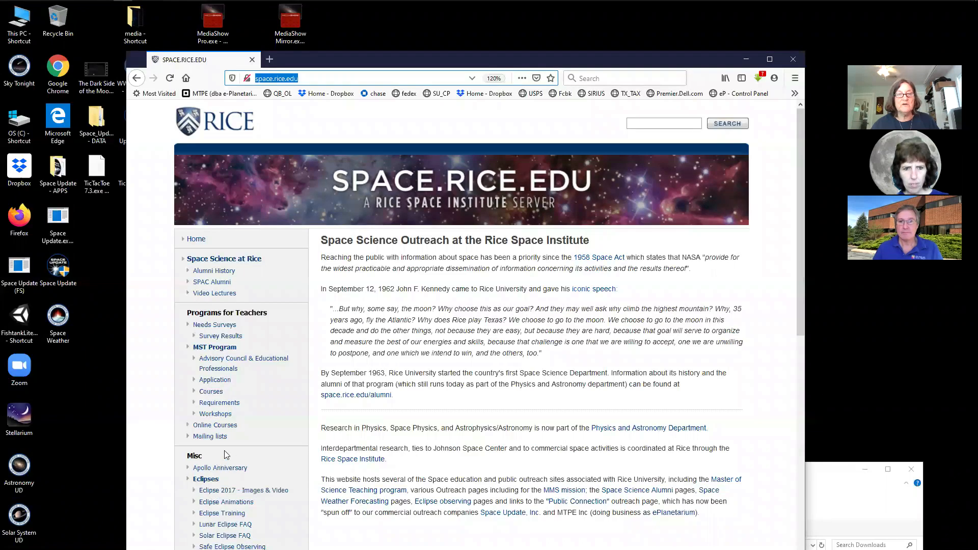
# Maximize the browser window and view the Apollo Anniversary and Eclipses pages of space.rice.edu.
pyautogui.doubleClick(350, 55)
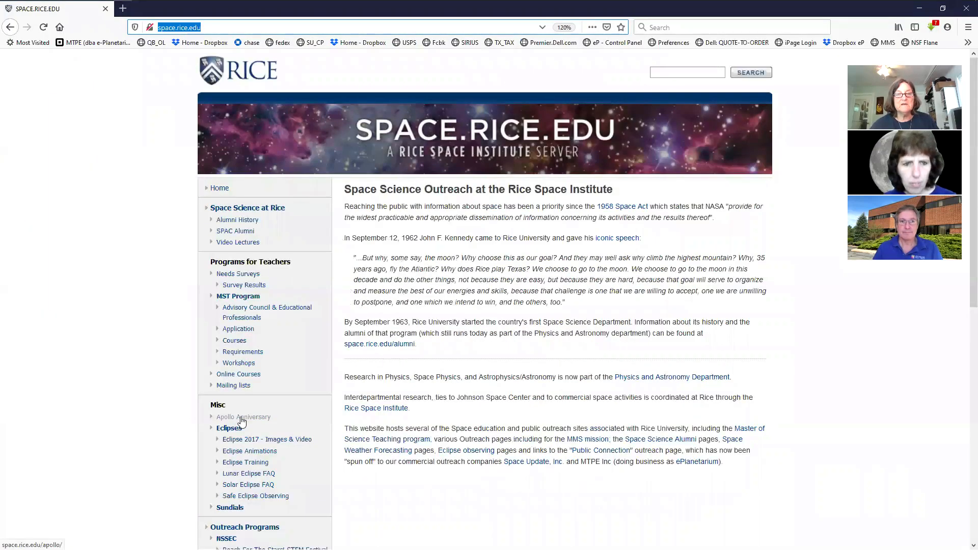
pyautogui.click(250, 417)
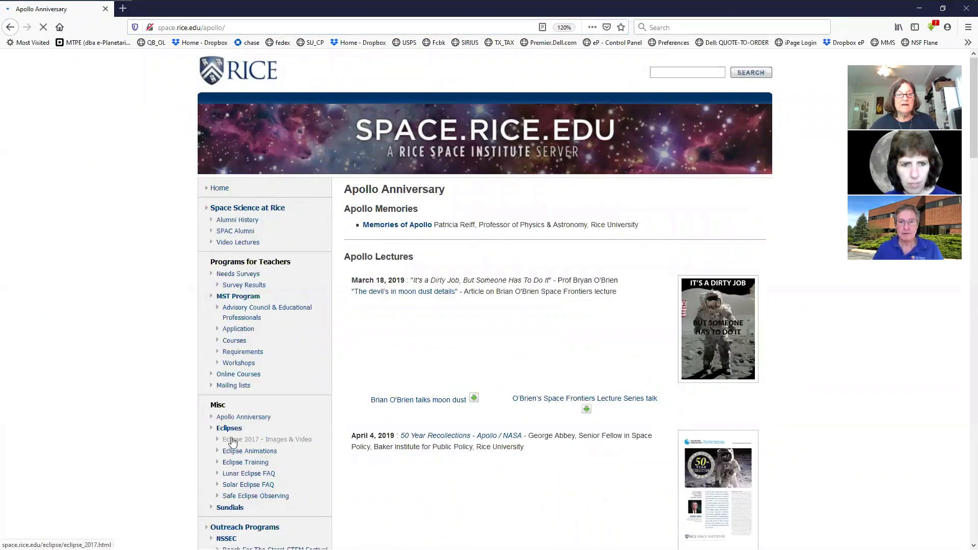
pyautogui.click(234, 430)
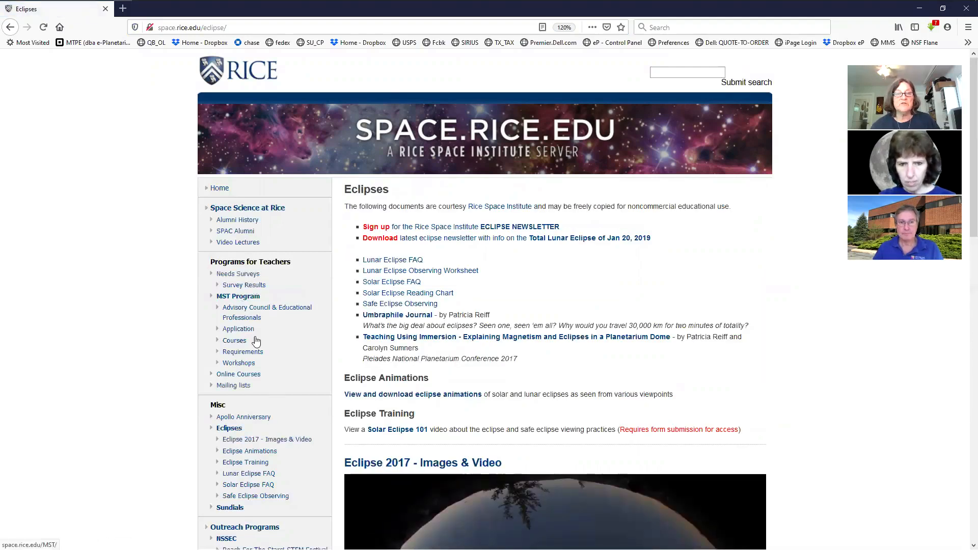
# Look through the MST Program course pages for ASTR502, ASTR503, PHYS501 and ASTR530.
pyautogui.click(240, 341)
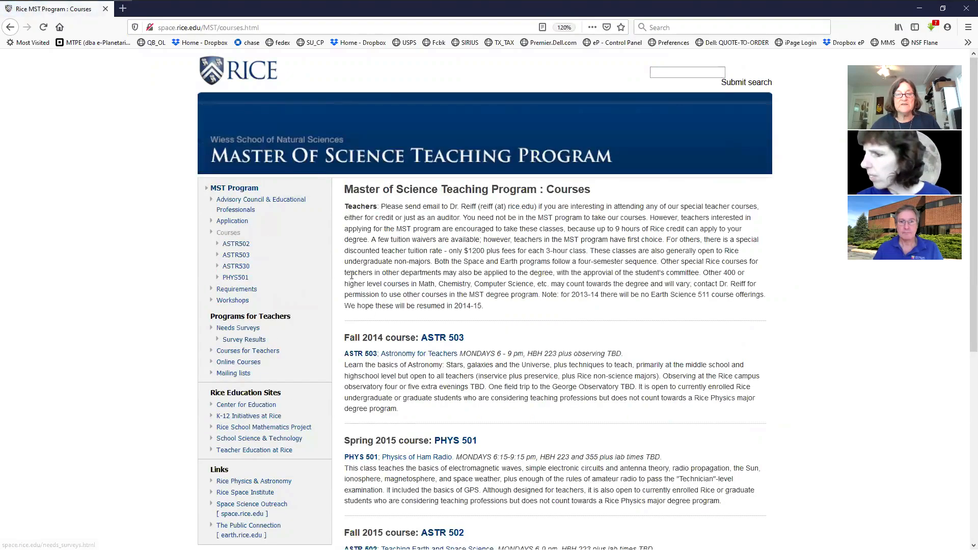
pyautogui.click(239, 244)
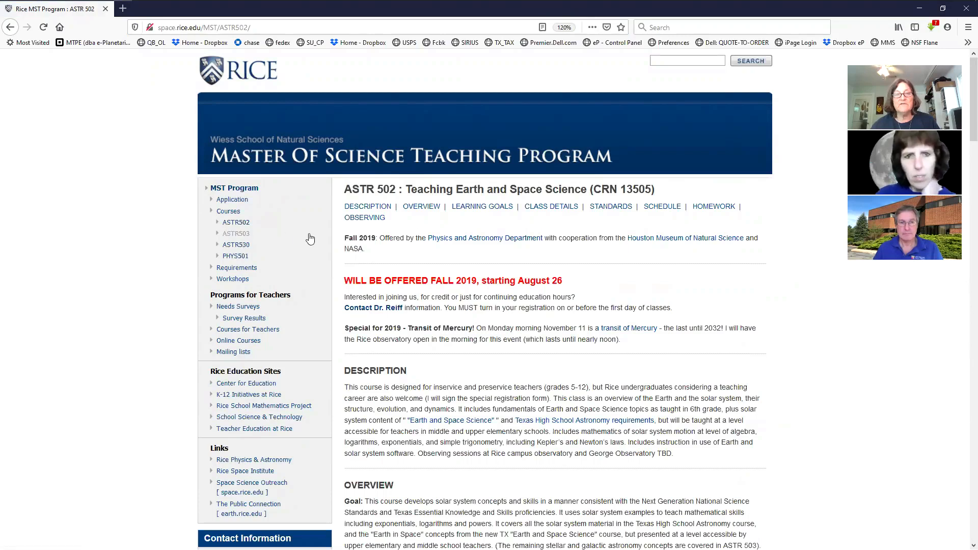
pyautogui.click(246, 237)
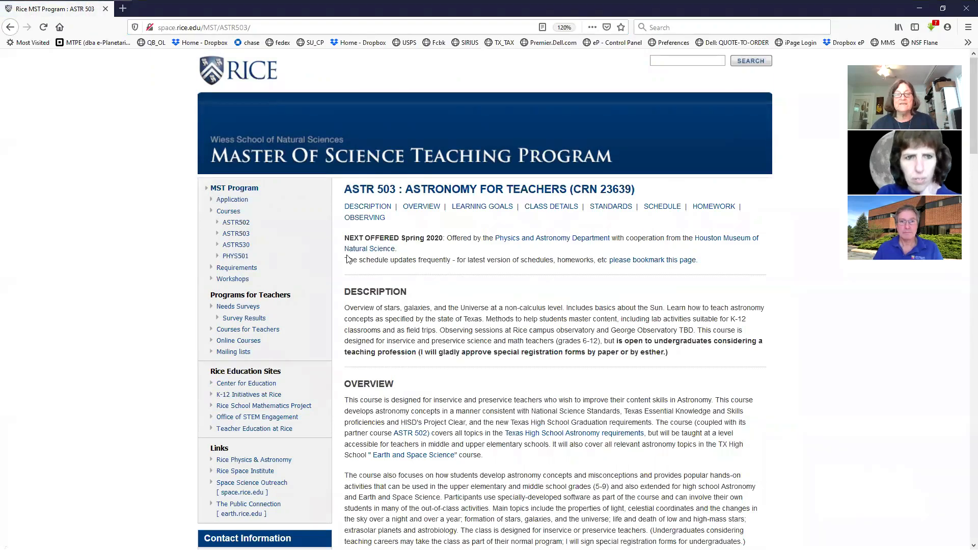
pyautogui.click(238, 256)
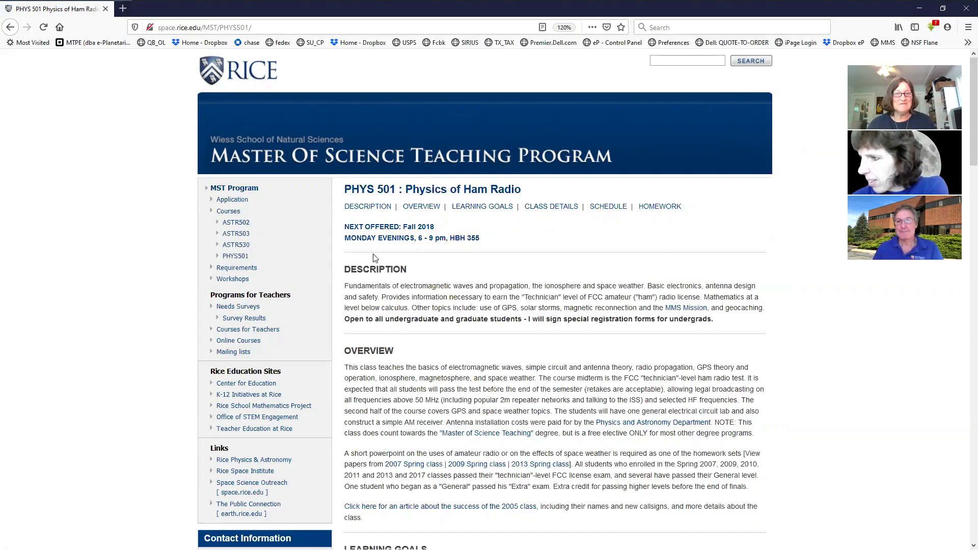
pyautogui.click(242, 245)
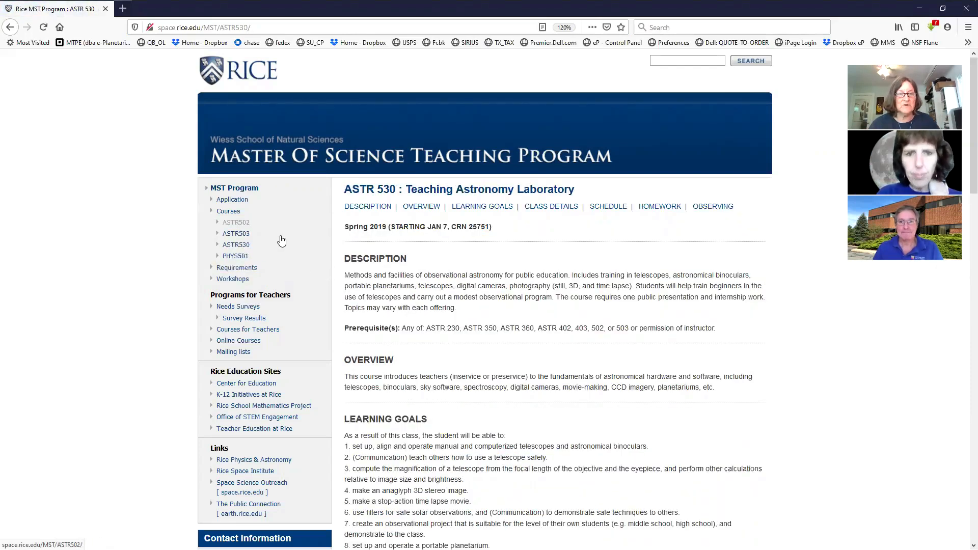
# Open the Homework 1 Stellarium activity from the homework list of the ASTR503 course page.
pyautogui.click(236, 233)
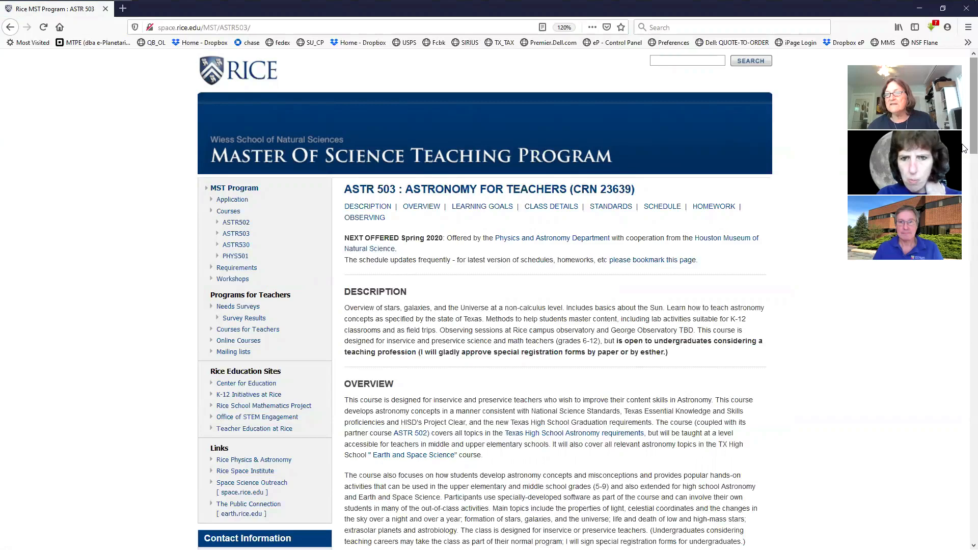
pyautogui.scroll(-10, 962, 165)
pyautogui.moveTo(962, 279); pyautogui.dragTo(951, 516)
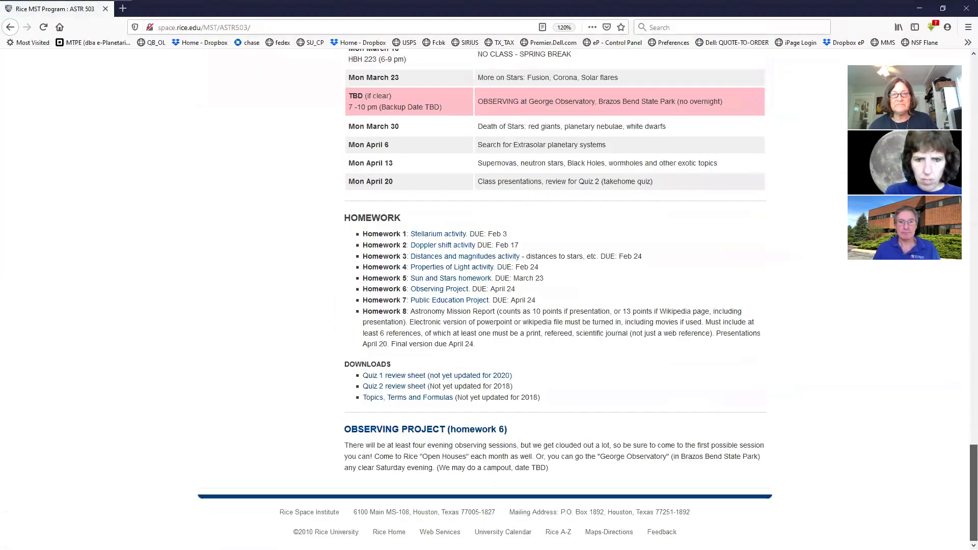
pyautogui.click(445, 236)
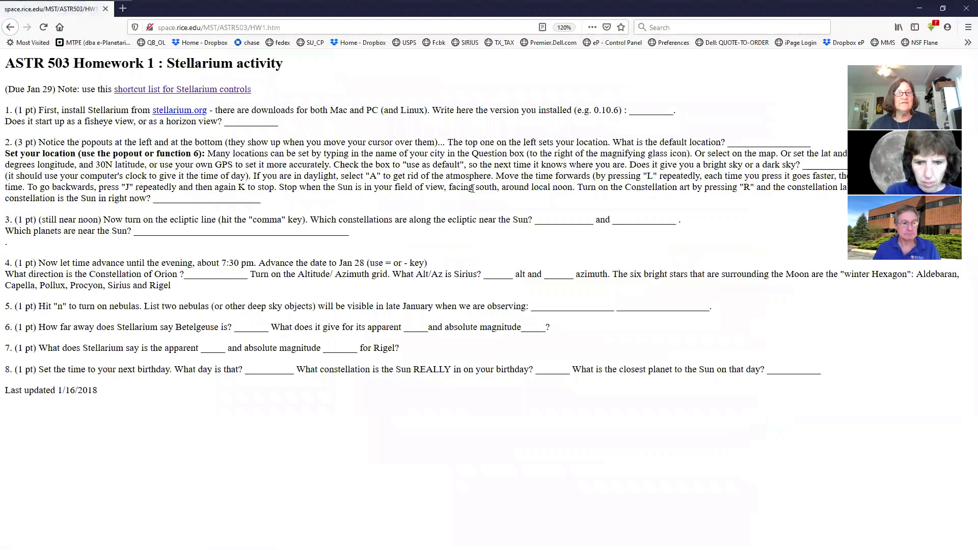
# Restore the browser to a smaller window clear of the desktop icons and open the homework's shortcut list for Stellarium controls.
pyautogui.doubleClick(344, 10)
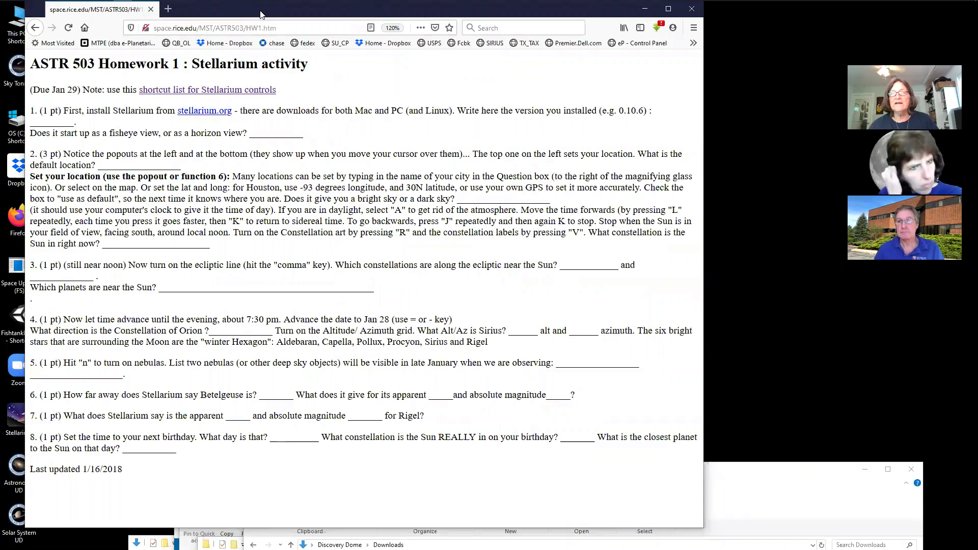
pyautogui.moveTo(260, 15); pyautogui.dragTo(351, 43)
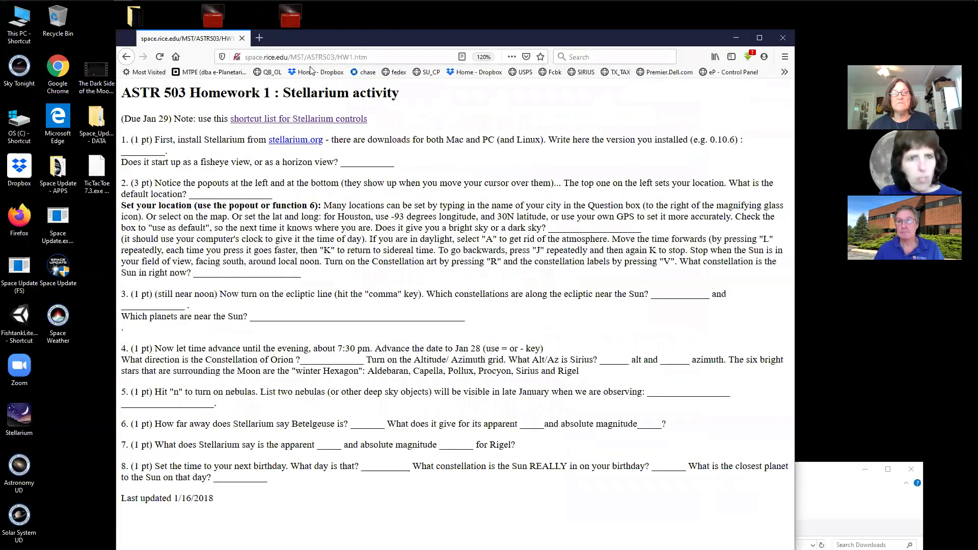
pyautogui.click(299, 120)
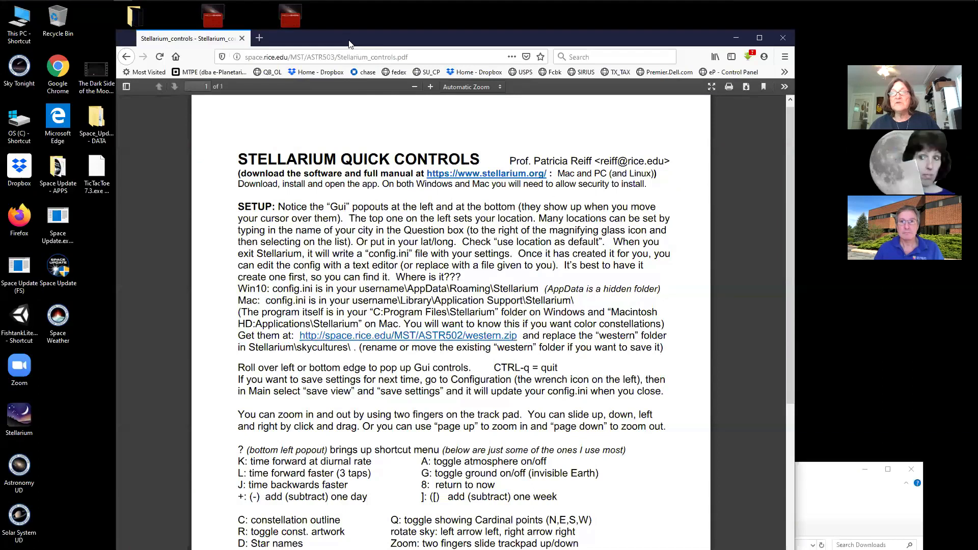
pyautogui.moveTo(349, 44); pyautogui.dragTo(328, 27)
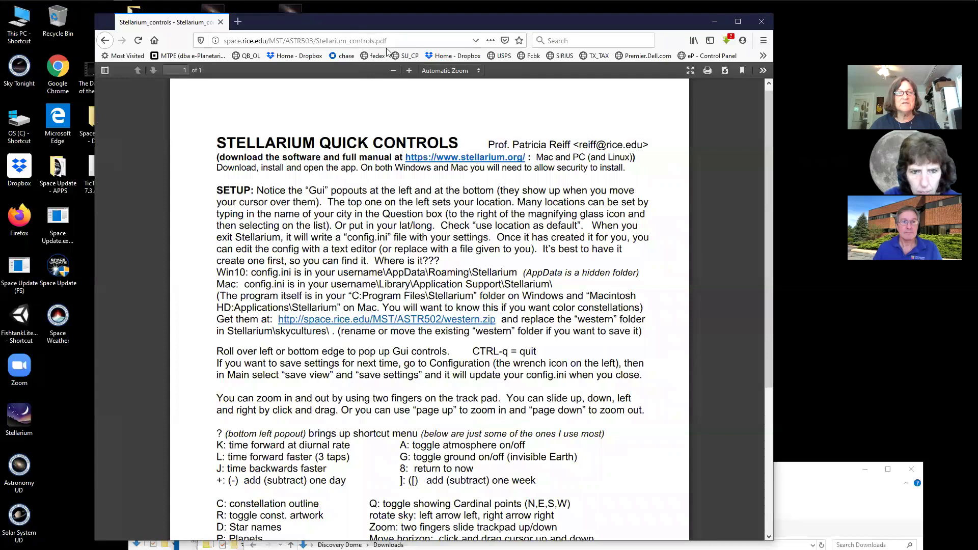
# Load stellarium.org in a new browser tab.
pyautogui.click(238, 23)
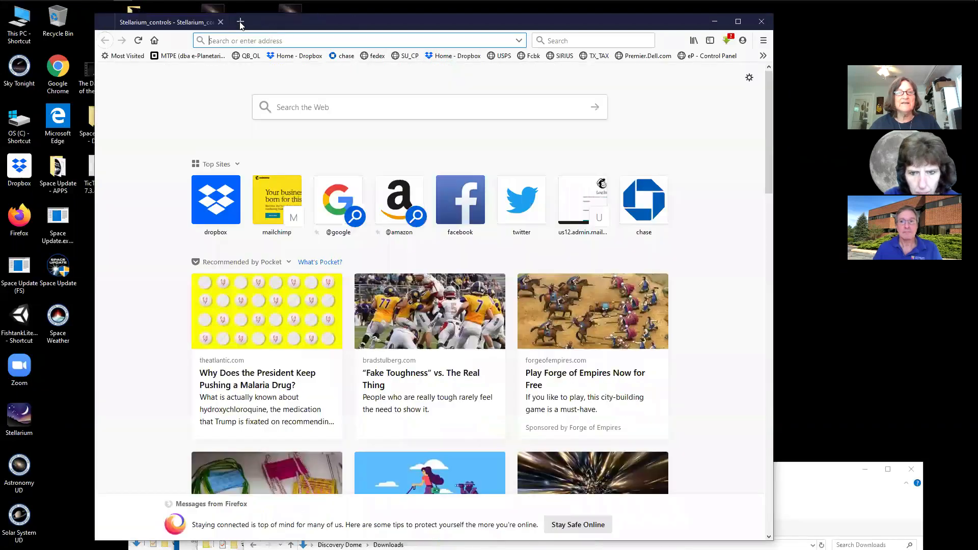
pyautogui.write('stellarium.org/')
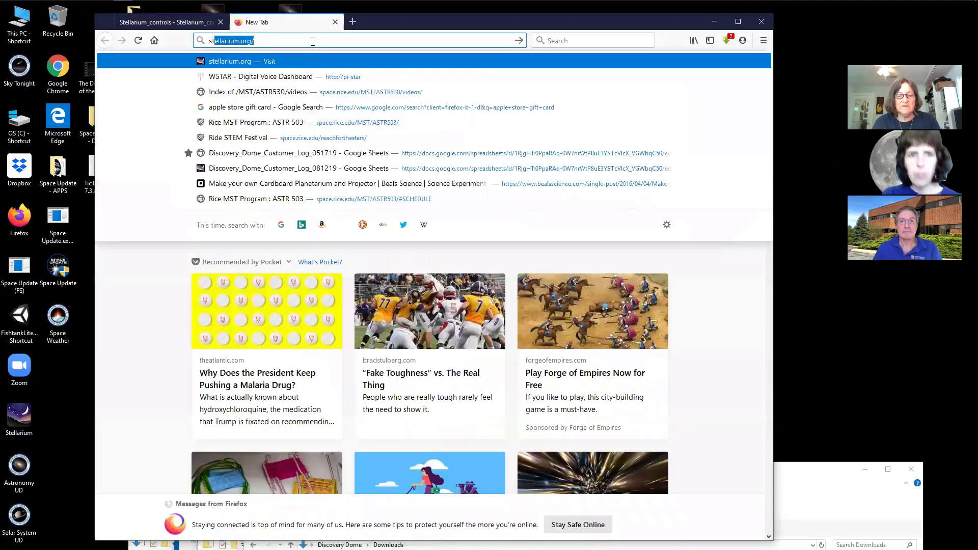
pyautogui.press('Return')
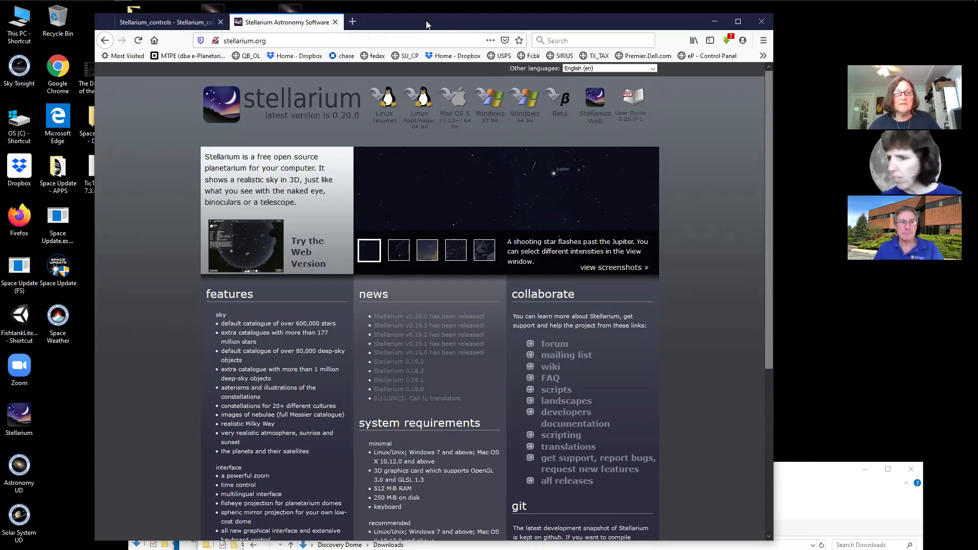
# Move the browser window down to clear the desktop and open This PC in File Explorer.
pyautogui.moveTo(427, 24); pyautogui.dragTo(482, 410)
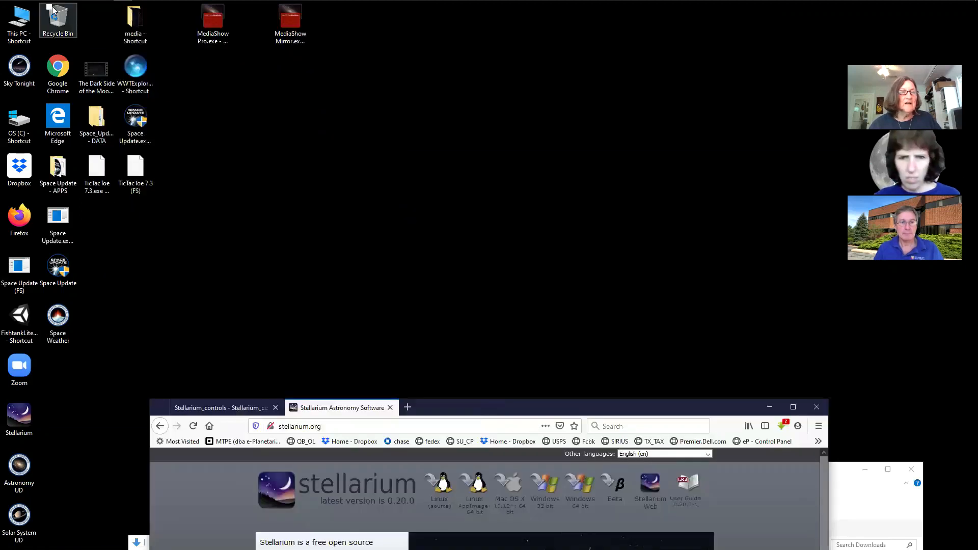
pyautogui.click(22, 21)
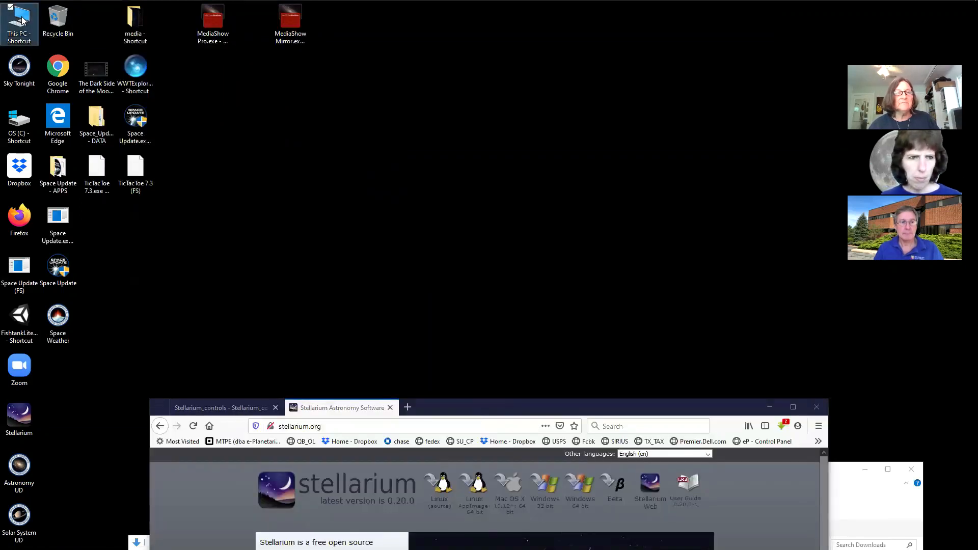
pyautogui.doubleClick(22, 21)
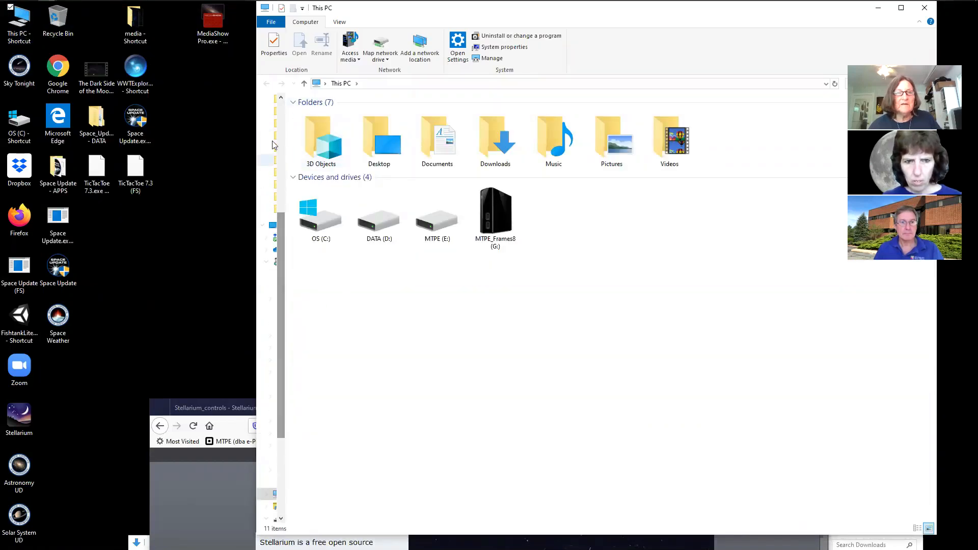
# Place the This PC window beside the desktop icons and widen its navigation pane until the folder names are readable.
pyautogui.moveTo(351, 10); pyautogui.dragTo(393, 27)
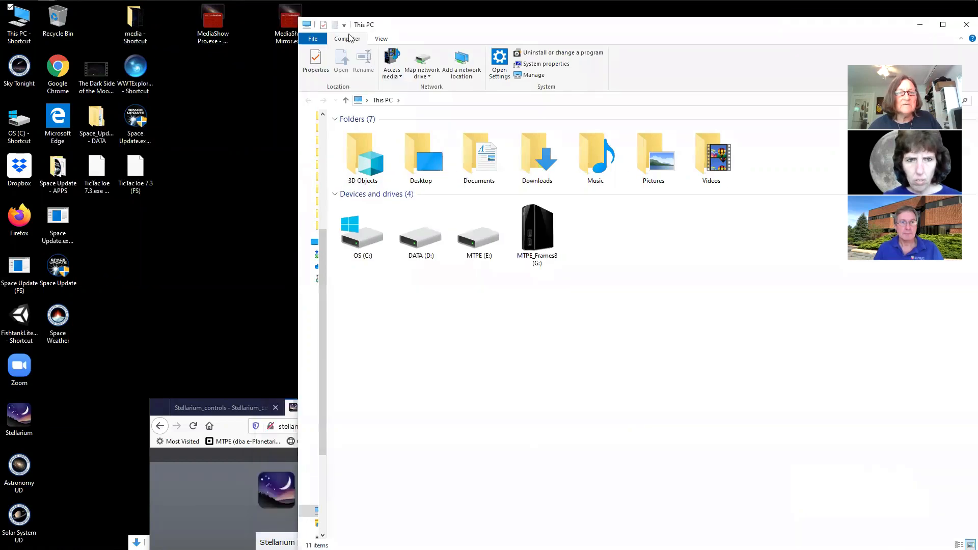
pyautogui.doubleClick(393, 24)
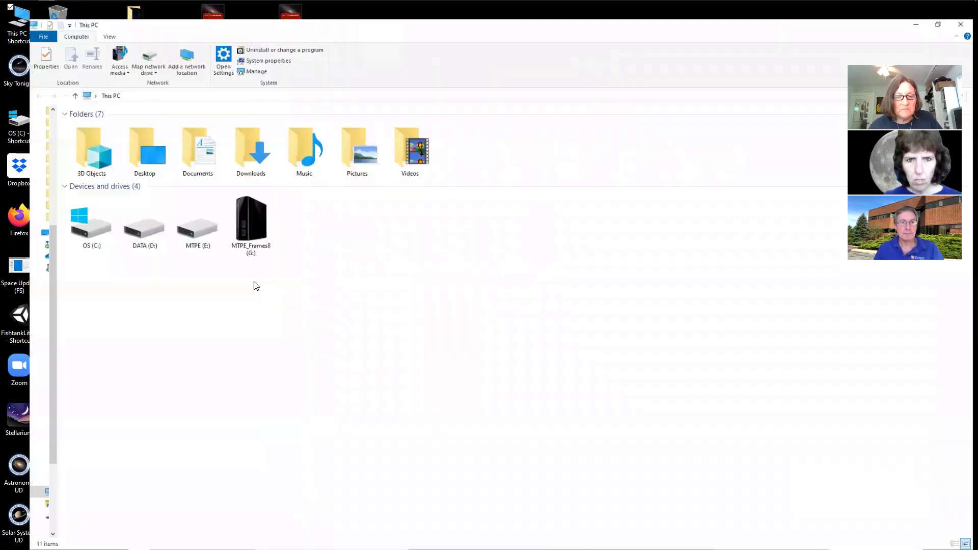
pyautogui.scroll(6, 25, 196)
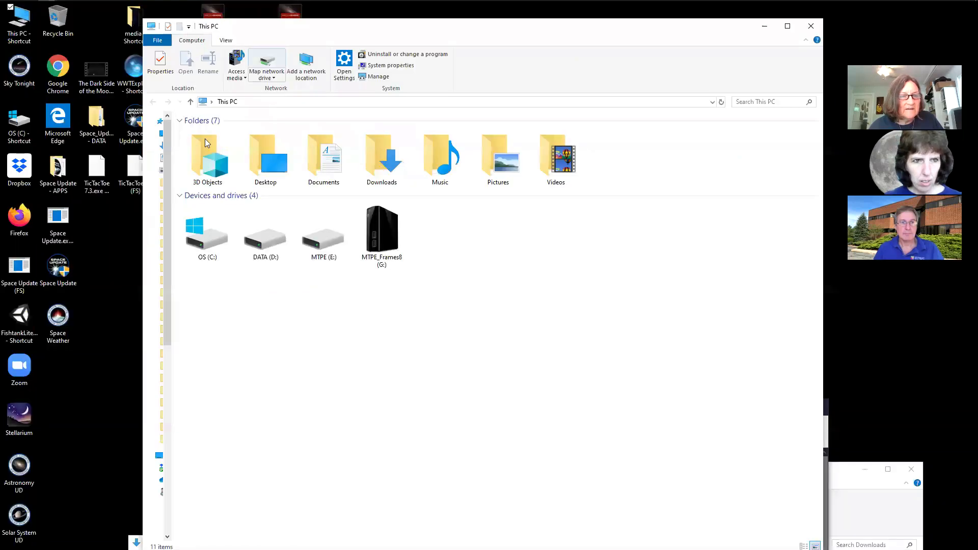
pyautogui.doubleClick(141, 9)
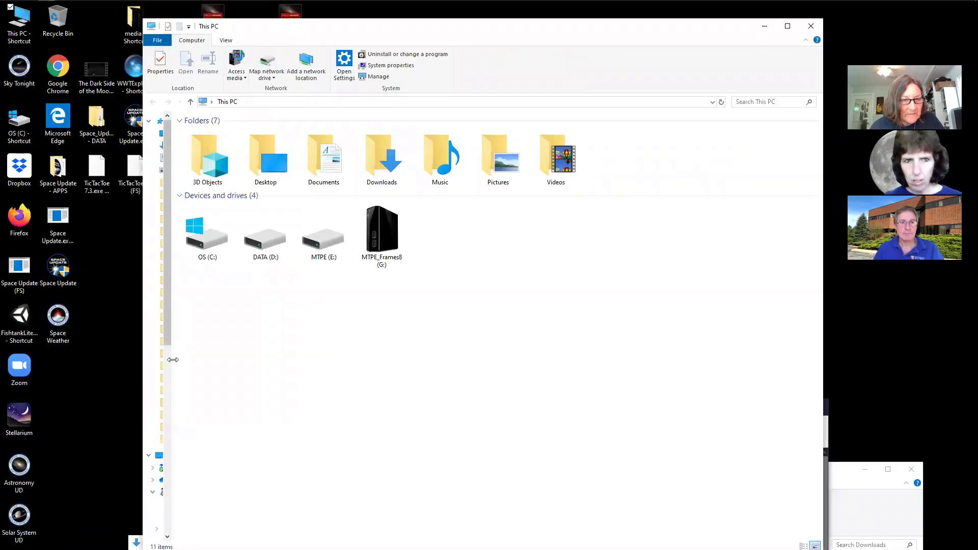
pyautogui.moveTo(173, 351); pyautogui.dragTo(279, 364)
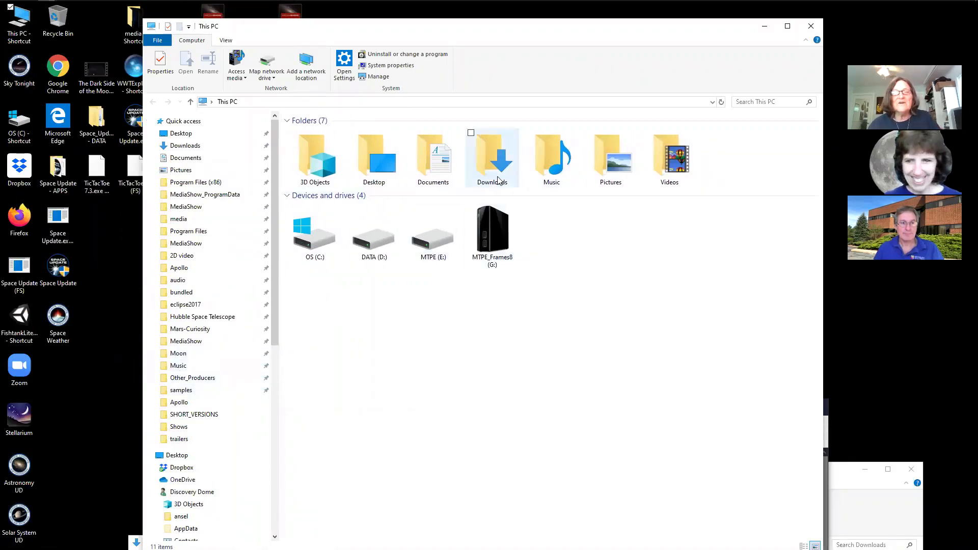
# Open the Downloads folder and move its window away from the desktop icons.
pyautogui.click(484, 162)
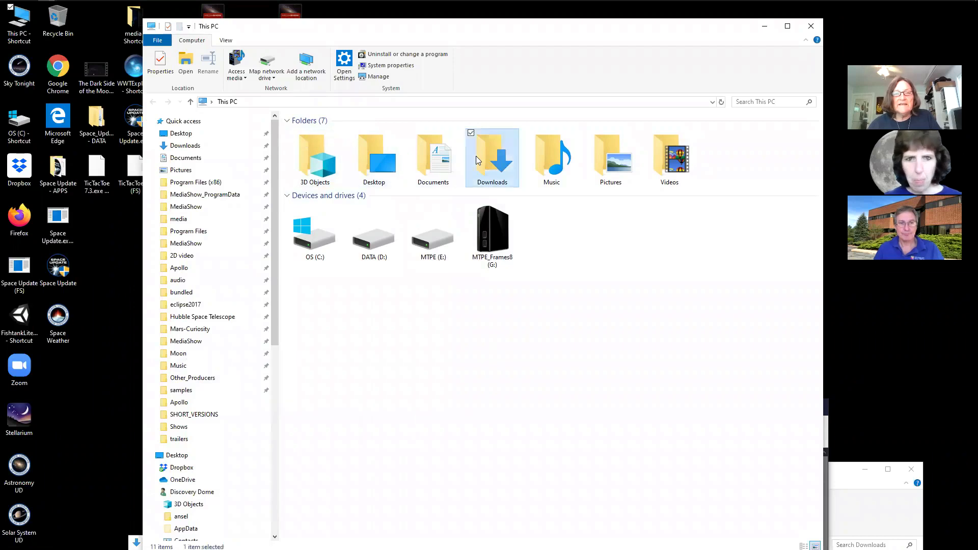
pyautogui.doubleClick(484, 162)
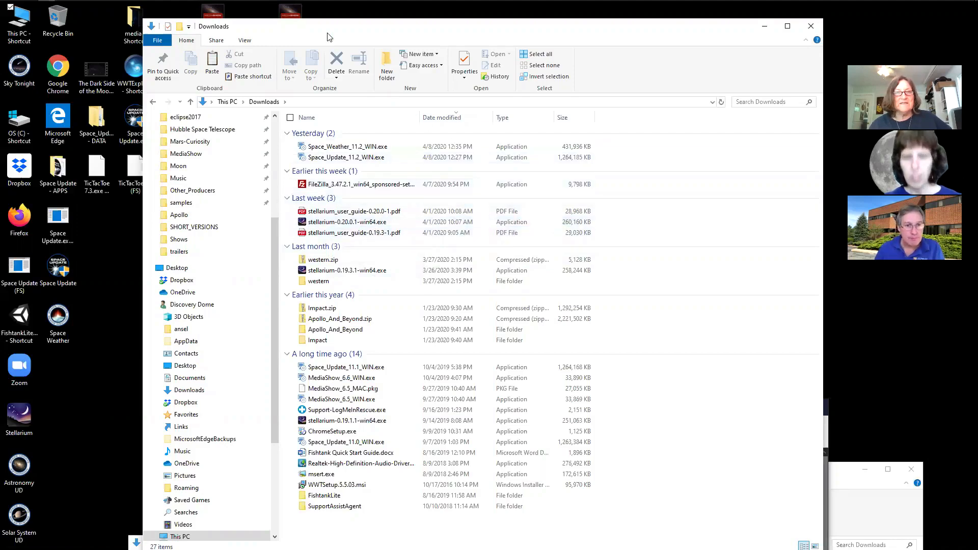
pyautogui.moveTo(336, 38); pyautogui.dragTo(506, 74)
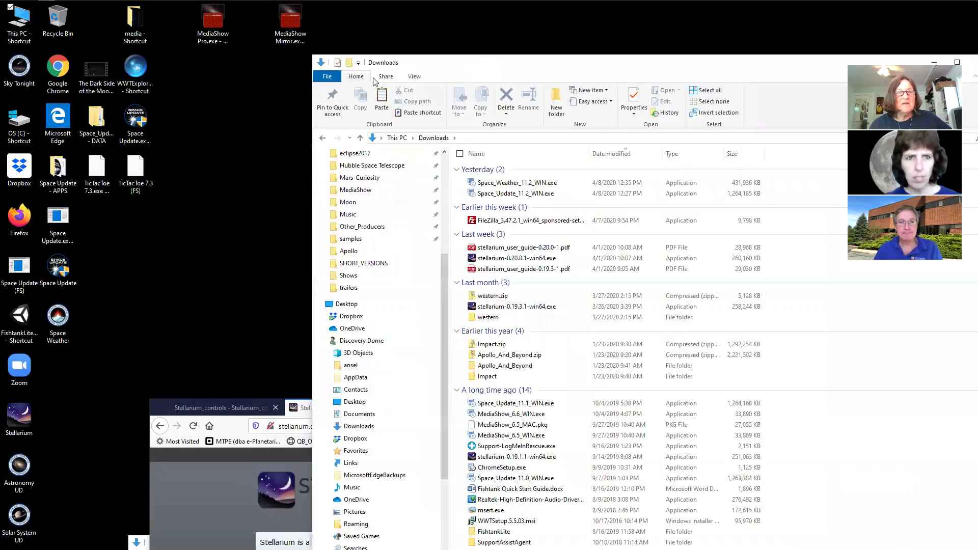
# Open a second This PC window, place it beside the desktop icons, and open Program Files on the OS (C:) drive.
pyautogui.click(22, 25)
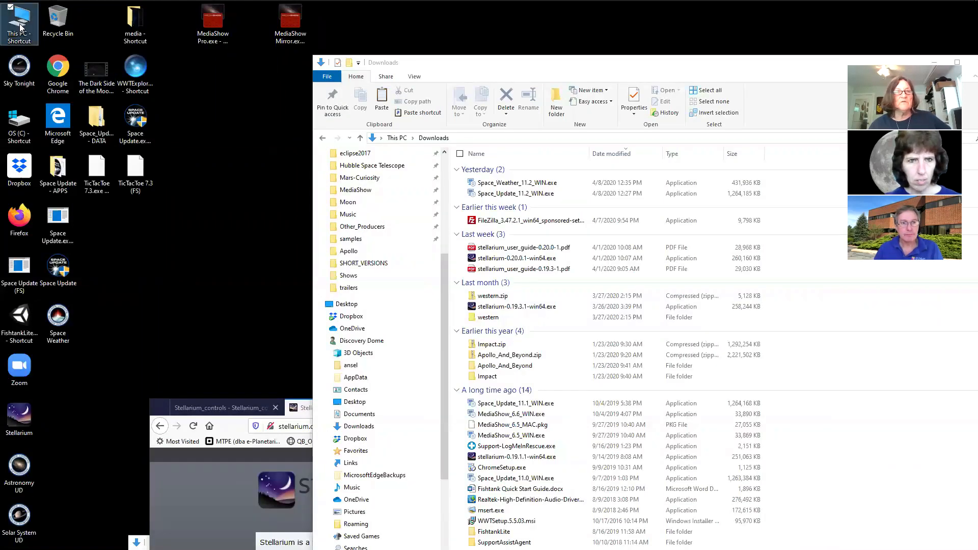
pyautogui.doubleClick(21, 28)
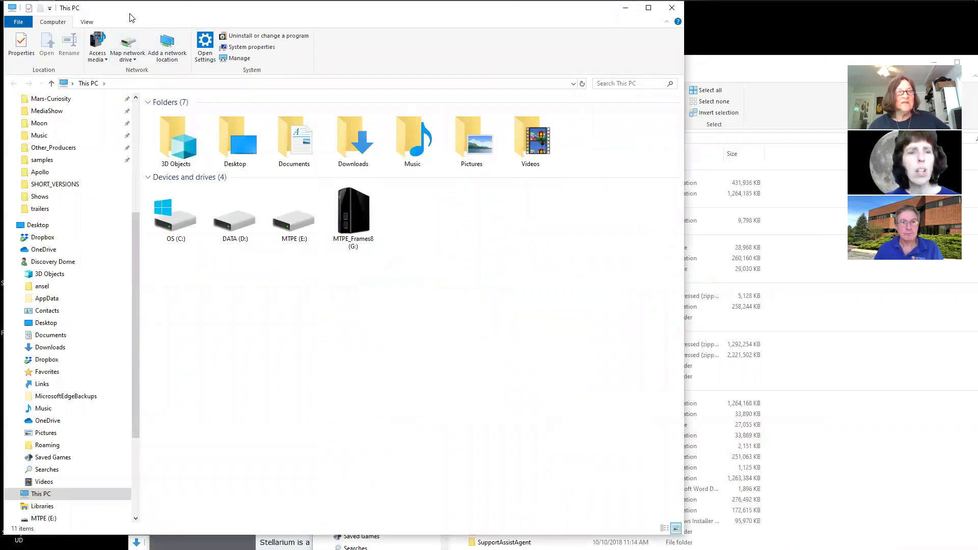
pyautogui.moveTo(130, 18); pyautogui.dragTo(289, 26)
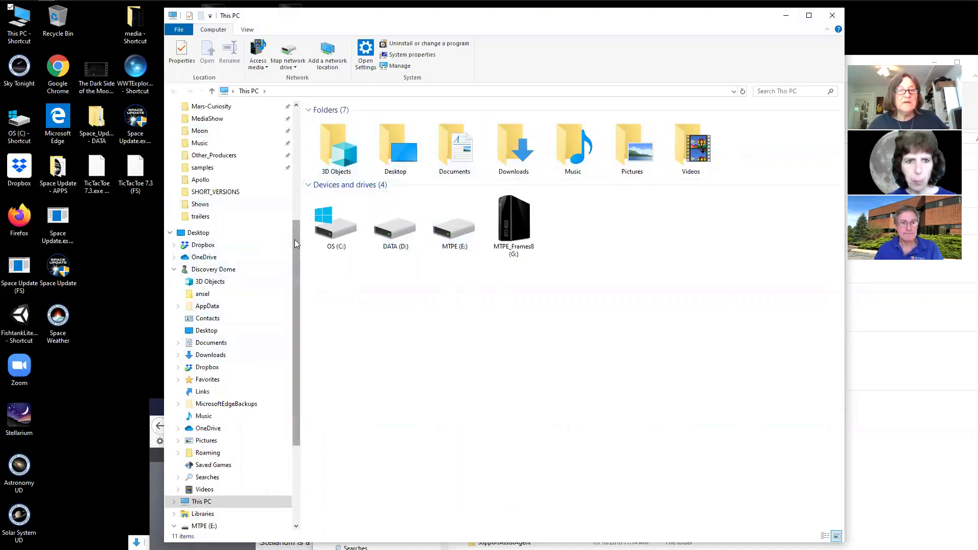
pyautogui.doubleClick(335, 226)
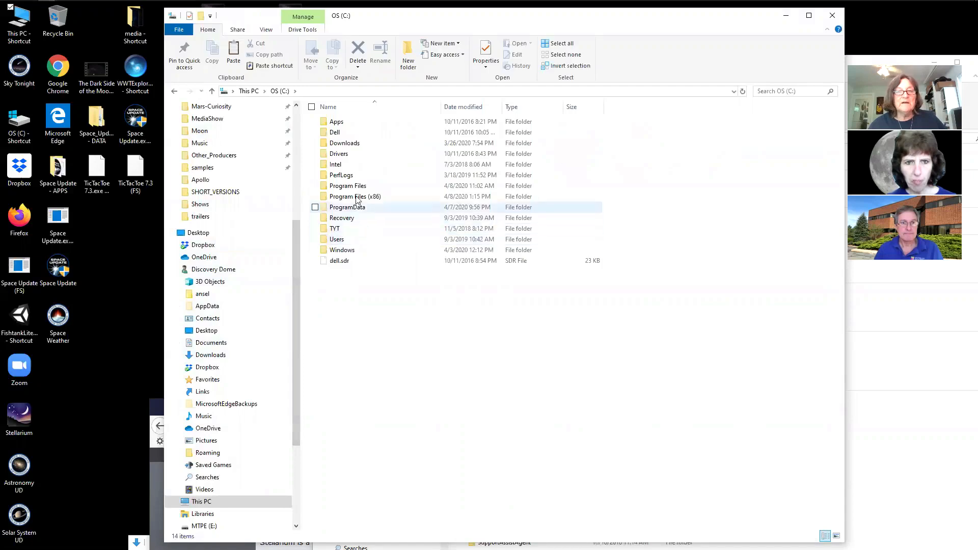
pyautogui.doubleClick(350, 186)
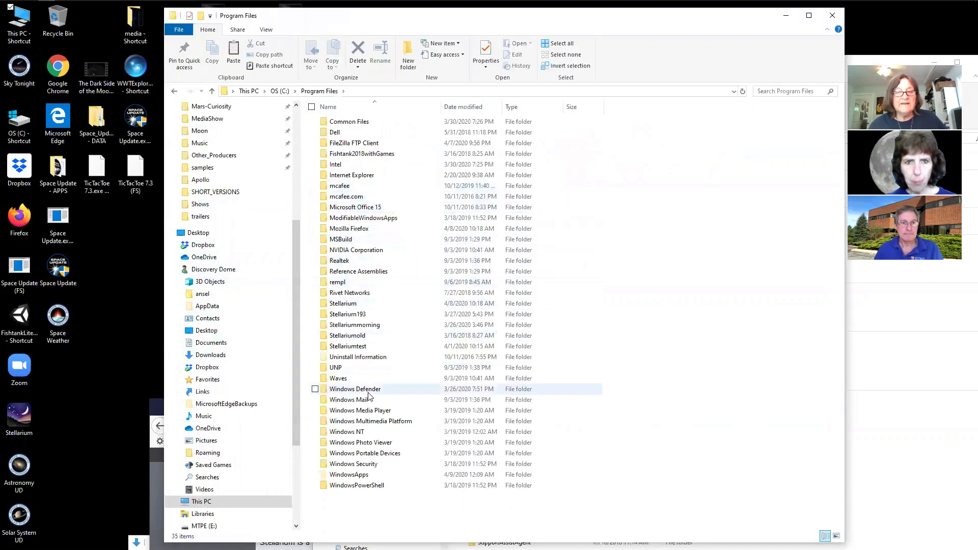
# Rename the Stellarium folder in Program Files to Stellarium0408, granting administrator permission.
pyautogui.click(347, 304)
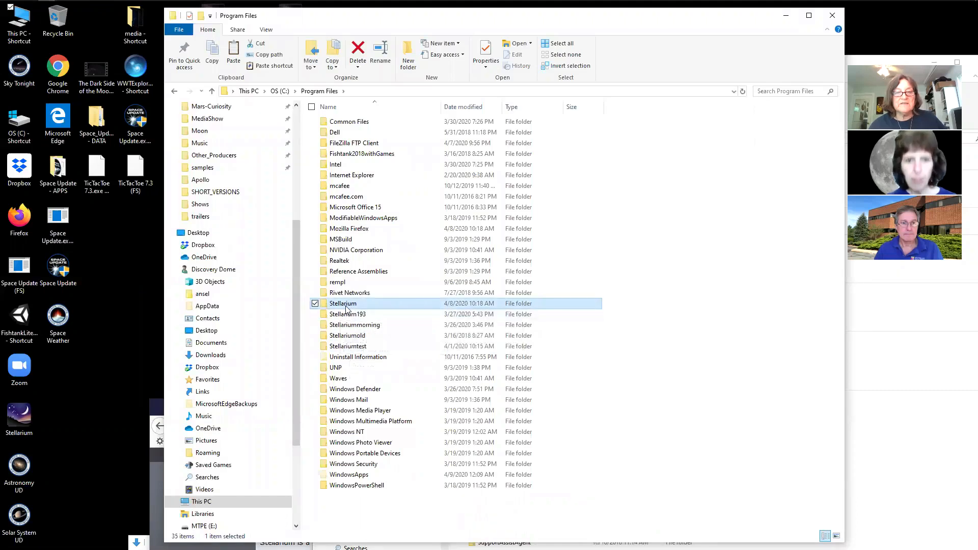
pyautogui.click(350, 305)
pyautogui.click(359, 304)
pyautogui.write('0408')
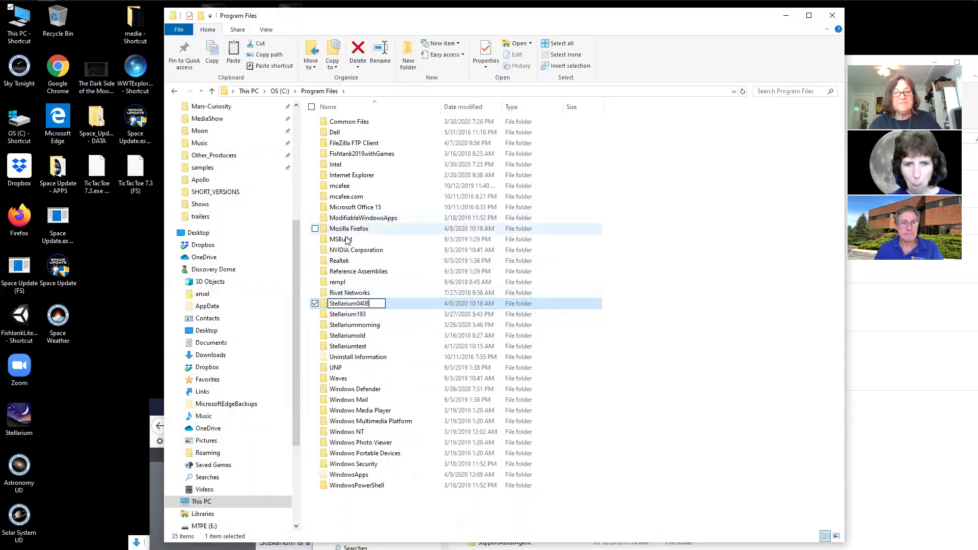
pyautogui.press('Return')
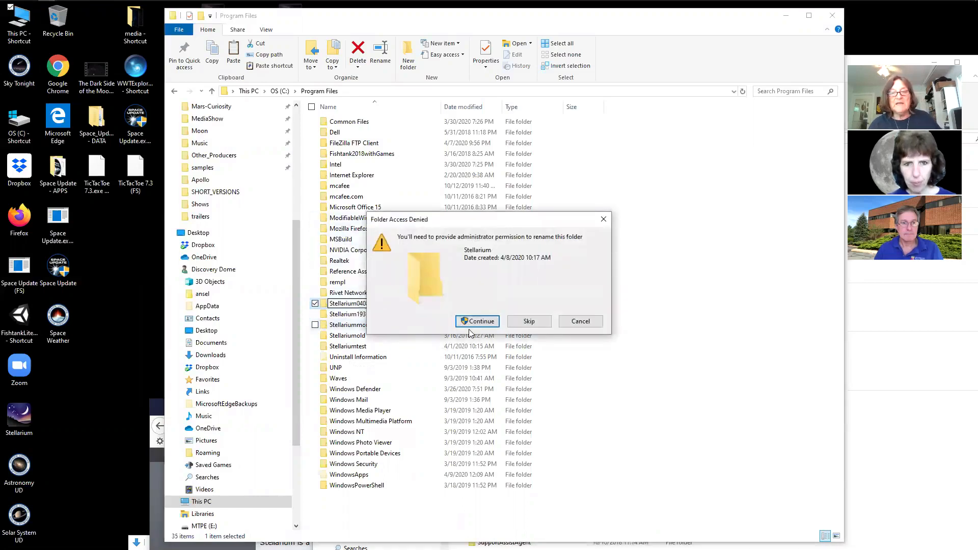
pyautogui.click(471, 322)
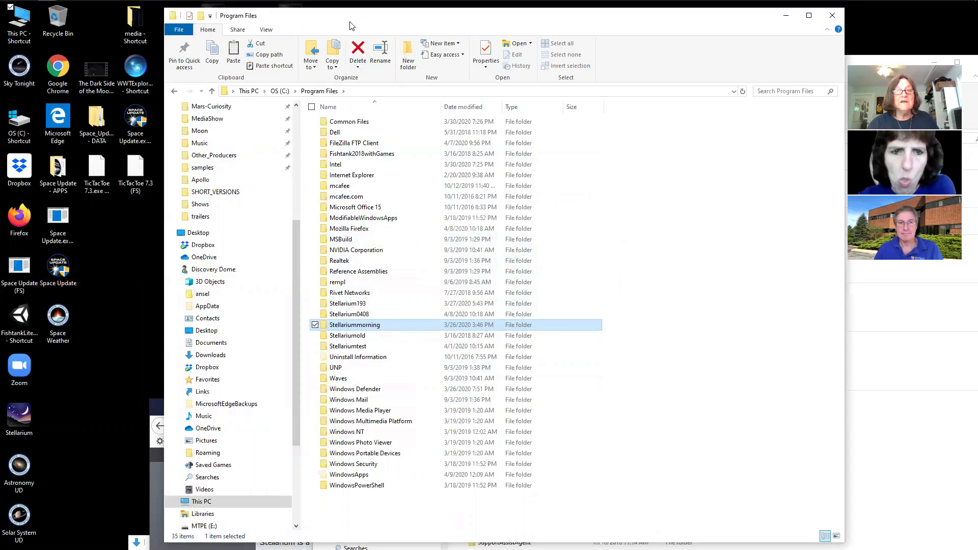
# Open the Discovery Dome user folder and position its window clear of the first columns of desktop icons.
pyautogui.moveTo(355, 24); pyautogui.dragTo(413, 36)
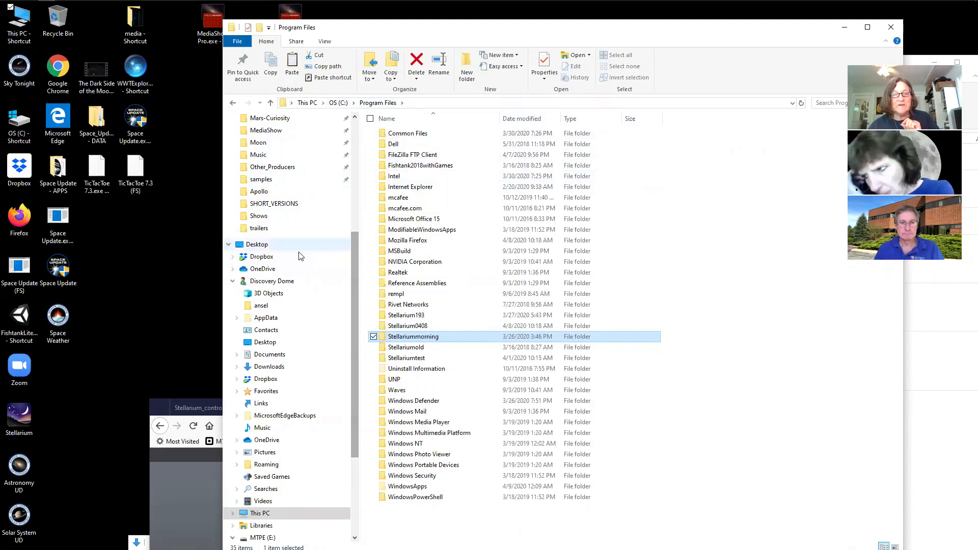
pyautogui.click(277, 283)
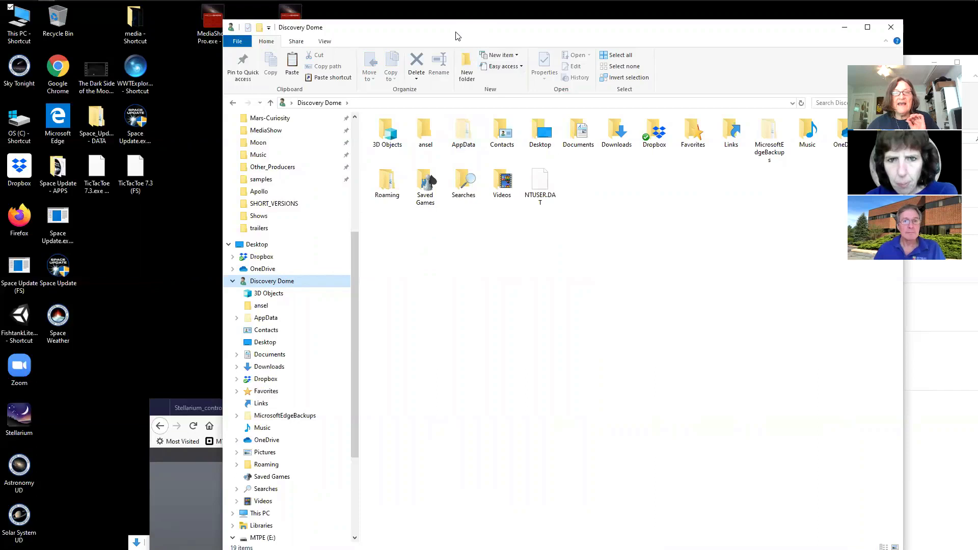
pyautogui.moveTo(456, 36); pyautogui.dragTo(403, 42)
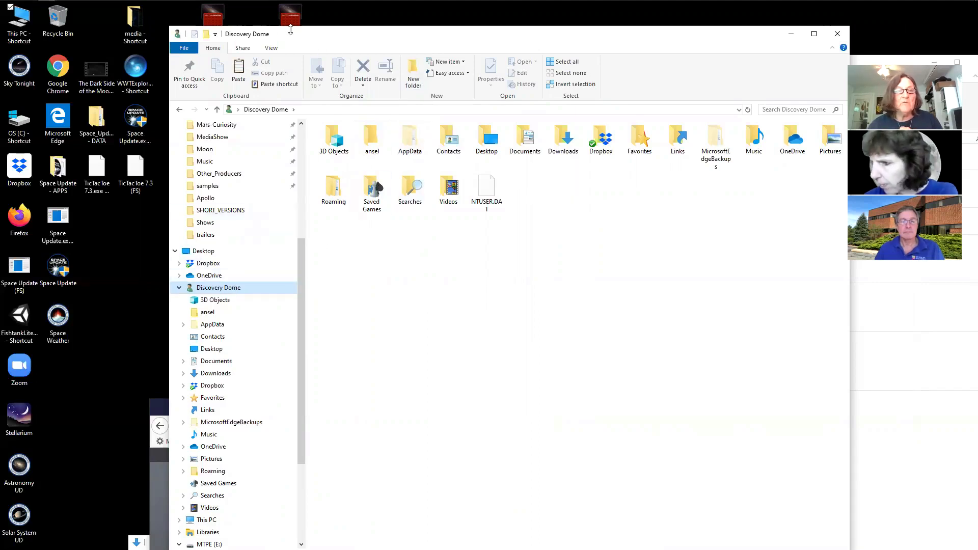
# Turn the display of hidden items off and back on in the Discovery Dome folder.
pyautogui.click(271, 48)
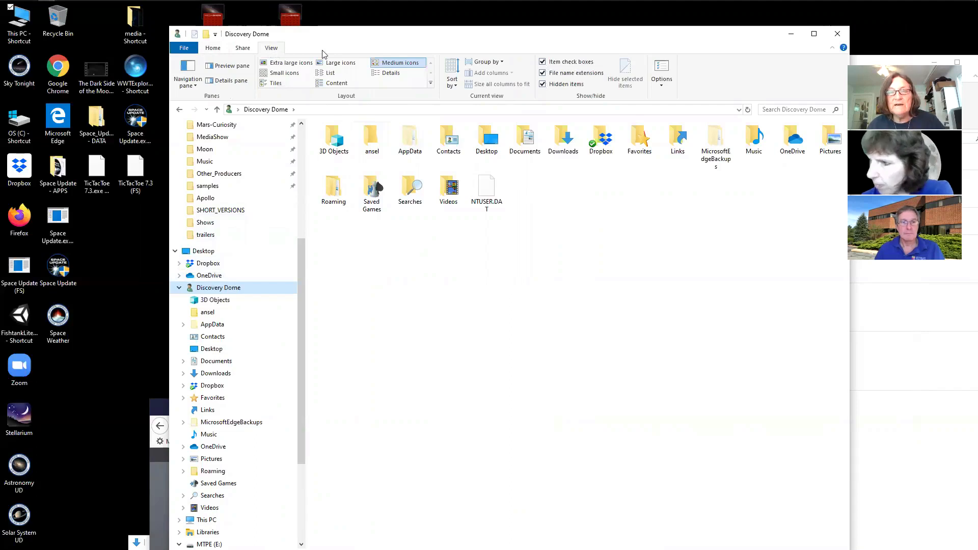
pyautogui.click(543, 85)
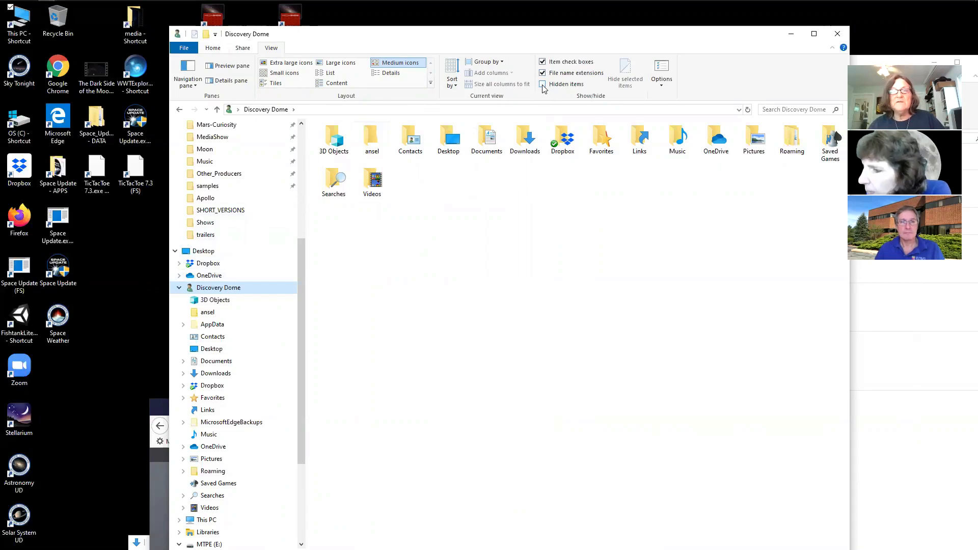
pyautogui.click(543, 84)
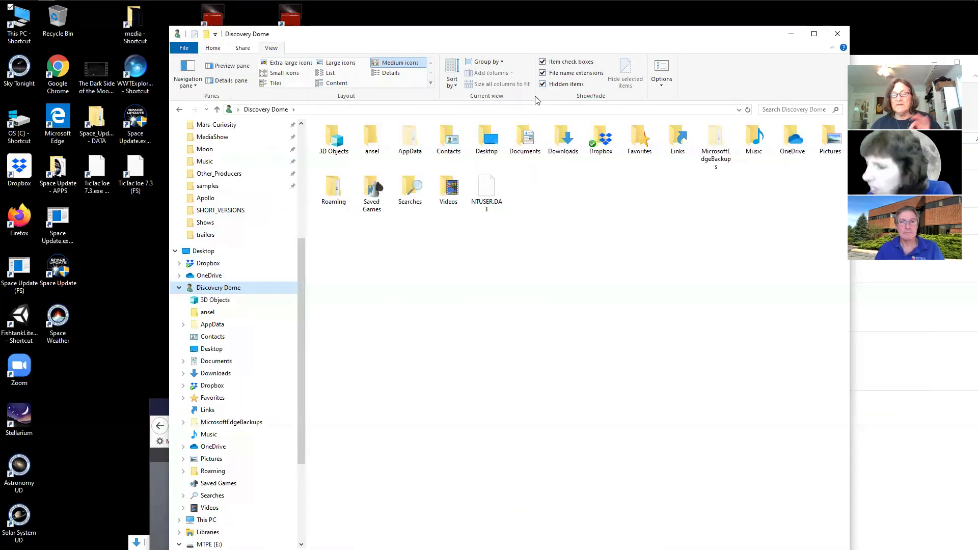
# Open the Stellarium folder inside AppData\Roaming of the Discovery Dome user folder.
pyautogui.click(413, 139)
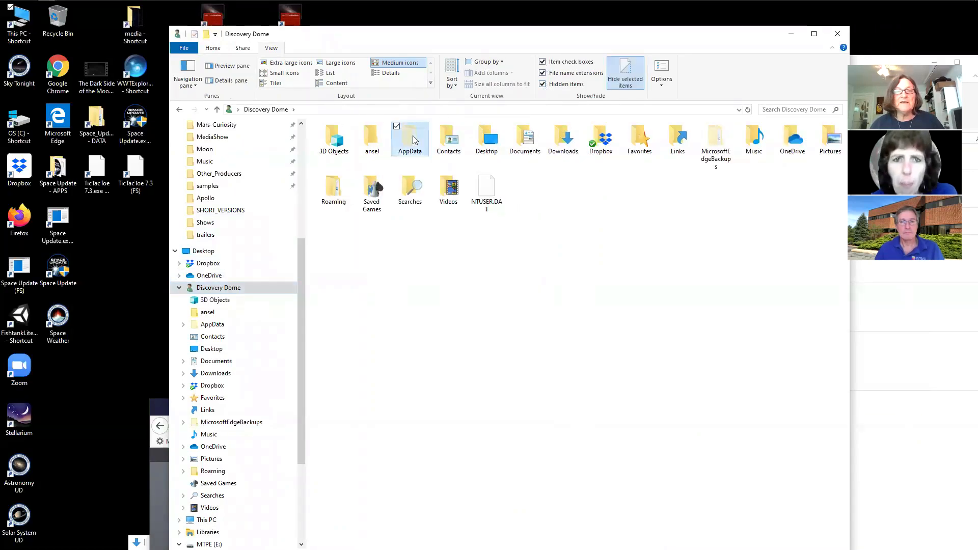
pyautogui.doubleClick(413, 140)
pyautogui.click(380, 164)
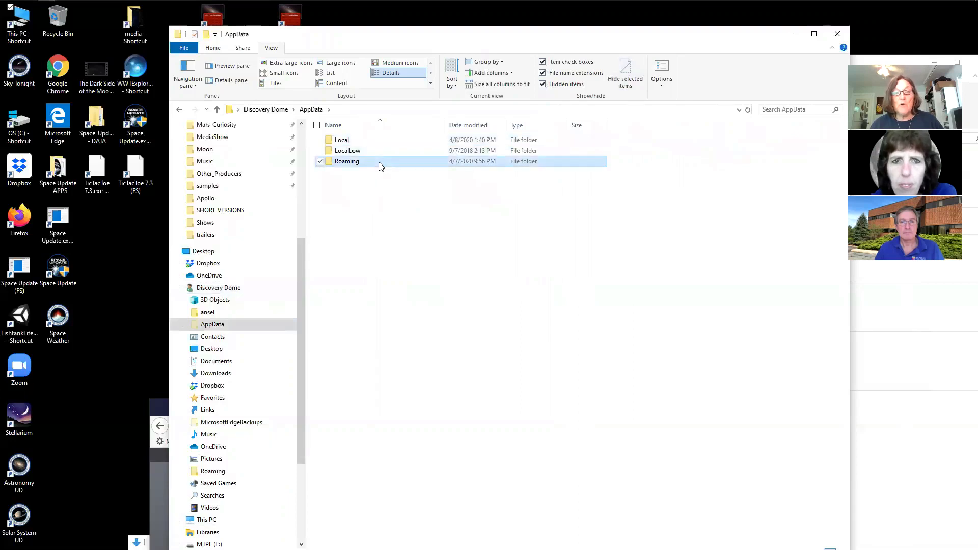
pyautogui.doubleClick(380, 163)
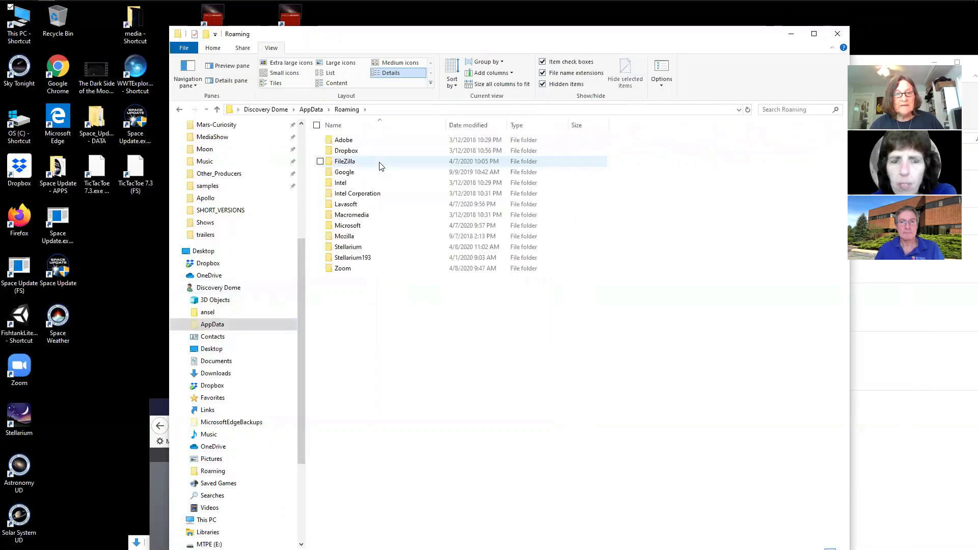
pyautogui.doubleClick(352, 250)
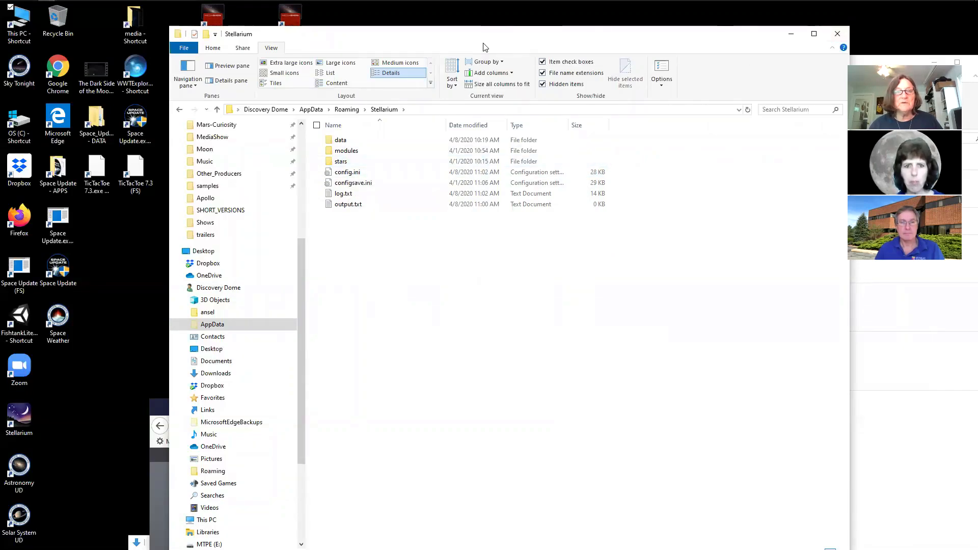
# Return to the Roaming folder and delete its Stellarium folder.
pyautogui.click(347, 110)
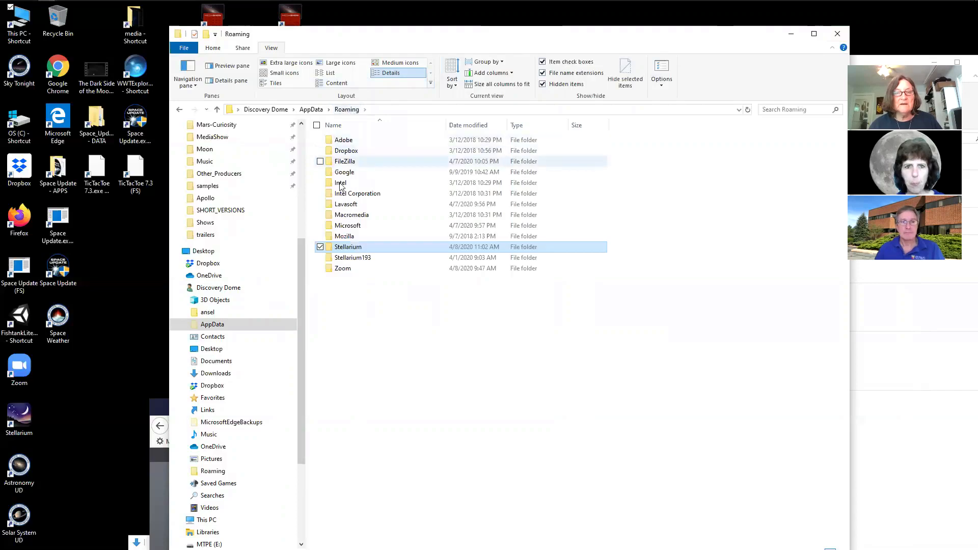
pyautogui.click(355, 249)
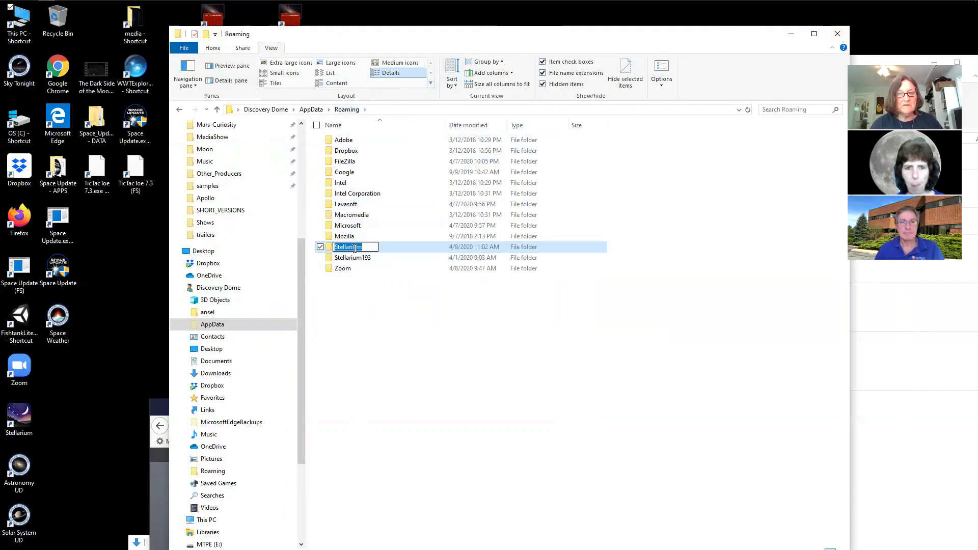
pyautogui.rightClick(326, 249)
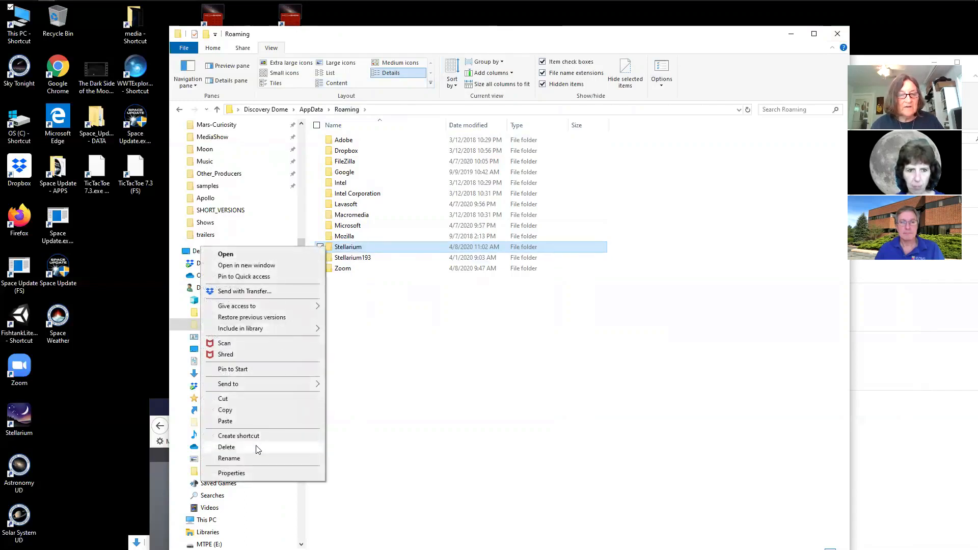
pyautogui.click(226, 447)
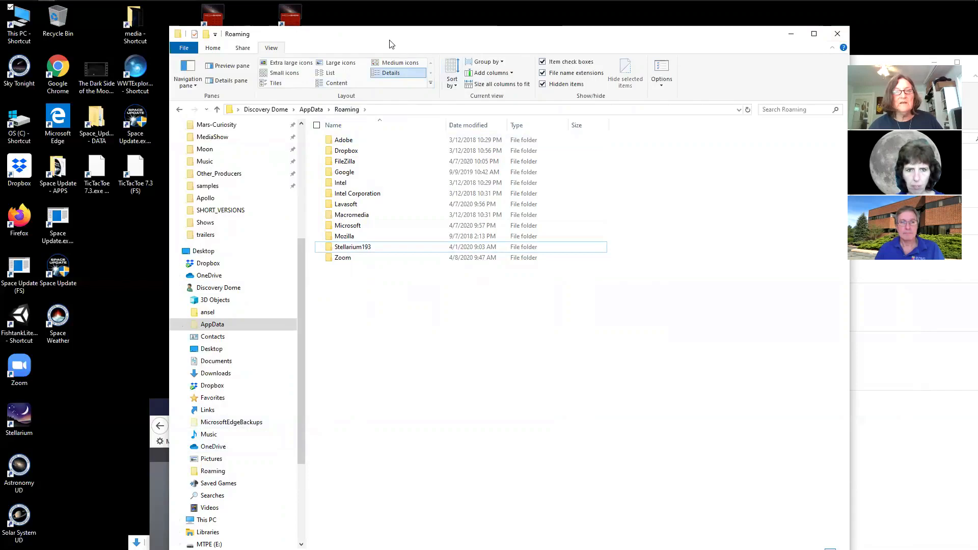
# Move the Roaming window lower, shift the Downloads window slightly, and bring Roaming back to the front.
pyautogui.moveTo(387, 44); pyautogui.dragTo(326, 166)
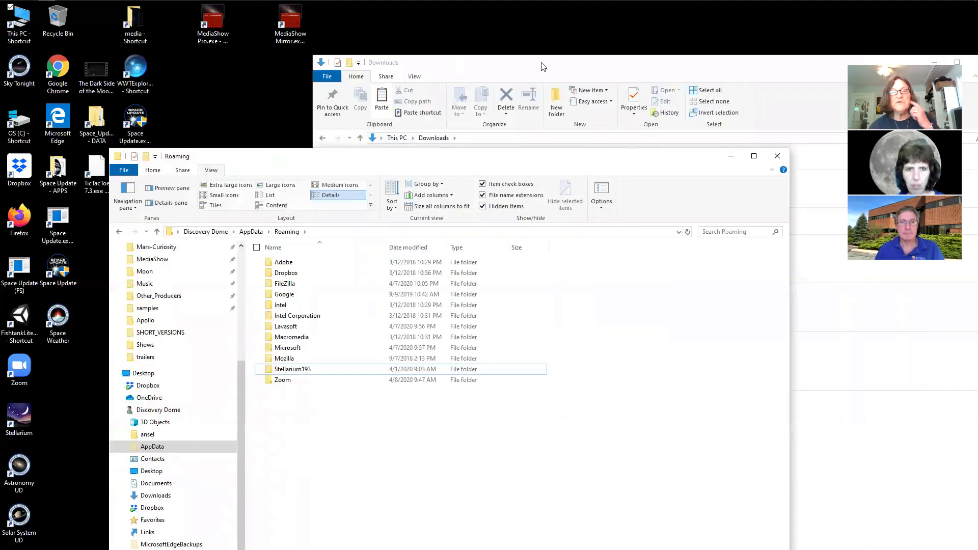
pyautogui.click(509, 66)
pyautogui.moveTo(506, 68); pyautogui.dragTo(494, 63)
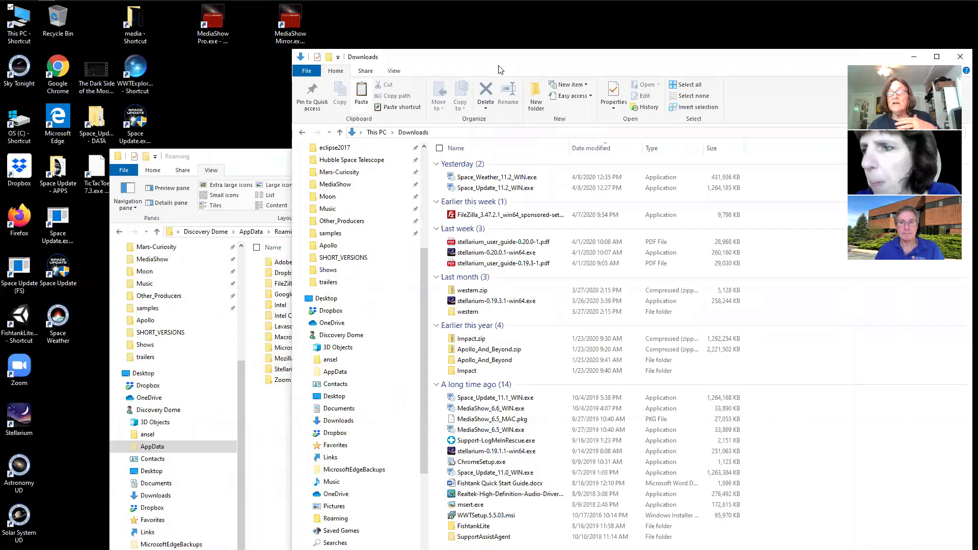
pyautogui.click(279, 415)
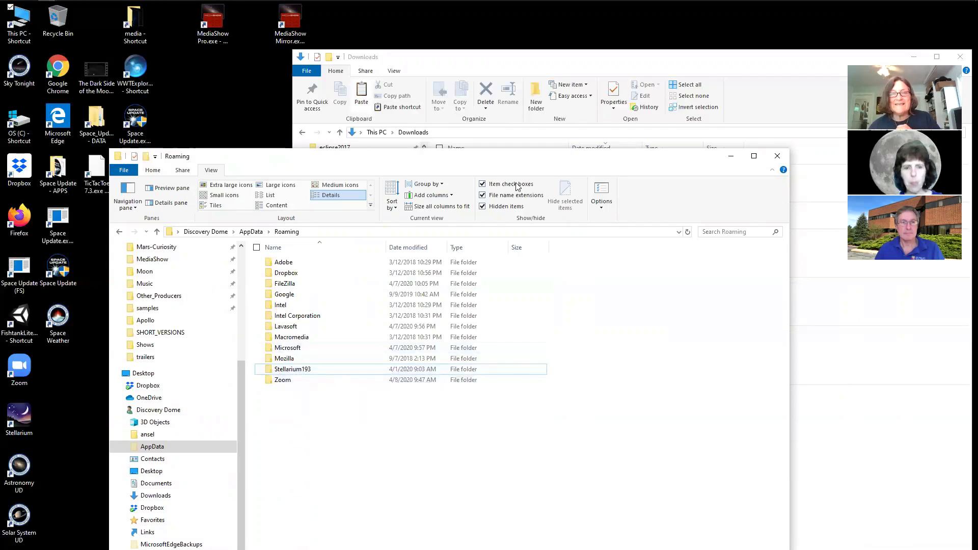
# Run stellarium-0.20.0.1-win64.exe from Downloads with English as setup language, accept the license agreement, and proceed to the additional tasks.
pyautogui.click(541, 67)
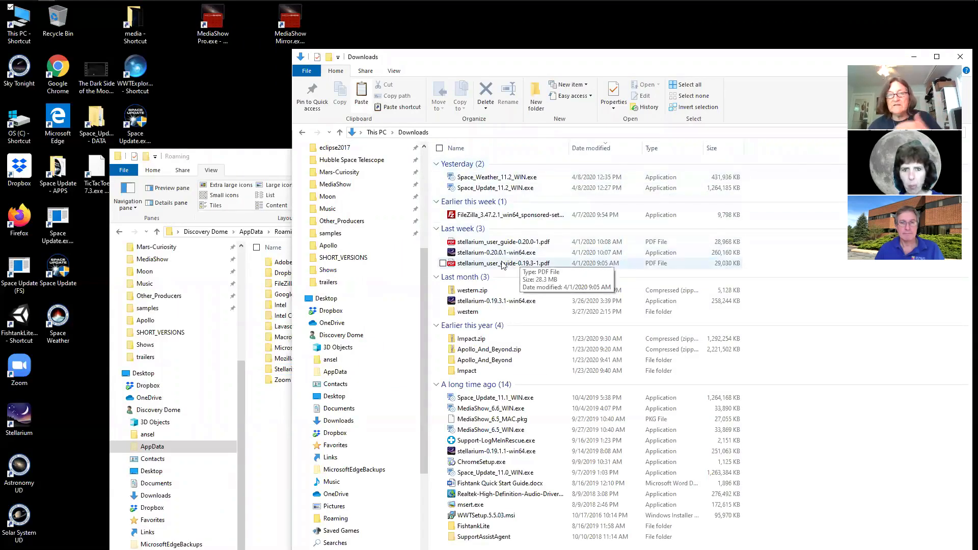
pyautogui.doubleClick(471, 254)
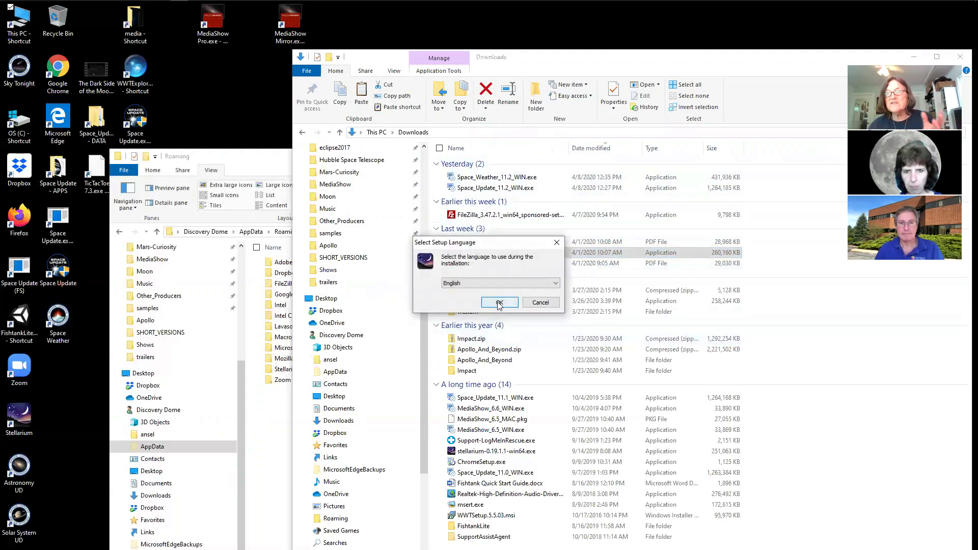
pyautogui.click(499, 302)
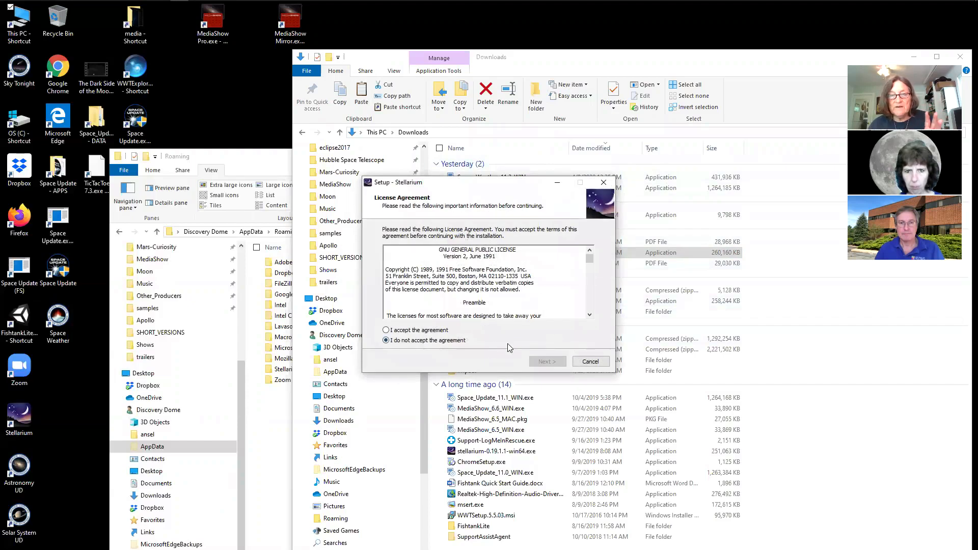
pyautogui.click(387, 330)
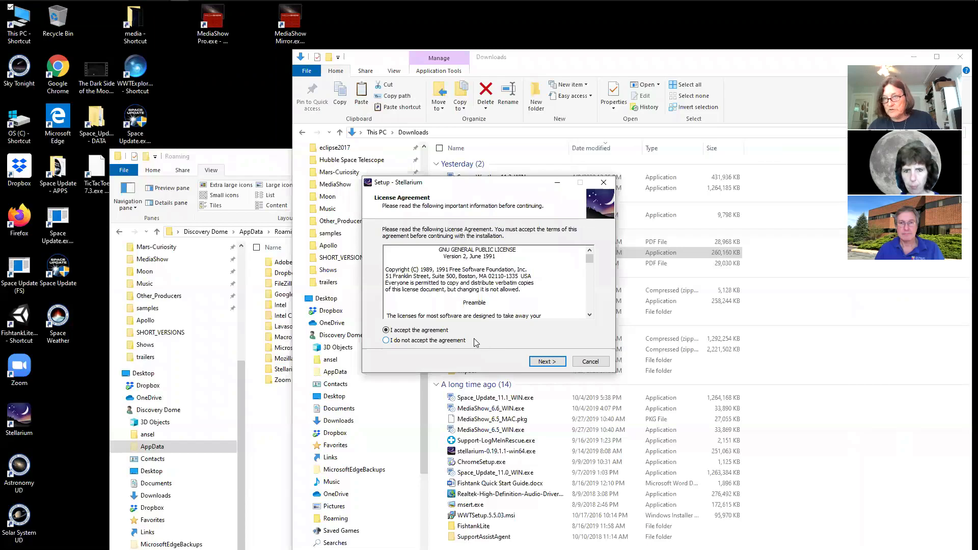
pyautogui.click(548, 362)
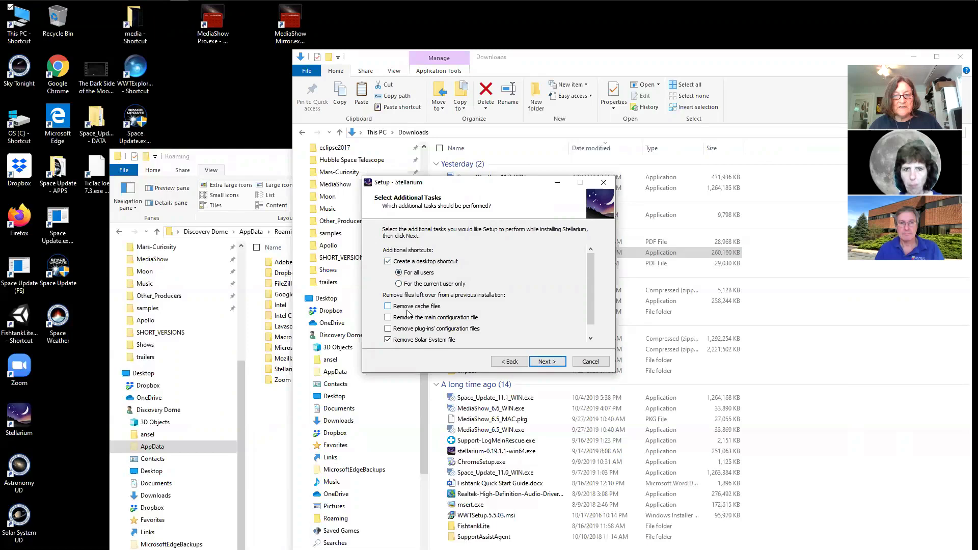
# Select removal of the leftover Solar System file, plug-ins' configuration files and main configuration file for the Stellarium installation.
pyautogui.click(388, 340)
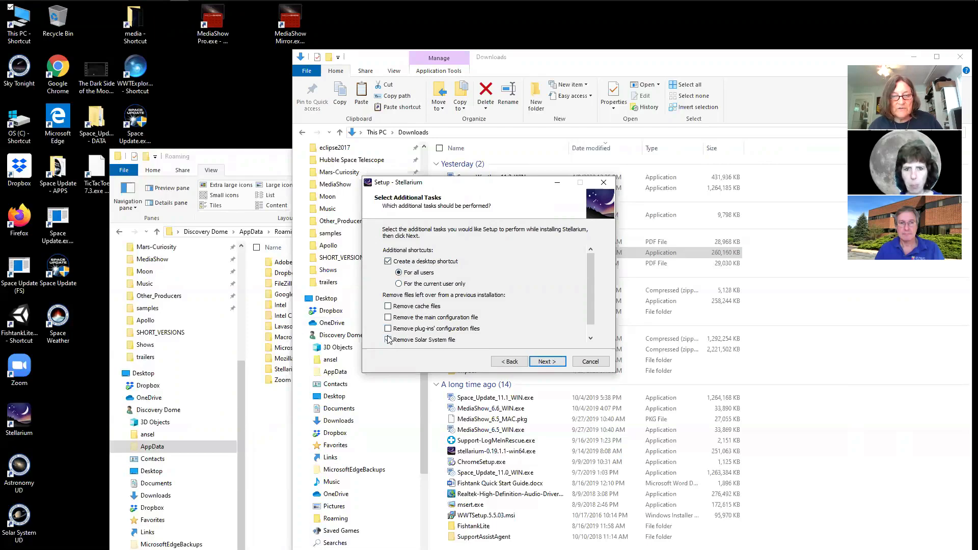
pyautogui.click(388, 339)
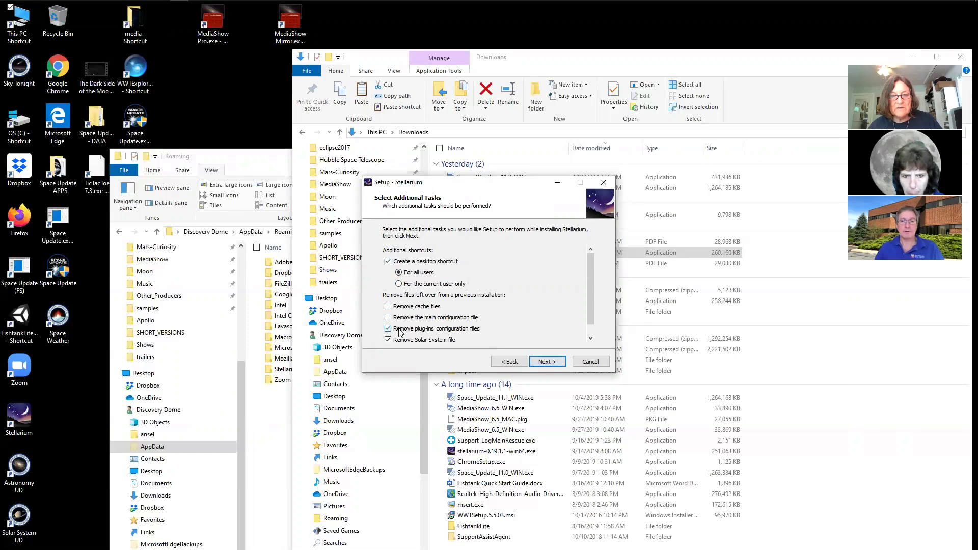
pyautogui.click(388, 328)
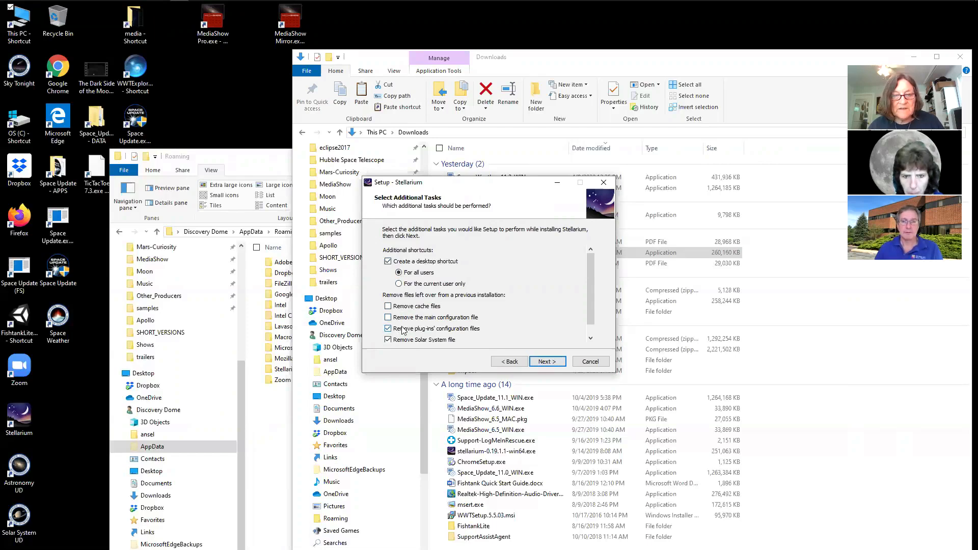
pyautogui.click(388, 317)
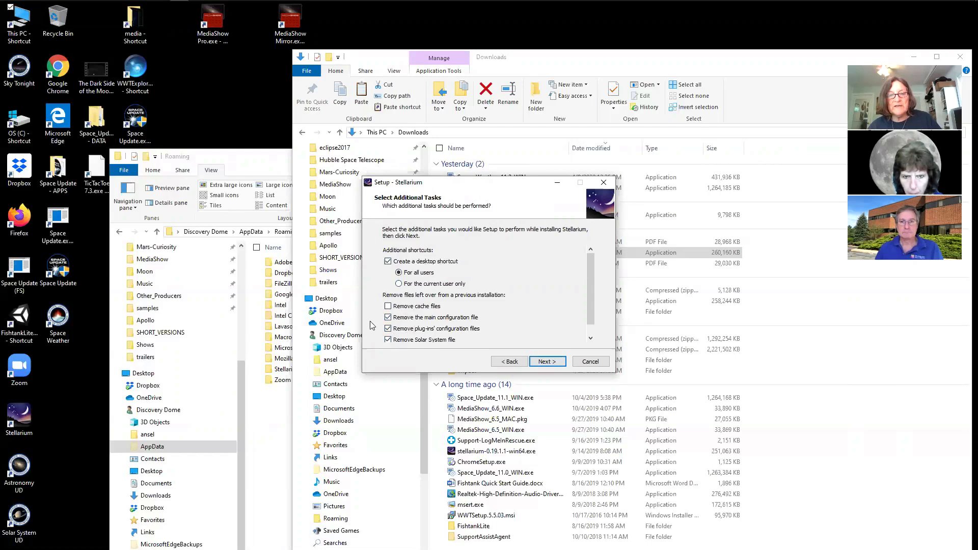
# Install Stellarium with the chosen tasks and exit the setup wizard with Launch Stellarium unticked.
pyautogui.click(547, 358)
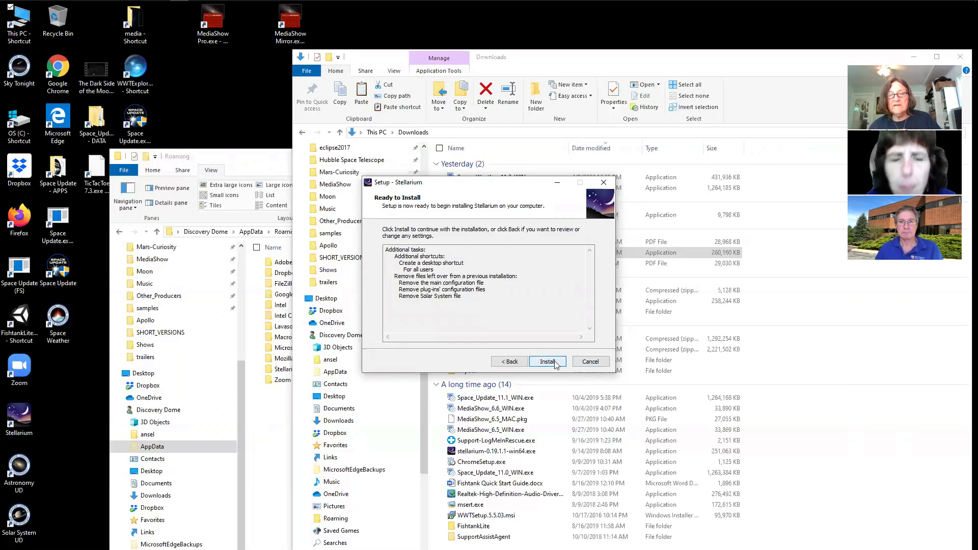
pyautogui.click(547, 361)
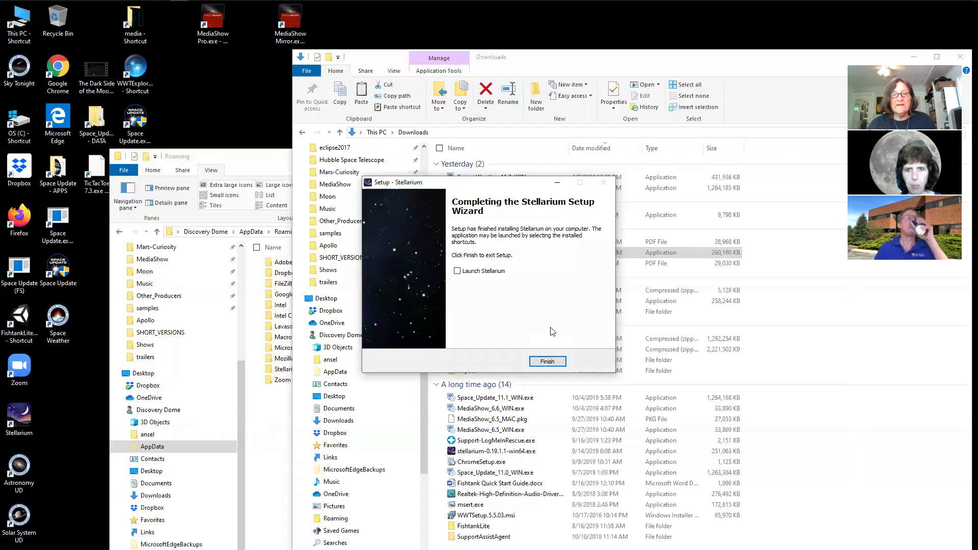
pyautogui.click(543, 362)
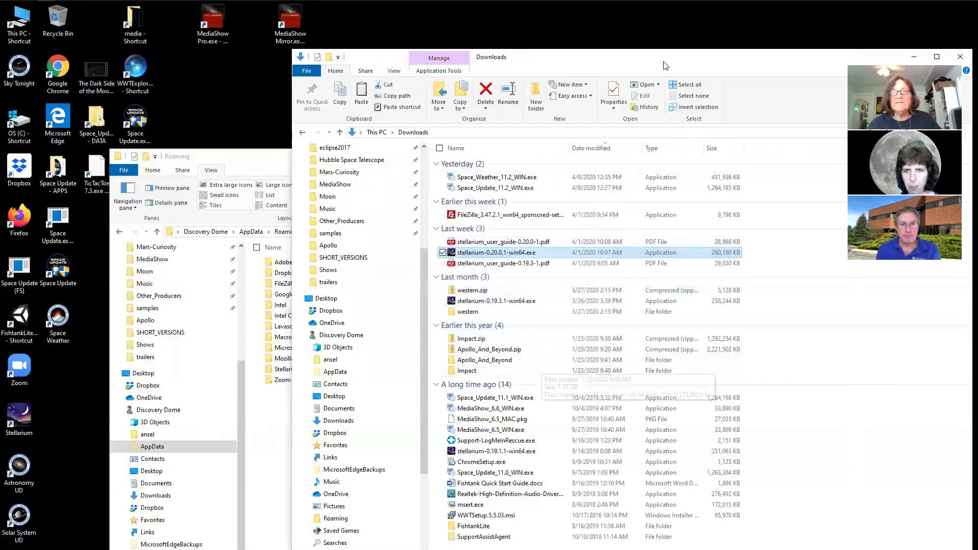
# Move the Downloads and Roaming windows down to clear the desktop, and launch Stellarium from its desktop shortcut.
pyautogui.moveTo(663, 65); pyautogui.dragTo(634, 419)
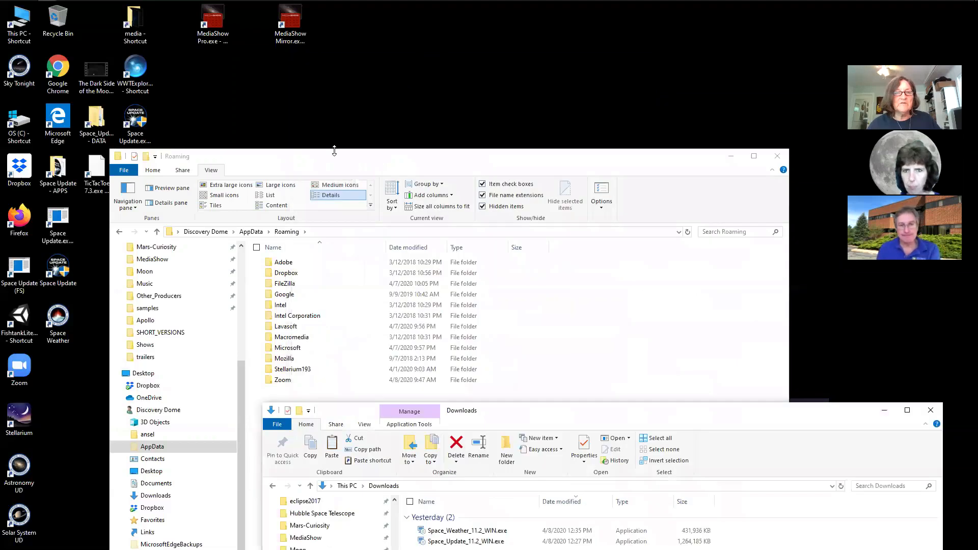
pyautogui.moveTo(335, 162); pyautogui.dragTo(369, 420)
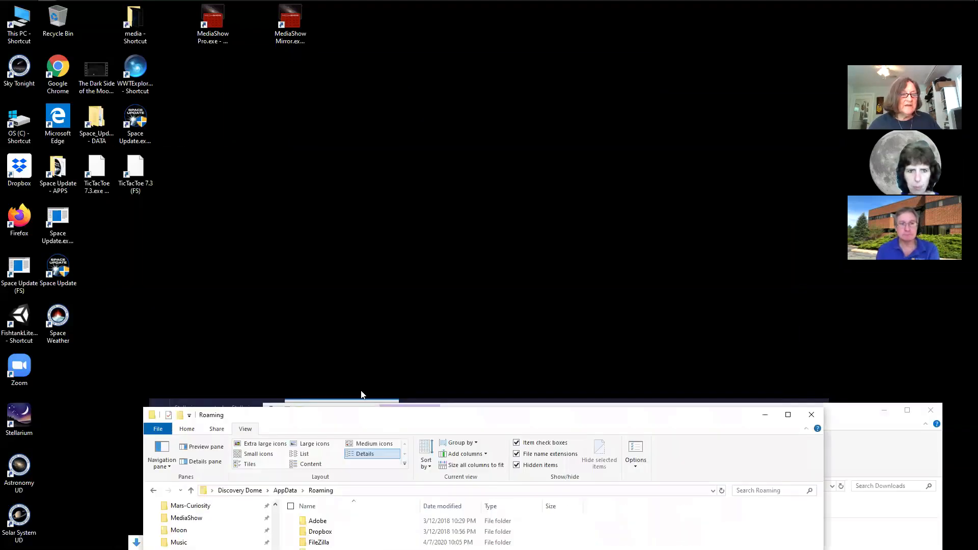
pyautogui.click(21, 420)
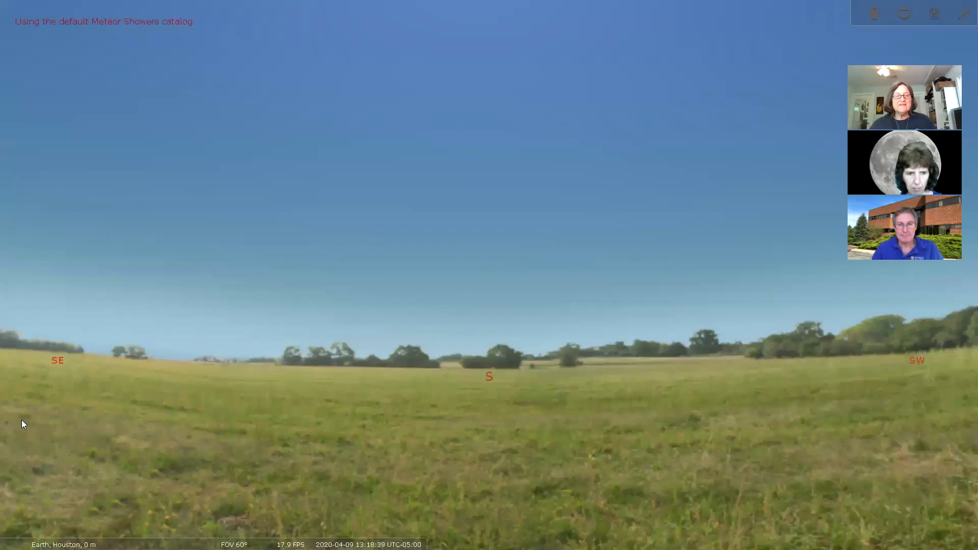
# Tilt the view higher above the southern horizon and examine the hidden view and settings toolbars.
pyautogui.moveTo(330, 366); pyautogui.dragTo(327, 444)
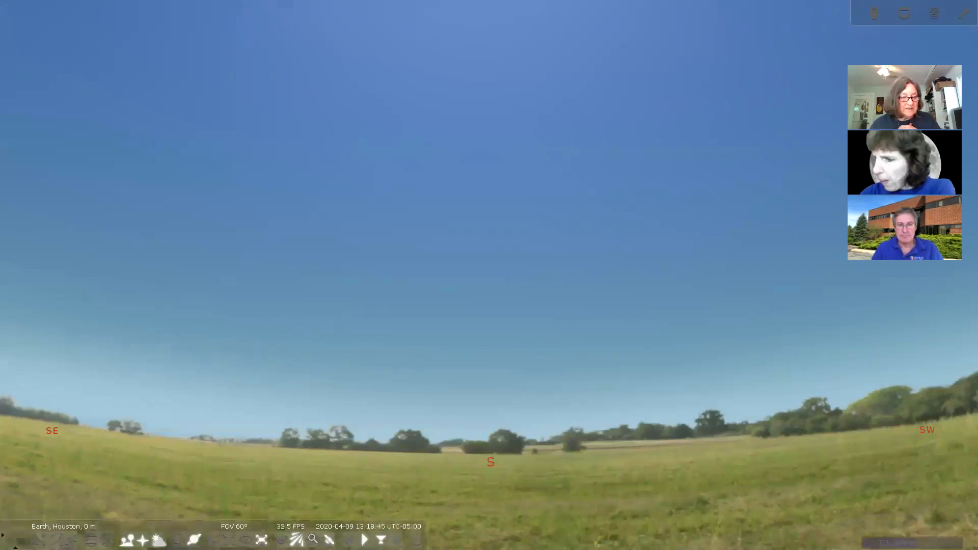
pyautogui.moveTo(458, 460); pyautogui.dragTo(426, 497)
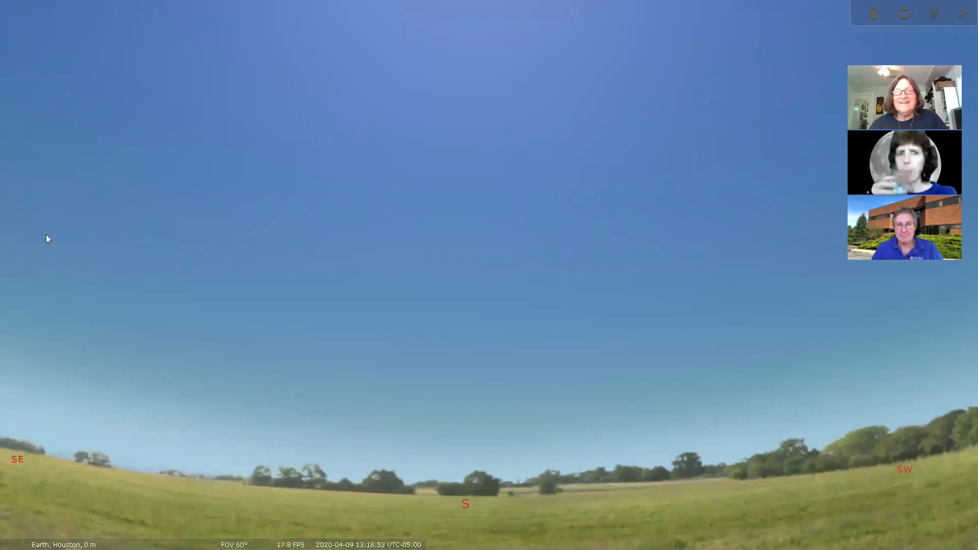
pyautogui.moveTo(328, 535)
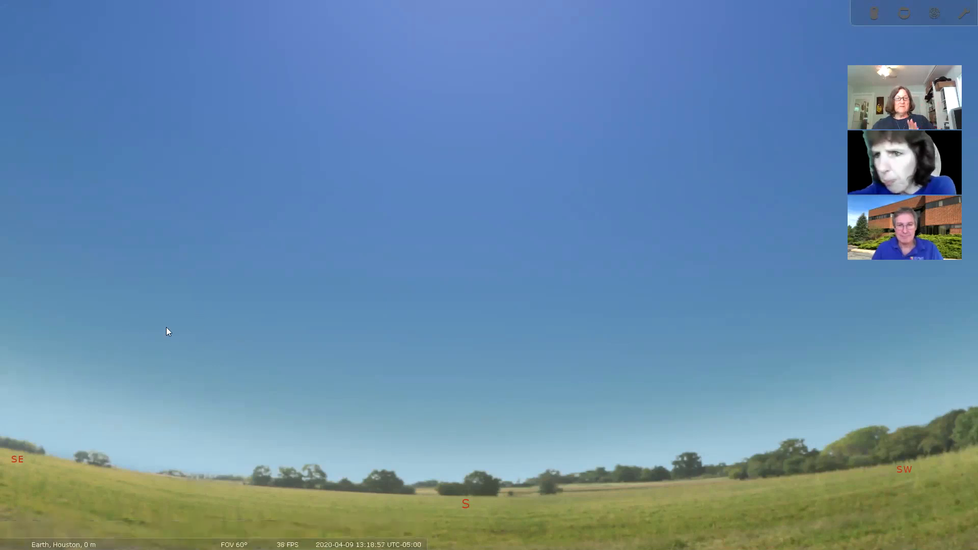
pyautogui.moveTo(3, 502)
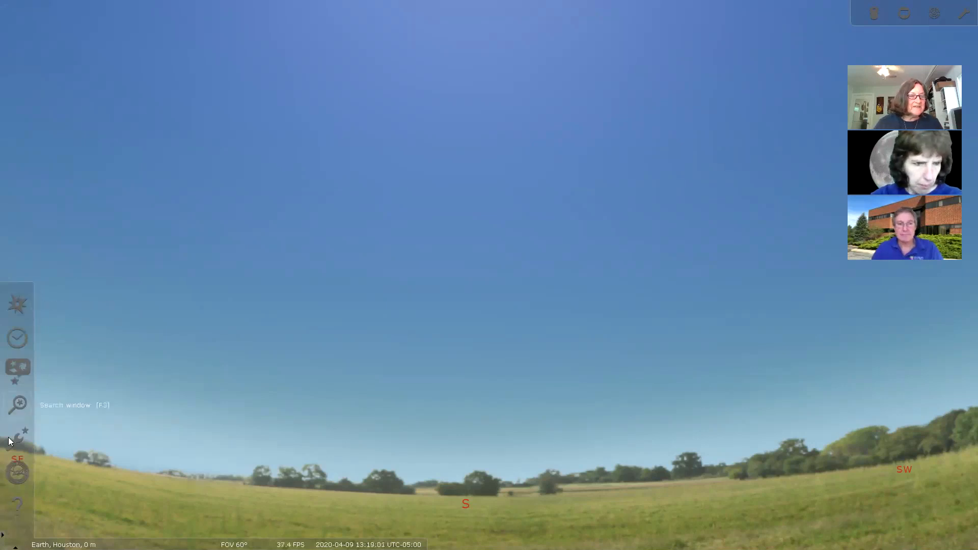
pyautogui.moveTo(64, 524)
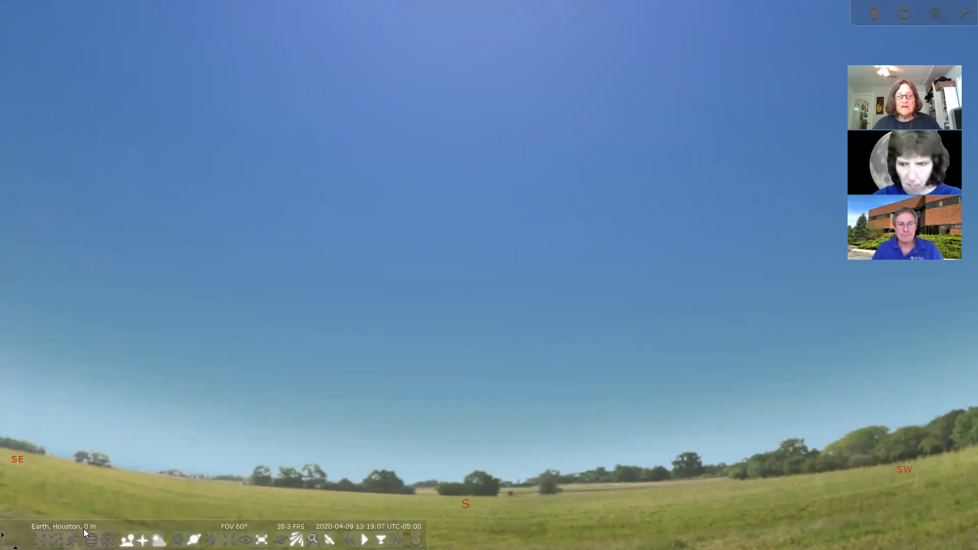
pyautogui.moveTo(15, 527)
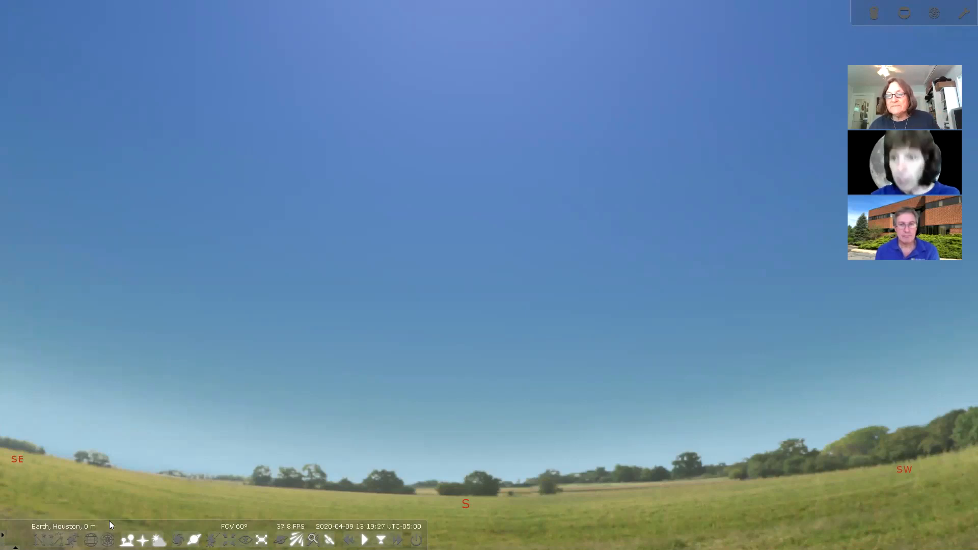
# Turn the view from south around to the horizon between northwest and north.
pyautogui.moveTo(155, 495); pyautogui.dragTo(534, 537)
pyautogui.moveTo(144, 510); pyautogui.dragTo(595, 539)
pyautogui.moveTo(162, 504); pyautogui.dragTo(542, 518)
pyautogui.moveTo(136, 478); pyautogui.dragTo(465, 495)
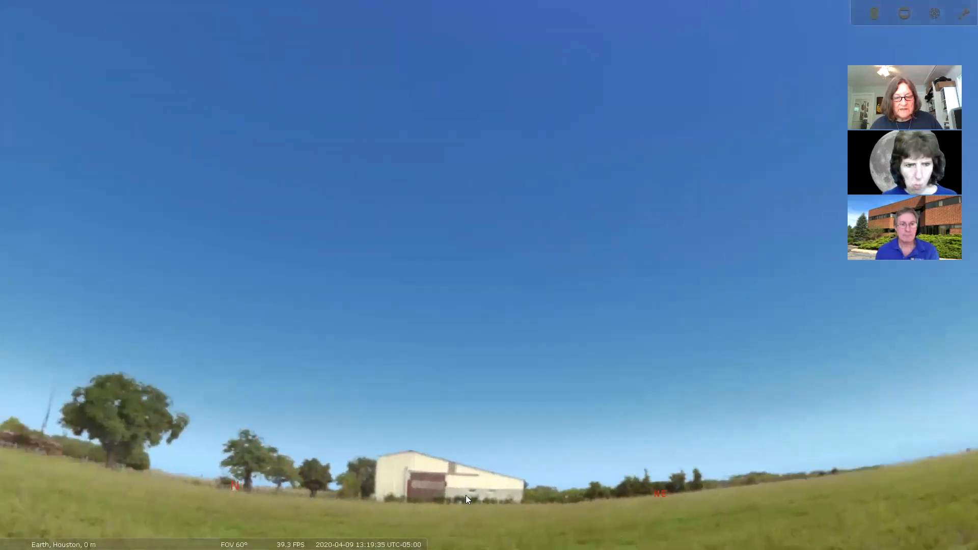
pyautogui.moveTo(397, 511); pyautogui.dragTo(559, 511)
pyautogui.moveTo(360, 503); pyautogui.dragTo(453, 523)
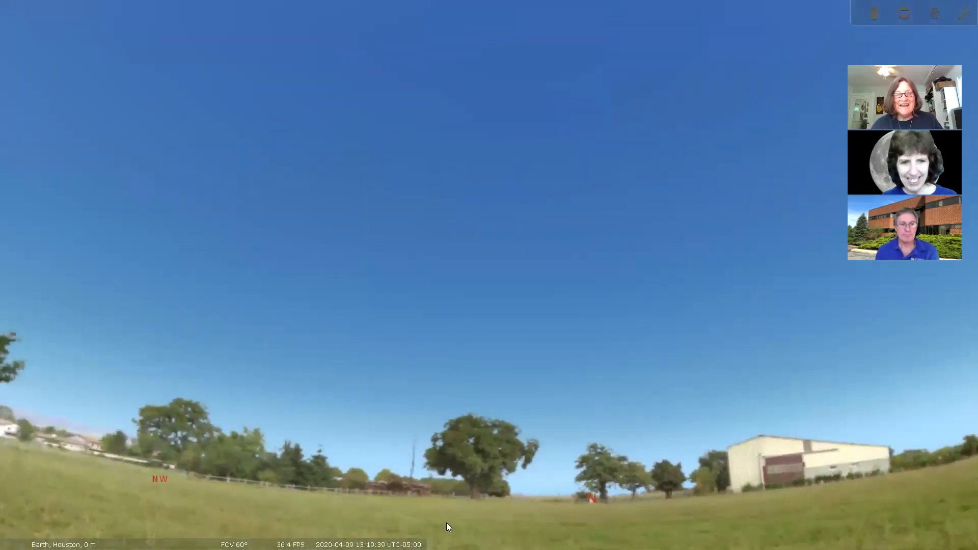
pyautogui.moveTo(245, 521)
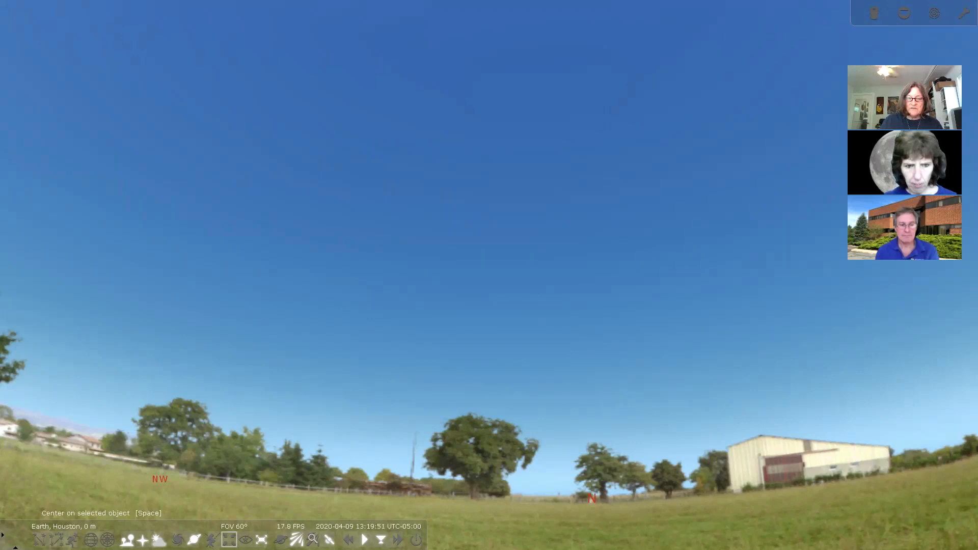
# Zoom out to a 235° field of view, tilt up to centre the zenith, and set the field of view to 180°.
pyautogui.scroll(-4, 229, 540)
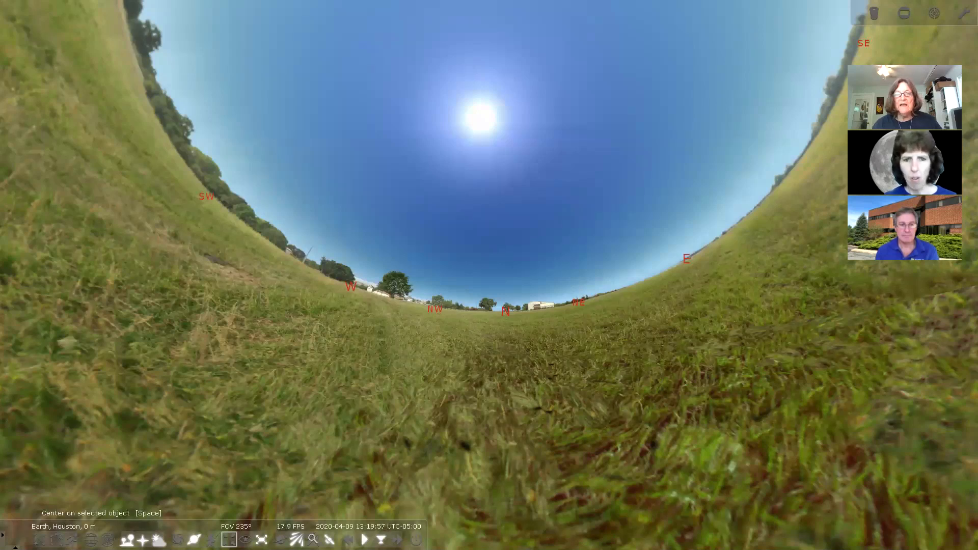
pyautogui.moveTo(448, 312); pyautogui.dragTo(420, 431)
pyautogui.moveTo(395, 508); pyautogui.dragTo(386, 538)
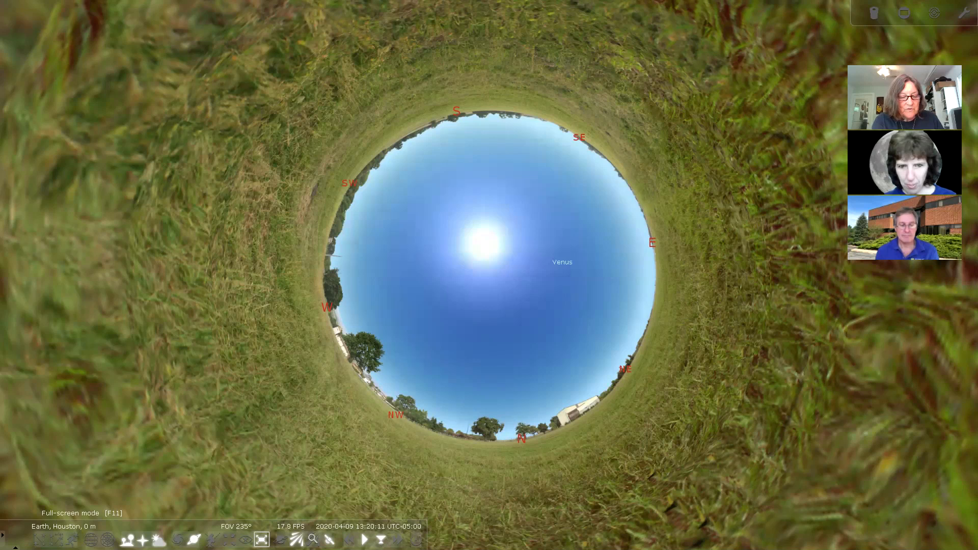
pyautogui.hotkey('ctrl', 'alt', '1')
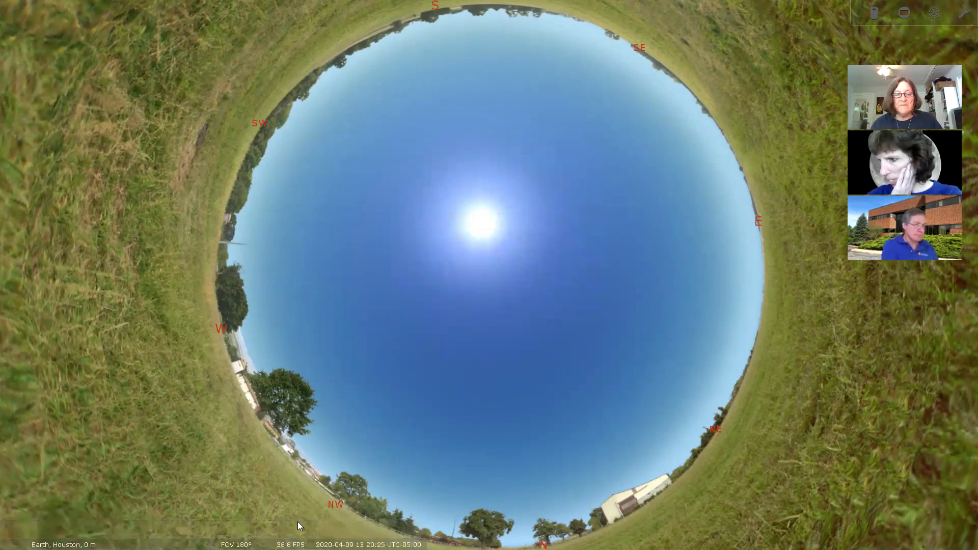
# Enable spheric mirror distortion in the planetarium options and move the Configuration window out of the way of the sky.
pyautogui.moveTo(24, 415)
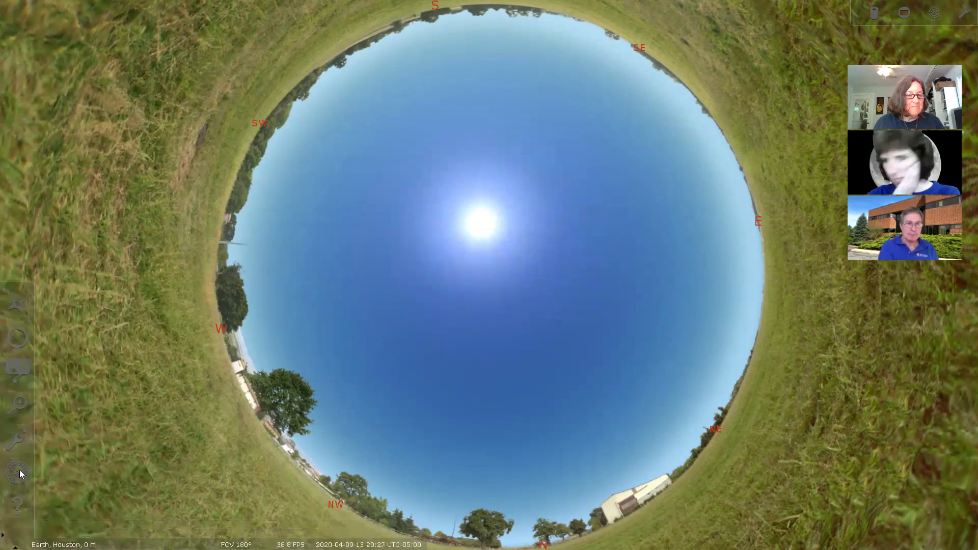
pyautogui.click(20, 440)
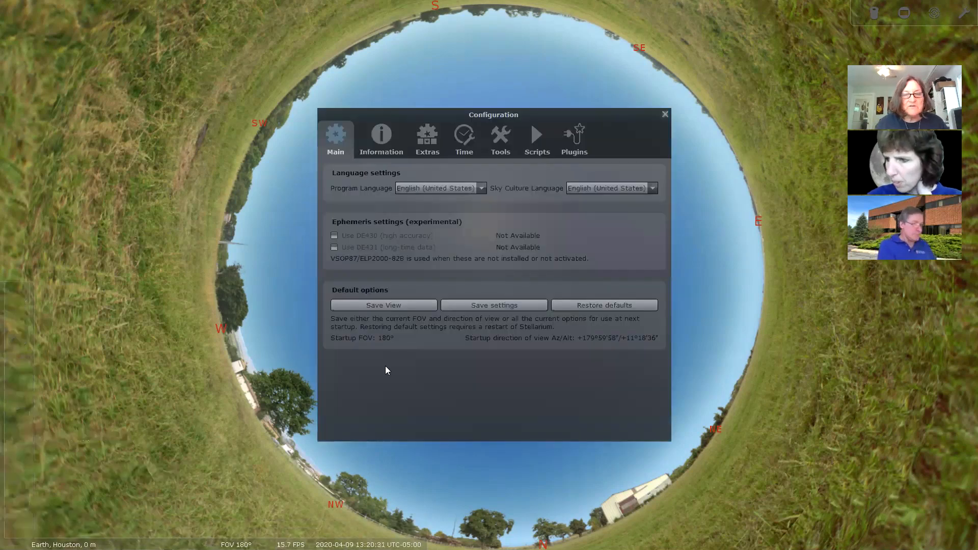
pyautogui.click(502, 142)
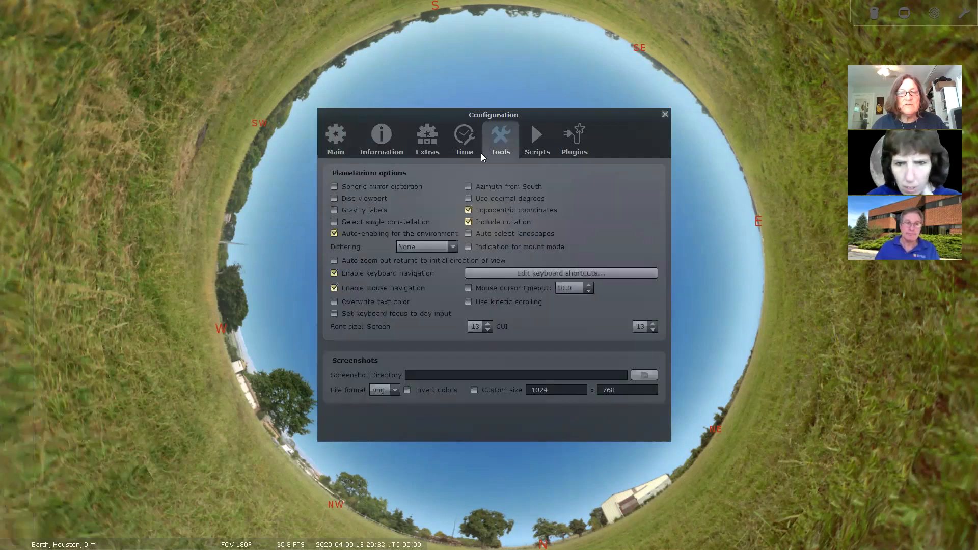
pyautogui.click(334, 187)
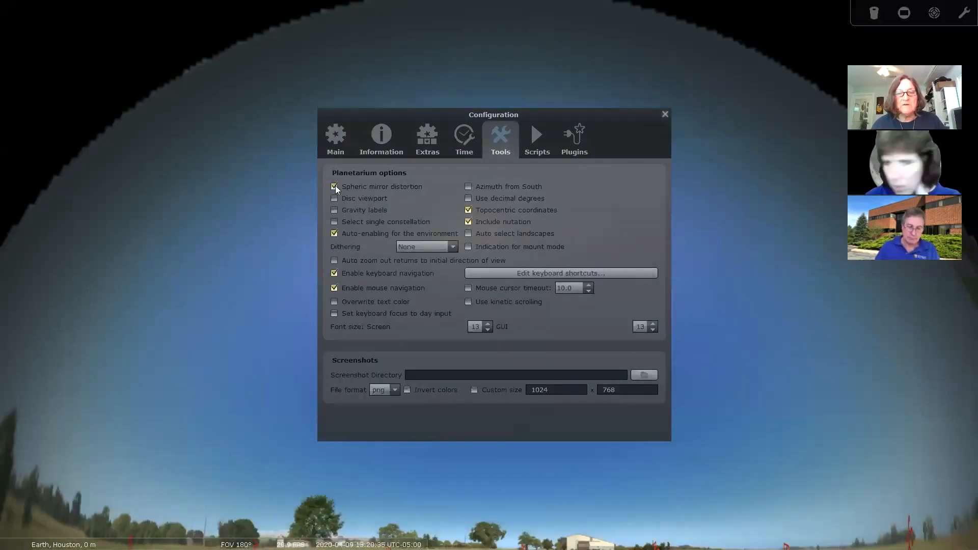
pyautogui.moveTo(420, 112); pyautogui.dragTo(4, 454)
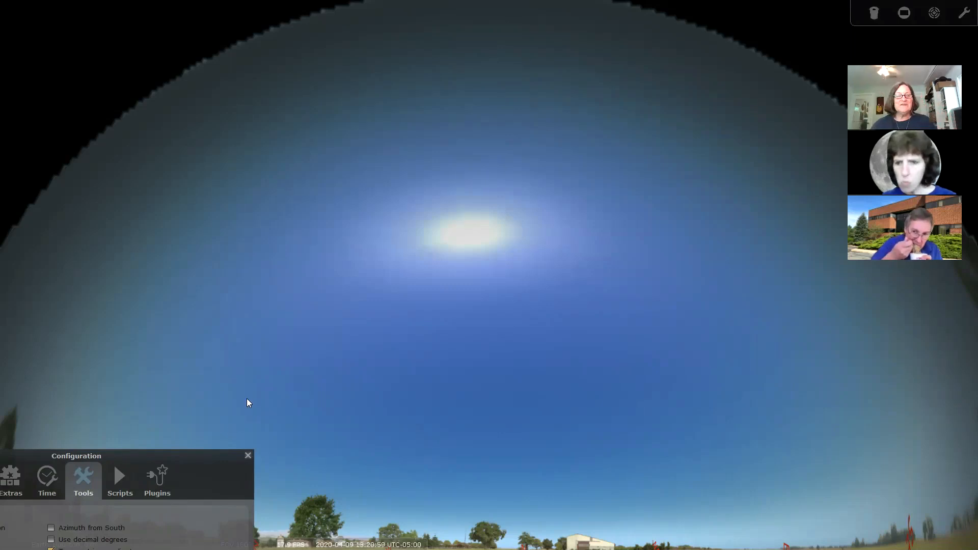
pyautogui.moveTo(187, 455); pyautogui.dragTo(164, 4)
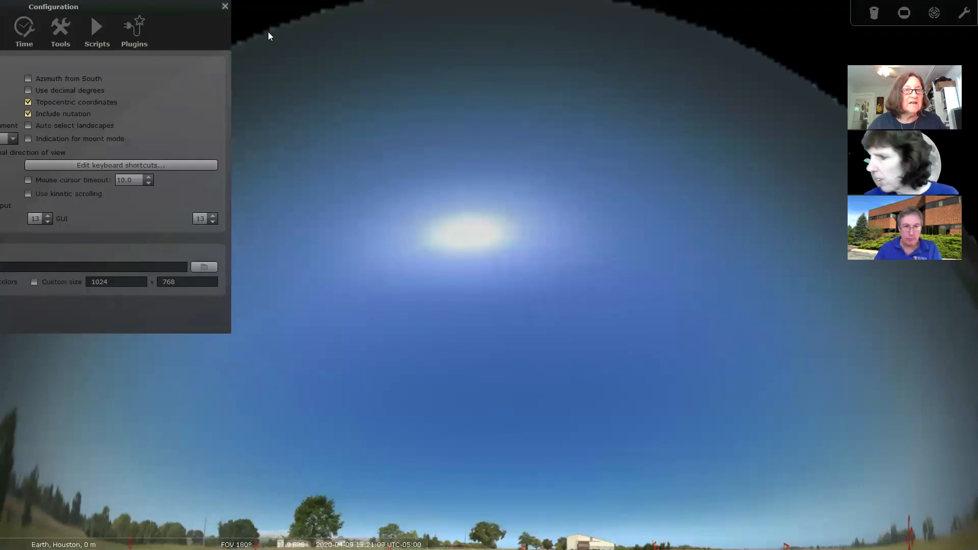
# Bring the Configuration window fully into view, disable spheric mirror distortion, and move the window aside from the dome view.
pyautogui.moveTo(151, 8); pyautogui.dragTo(446, 39)
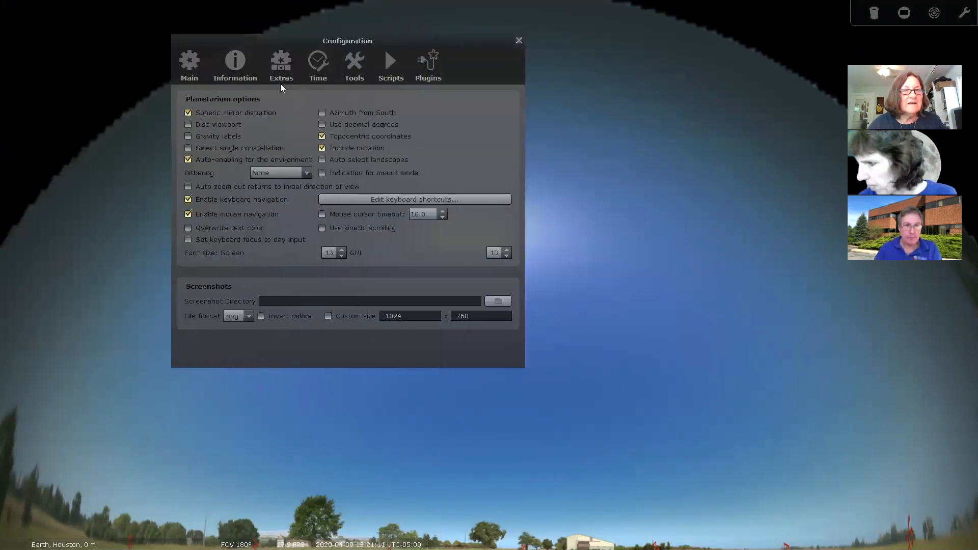
pyautogui.click(188, 112)
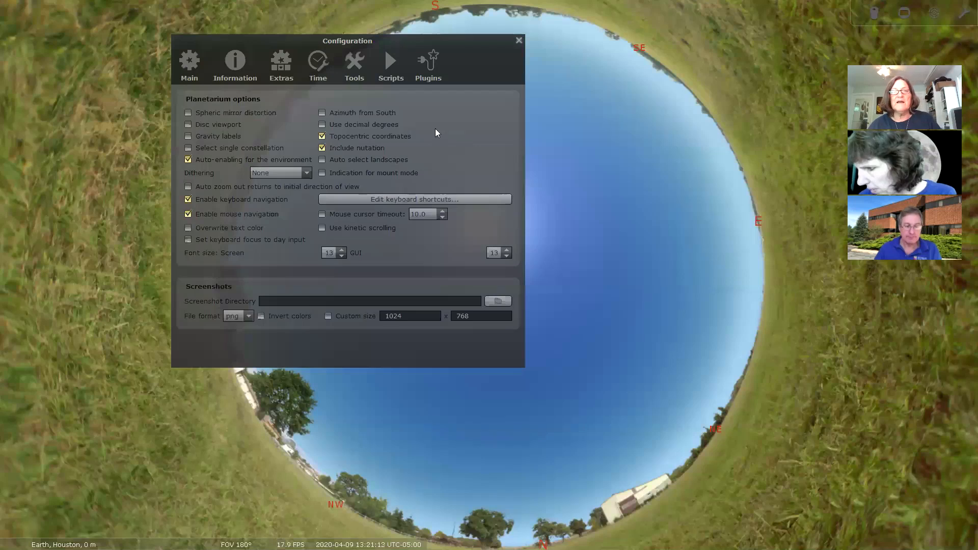
pyautogui.moveTo(474, 41); pyautogui.dragTo(248, 6)
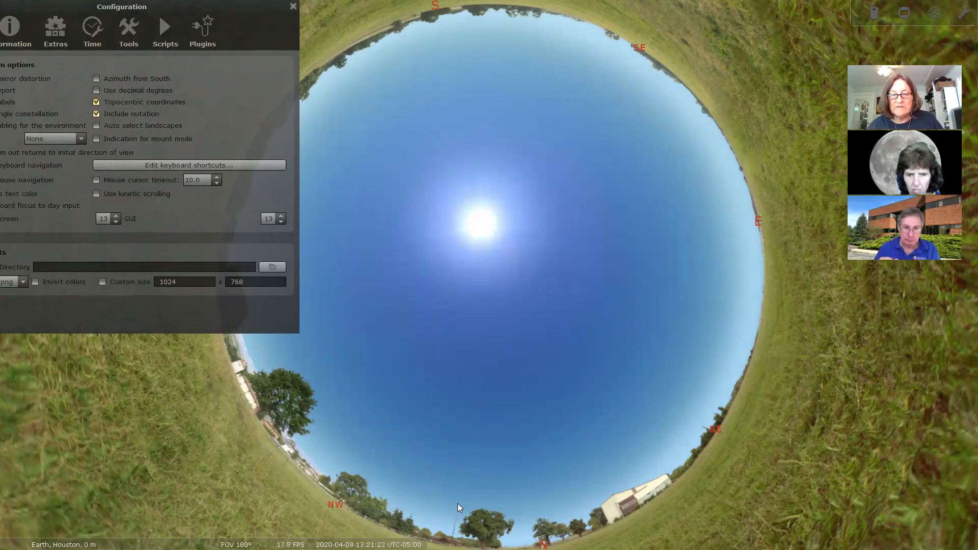
# Rotate the zenith-centred 180° sky until south lies at the lower edge of the horizon circle.
pyautogui.moveTo(533, 520); pyautogui.dragTo(587, 522)
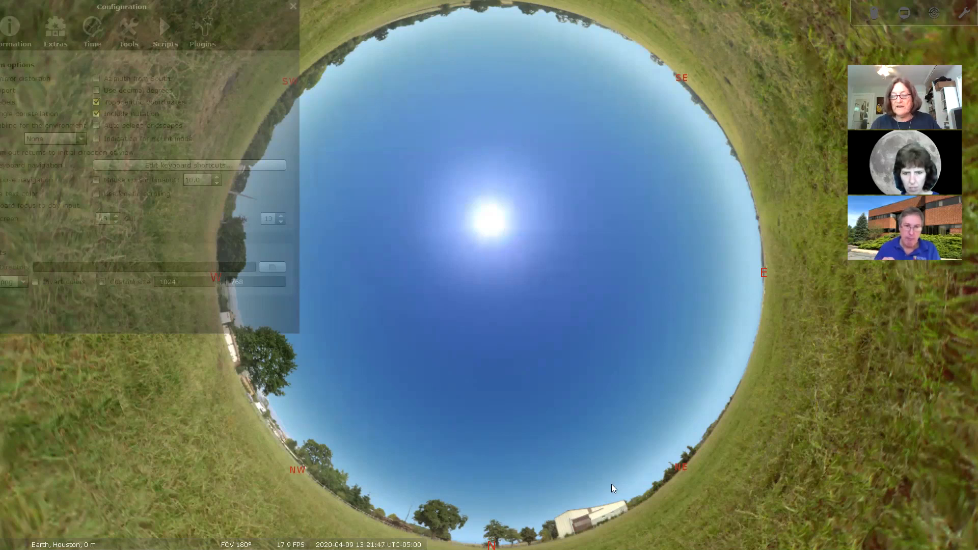
pyautogui.press('Right')
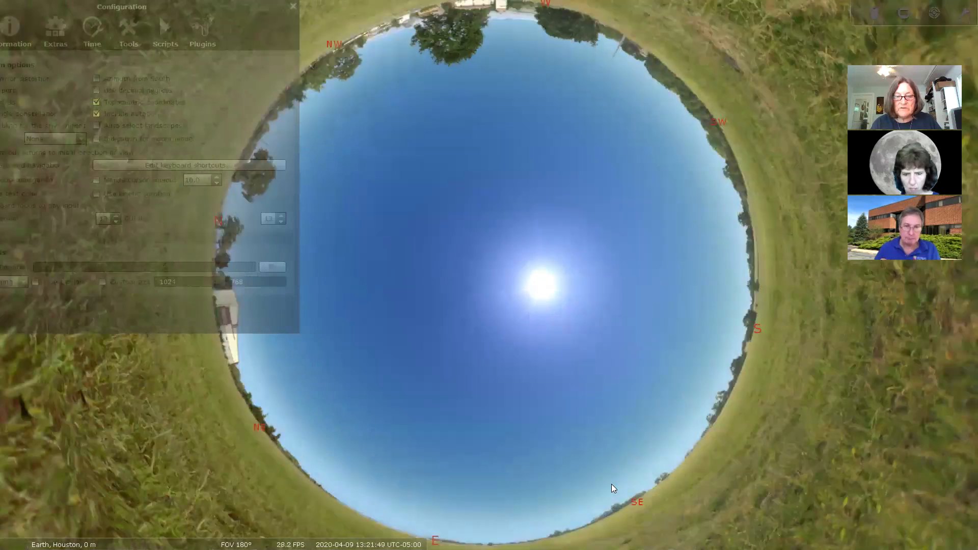
pyautogui.press('Right')
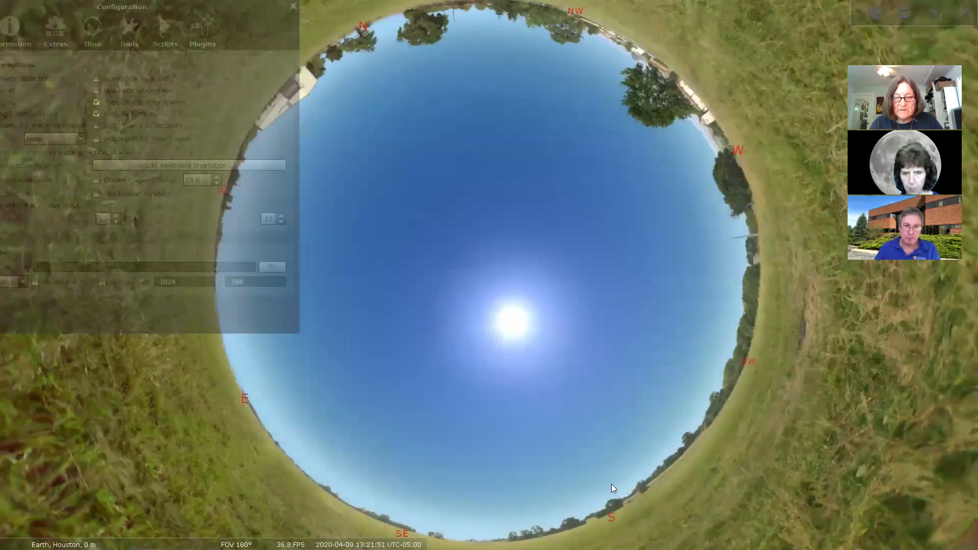
pyautogui.press('Right')
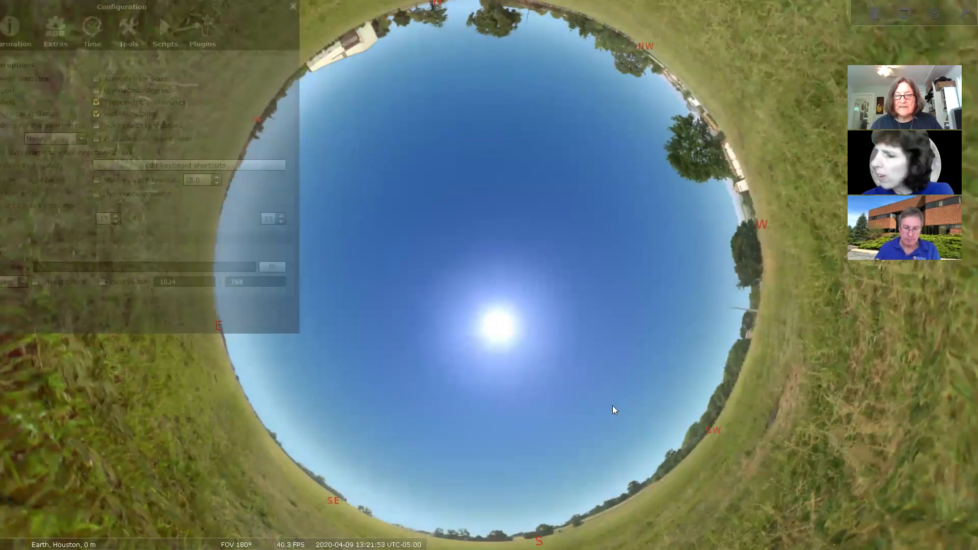
# Rotate the sky until south sits at the lower edge, and save the current view and settings as the startup defaults.
pyautogui.press('Right')
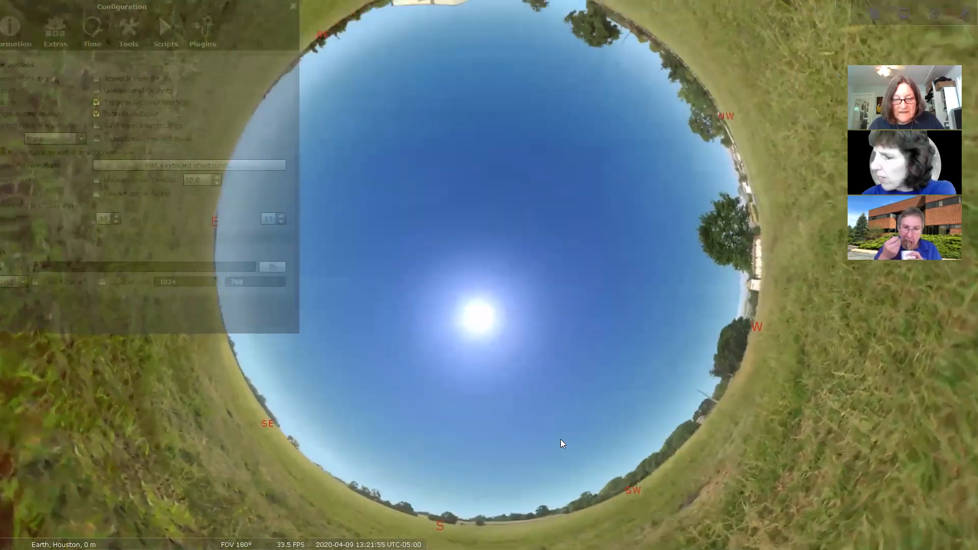
pyautogui.moveTo(561, 439); pyautogui.dragTo(589, 442)
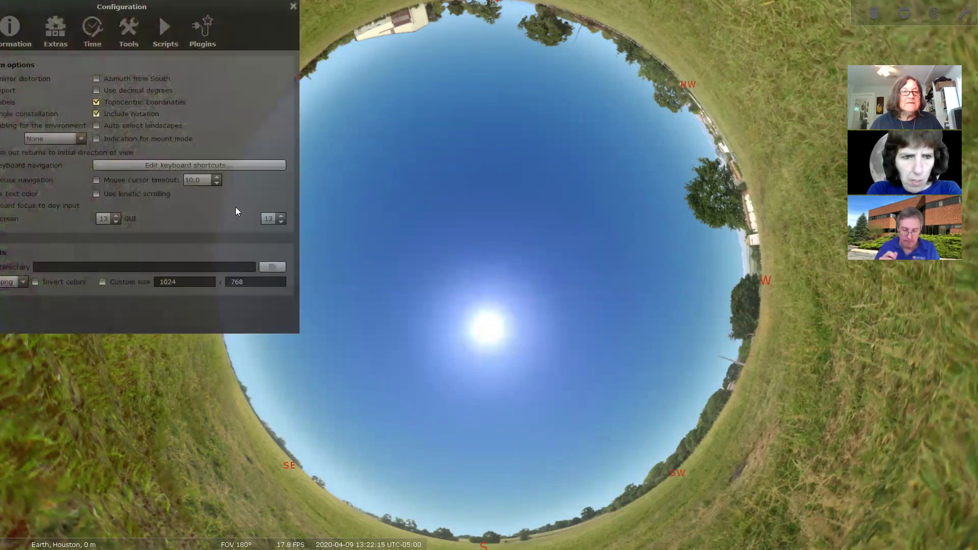
pyautogui.moveTo(101, 9); pyautogui.dragTo(177, 19)
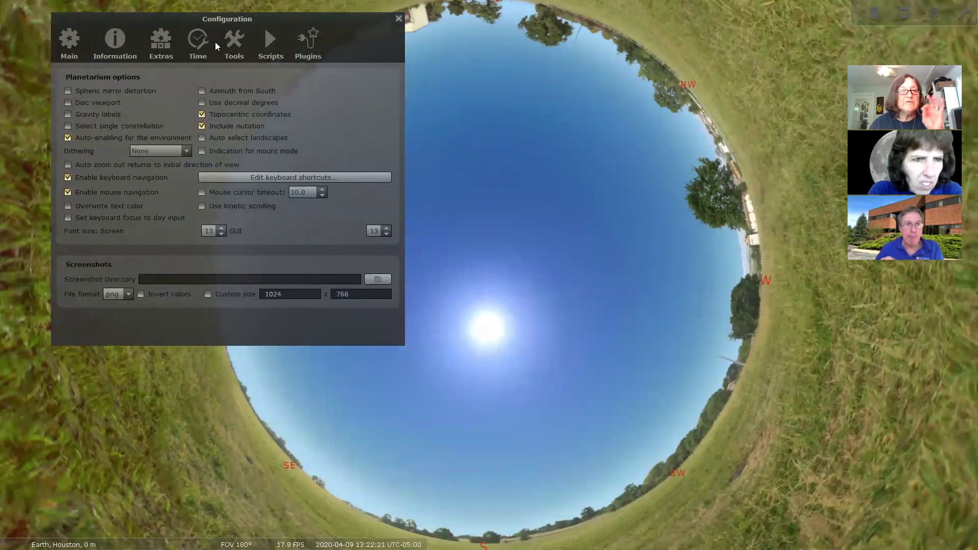
pyautogui.click(72, 38)
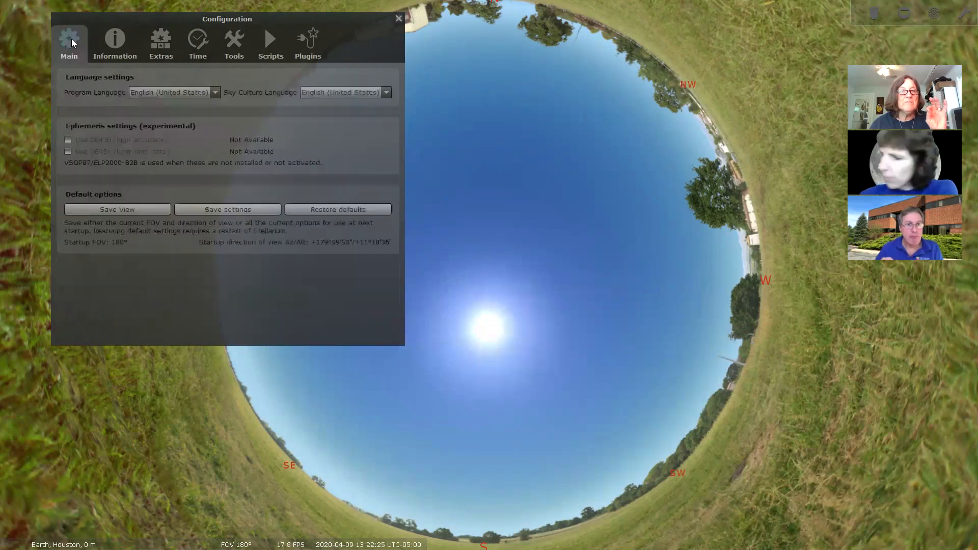
pyautogui.click(129, 205)
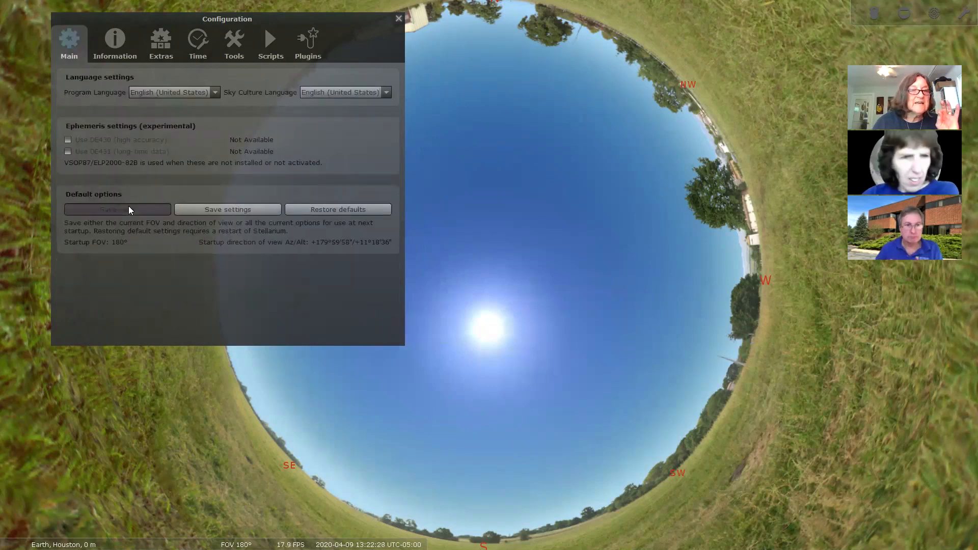
pyautogui.click(208, 210)
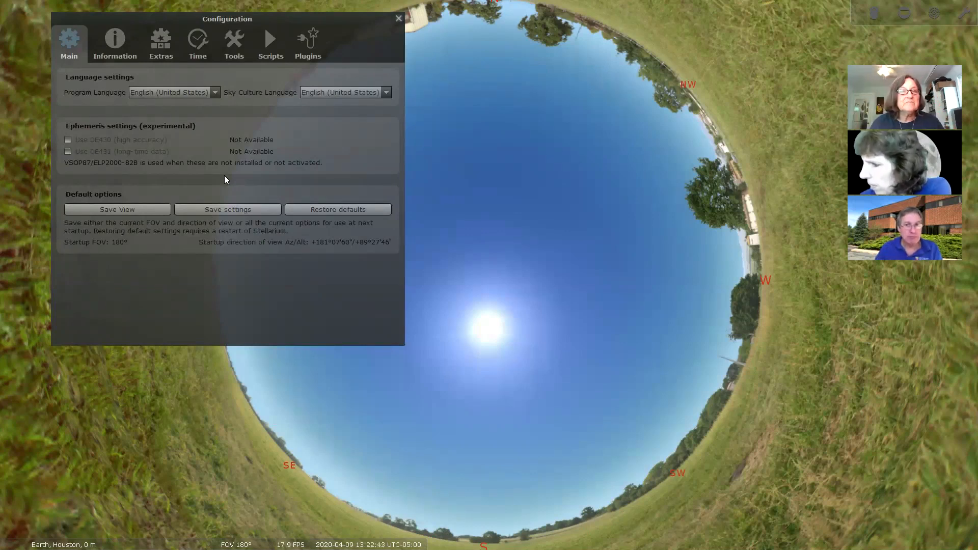
pyautogui.click(398, 19)
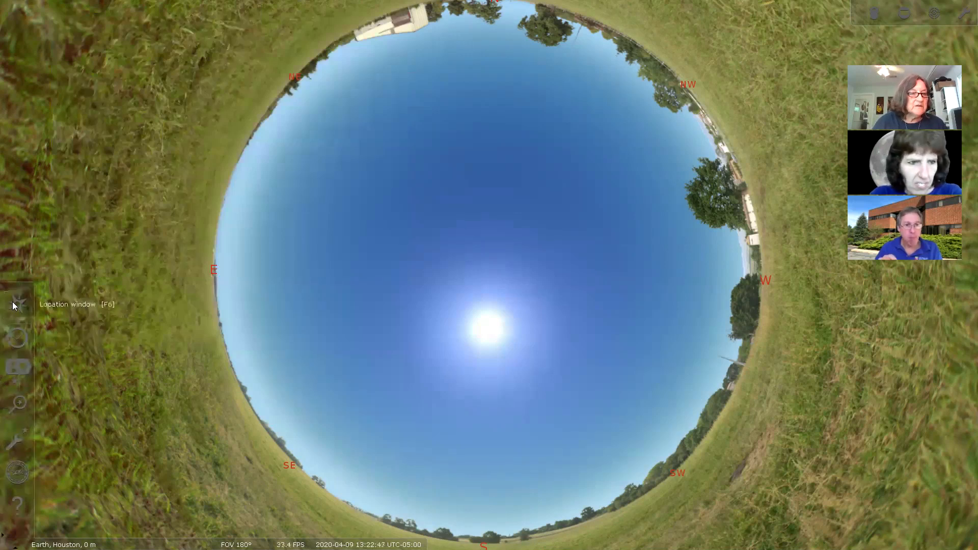
# Search the location list for "new york city" and set the observing location to New York City, United States of America.
pyautogui.click(14, 305)
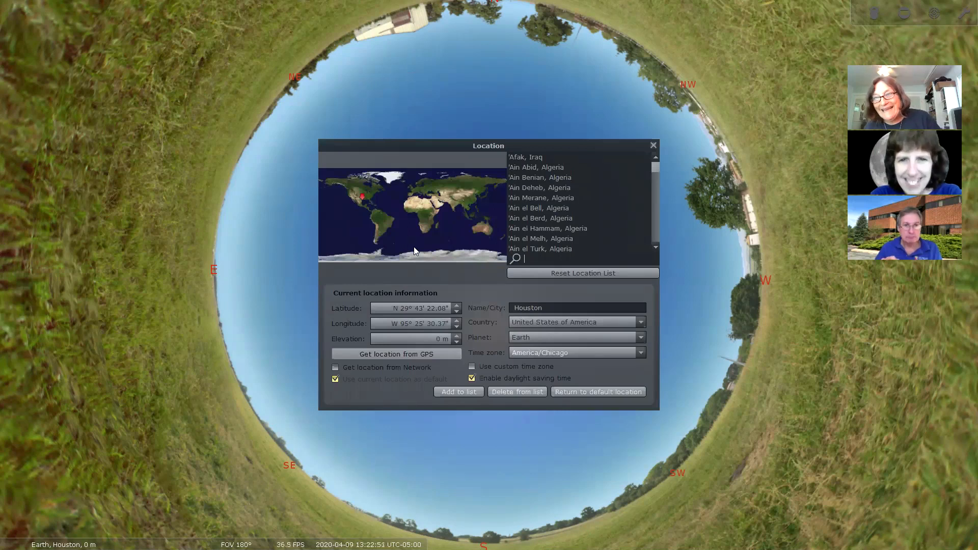
pyautogui.moveTo(11, 341)
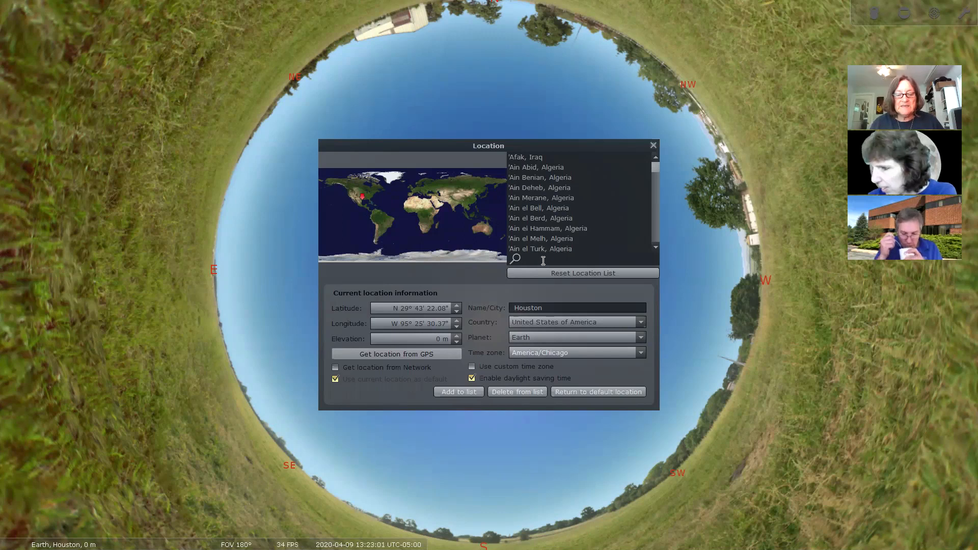
pyautogui.write('new York')
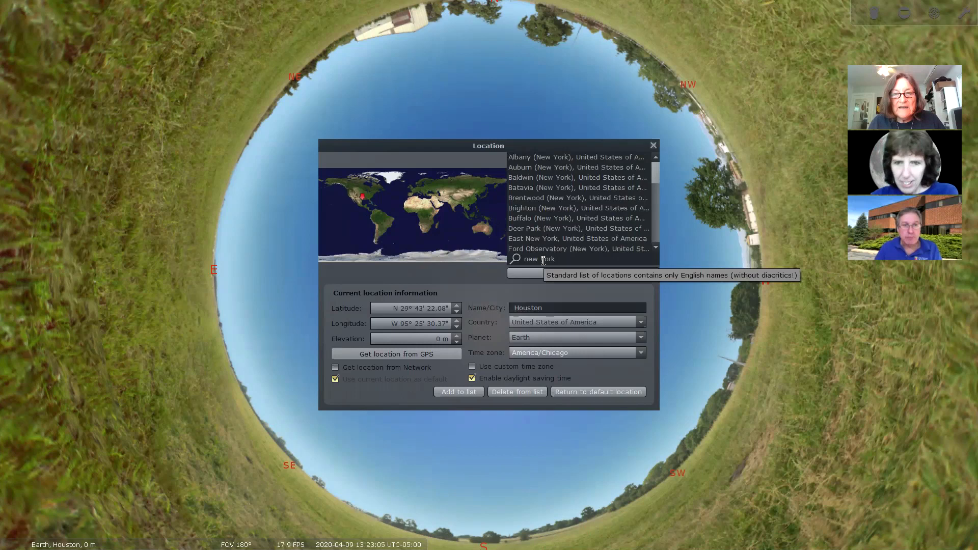
pyautogui.write(' city')
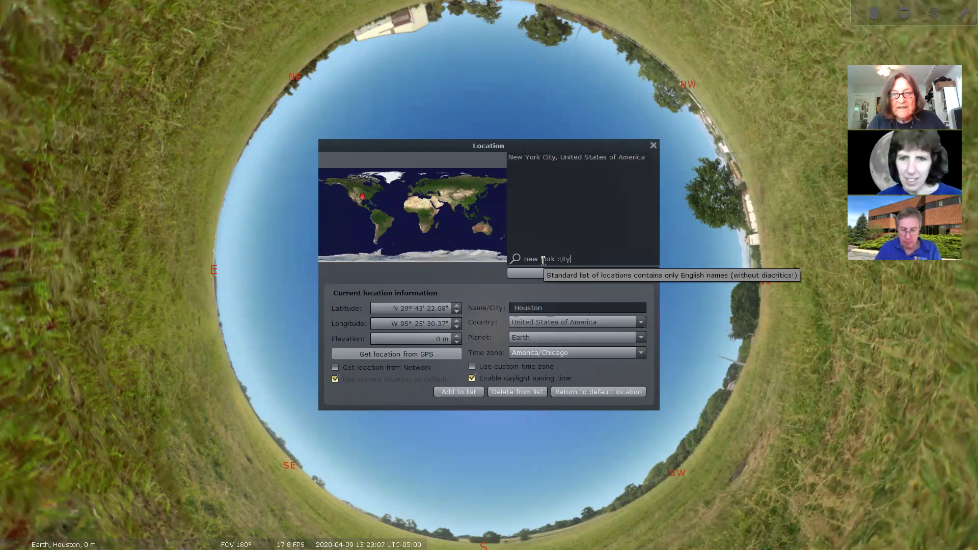
pyautogui.click(573, 160)
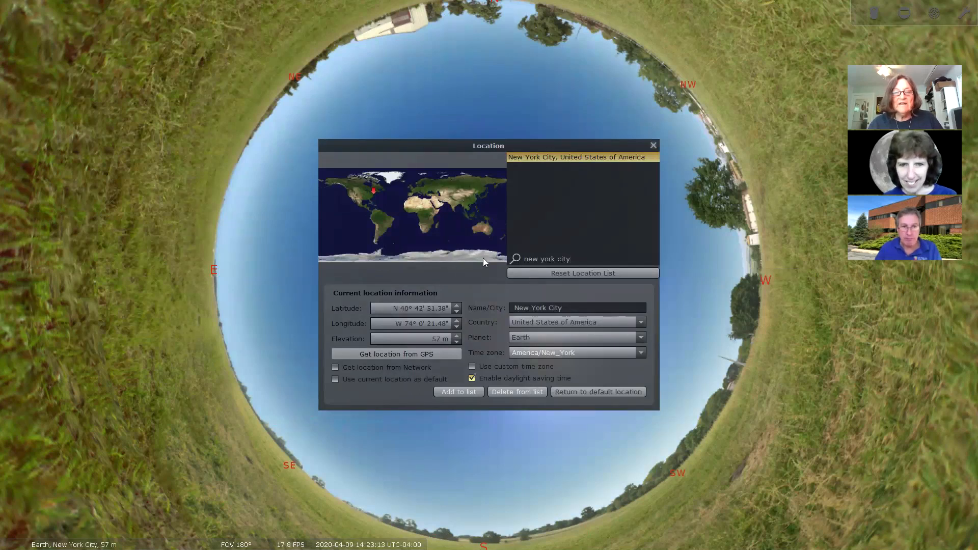
# Pick spots on the world map in the Arctic, Antarctica, Kazakhstan, Brazil and the northern United States, and set latitude to N 46° 12' 57.38".
pyautogui.click(403, 170)
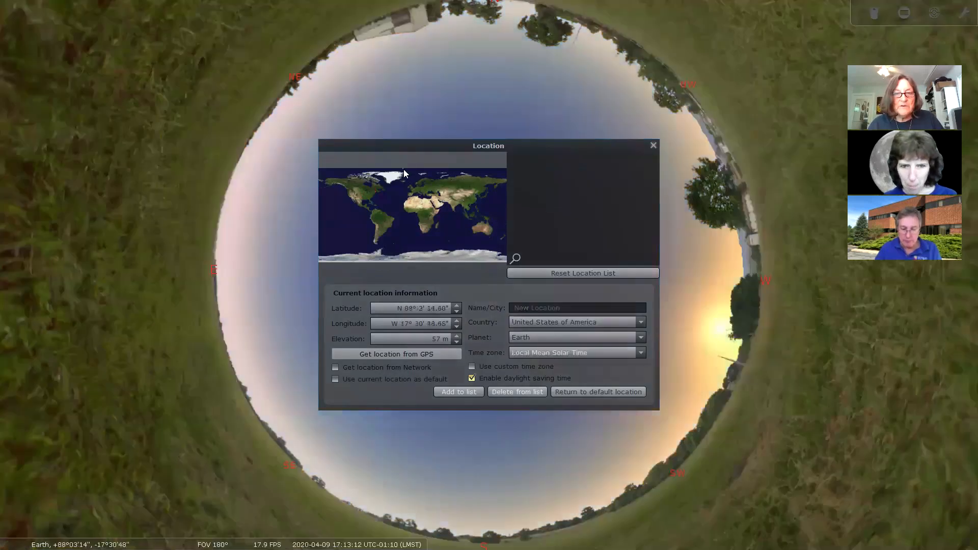
pyautogui.click(414, 260)
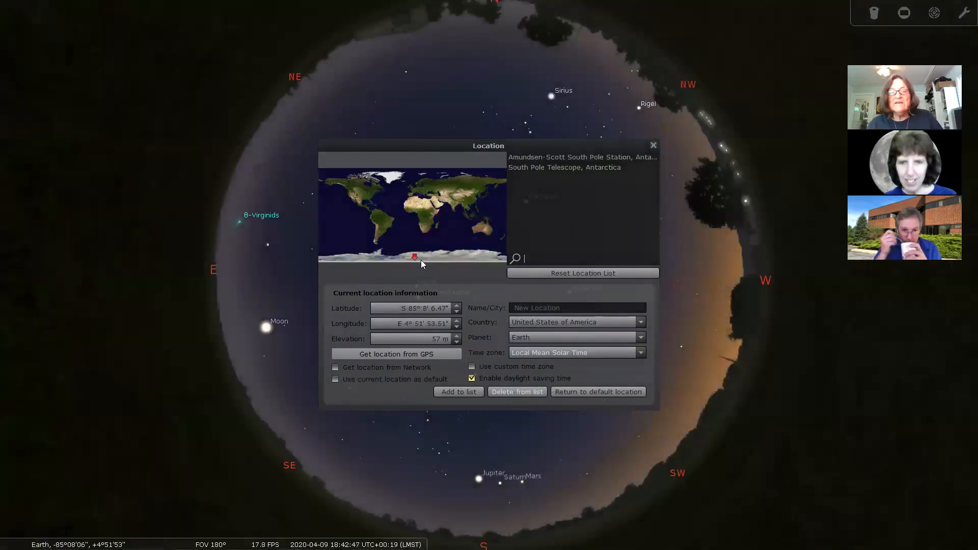
pyautogui.click(454, 190)
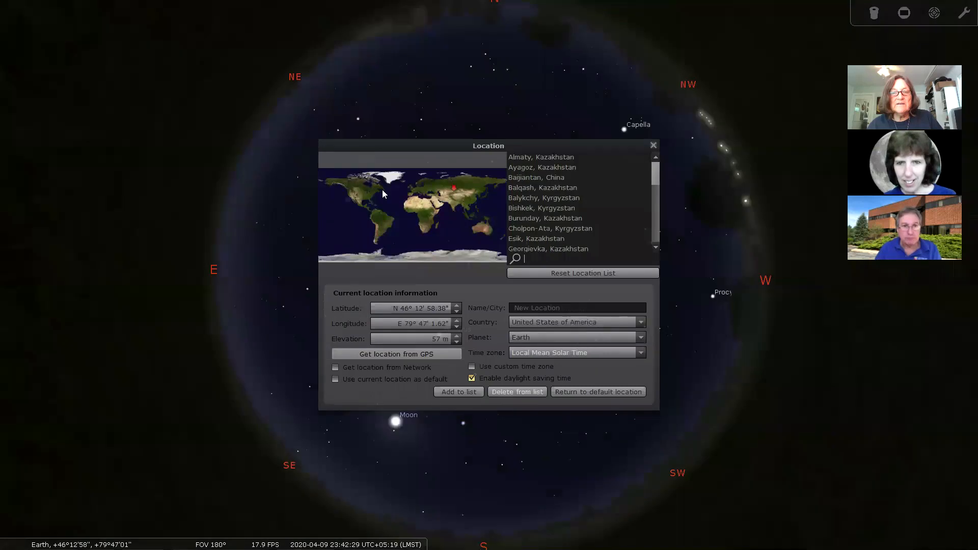
pyautogui.click(362, 190)
pyautogui.click(381, 218)
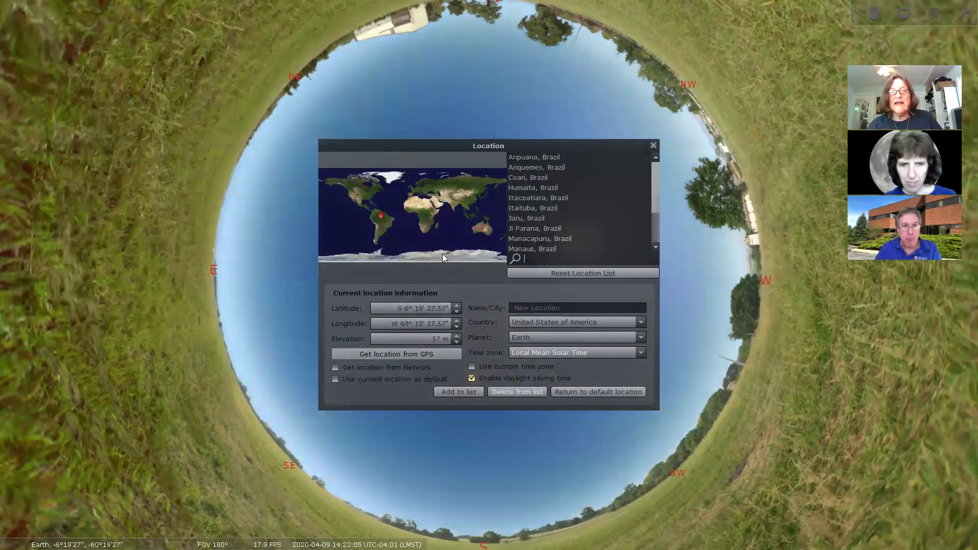
pyautogui.click(361, 190)
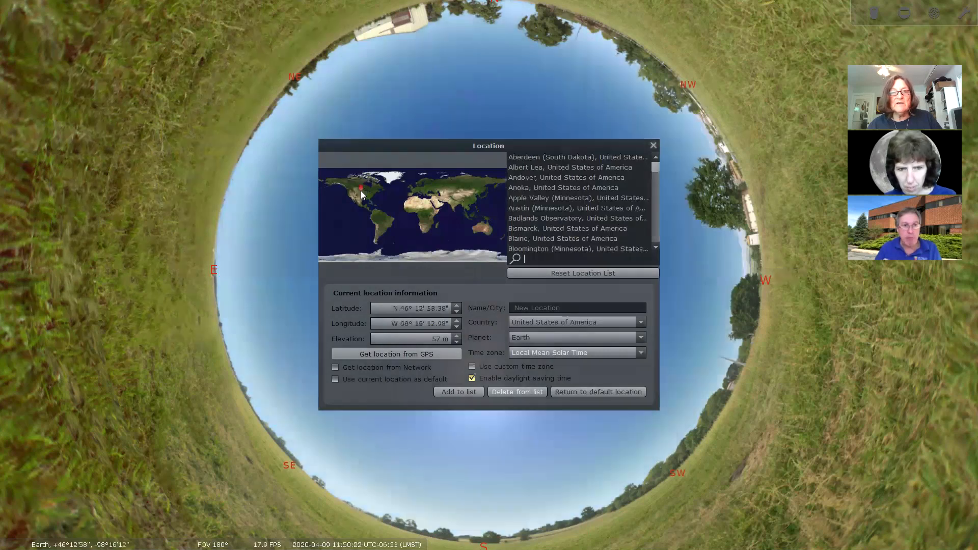
pyautogui.click(454, 311)
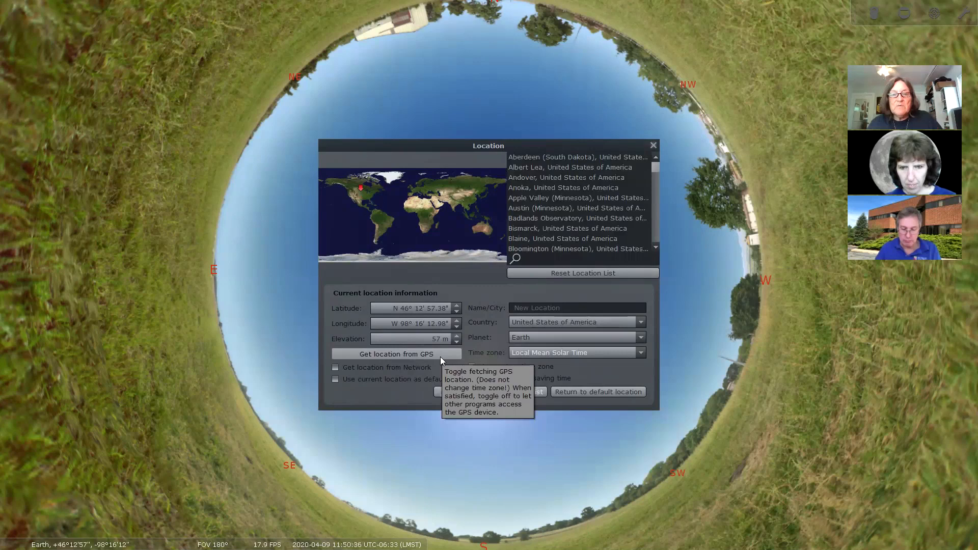
# Search the location list for "houston", set the location to Houston, United States of America, and close the Location window.
pyautogui.click(544, 259)
pyautogui.write('houston')
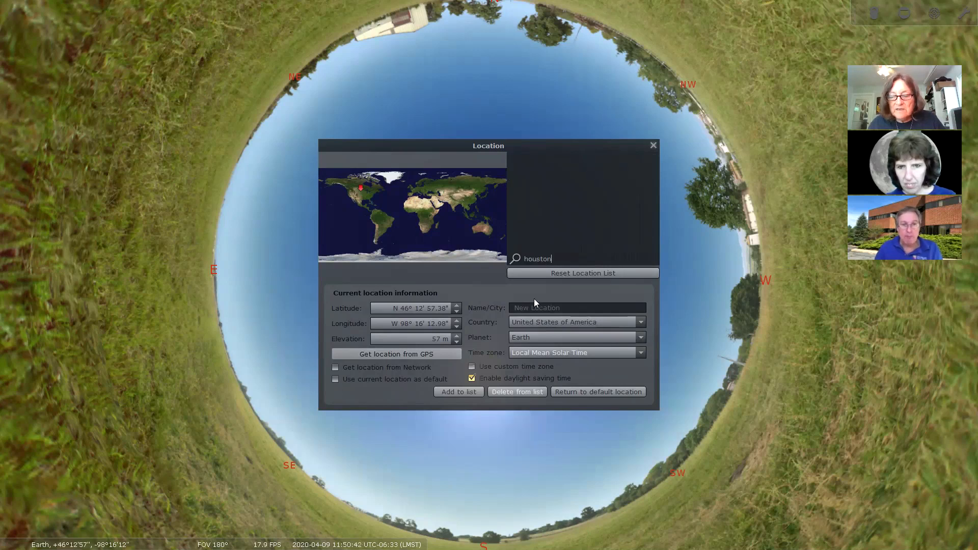
pyautogui.press('BackSpace')
pyautogui.press('BackSpace')
pyautogui.press('BackSpace')
pyautogui.press('BackSpace')
pyautogui.press('BackSpace')
pyautogui.press('BackSpace')
pyautogui.press('BackSpace')
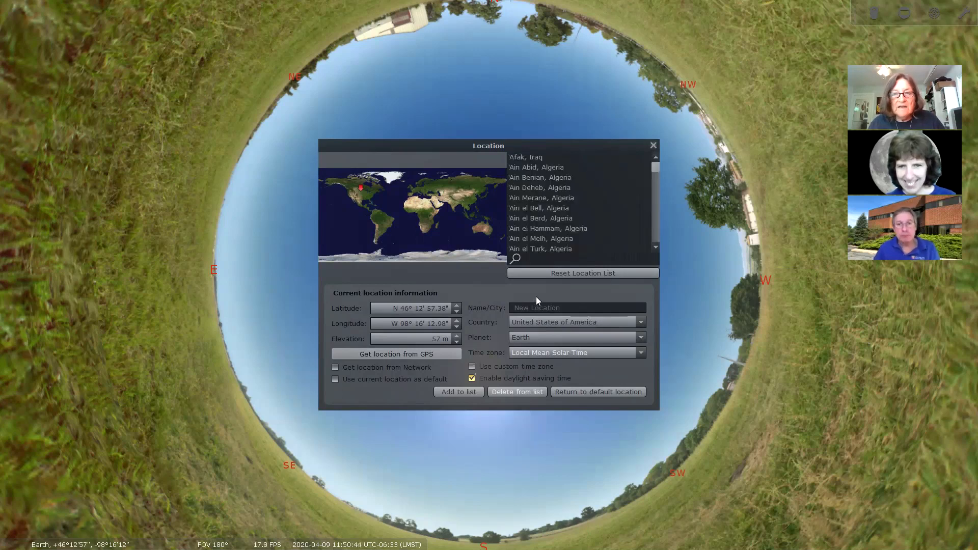
pyautogui.write('houston')
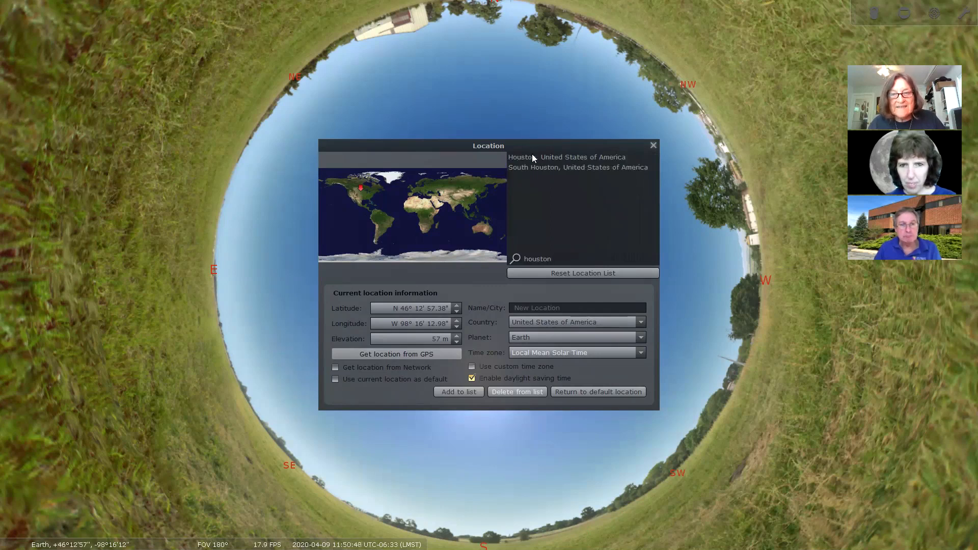
pyautogui.click(518, 159)
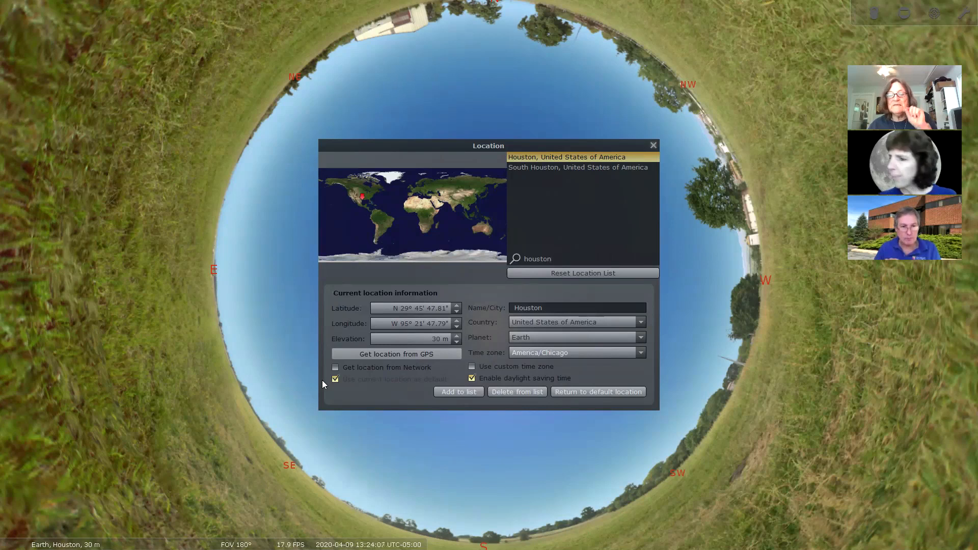
pyautogui.click(653, 146)
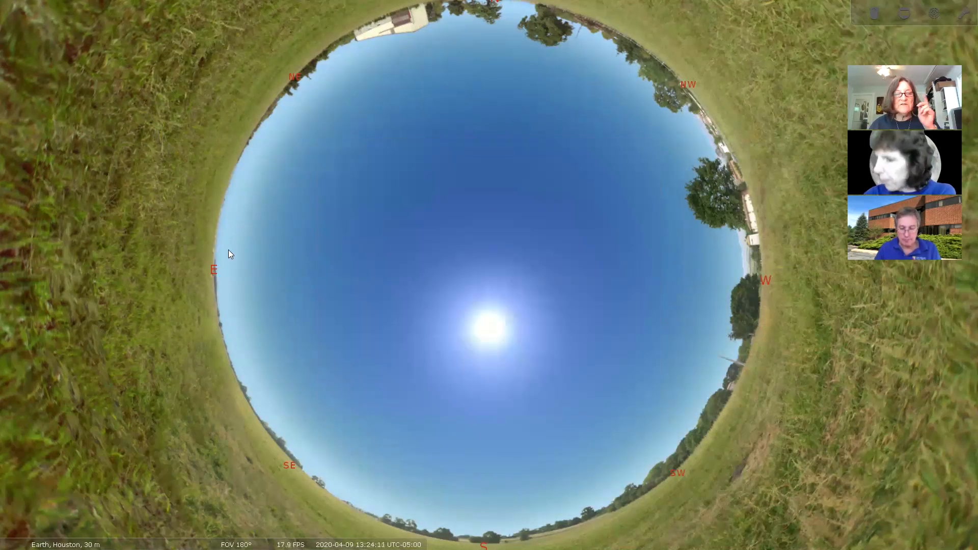
# Look through the list of keyboard shortcuts in the Help window and close it.
pyautogui.moveTo(4, 326)
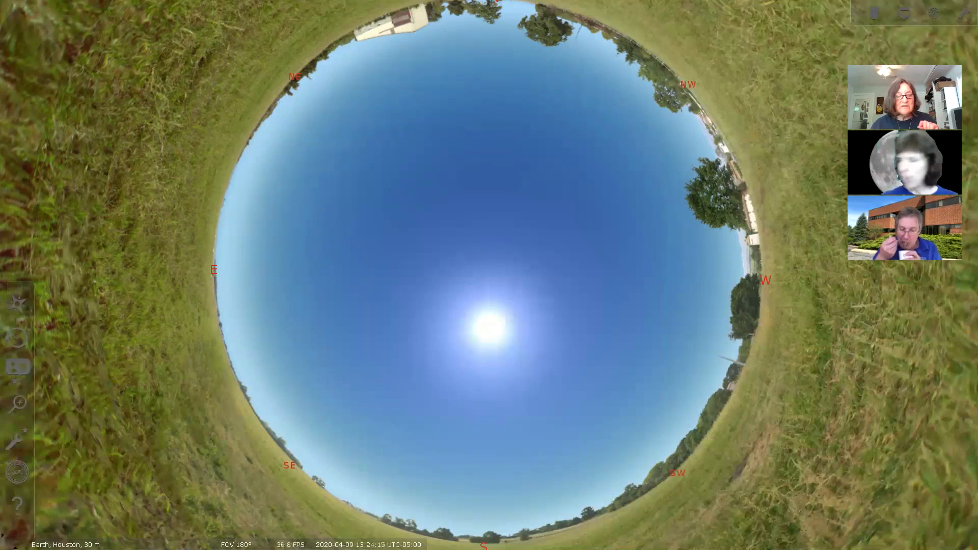
pyautogui.moveTo(3, 526)
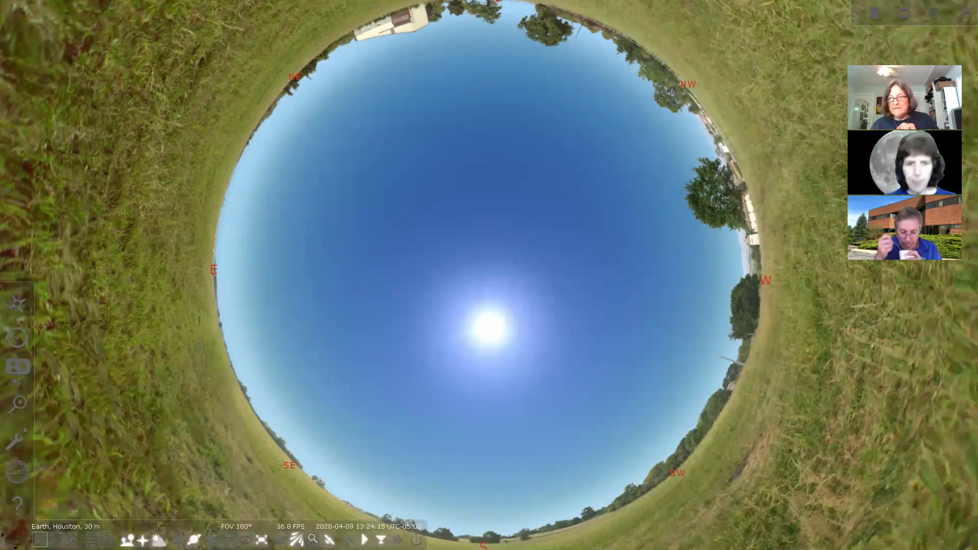
pyautogui.click(18, 510)
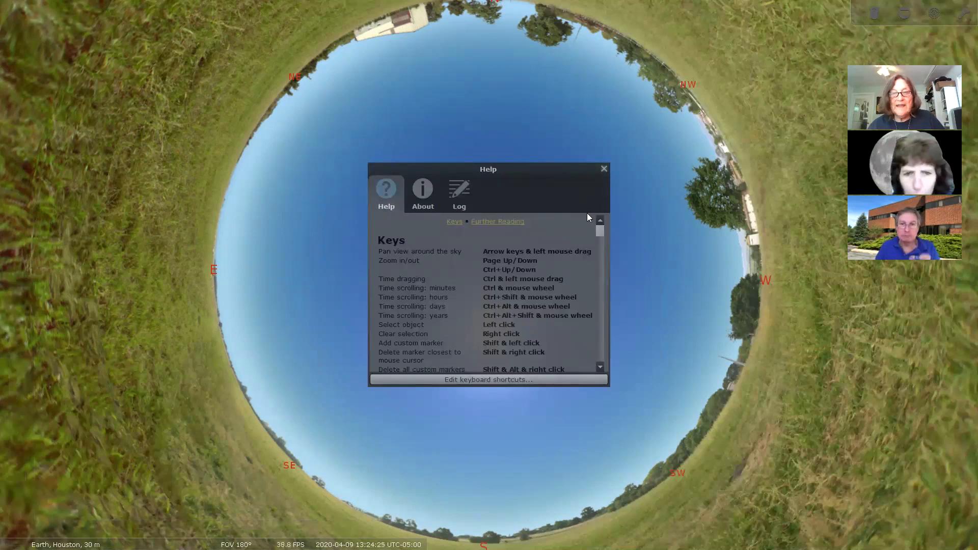
pyautogui.moveTo(599, 229); pyautogui.dragTo(600, 264)
pyautogui.moveTo(599, 268); pyautogui.dragTo(605, 327)
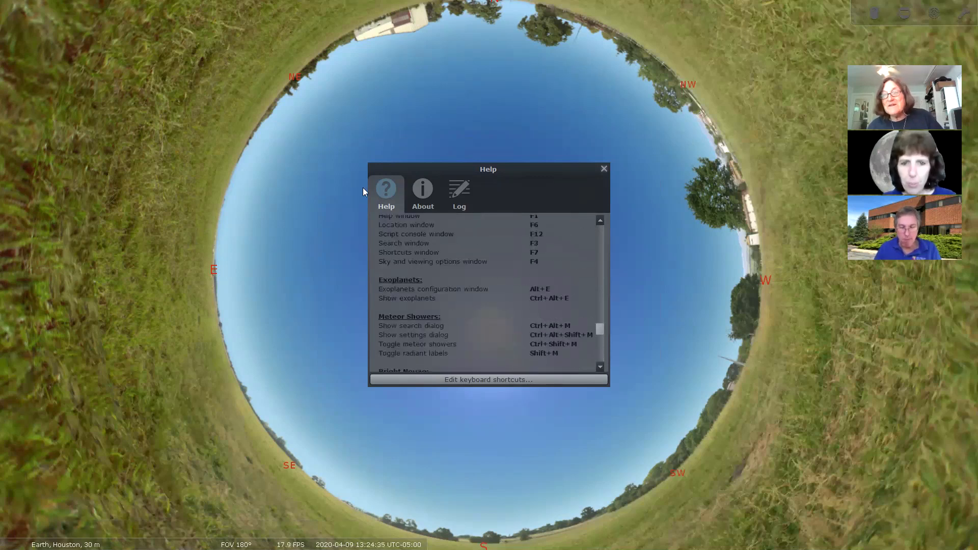
pyautogui.moveTo(600, 334); pyautogui.dragTo(607, 230)
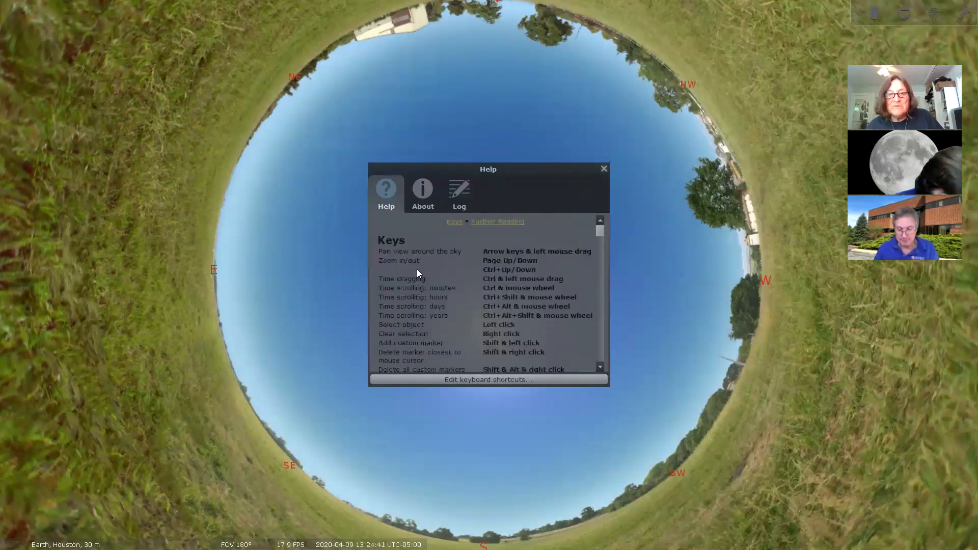
pyautogui.moveTo(515, 174); pyautogui.dragTo(484, 179)
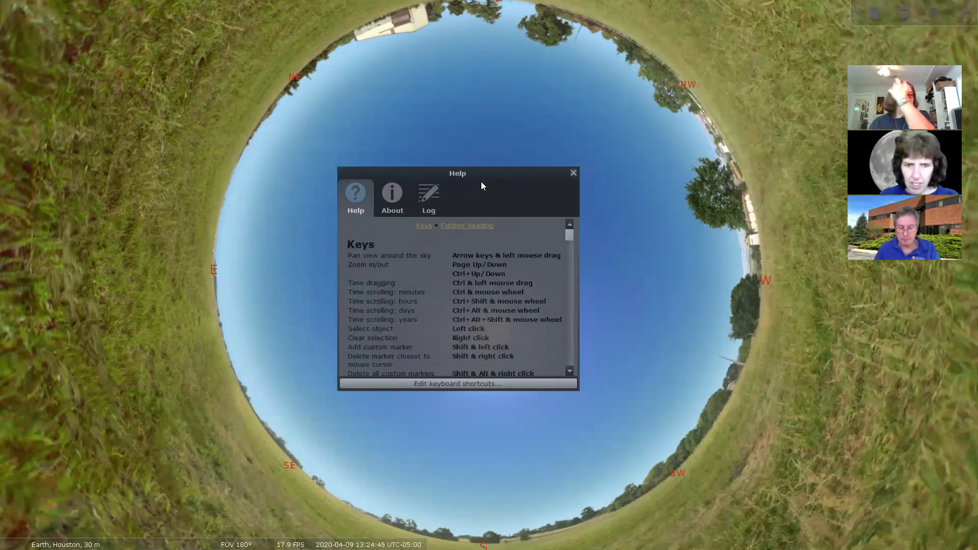
pyautogui.click(572, 173)
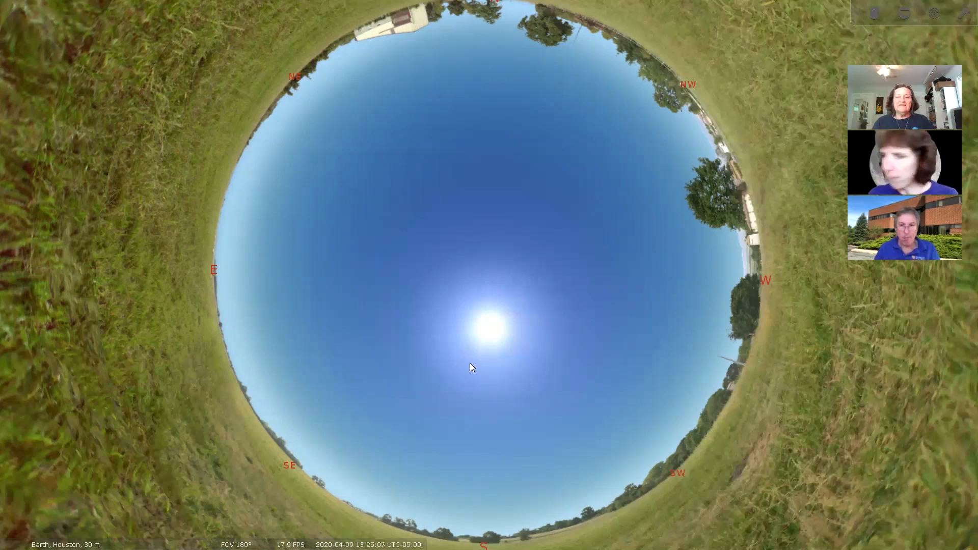
# Select the Sun to view its object information, and clear the selection.
pyautogui.click(493, 334)
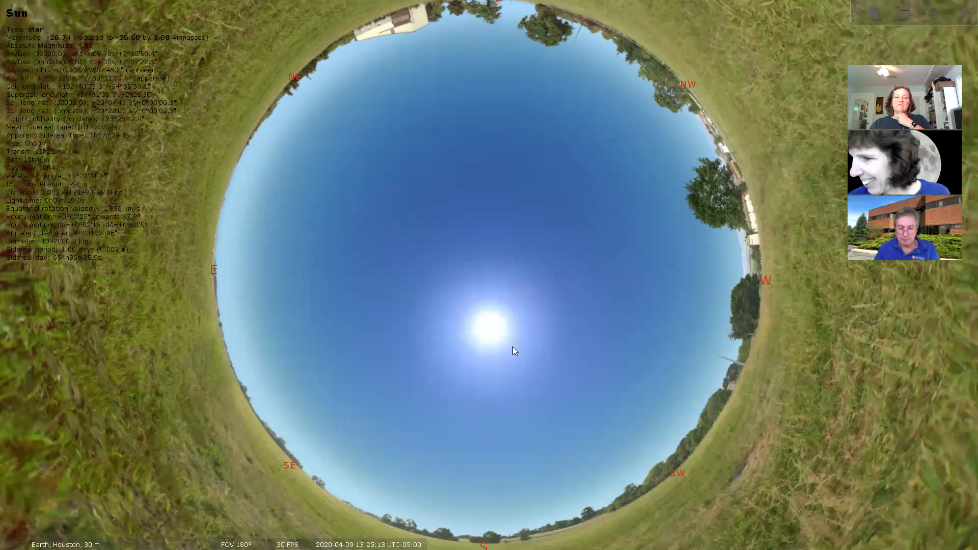
pyautogui.click(127, 338)
pyautogui.click(487, 334)
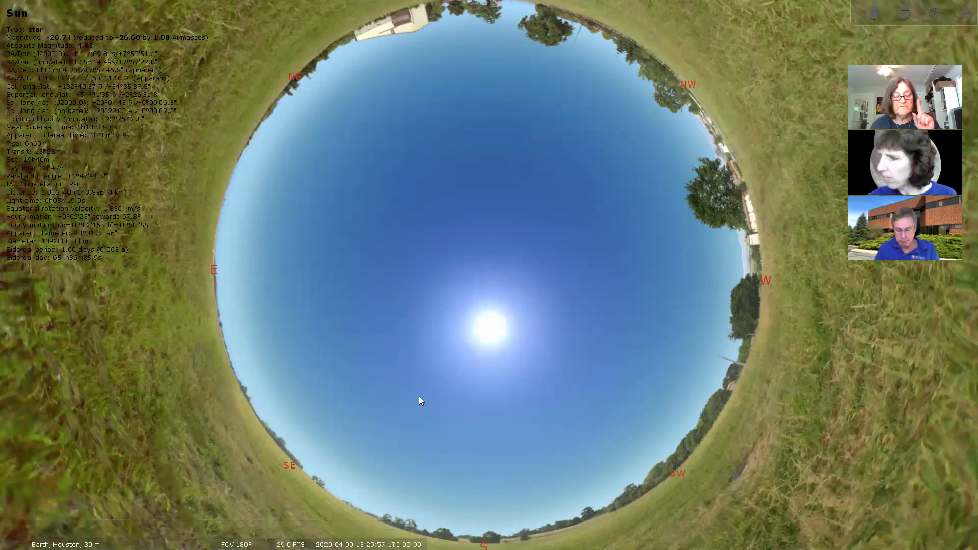
pyautogui.rightClick(406, 403)
# Turn off the atmosphere, and zoom the starry sky in to a 47.4° field of view and back out to 129°.
pyautogui.press('a')
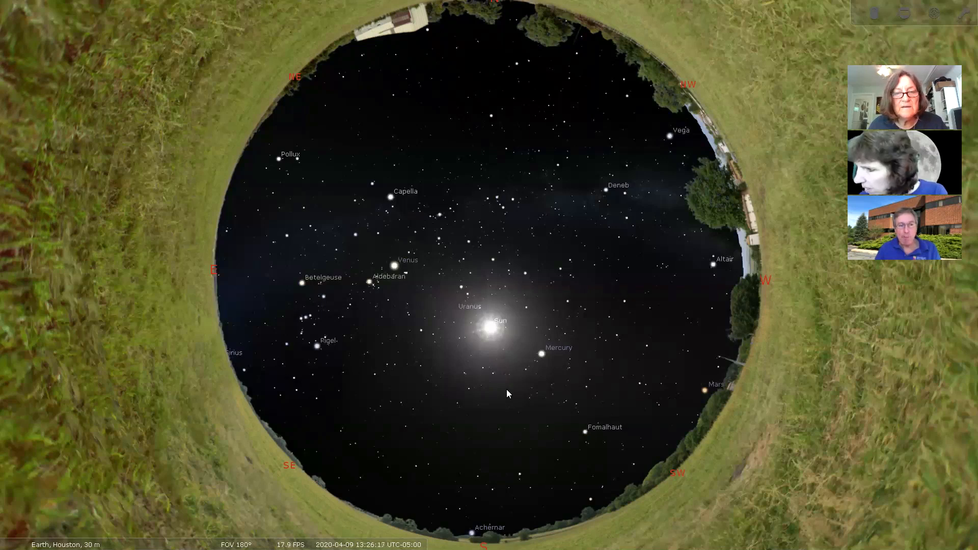
pyautogui.scroll(5, 466, 396)
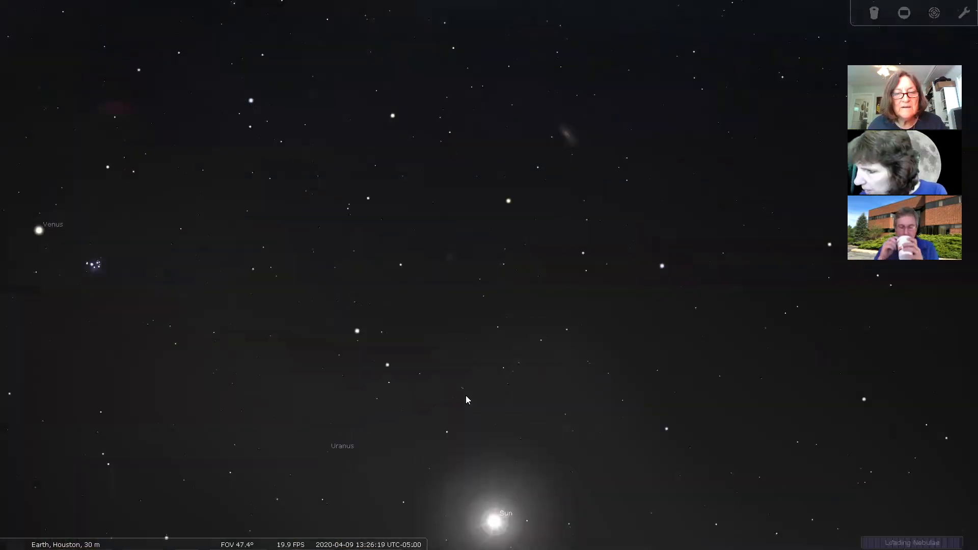
pyautogui.scroll(-5, 466, 396)
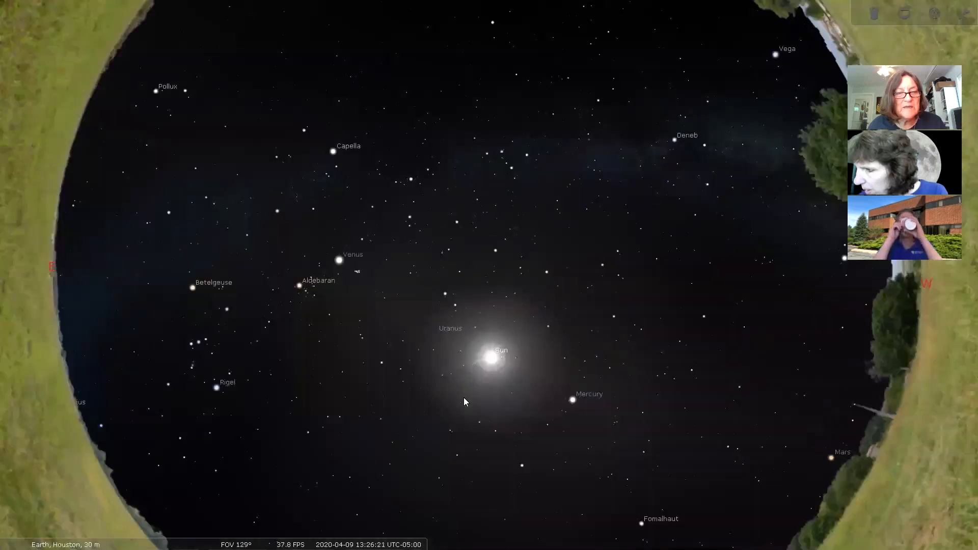
# Zoom the sky view in and out, ending at a 180° field of view that shows the whole horizon.
pyautogui.scroll(-6, 463, 397)
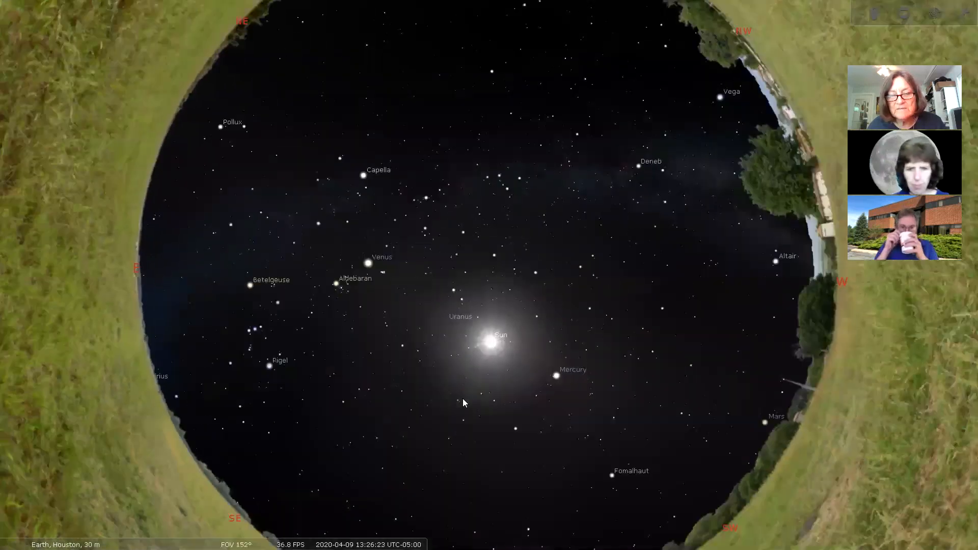
pyautogui.scroll(3, 463, 399)
pyautogui.scroll(3, 462, 399)
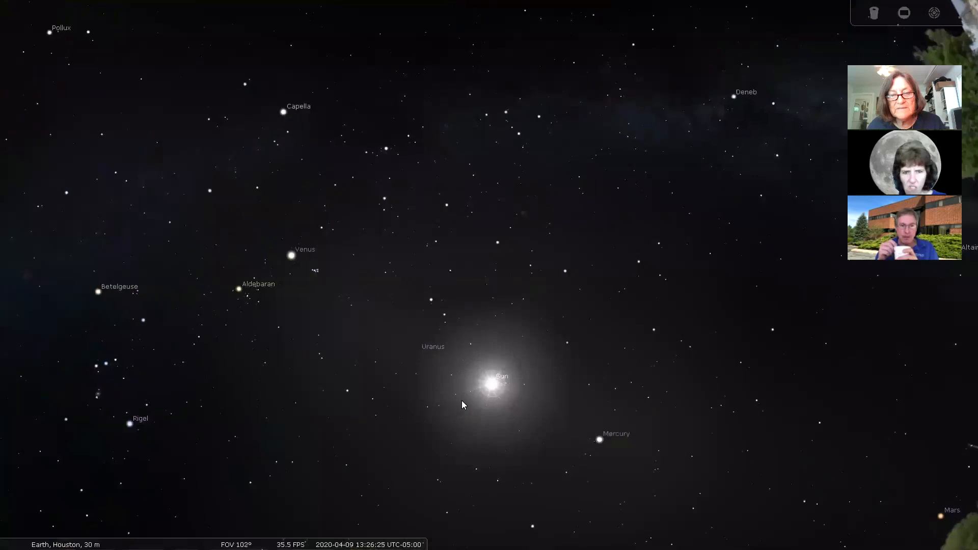
pyautogui.scroll(-2, 462, 400)
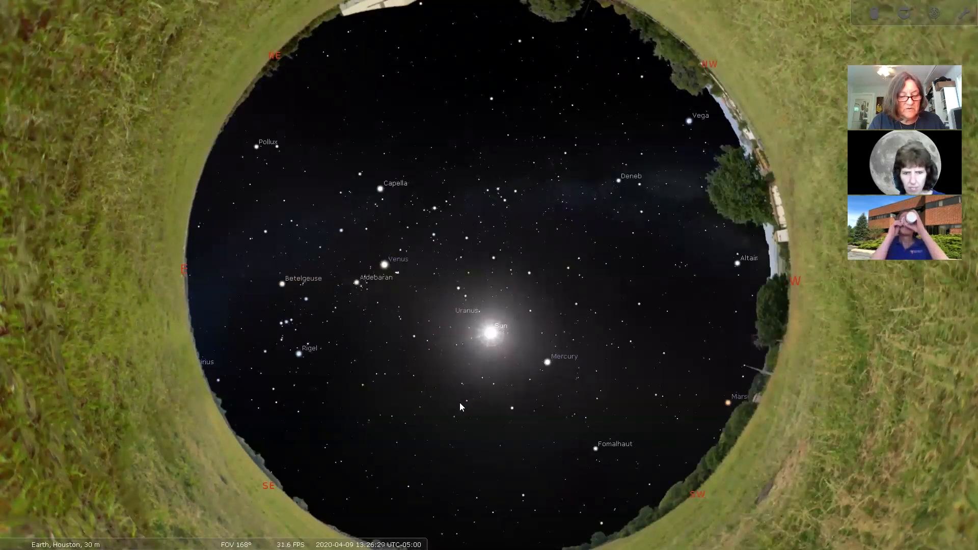
pyautogui.scroll(-2, 460, 406)
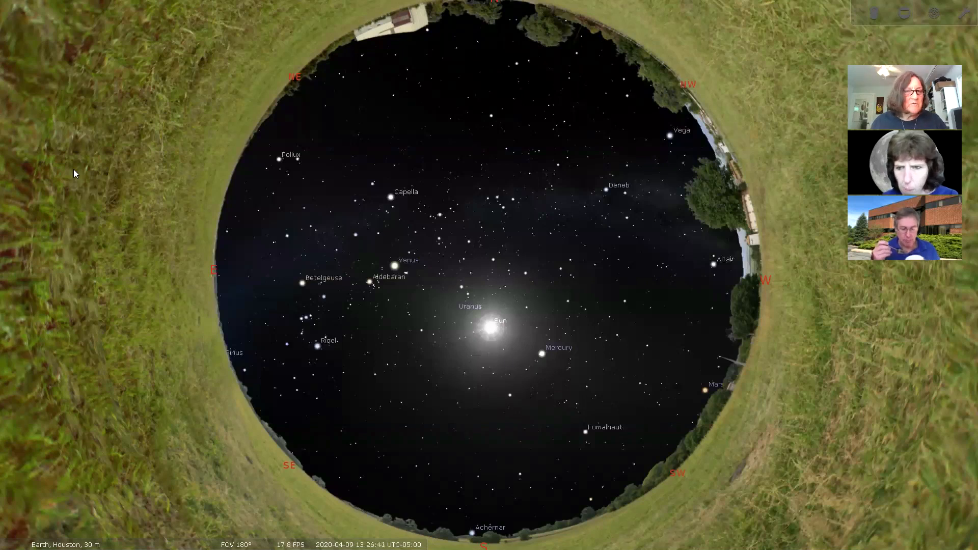
# Try the Moon, Neptune and Hurricane landscapes, set the landscape to Ocean, and close the View window.
pyautogui.moveTo(33, 319)
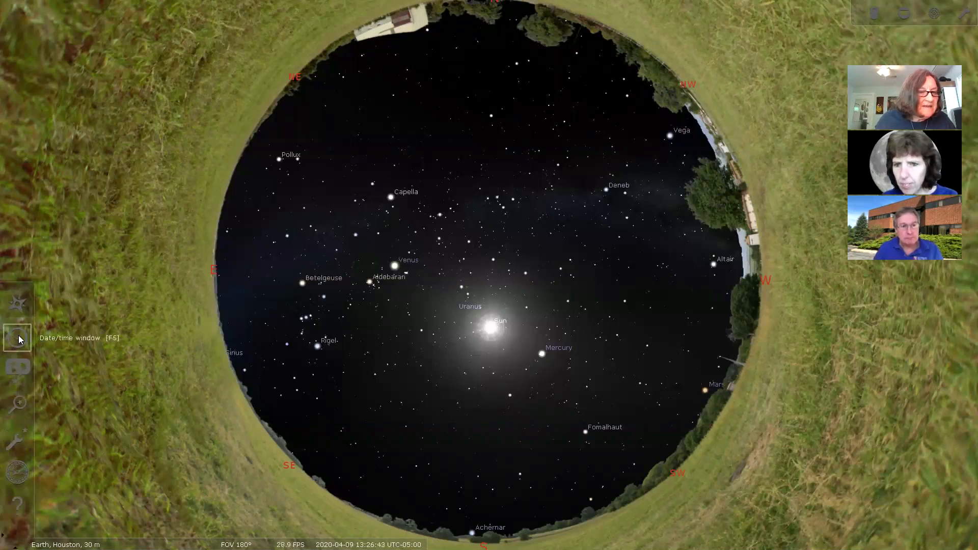
pyautogui.click(18, 371)
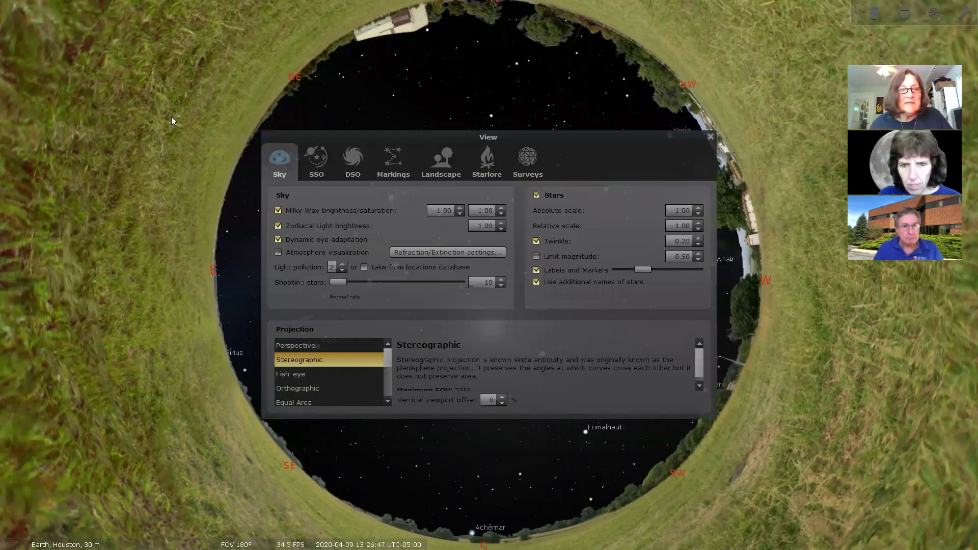
pyautogui.click(451, 165)
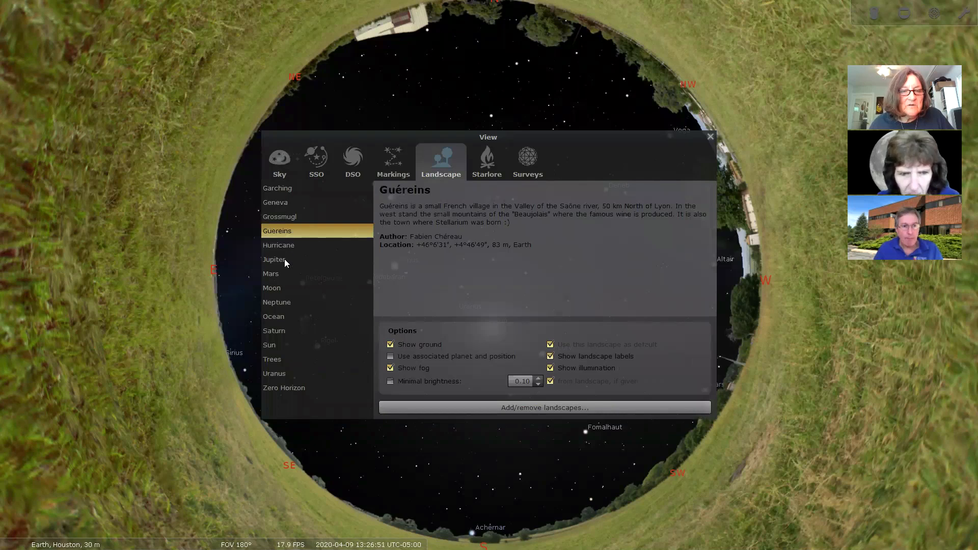
pyautogui.click(274, 290)
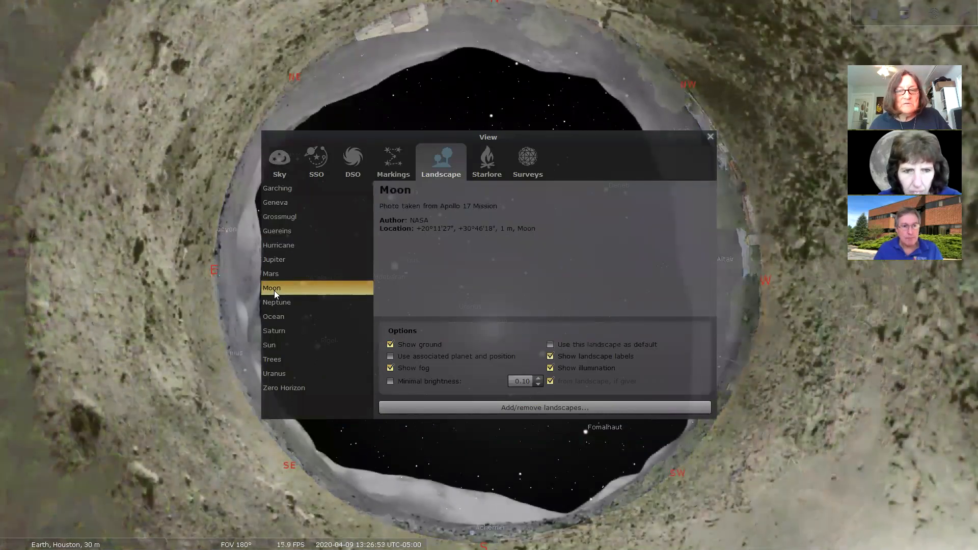
pyautogui.click(284, 304)
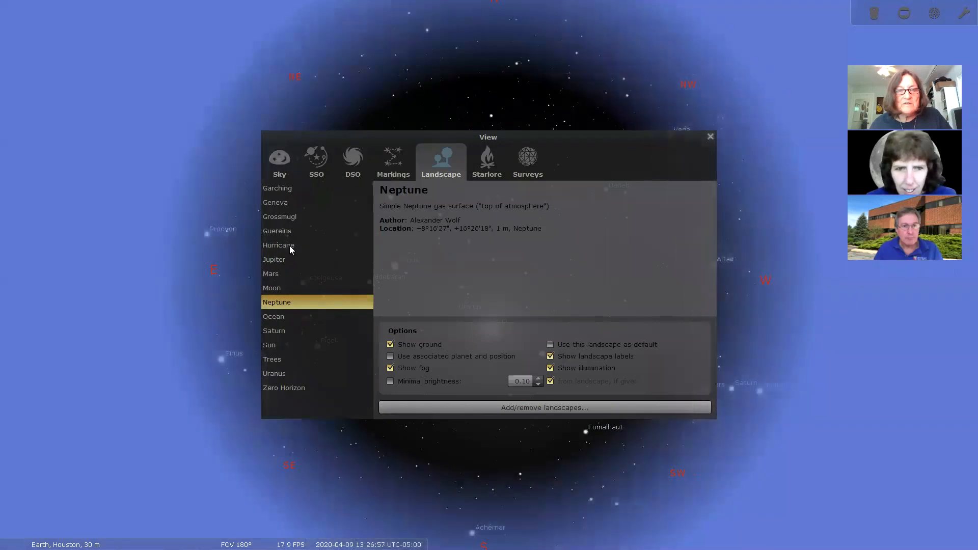
pyautogui.click(289, 245)
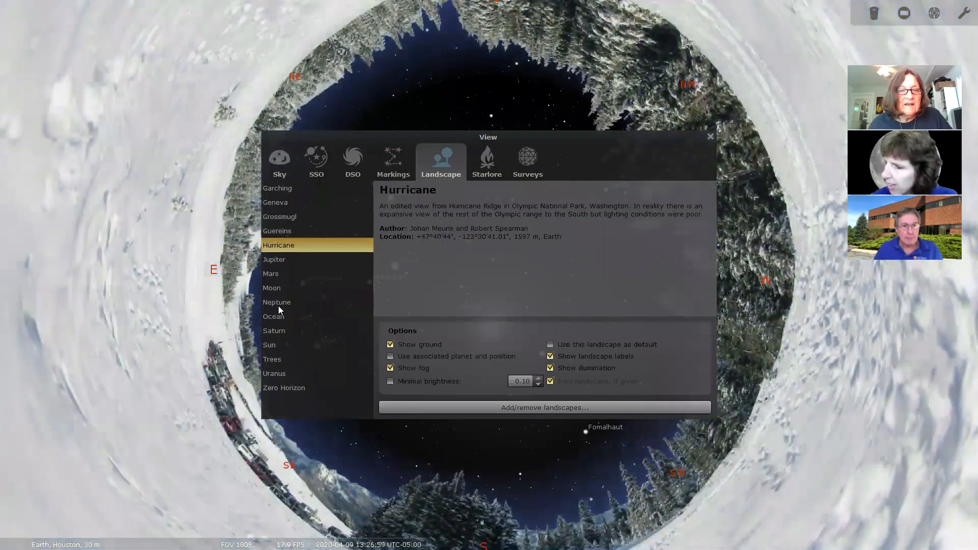
pyautogui.click(275, 318)
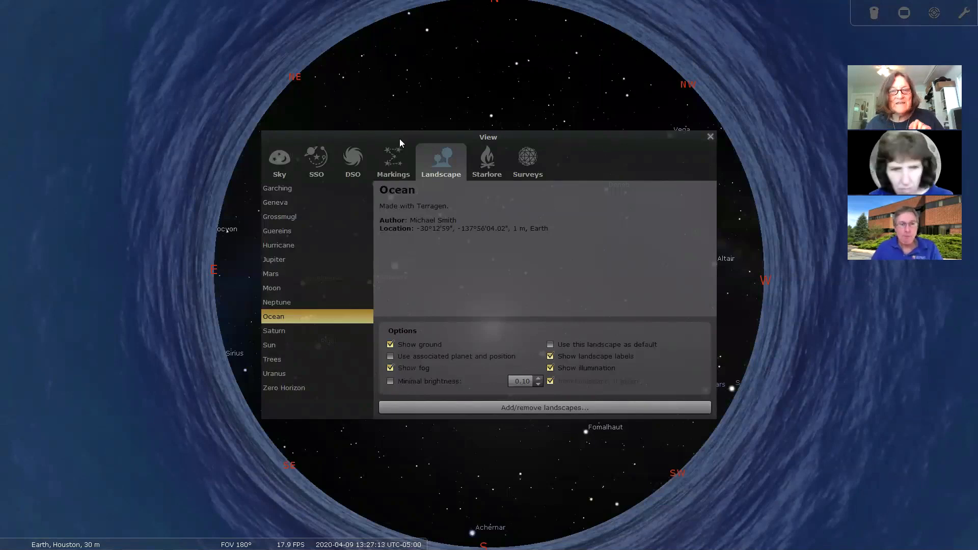
pyautogui.click(711, 136)
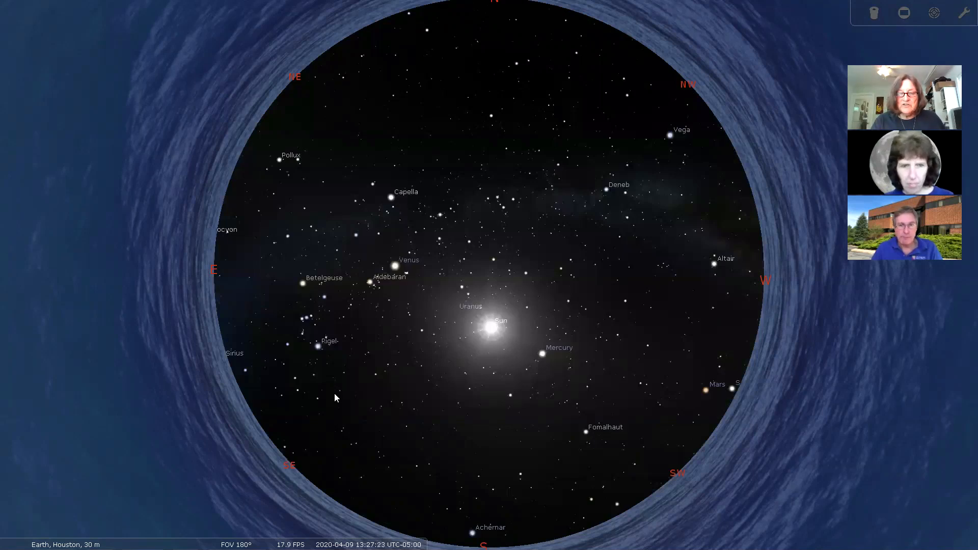
# Run time backwards to about 06:19 on 2020-04-09 and turn on the atmosphere.
pyautogui.moveTo(344, 532)
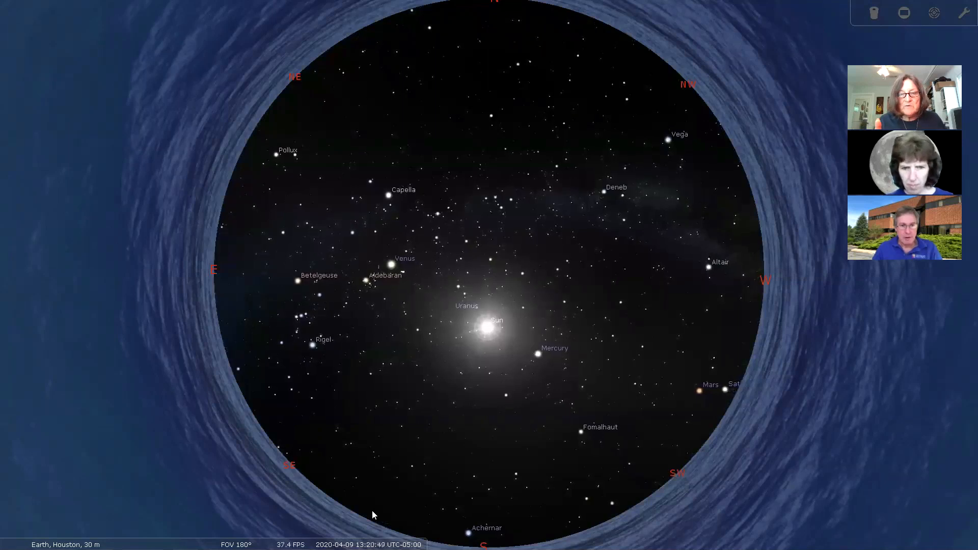
pyautogui.press('j')
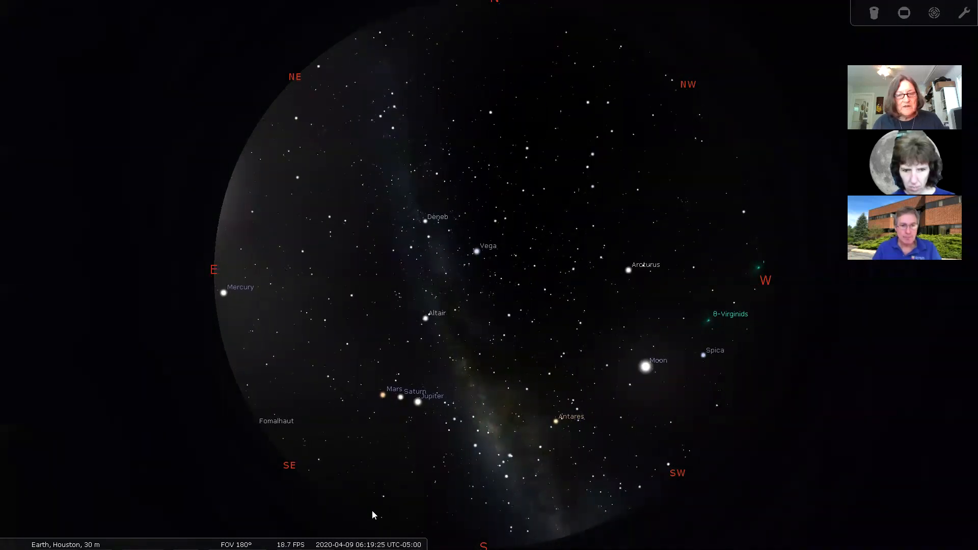
pyautogui.press('a')
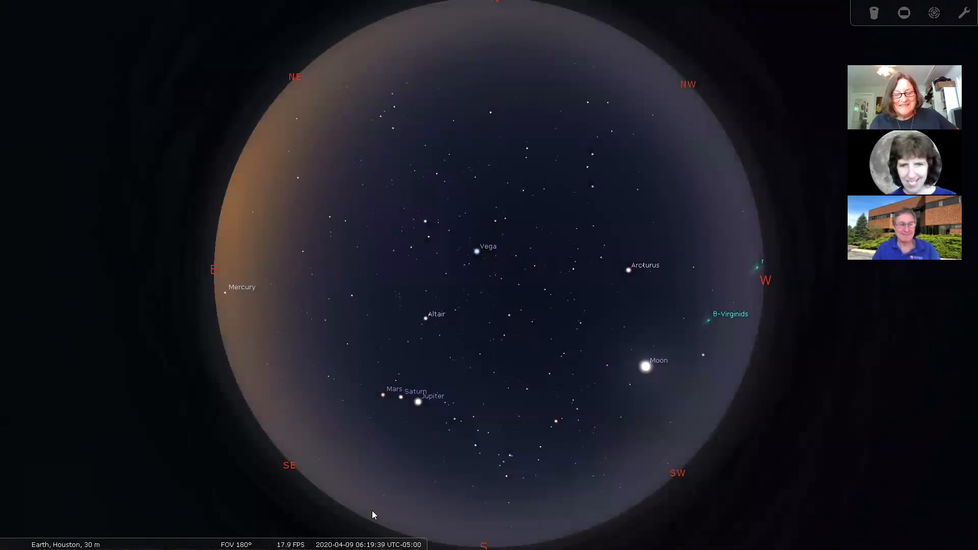
# Rewind the time further to about 06:02 on 2020-04-09 and return to normal time speed.
pyautogui.press('j')
pyautogui.press('j')
pyautogui.press('j')
pyautogui.press('j')
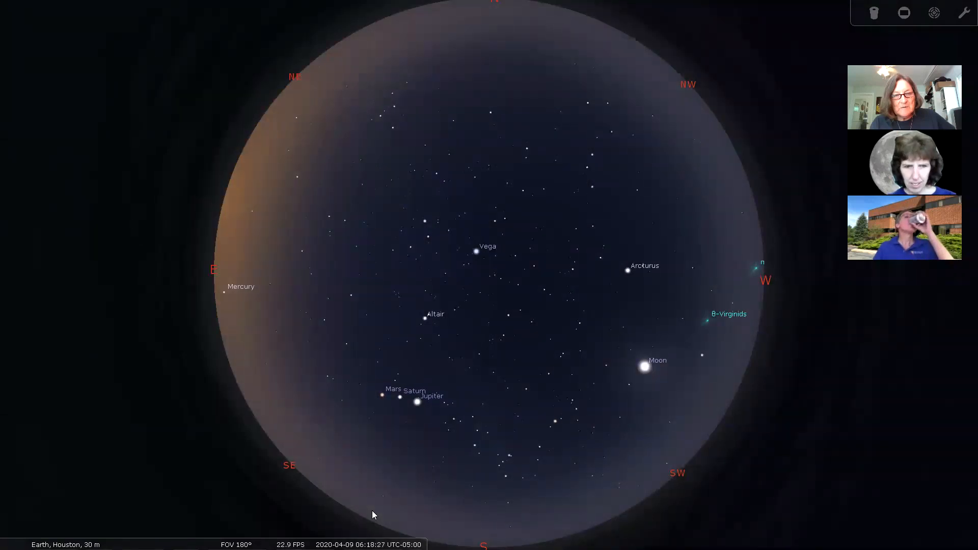
pyautogui.press('k')
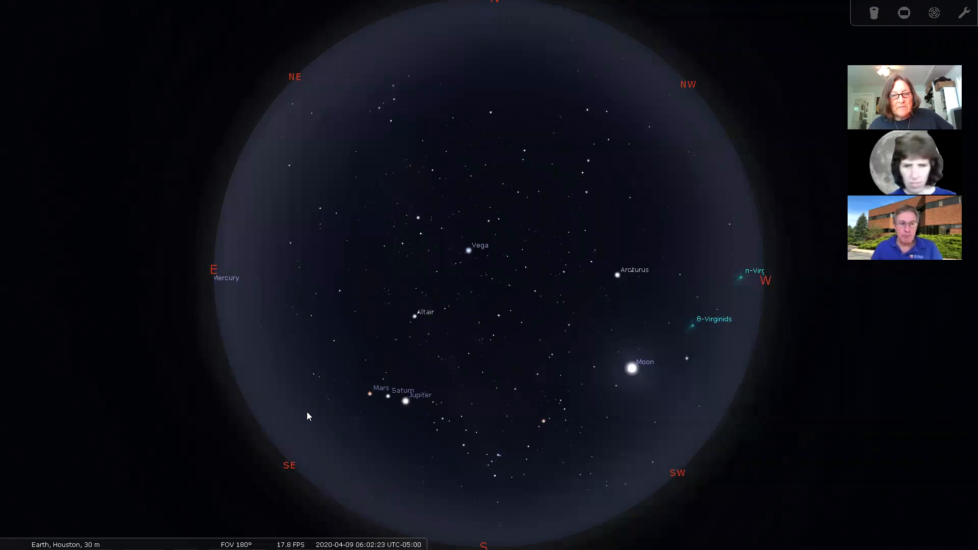
# Advance the date one day at a time to 2020-04-16 to follow the Moon past Jupiter, Saturn and Mars.
pyautogui.moveTo(336, 548)
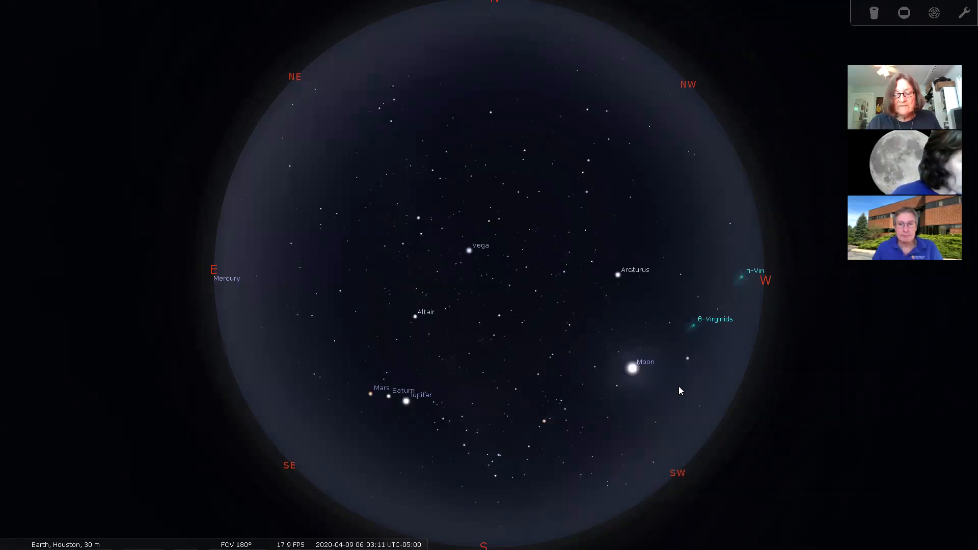
pyautogui.press('=')
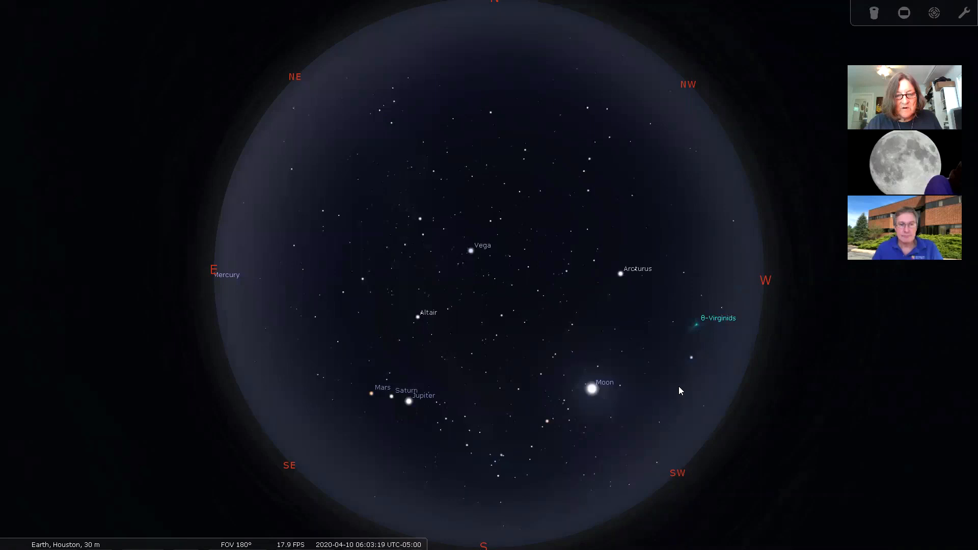
pyautogui.press('=')
pyautogui.press('=')
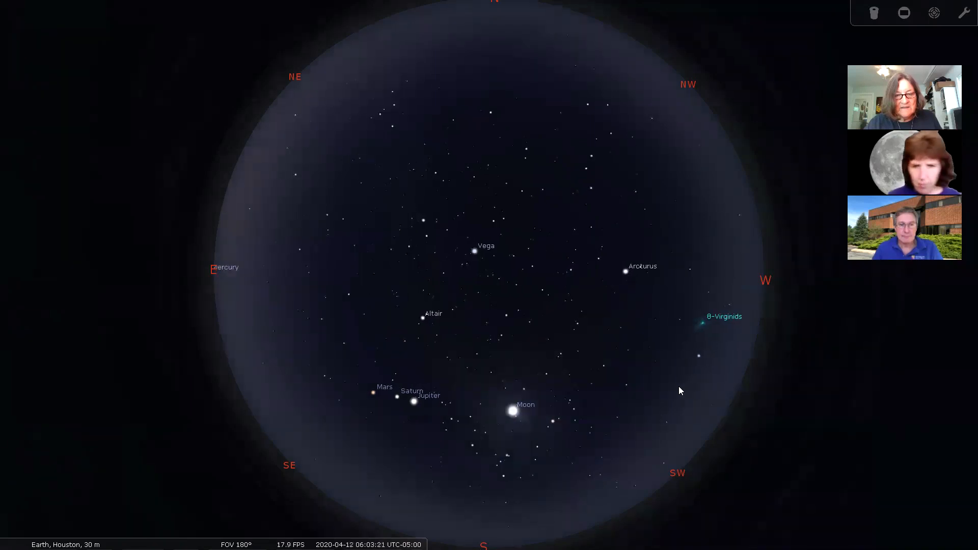
pyautogui.press('=')
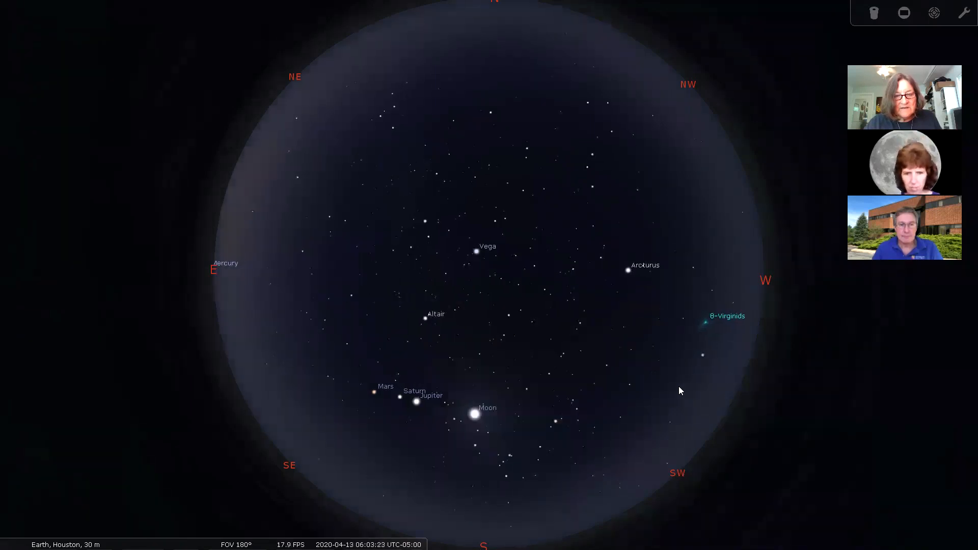
pyautogui.press('=')
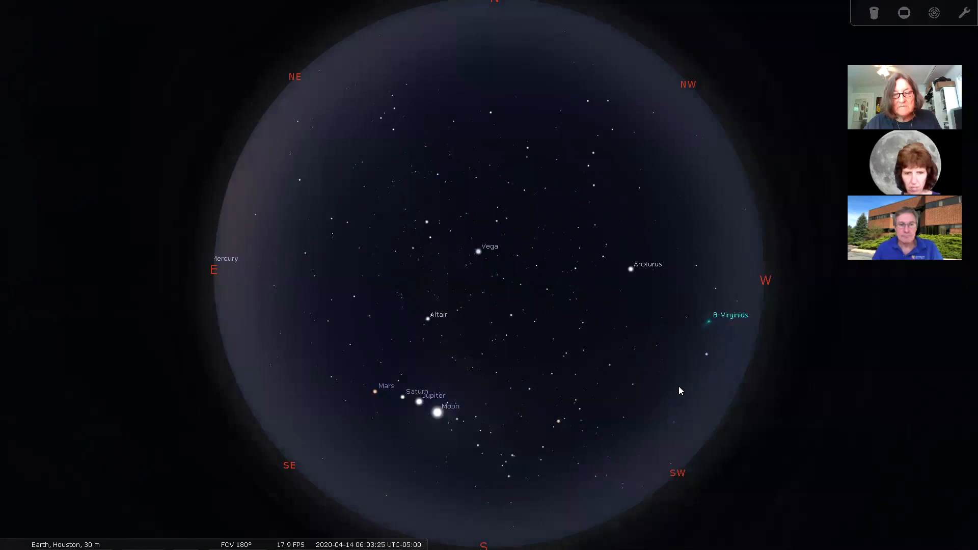
pyautogui.press('=')
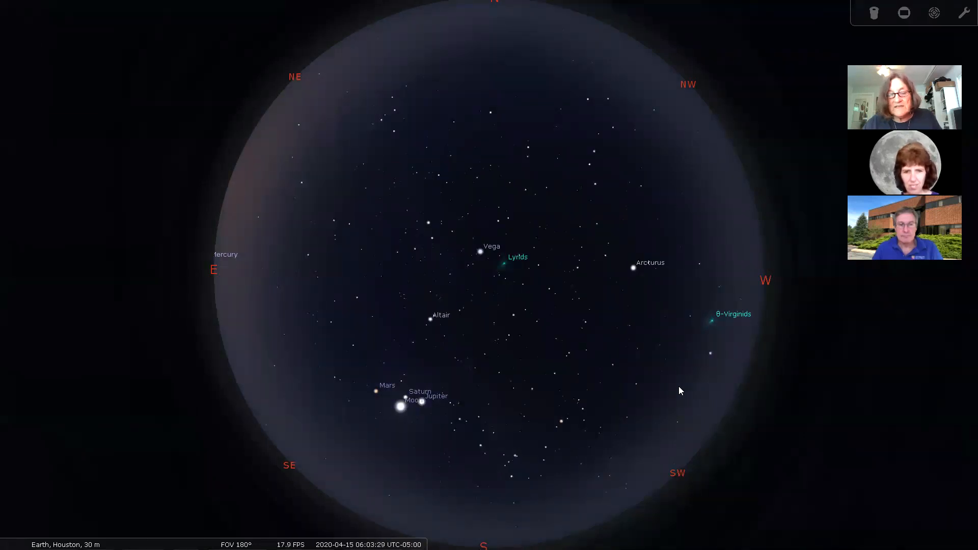
pyautogui.press('=')
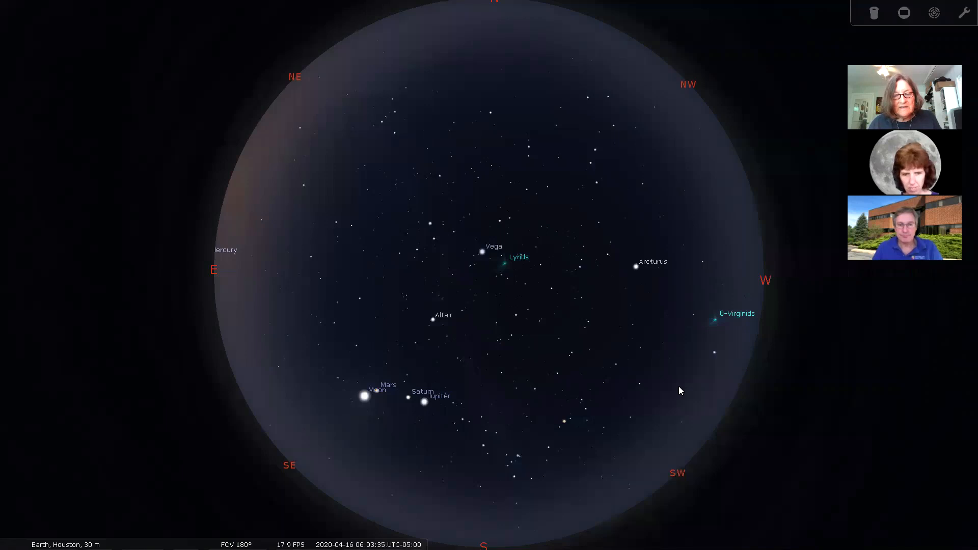
# Select the Moon in the full 180° sky view to display its object information.
pyautogui.scroll(5, 679, 353)
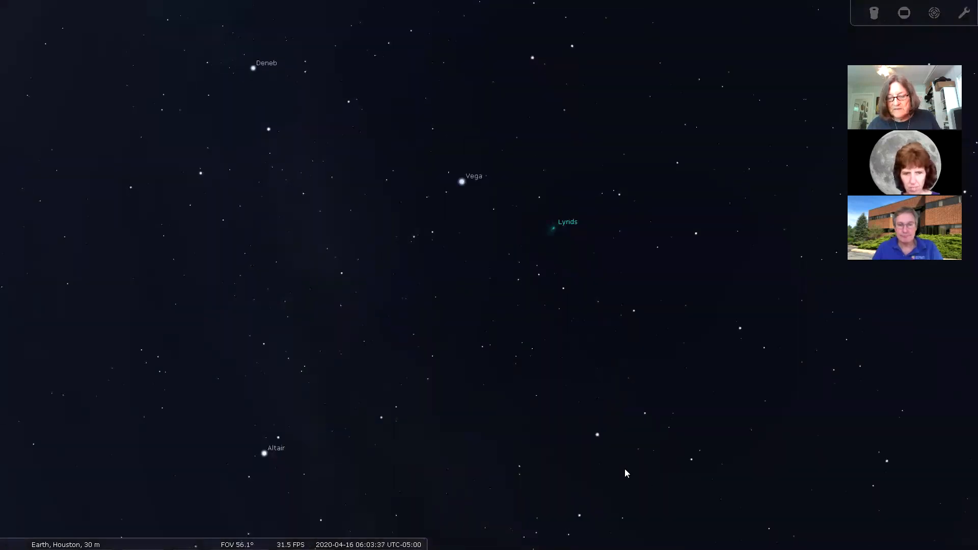
pyautogui.scroll(-5, 625, 468)
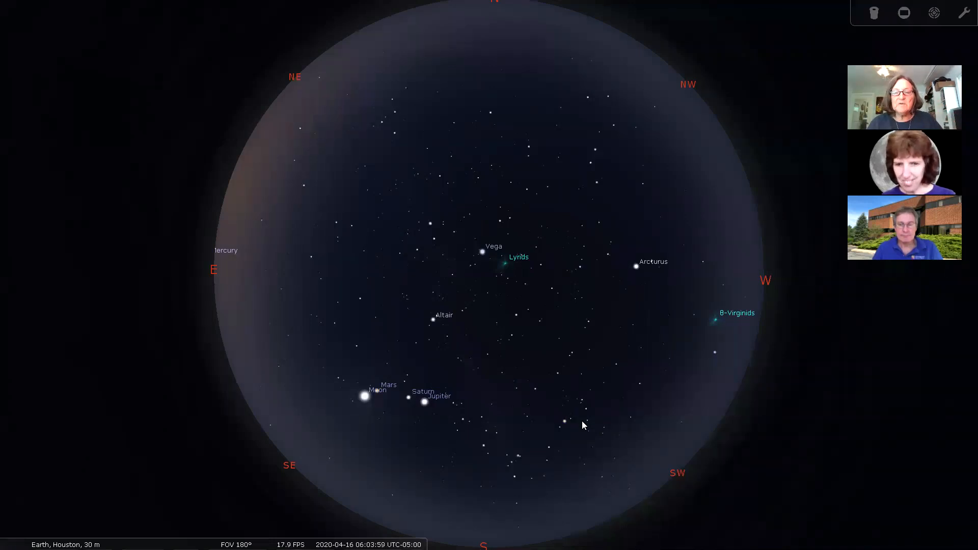
pyautogui.click(365, 396)
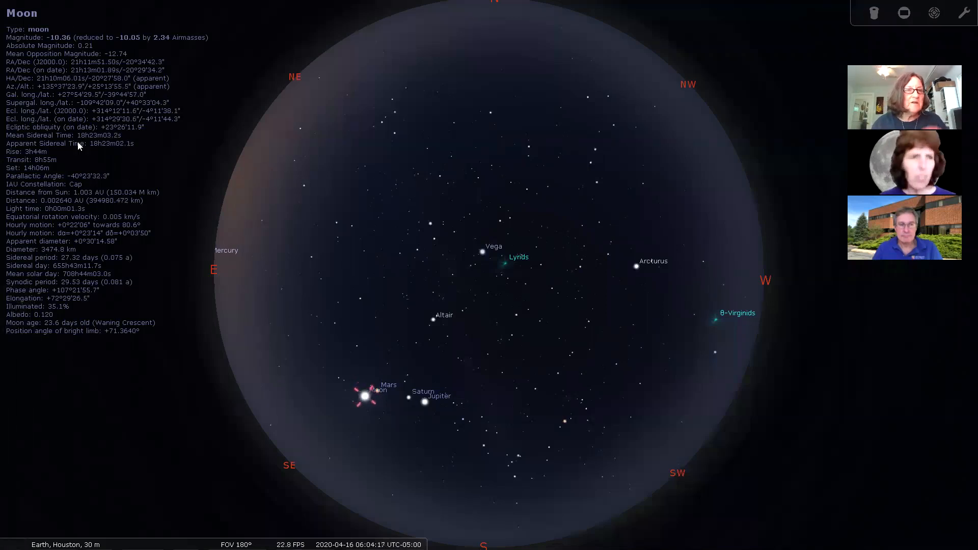
pyautogui.press('XF86MonBrightnessUp')
pyautogui.press('XF86MonBrightnessUp')
pyautogui.press('XF86MonBrightnessUp')
pyautogui.press('XF86MonBrightnessUp')
pyautogui.press('XF86MonBrightnessUp')
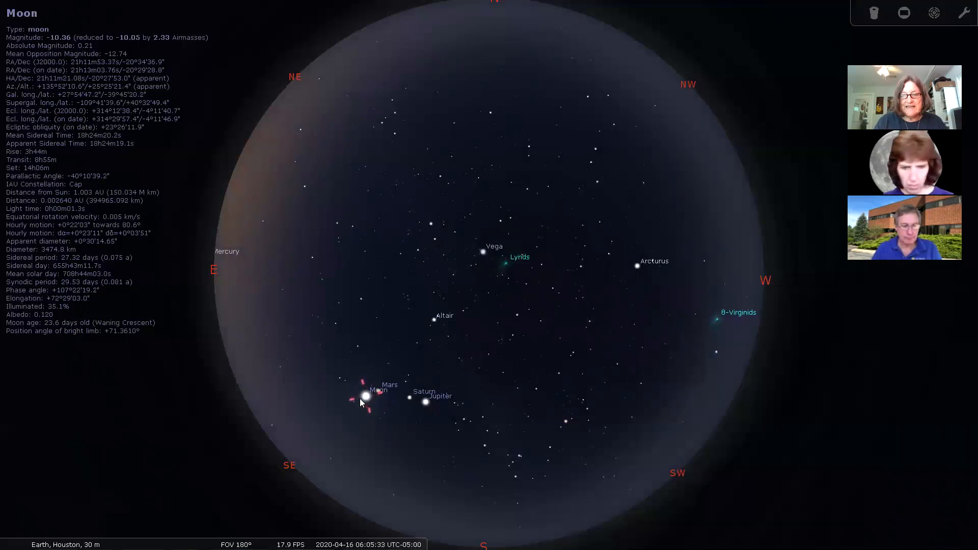
# Auto-zoom in on the selected Moon, return to the 180° field of view, and zoom in on the Moon again.
pyautogui.press('/')
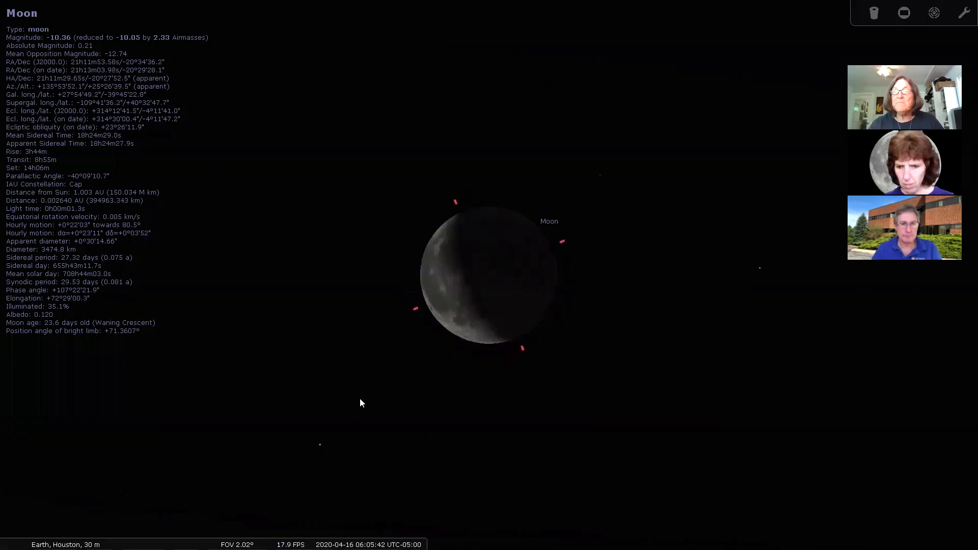
pyautogui.press('\\')
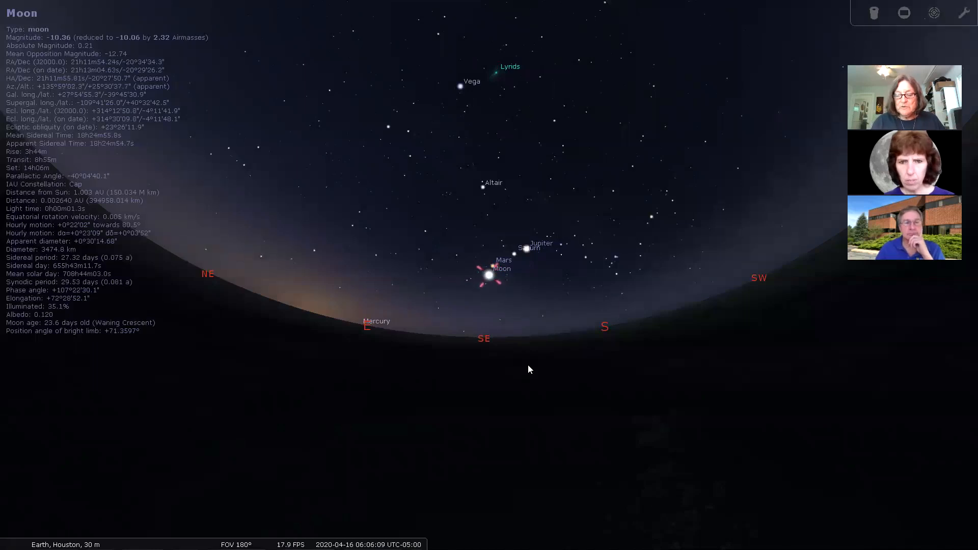
pyautogui.press('/')
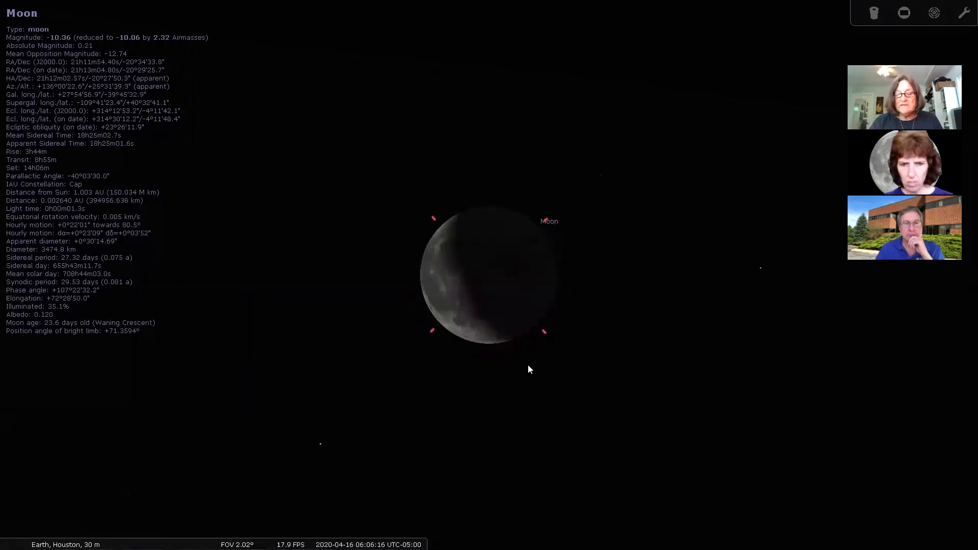
# Step the date back one day at a time to 2020-04-05 to view the zoomed-in Moon's changing phases.
pyautogui.press('-')
pyautogui.press('-')
pyautogui.press('-')
pyautogui.press('-')
pyautogui.press('-')
pyautogui.press('-')
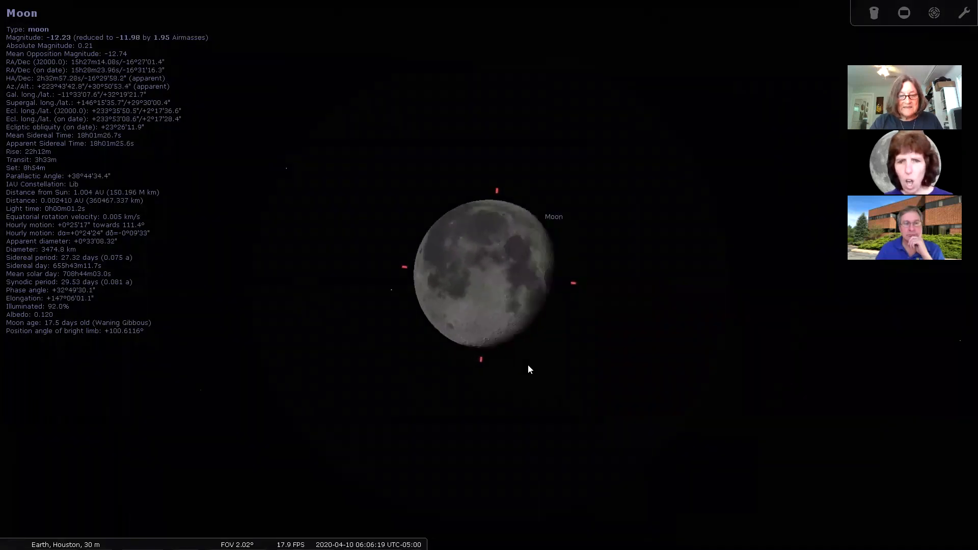
pyautogui.press('-')
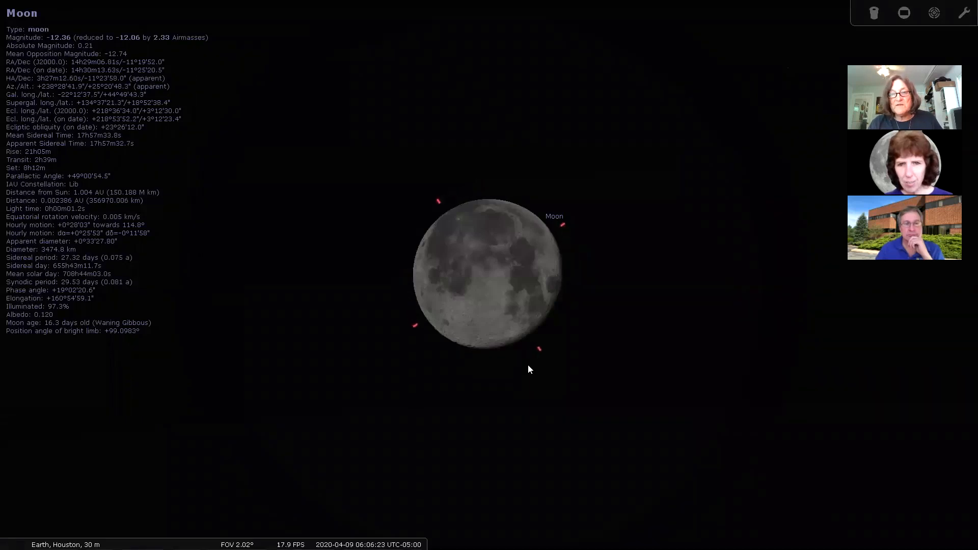
pyautogui.press('-')
pyautogui.press('-')
pyautogui.press('-')
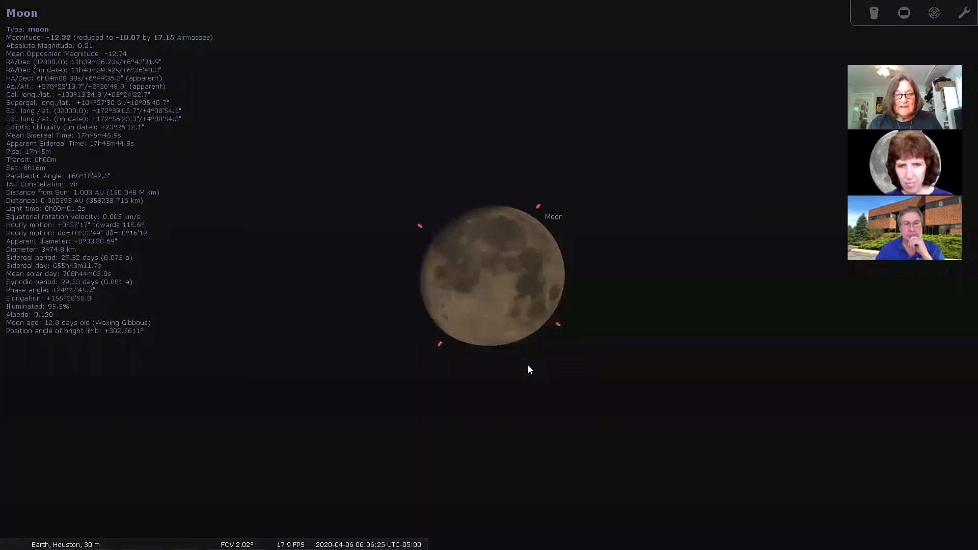
pyautogui.press('-')
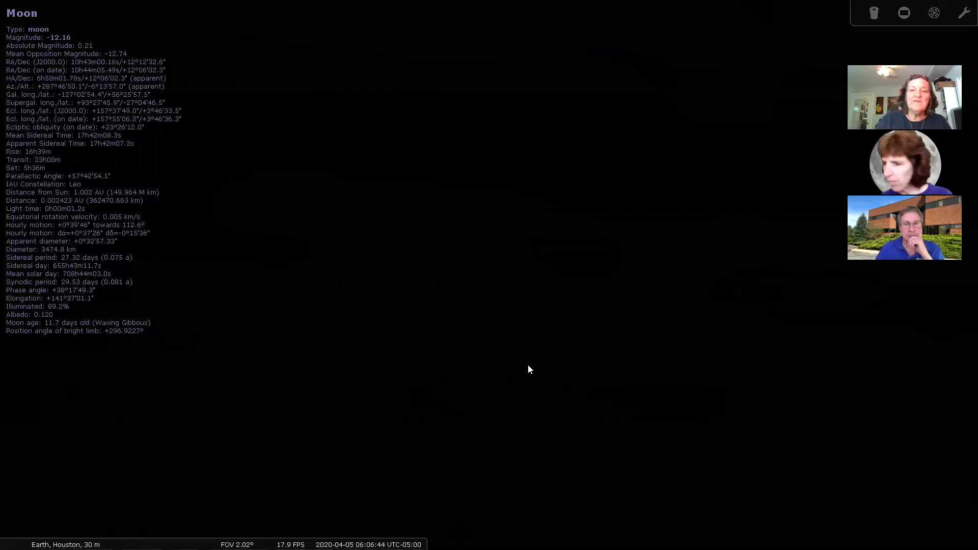
# Hide the ground and step the date back one day at a time to 2020-03-26 to view the zoomed-in Moon's phases.
pyautogui.press('g')
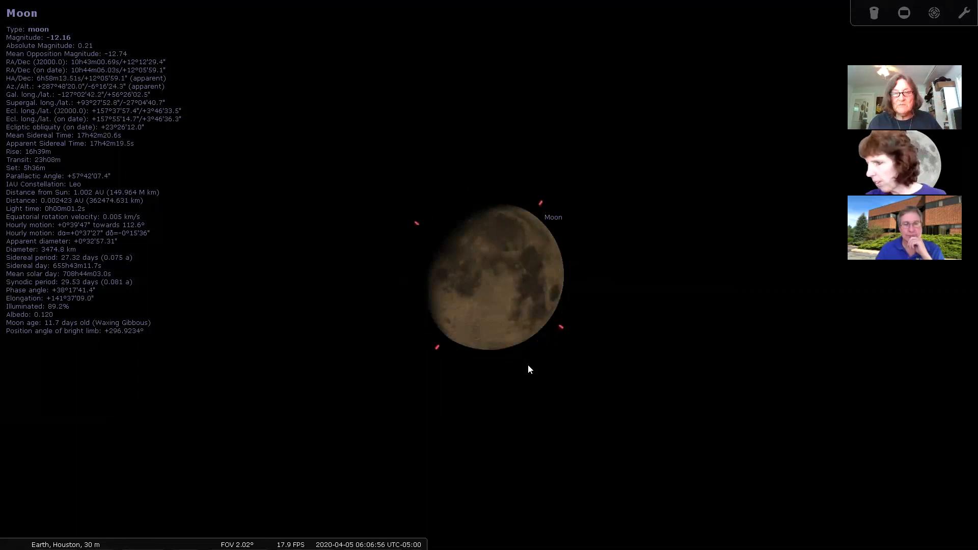
pyautogui.press('-')
pyautogui.press('-')
pyautogui.press('-')
pyautogui.press('-')
pyautogui.press('-')
pyautogui.press('-')
pyautogui.press('-')
pyautogui.press('-')
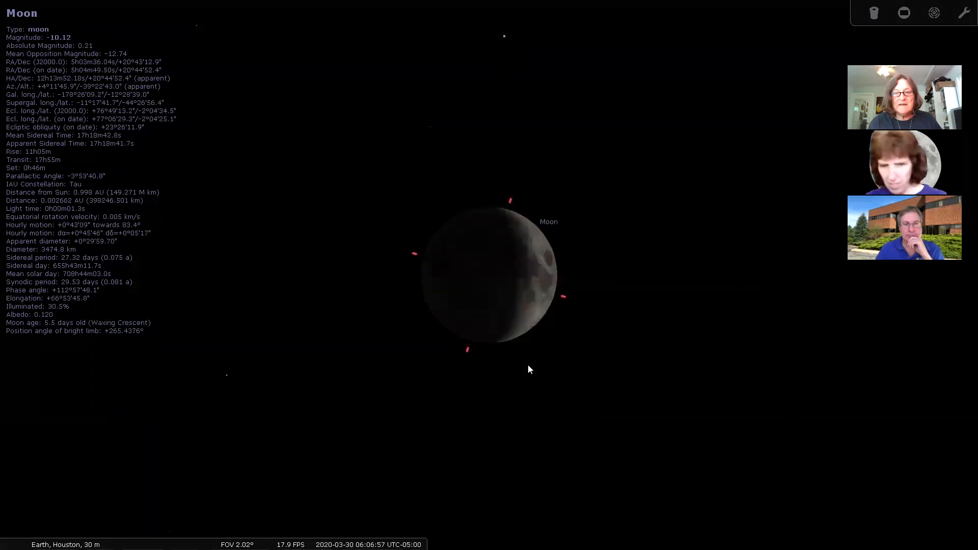
pyautogui.press('-')
pyautogui.press('-')
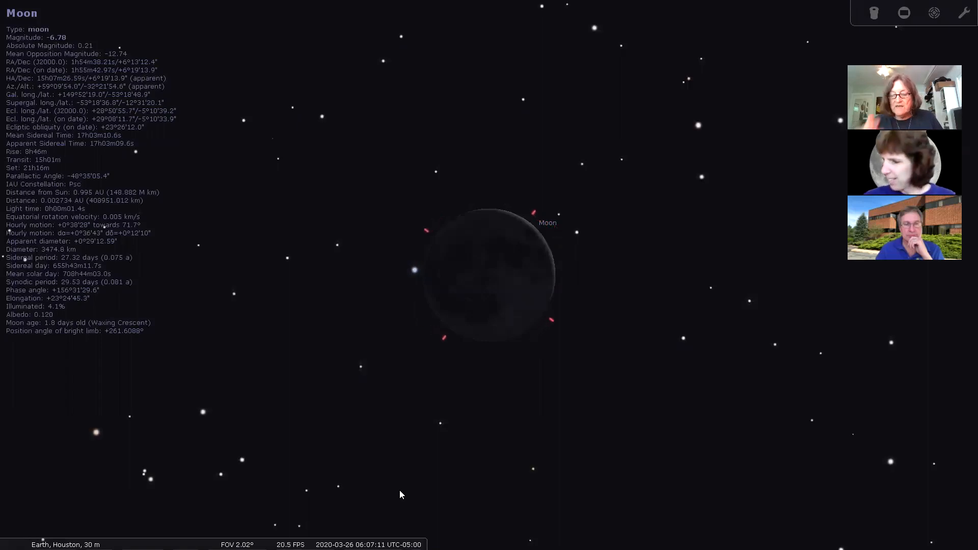
# Zoom out to the 180° sky view and run time forward to early afternoon on 2020-03-26, with ground and atmosphere shown.
pyautogui.scroll(-2, 400, 490)
pyautogui.scroll(-8, 400, 490)
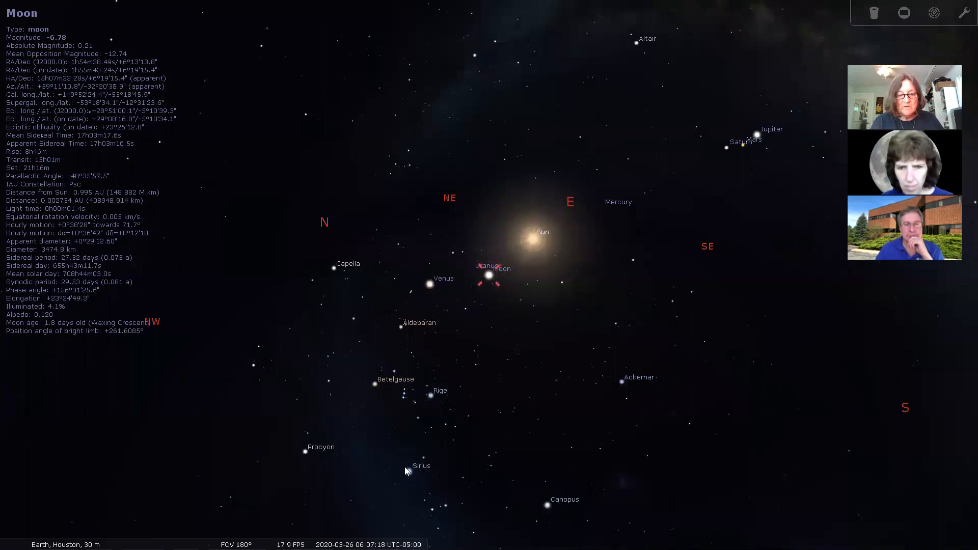
pyautogui.press('l')
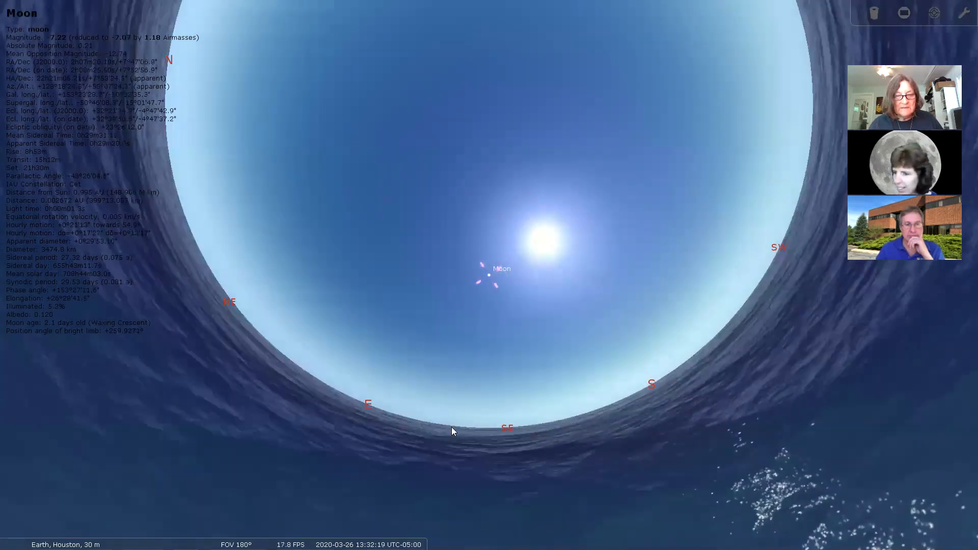
# Reorient the sky view so the whole dome is centred with west at its lower edge.
pyautogui.moveTo(450, 430); pyautogui.dragTo(453, 546)
pyautogui.moveTo(290, 407); pyautogui.dragTo(343, 402)
pyautogui.moveTo(232, 406); pyautogui.dragTo(814, 509)
pyautogui.moveTo(491, 509); pyautogui.dragTo(493, 515)
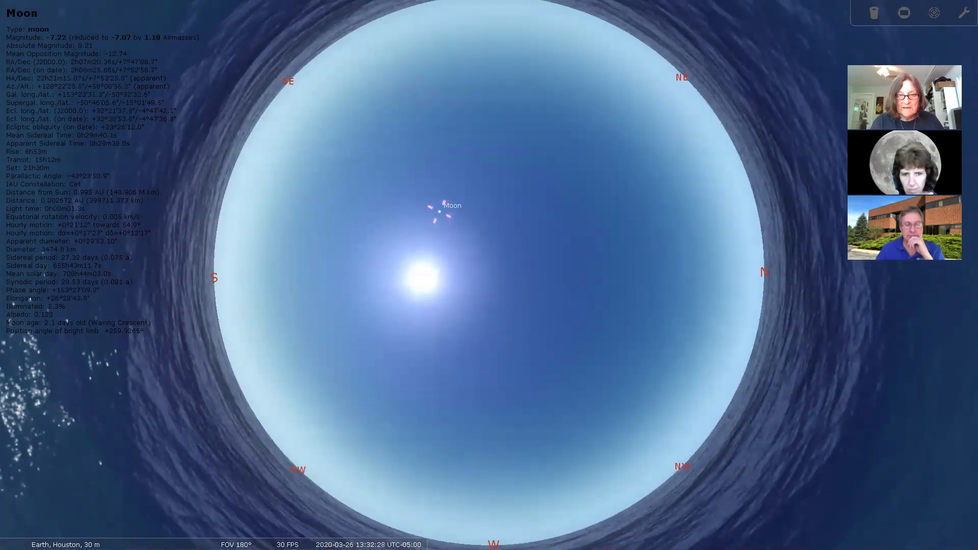
# Run time backward to about 20:16 on 2020-03-25, with the Moon low above the western horizon.
pyautogui.press('j')
pyautogui.press('j')
pyautogui.press('j')
pyautogui.press('j')
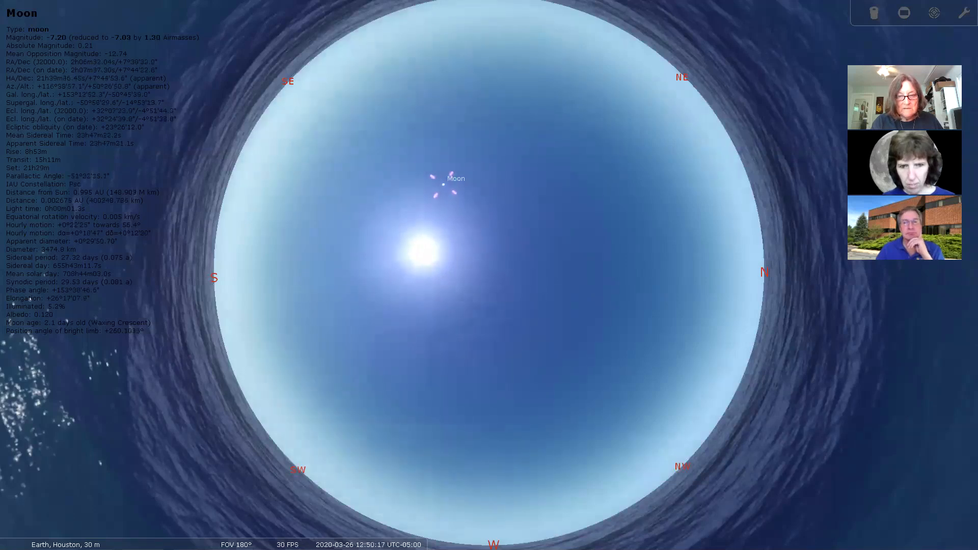
pyautogui.press('j')
pyautogui.press('j')
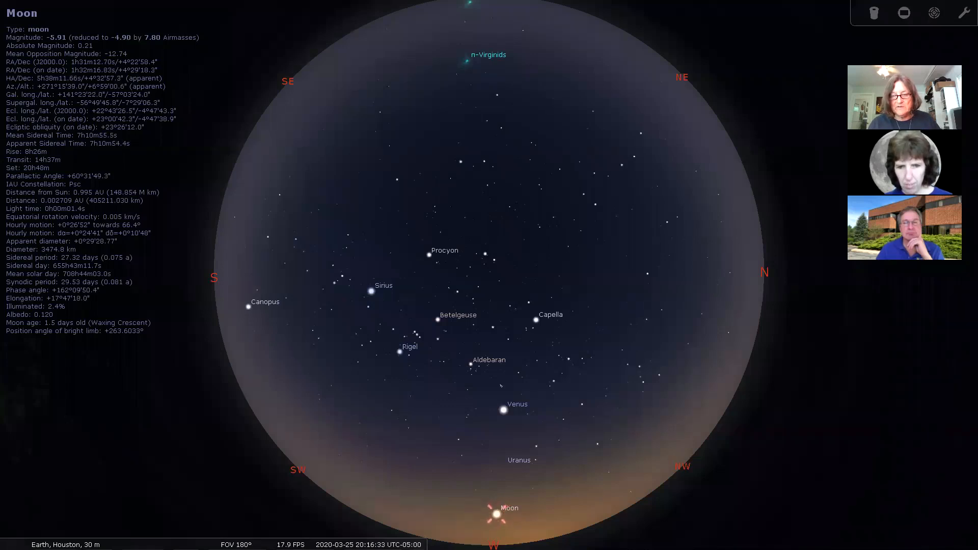
# Auto-zoom in on the Moon and advance the date one day at a time to 2020-03-29 to view its phases.
pyautogui.press('/')
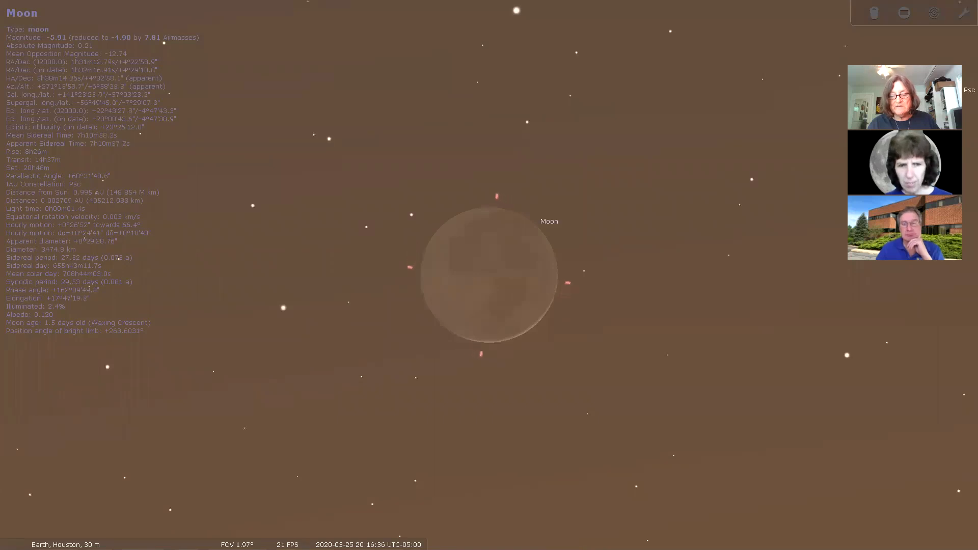
pyautogui.press('=')
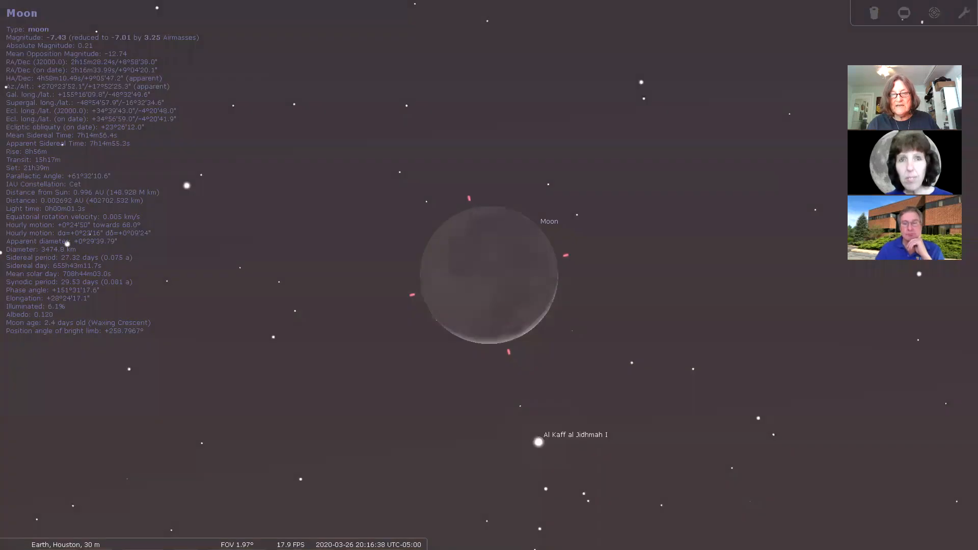
pyautogui.press('=')
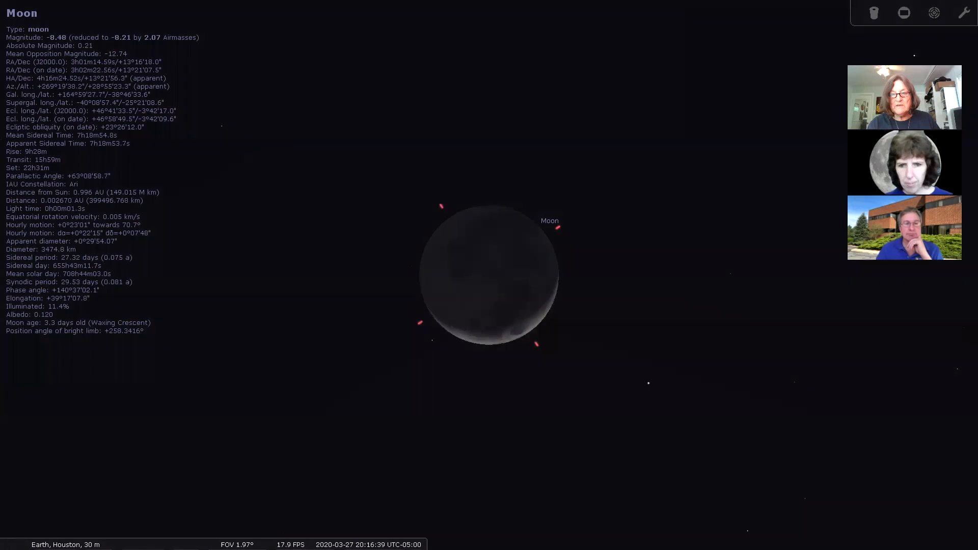
pyautogui.press('=')
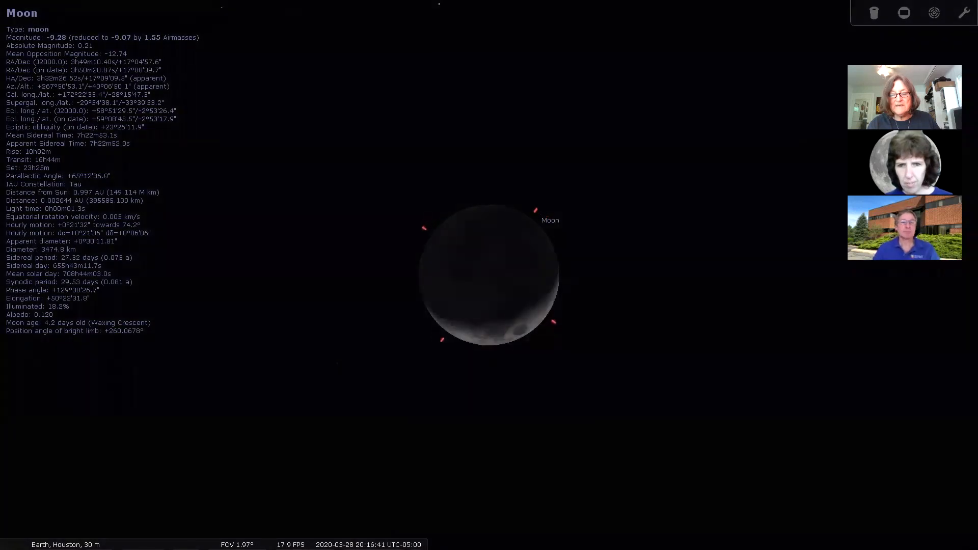
pyautogui.press('=')
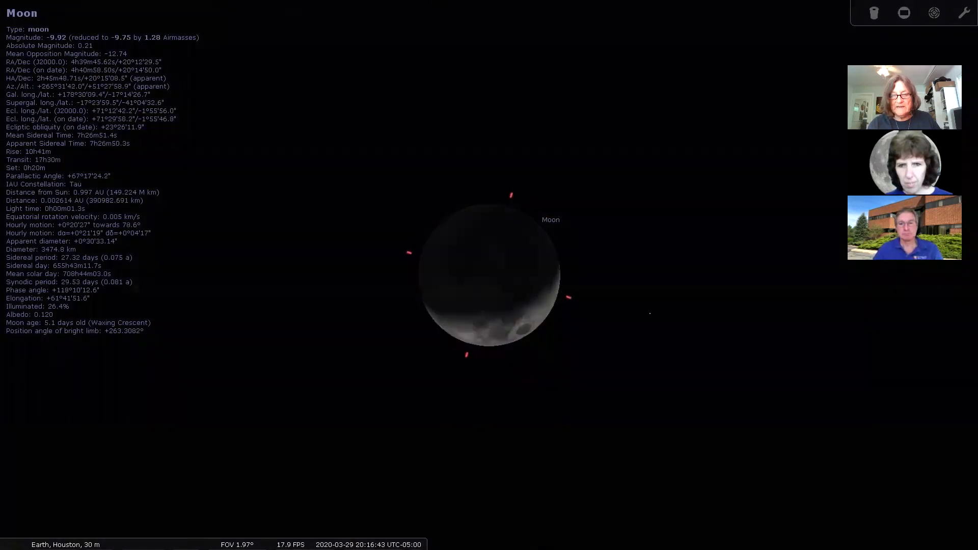
# Return to the 180° view and step the date back to 2020-03-27 and forward to 2020-03-28 to compare the Moon with Venus.
pyautogui.press('\\')
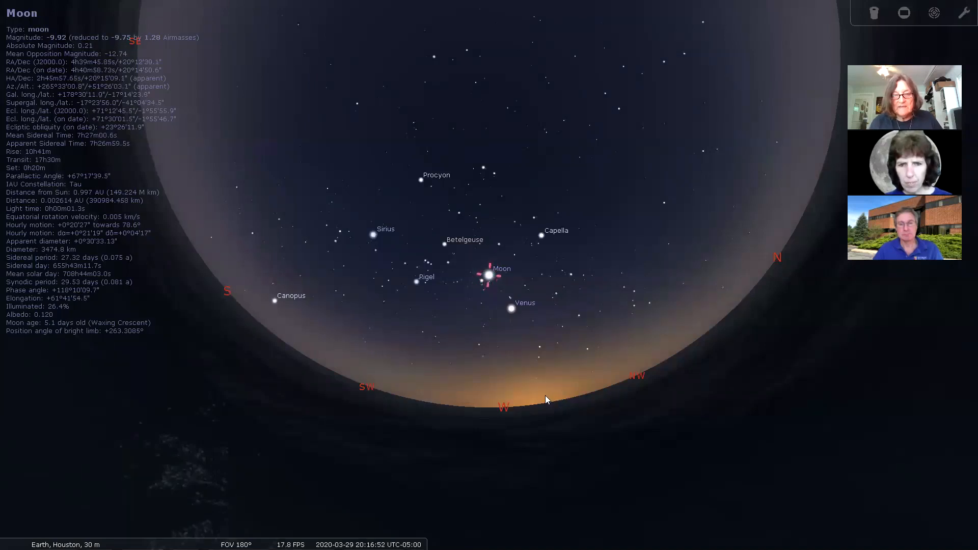
pyautogui.press('-')
pyautogui.press('-')
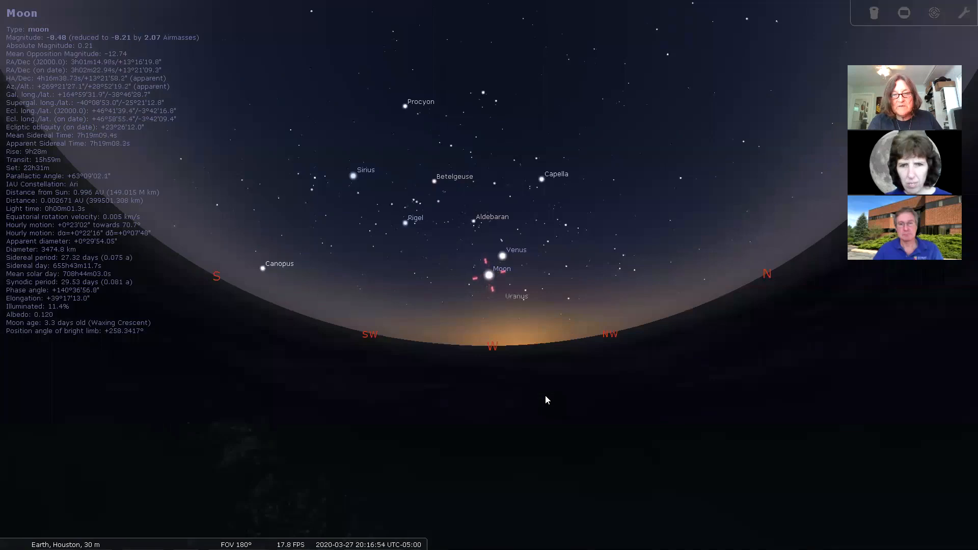
pyautogui.press('=')
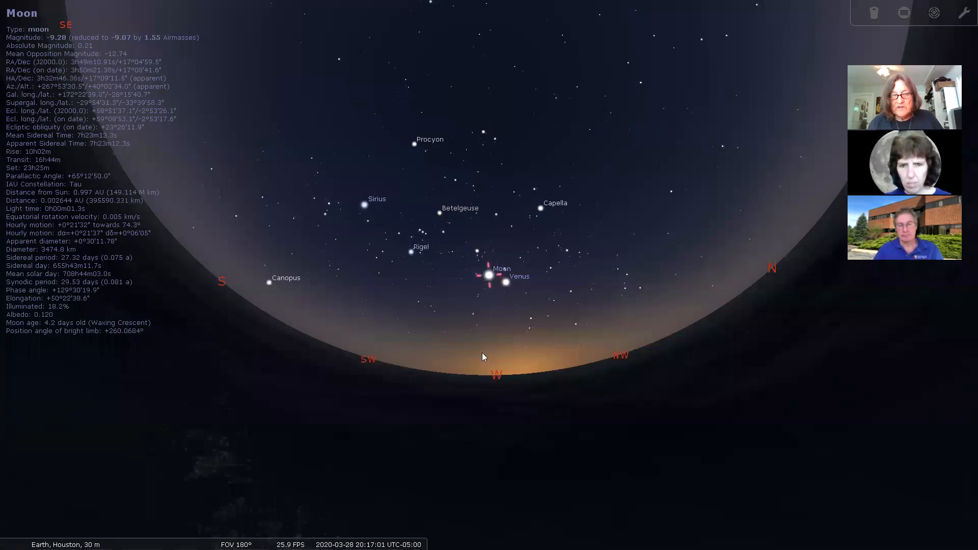
# Advance the date one day at a time to 2020-04-07 to follow the evening Moon across to the eastern horizon.
pyautogui.press('=')
pyautogui.press('=')
pyautogui.press('=')
pyautogui.press('=')
pyautogui.press('=')
pyautogui.press('=')
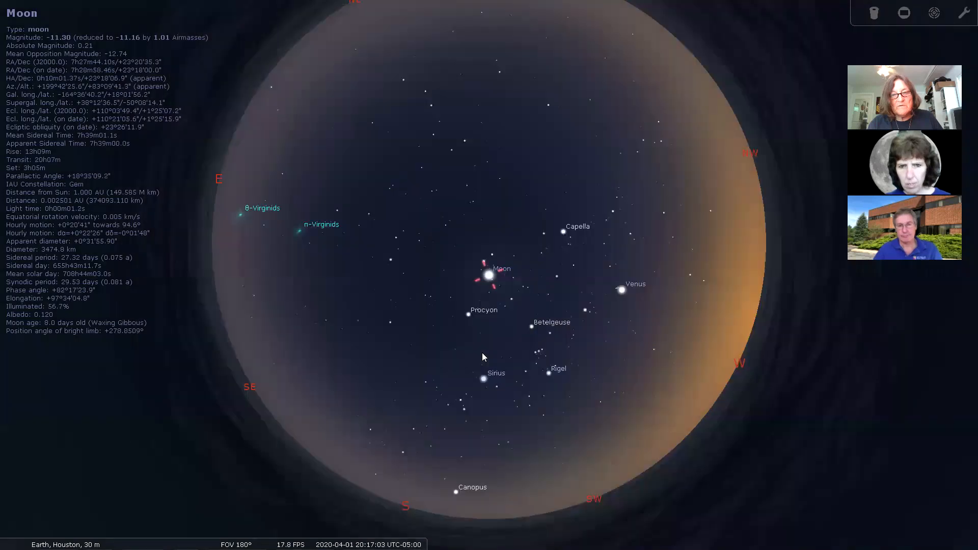
pyautogui.press('=')
pyautogui.press('=')
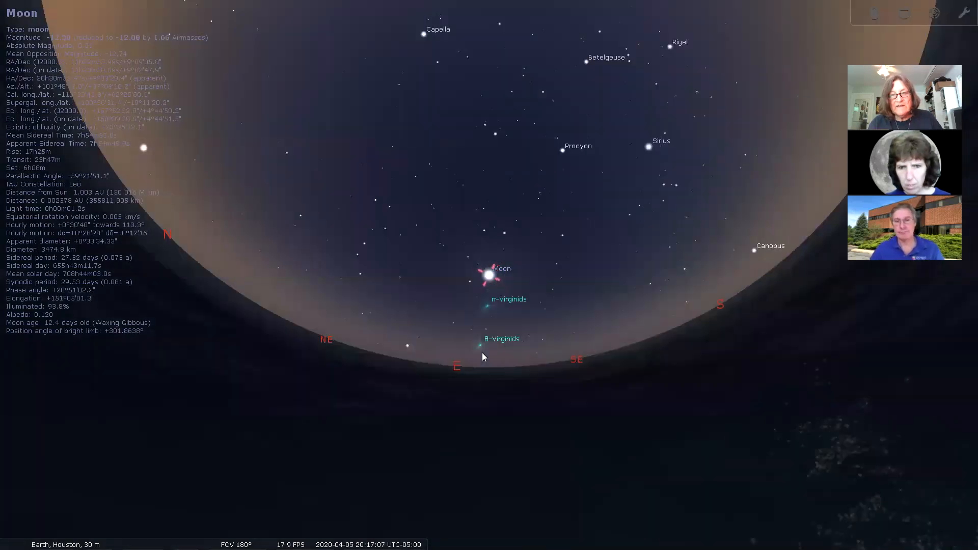
pyautogui.press('=')
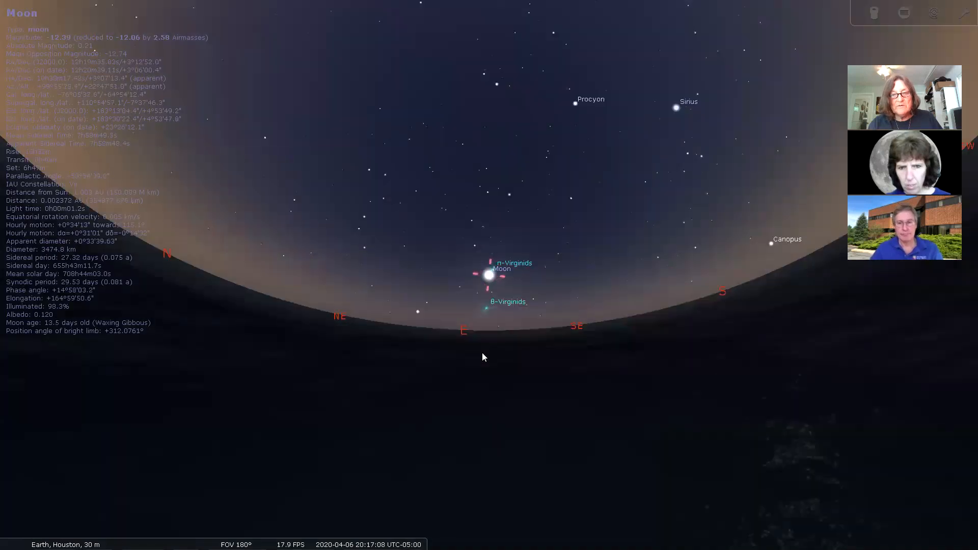
pyautogui.press('=')
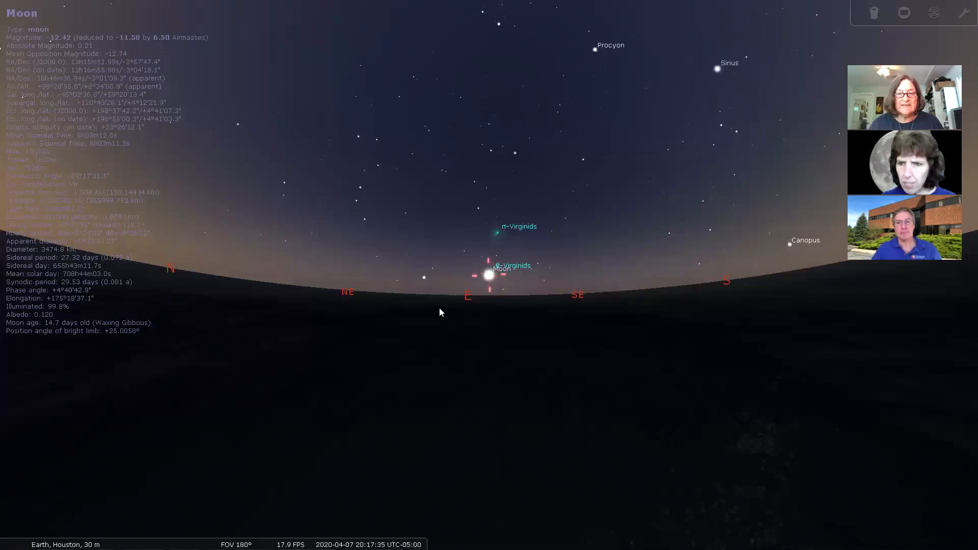
# Change the observing location to Dallas, United States of America.
pyautogui.moveTo(376, 297); pyautogui.dragTo(376, 451)
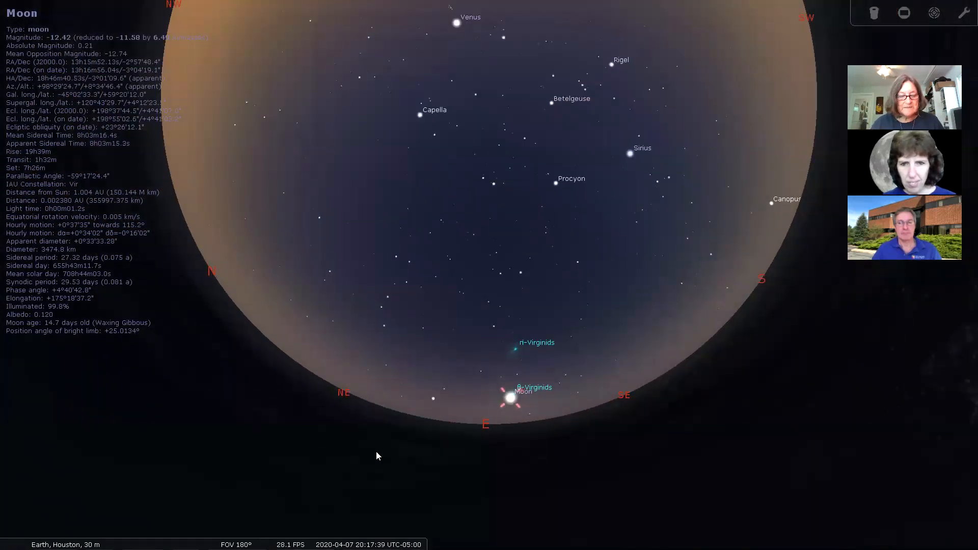
pyautogui.moveTo(411, 434); pyautogui.dragTo(414, 549)
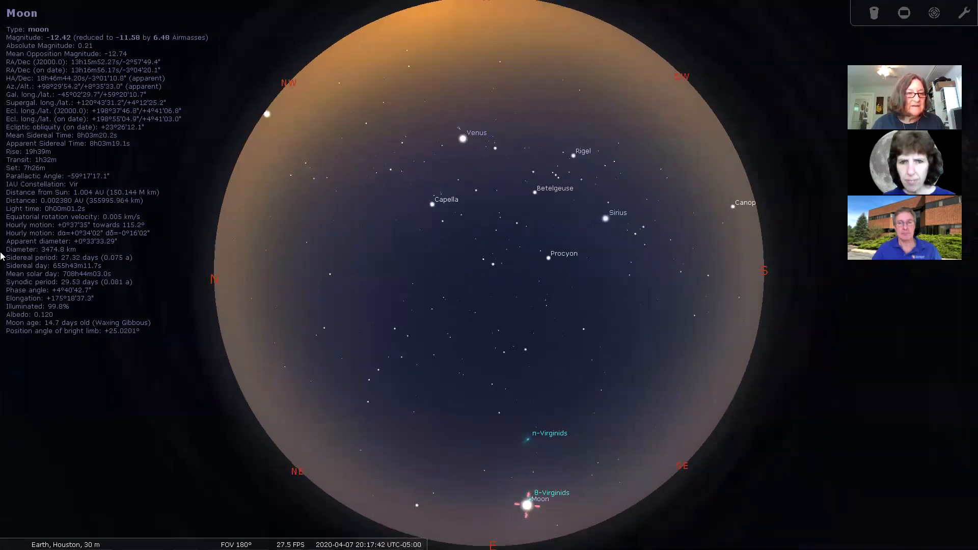
pyautogui.moveTo(18, 326)
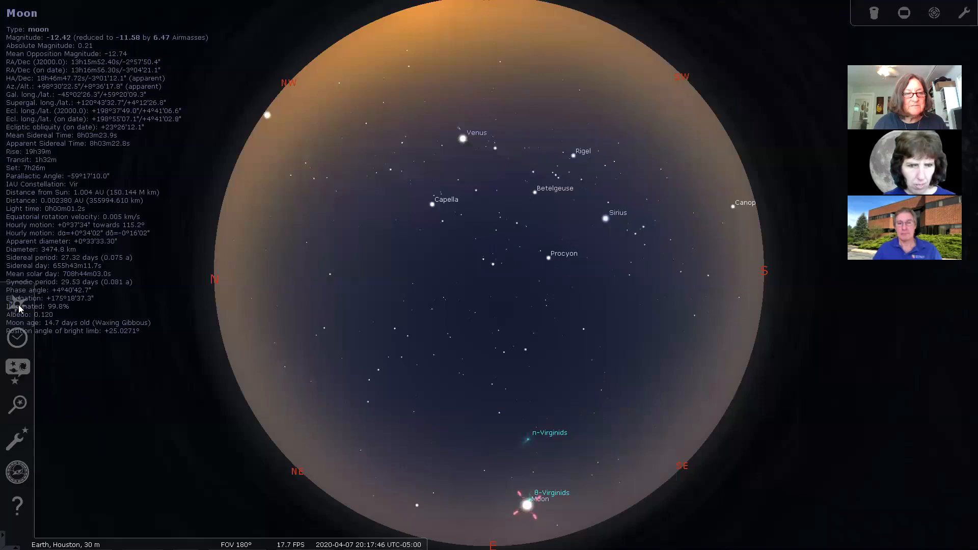
pyautogui.click(18, 306)
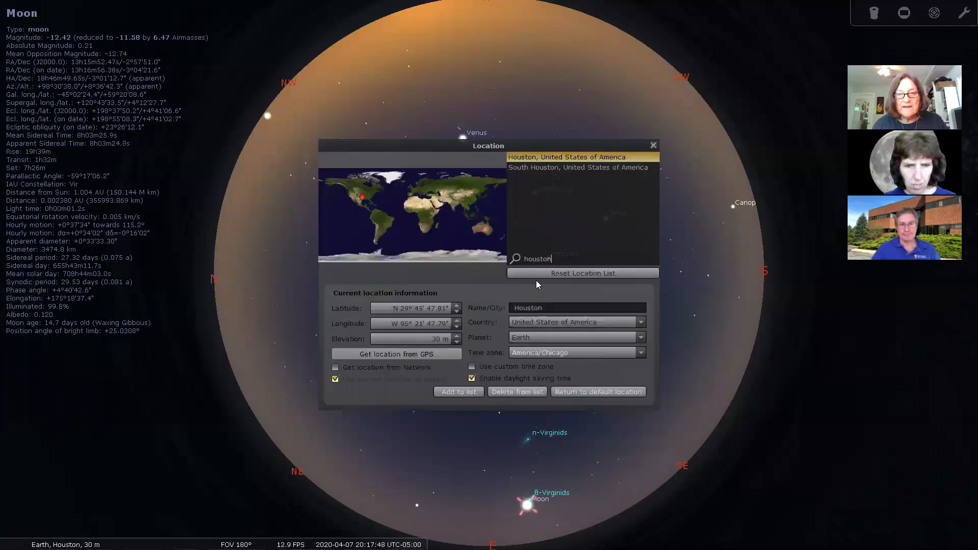
pyautogui.moveTo(567, 258); pyautogui.dragTo(506, 254)
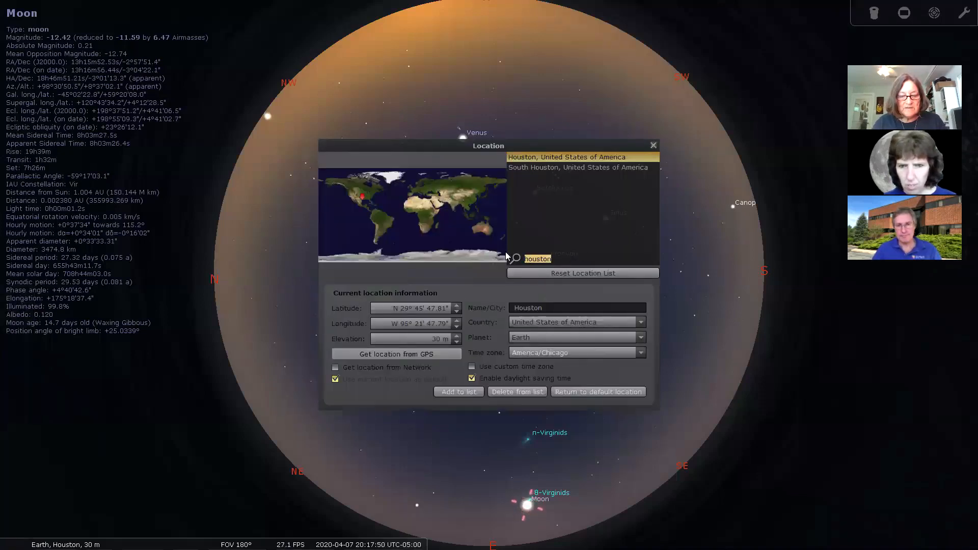
pyautogui.write('dalla')
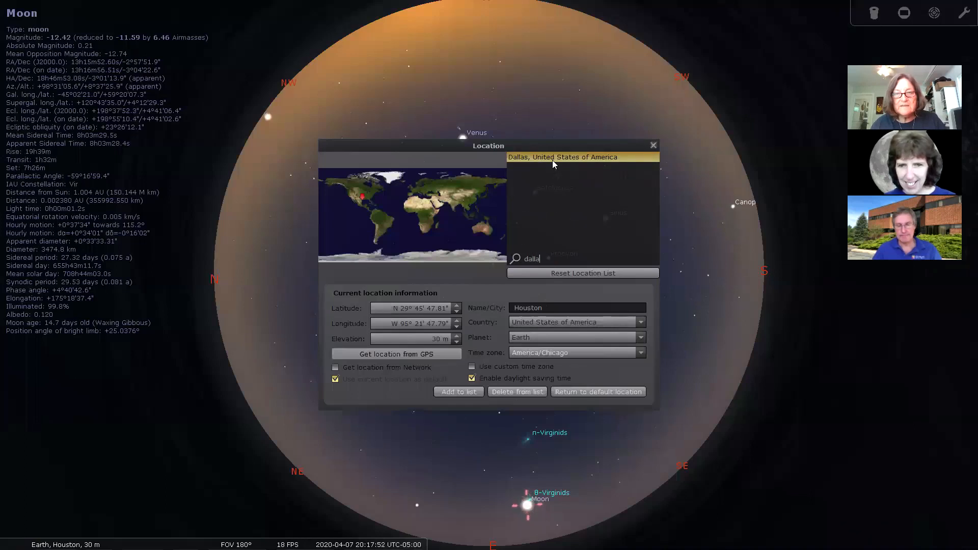
pyautogui.click(551, 158)
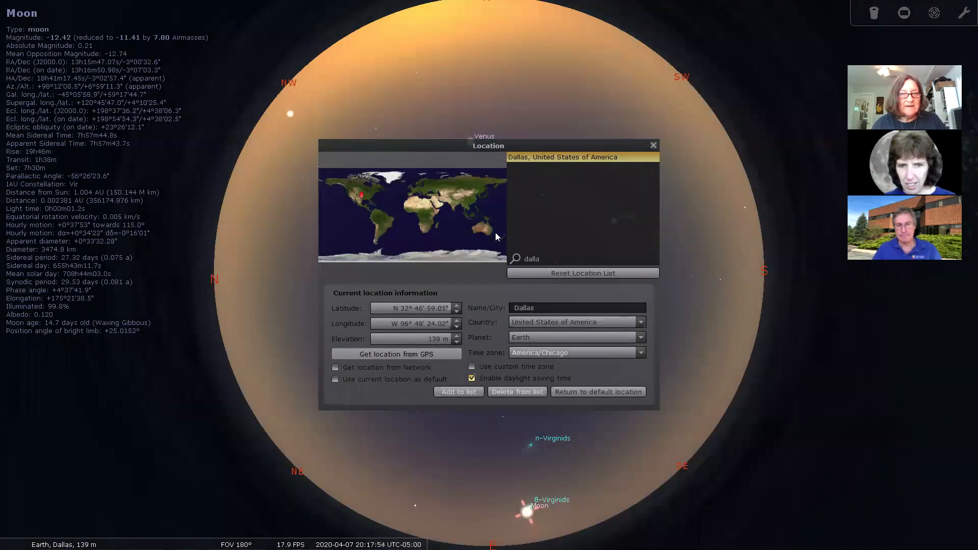
pyautogui.click(654, 145)
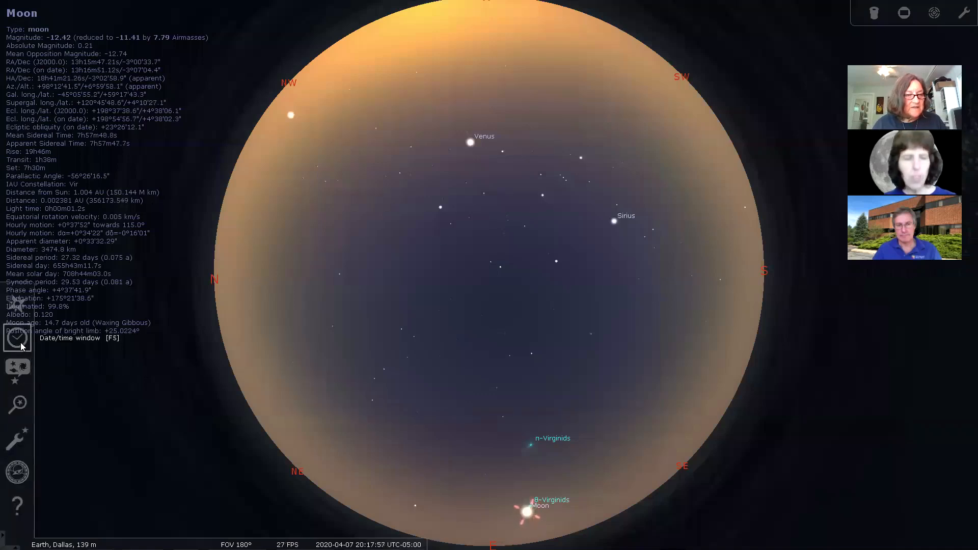
# Set the date to 2024-4-8 and the minutes to 10, and move the Date and Time window away from the dome's centre.
pyautogui.click(18, 339)
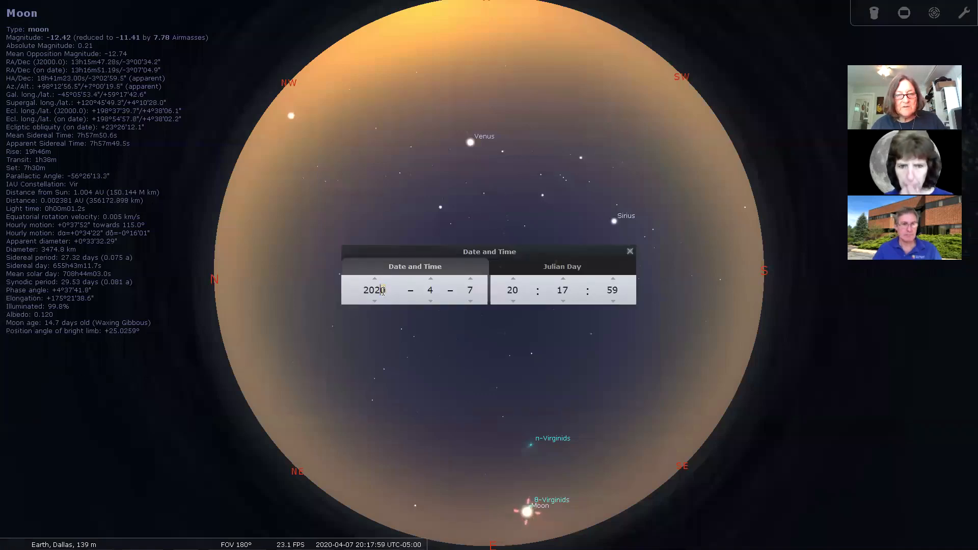
pyautogui.write('4')
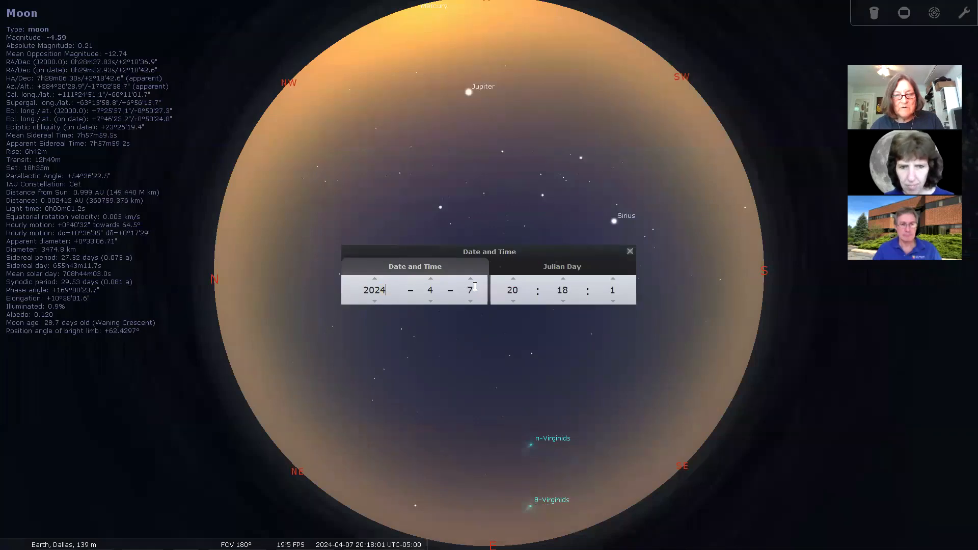
pyautogui.write('8')
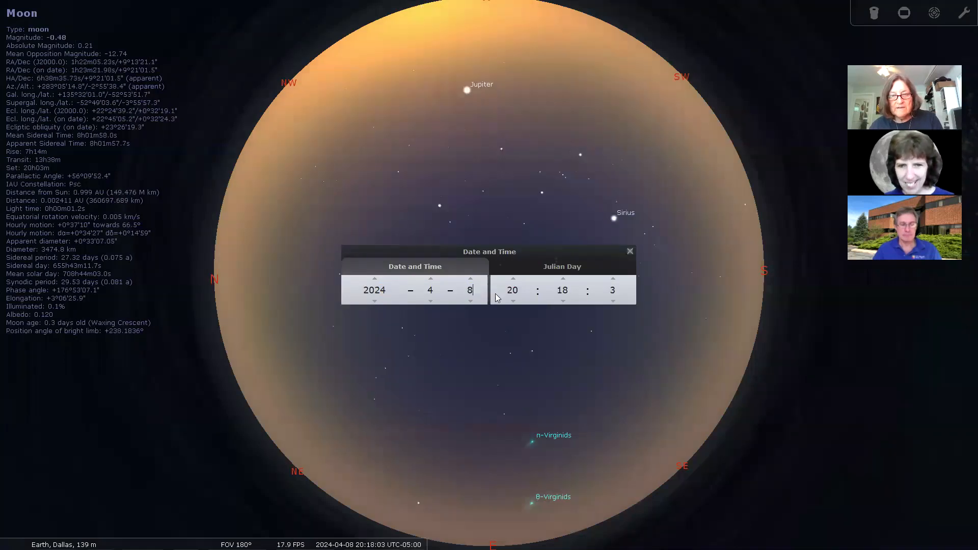
pyautogui.doubleClick(562, 289)
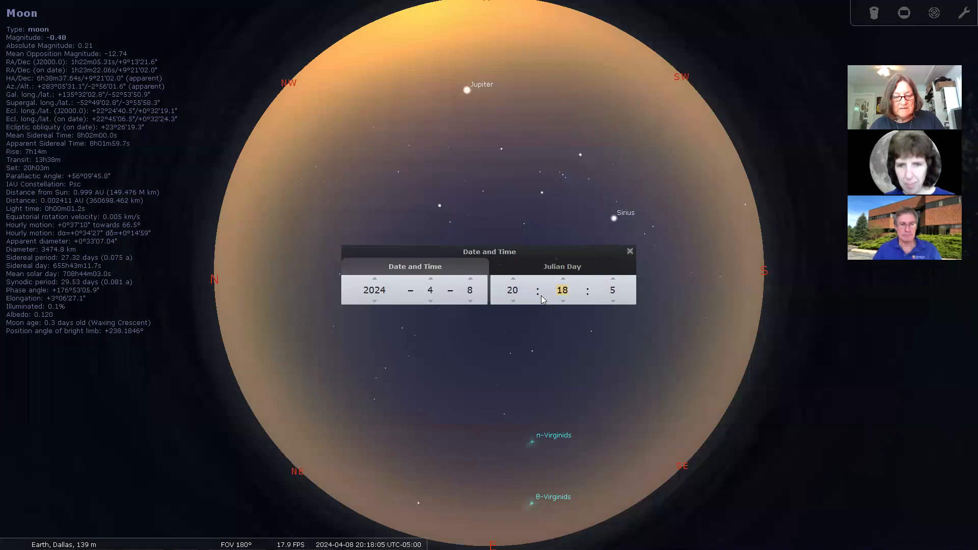
pyautogui.write('10')
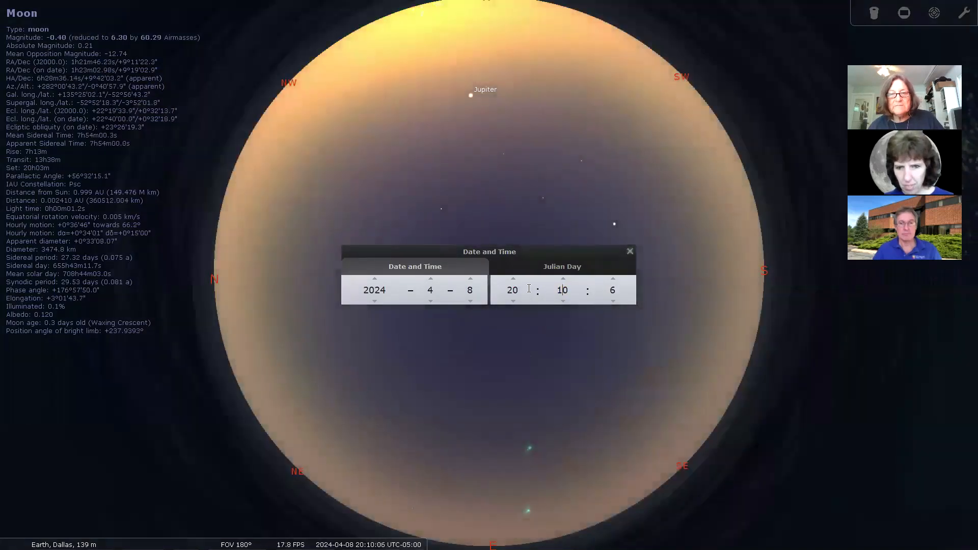
pyautogui.moveTo(506, 251); pyautogui.dragTo(206, 158)
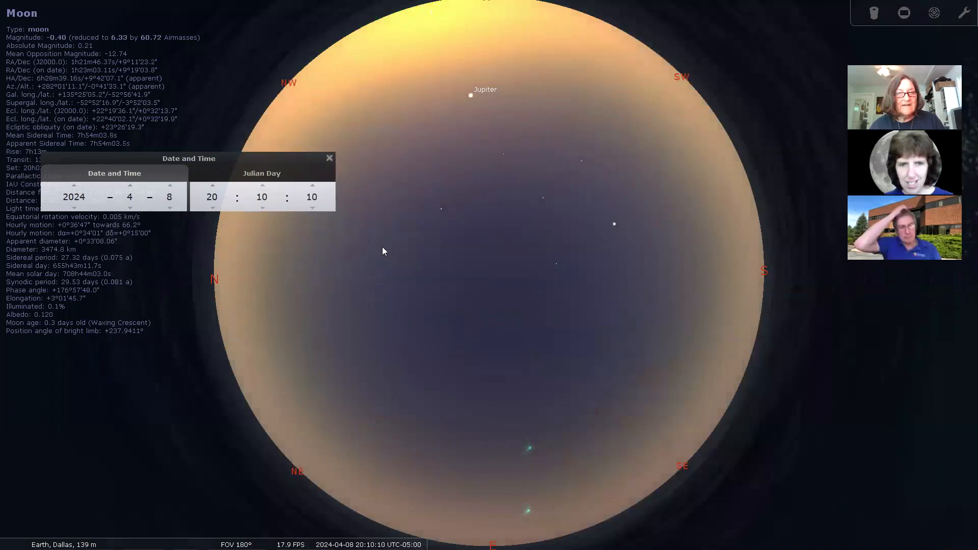
pyautogui.moveTo(286, 162); pyautogui.dragTo(303, 244)
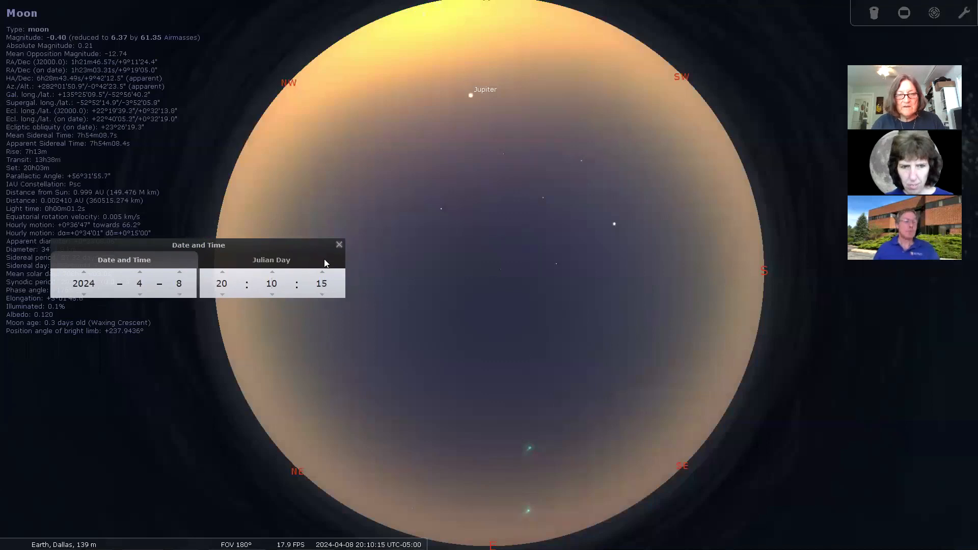
pyautogui.moveTo(269, 245); pyautogui.dragTo(290, 193)
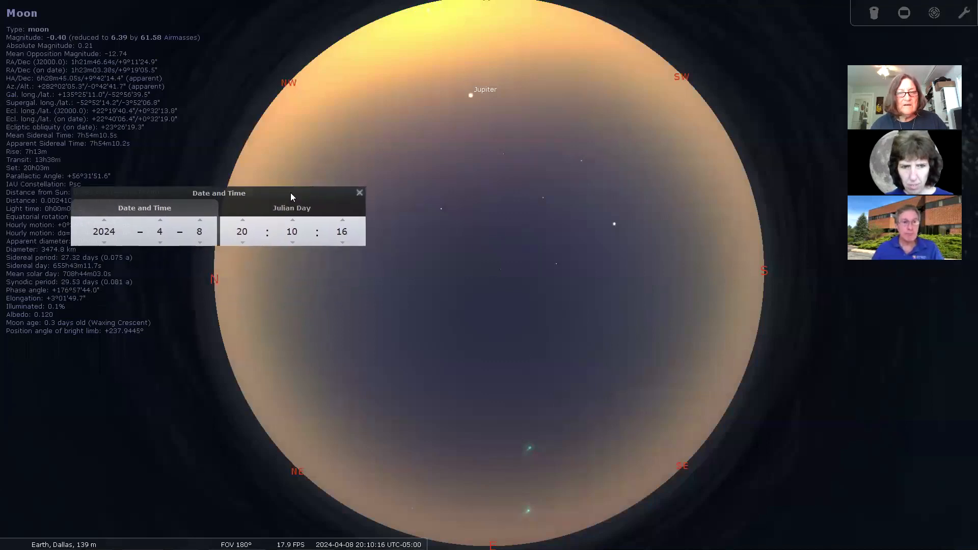
pyautogui.click(360, 192)
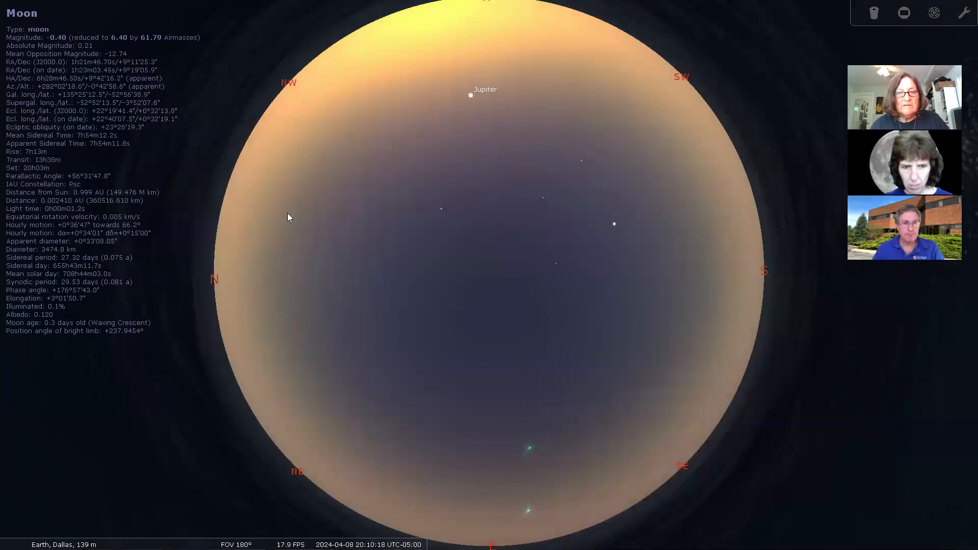
pyautogui.click(266, 264)
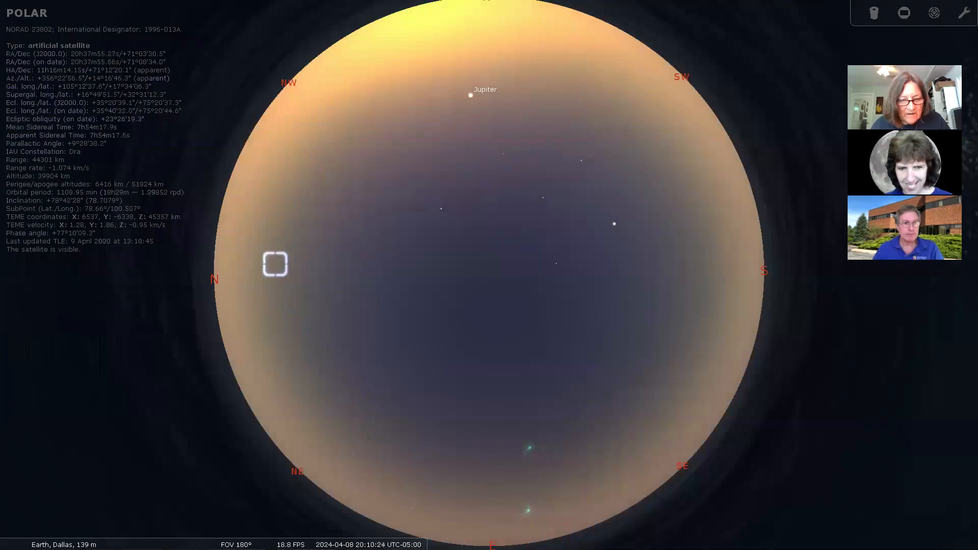
pyautogui.moveTo(334, 547)
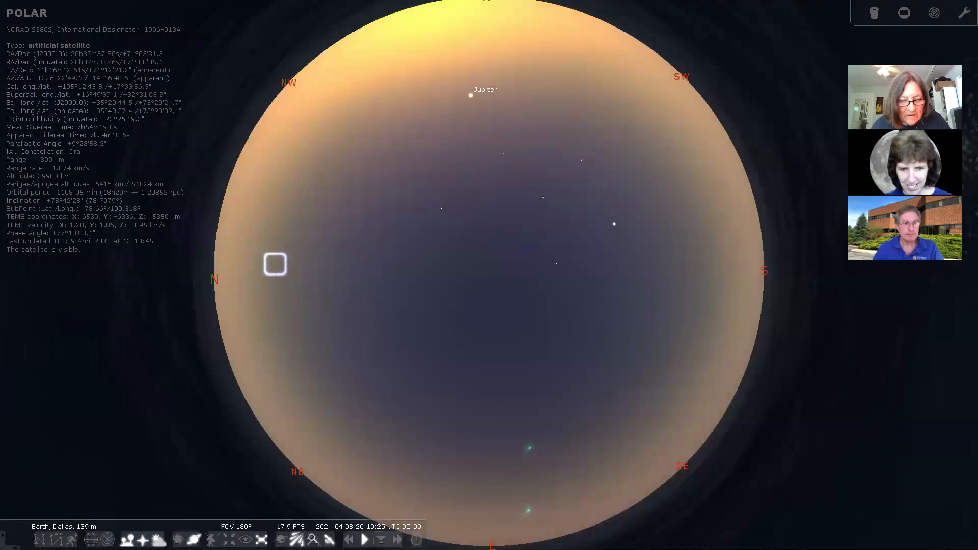
pyautogui.click(362, 531)
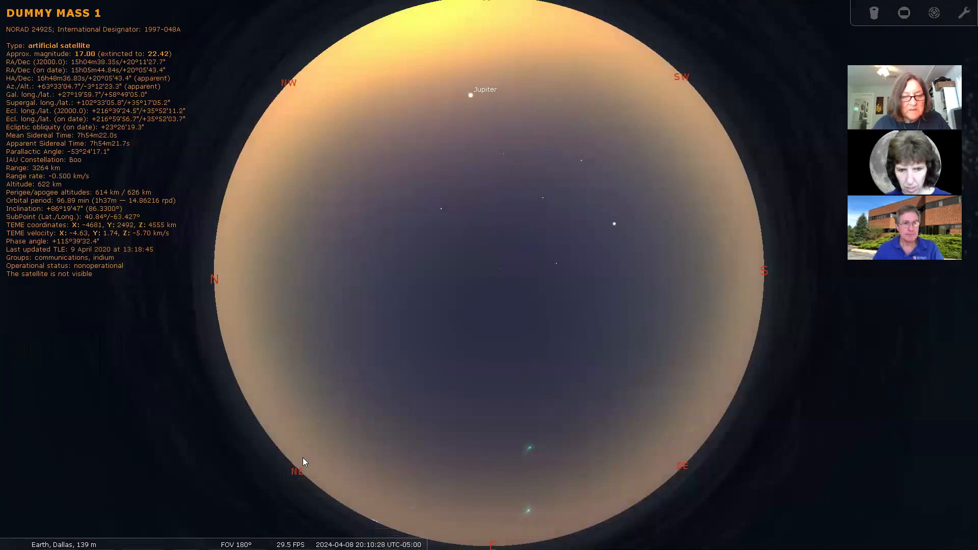
# Set the hour to 10 for 2024-4-8 and close the Date and Time window.
pyautogui.moveTo(5, 382)
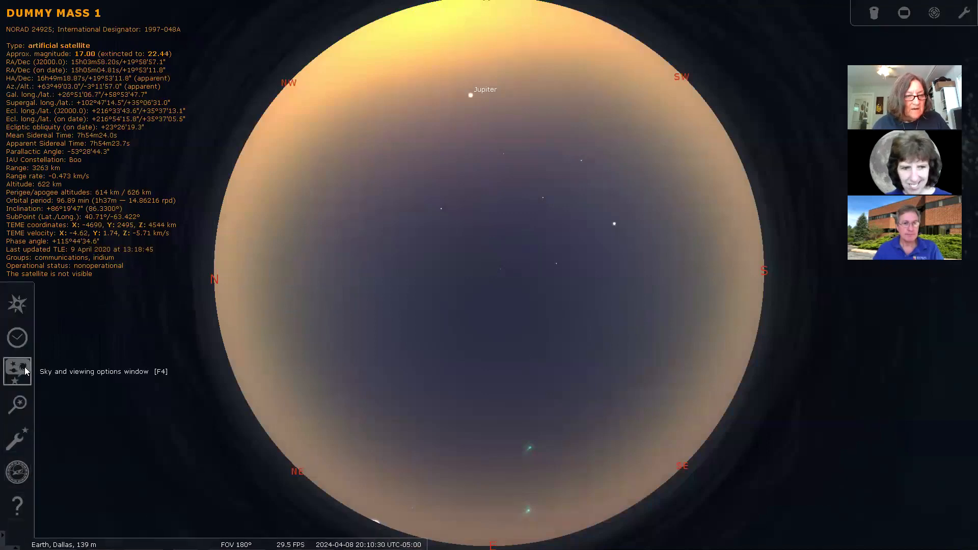
pyautogui.click(18, 337)
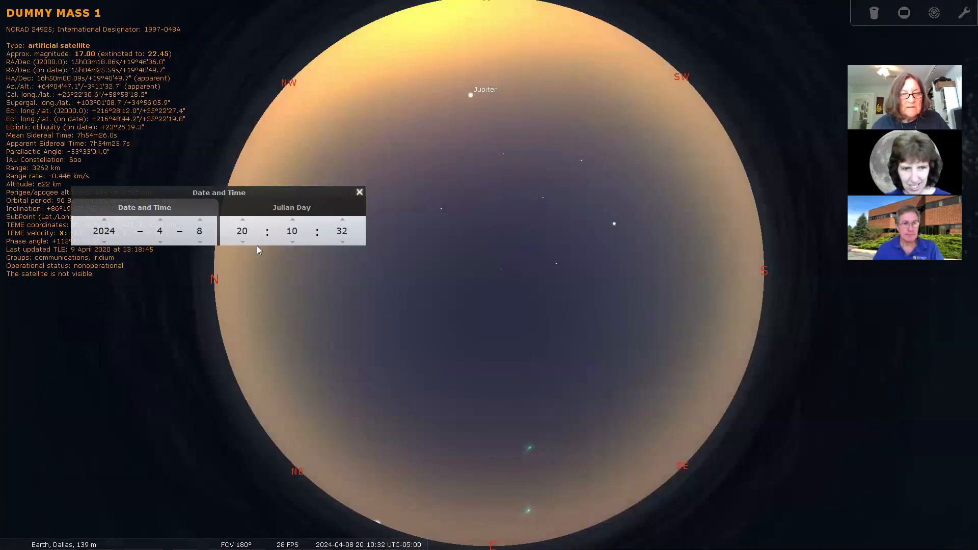
pyautogui.scroll(-1, 244, 237)
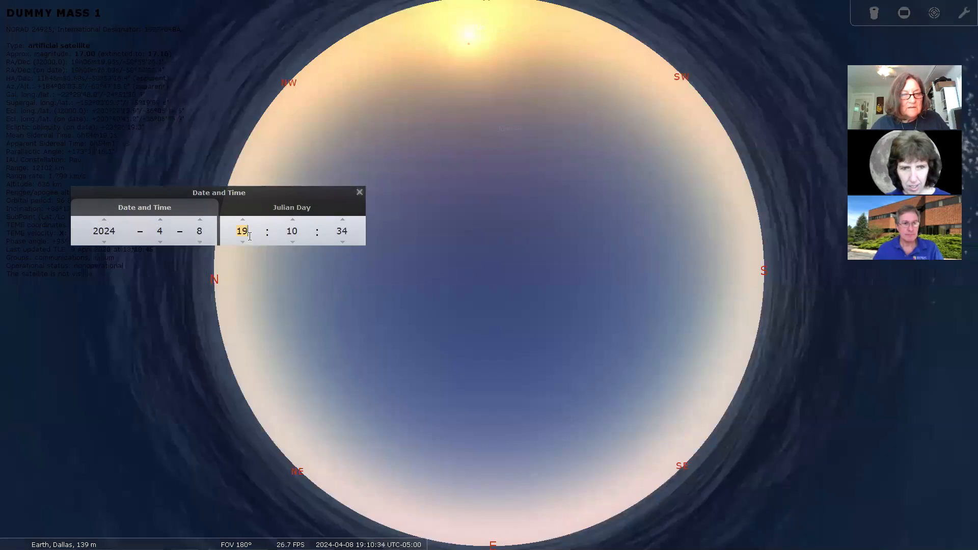
pyautogui.write('10')
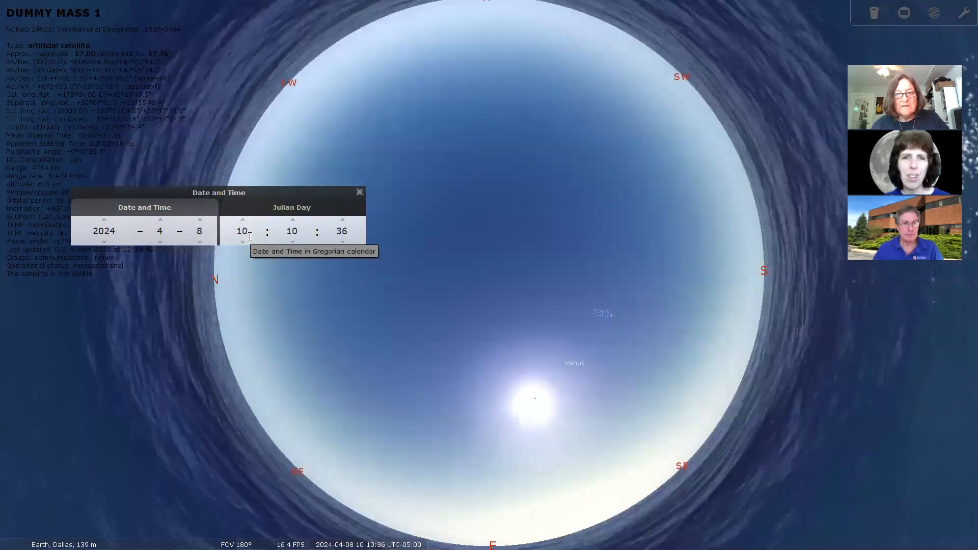
pyautogui.click(360, 192)
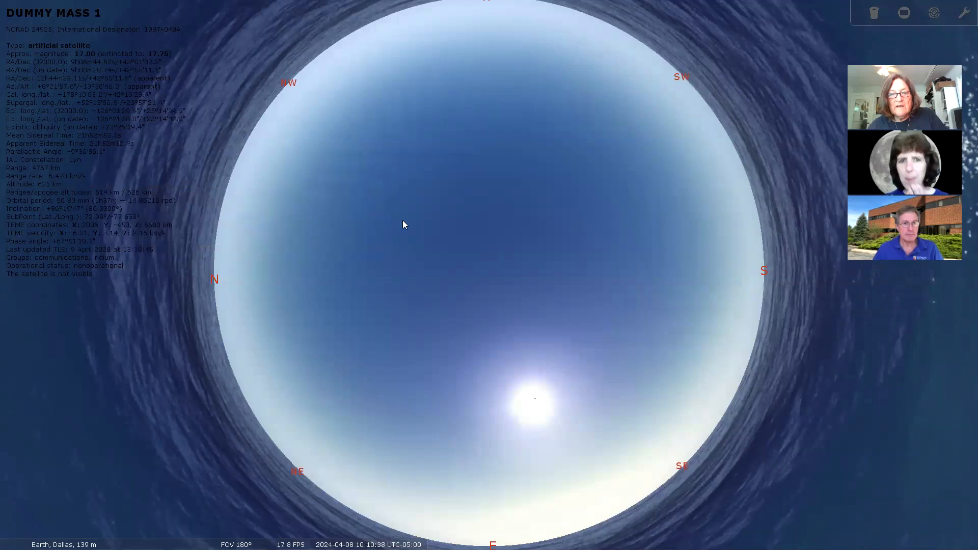
# Select the Sun, zoom in on it to a field of view of about 4.32°, and turn off the atmosphere.
pyautogui.click(538, 410)
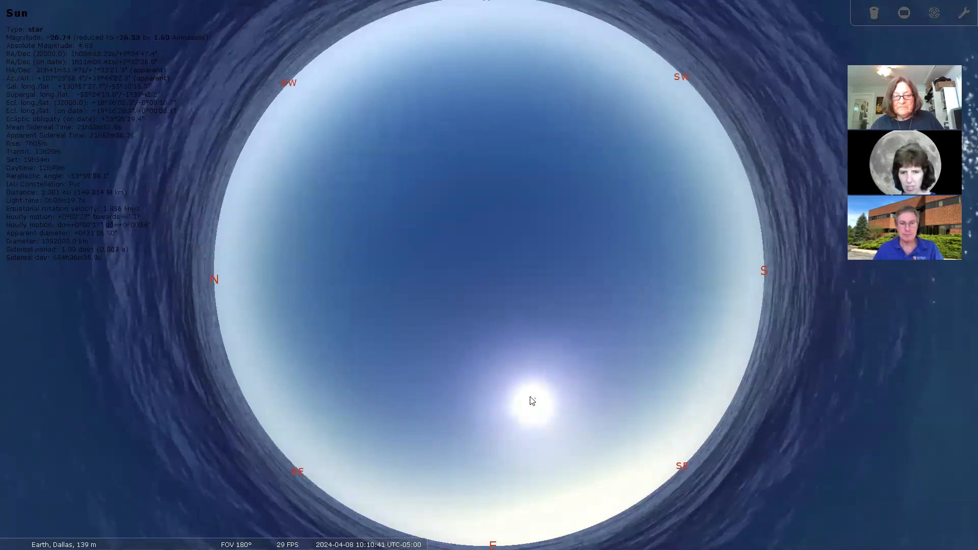
pyautogui.press('/')
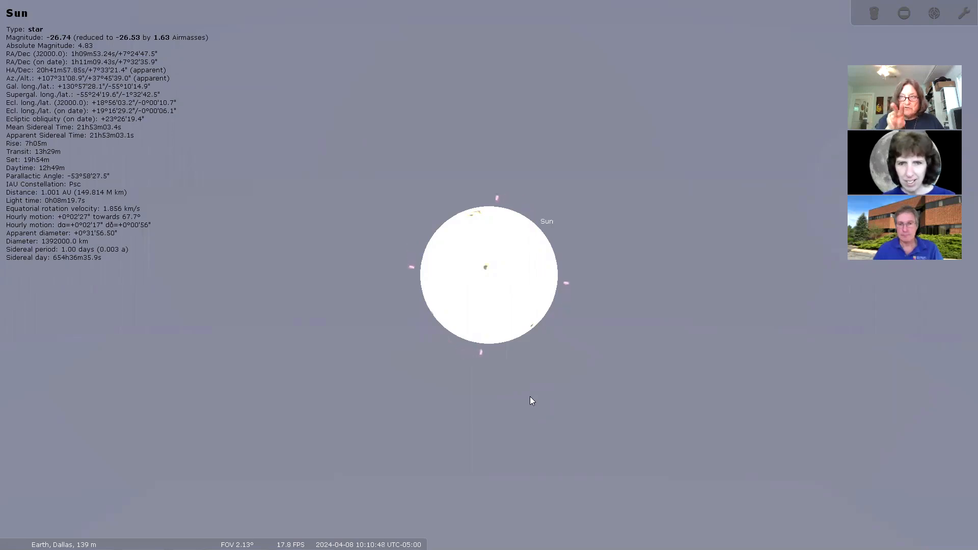
pyautogui.scroll(-2, 529, 400)
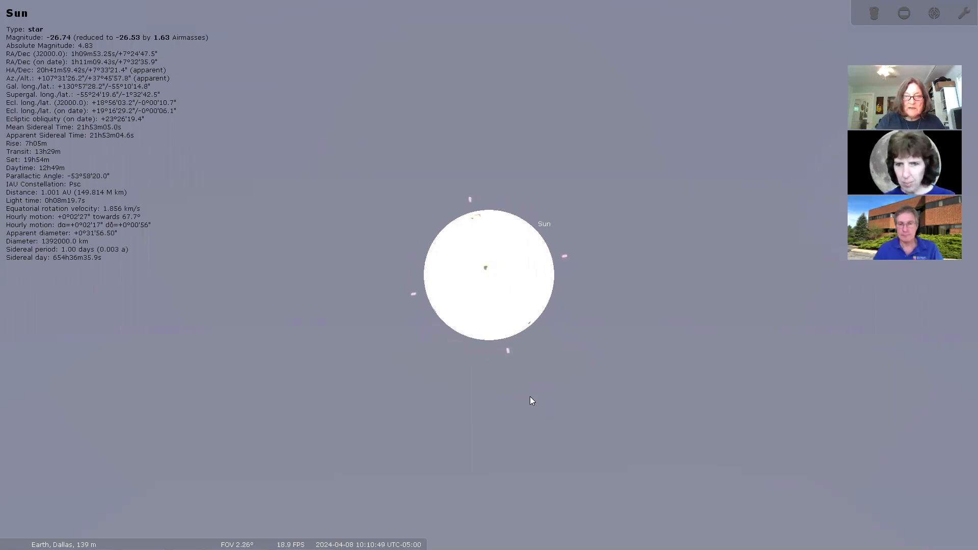
pyautogui.scroll(-3, 530, 397)
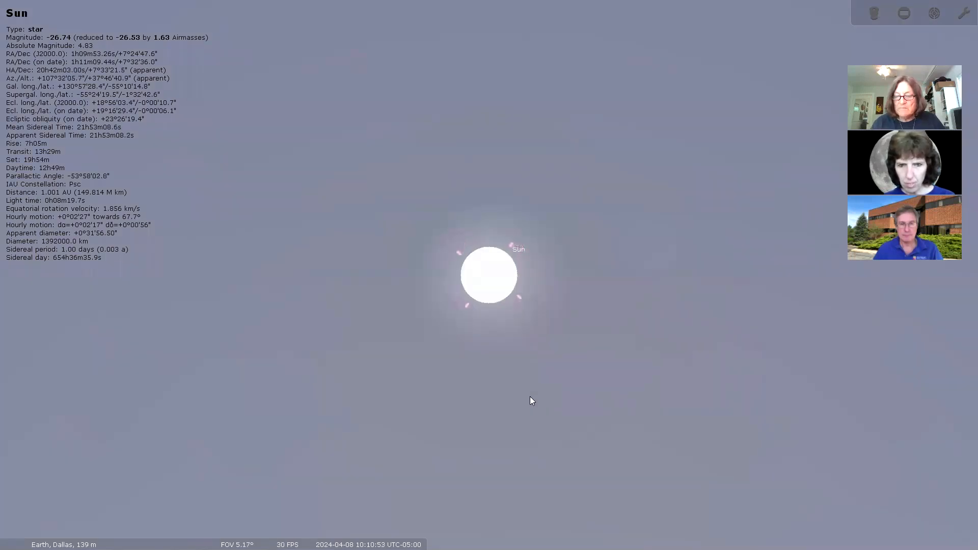
pyautogui.scroll(3, 530, 397)
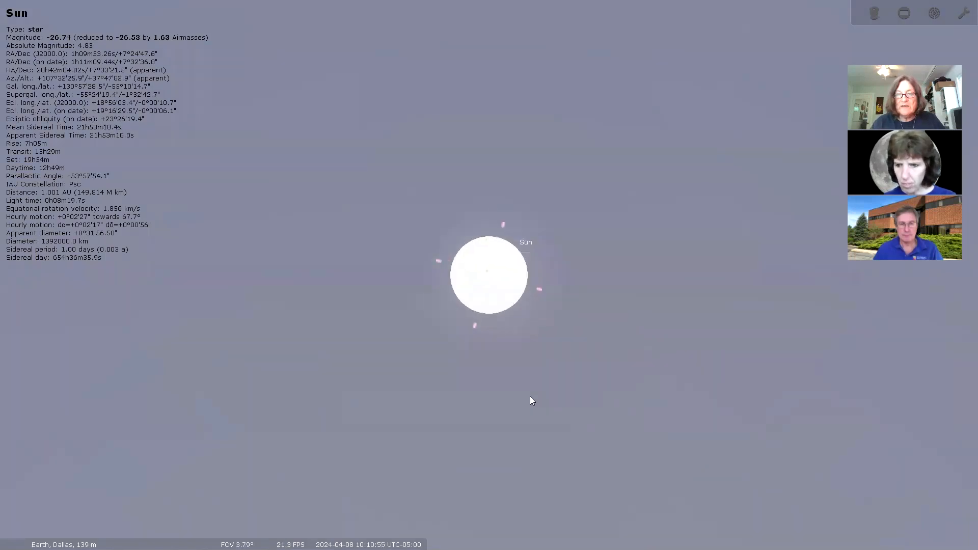
pyautogui.scroll(-1, 530, 397)
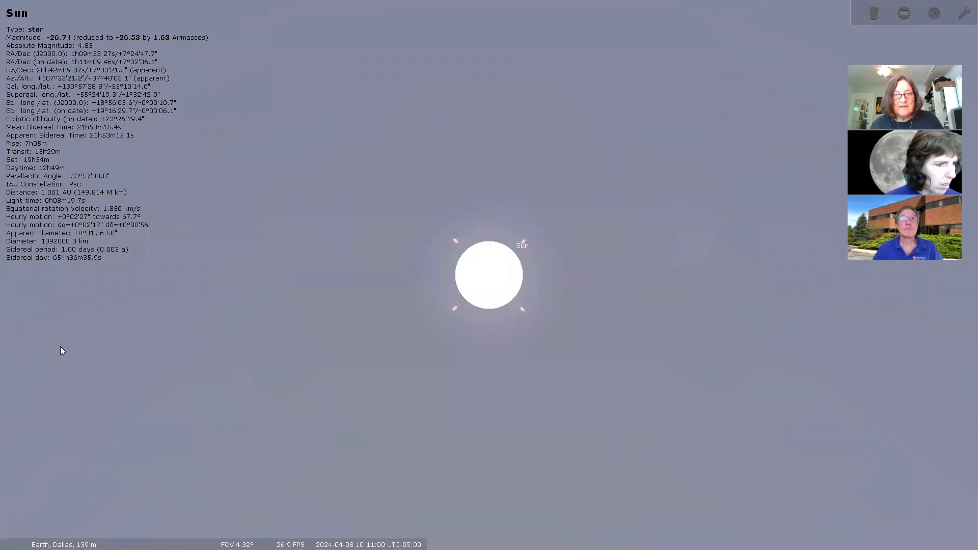
pyautogui.press('a')
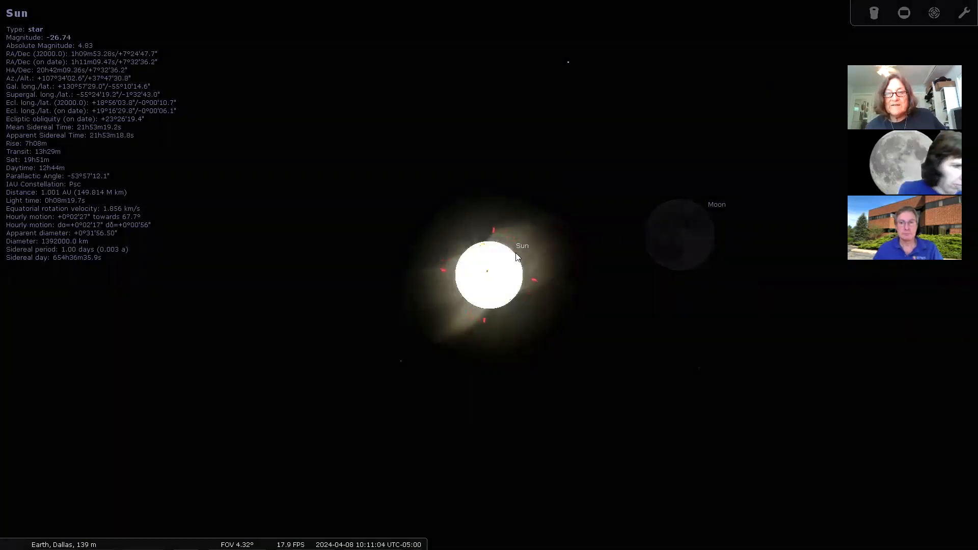
# Run time forward at varying speeds to follow the Moon across the Sun through the eclipse to about 14:02.
pyautogui.moveTo(349, 539)
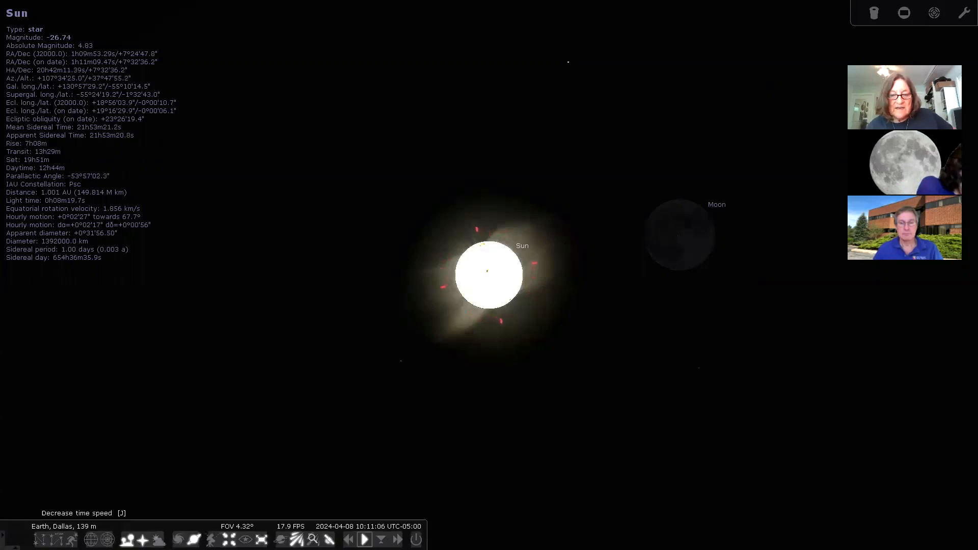
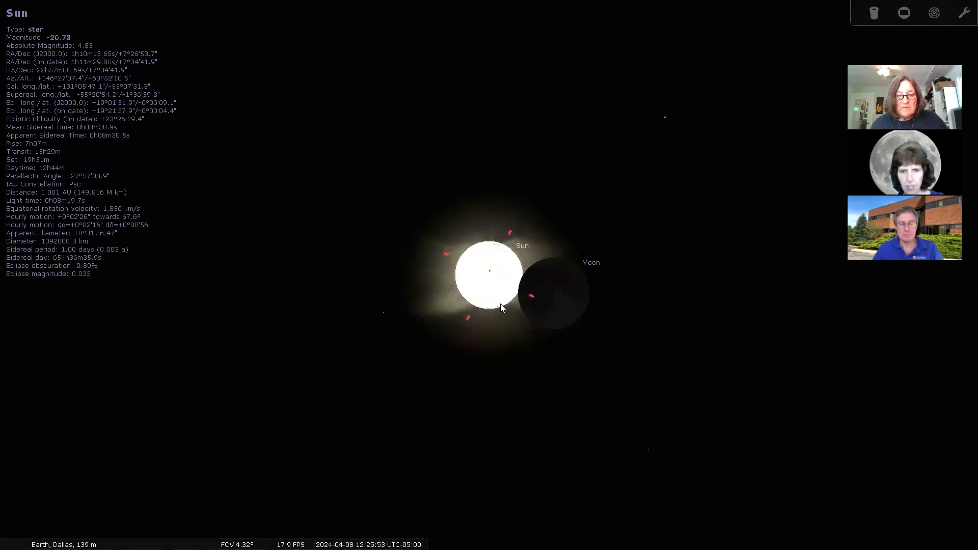
pyautogui.moveTo(369, 532)
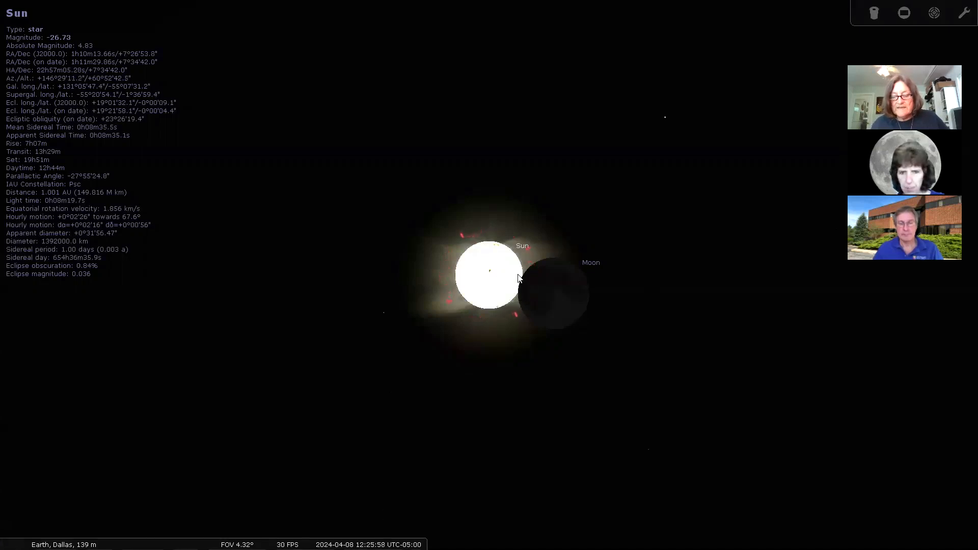
pyautogui.press('l')
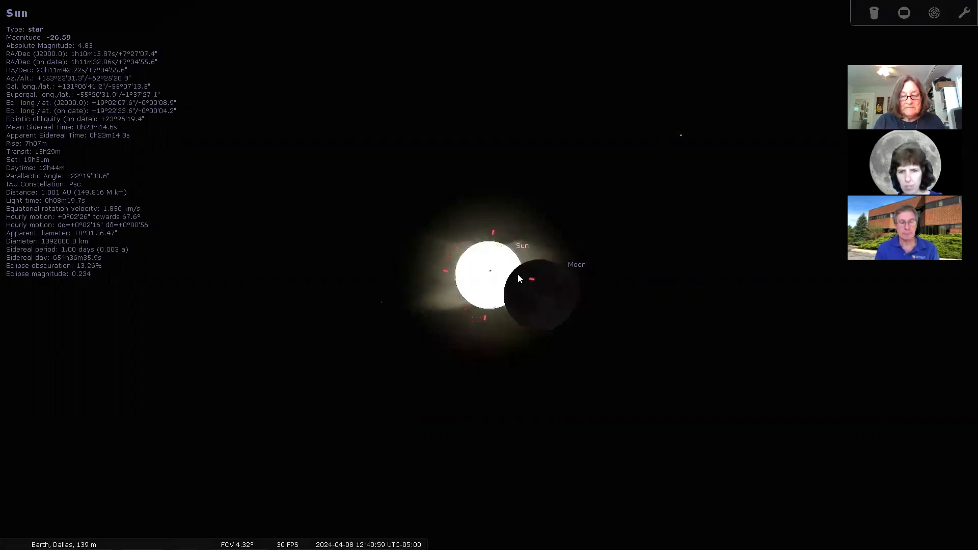
pyautogui.press('l')
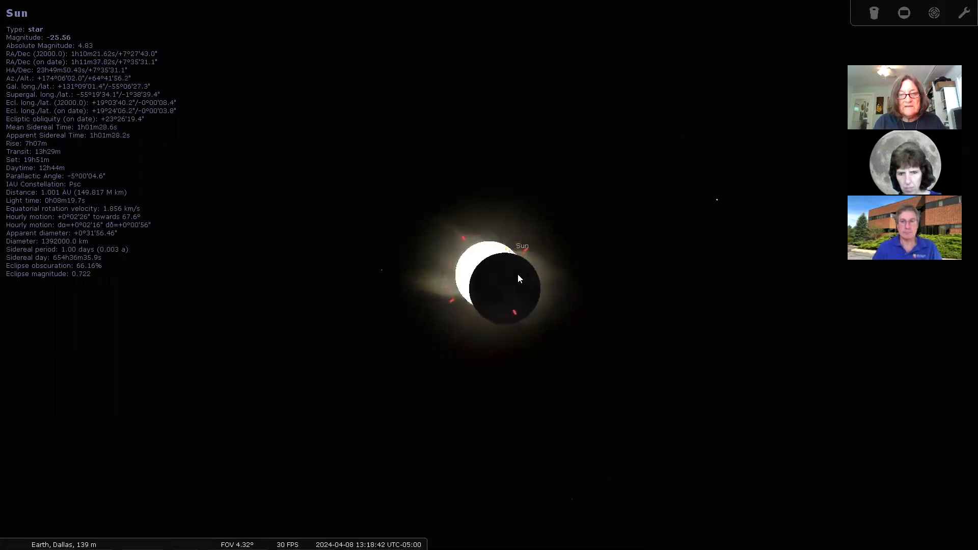
pyautogui.press('j')
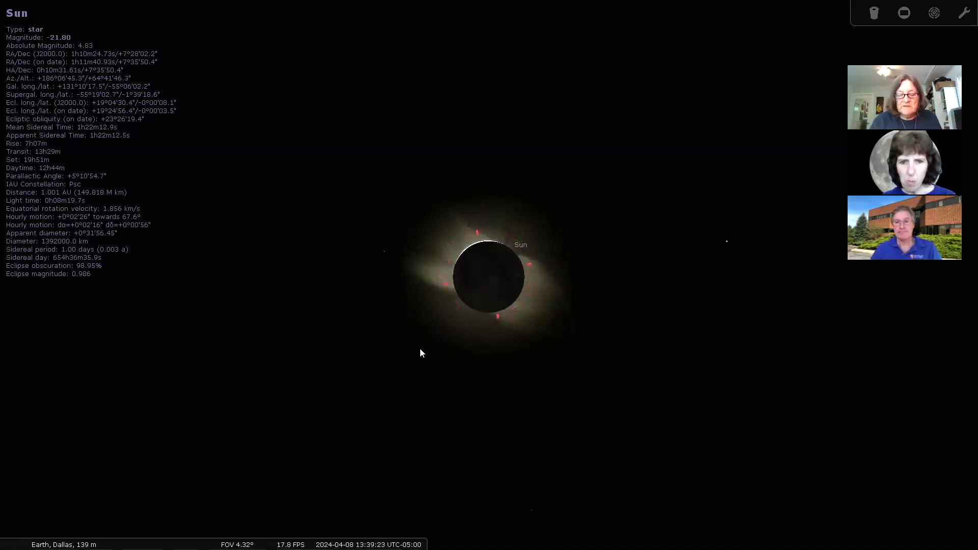
pyautogui.press('l')
pyautogui.press('l')
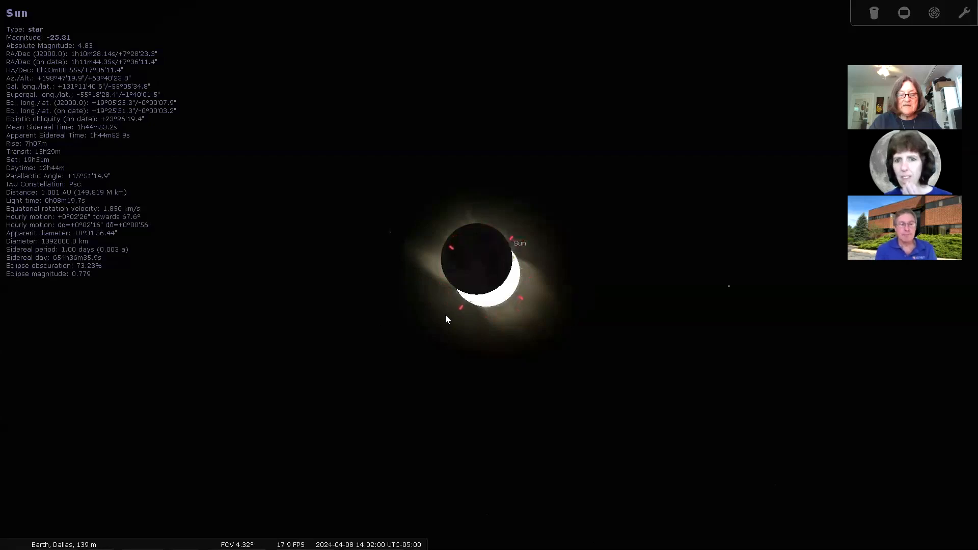
# Return to the current date and time, and restore the centred 180° dome view.
pyautogui.press('8')
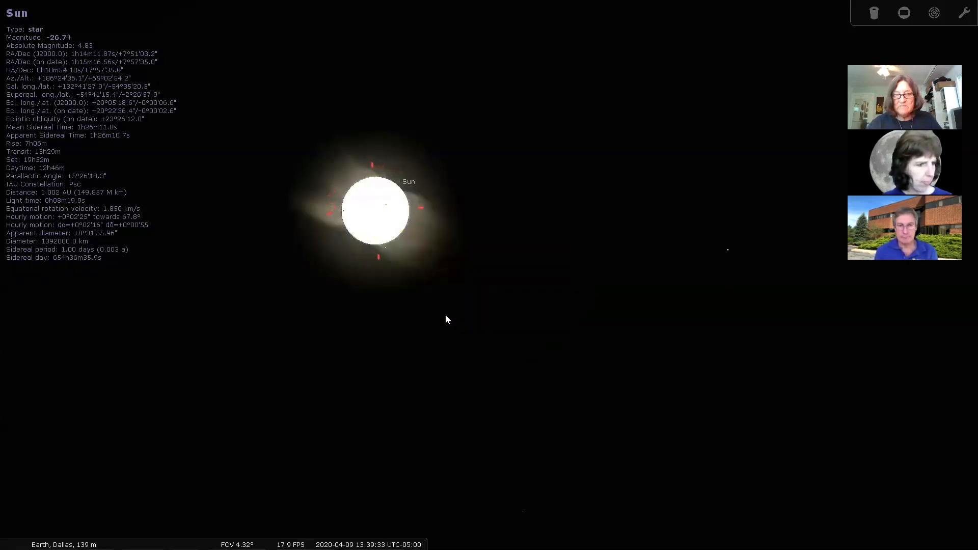
pyautogui.scroll(-5, 445, 315)
pyautogui.scroll(-5, 445, 315)
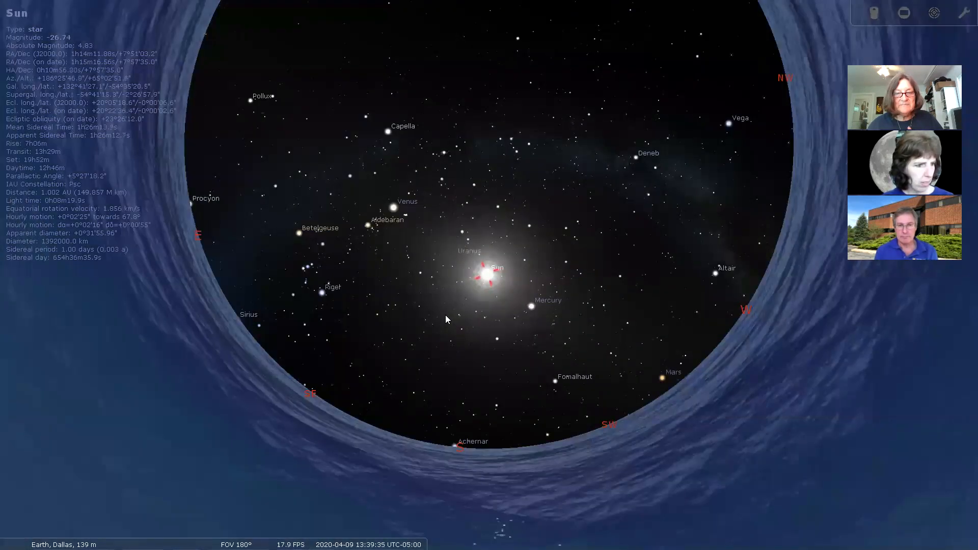
pyautogui.moveTo(449, 452); pyautogui.dragTo(478, 540)
# Open the Sky viewing options and try the star labels amount near its maximum, then reduce it to about a quarter.
pyautogui.moveTo(4, 328)
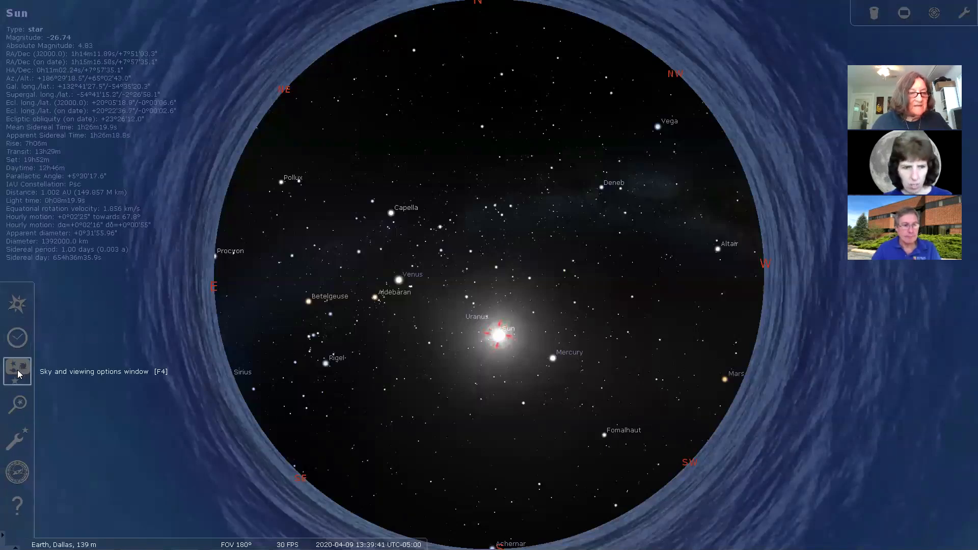
pyautogui.click(17, 368)
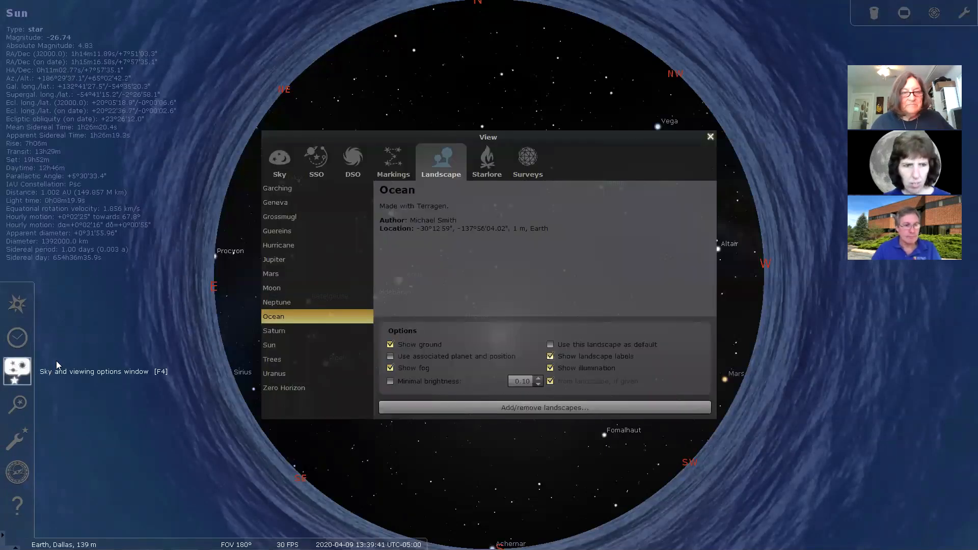
pyautogui.click(288, 168)
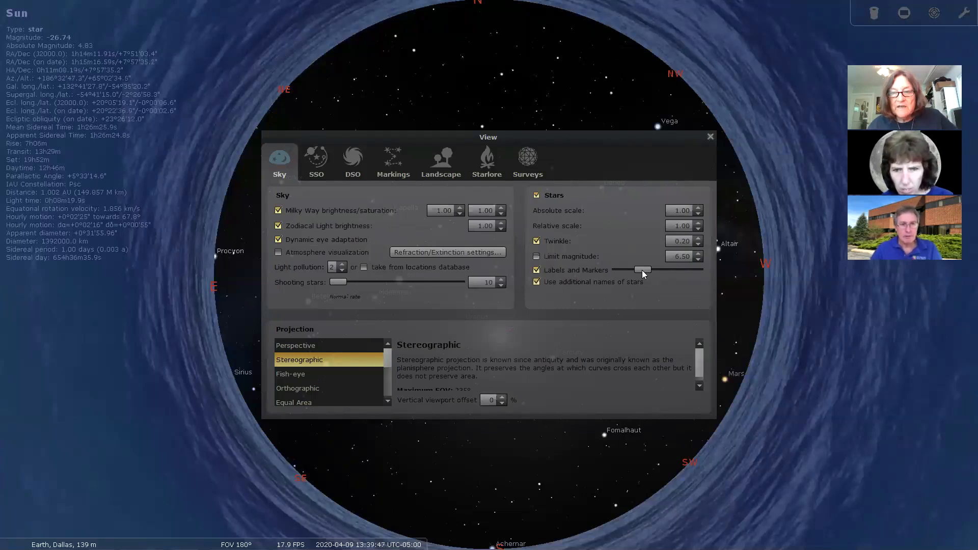
pyautogui.click(486, 155)
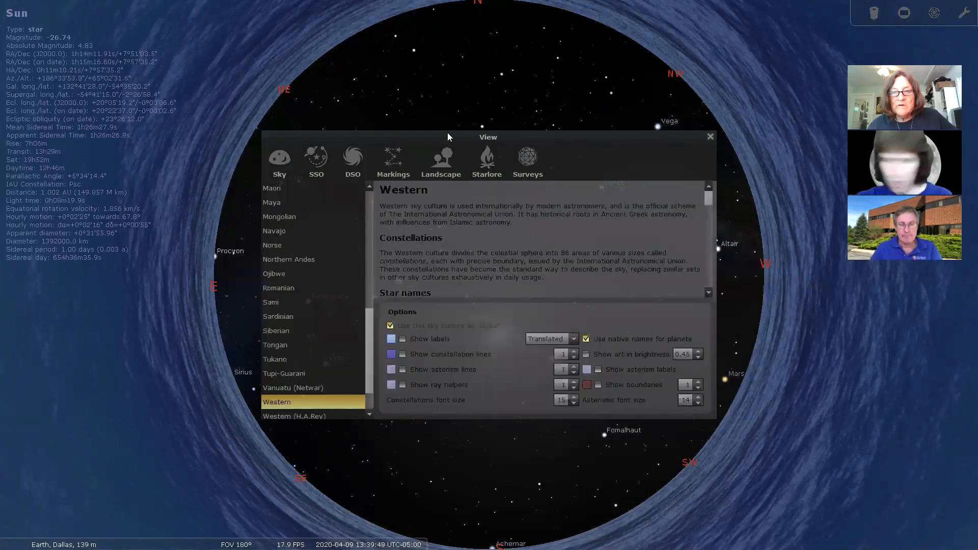
pyautogui.click(283, 157)
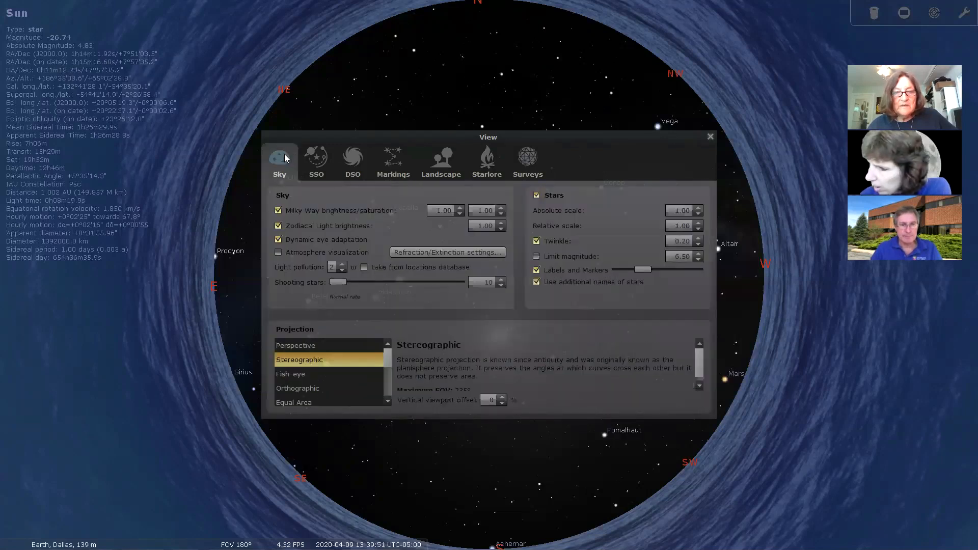
pyautogui.moveTo(643, 270); pyautogui.dragTo(694, 271)
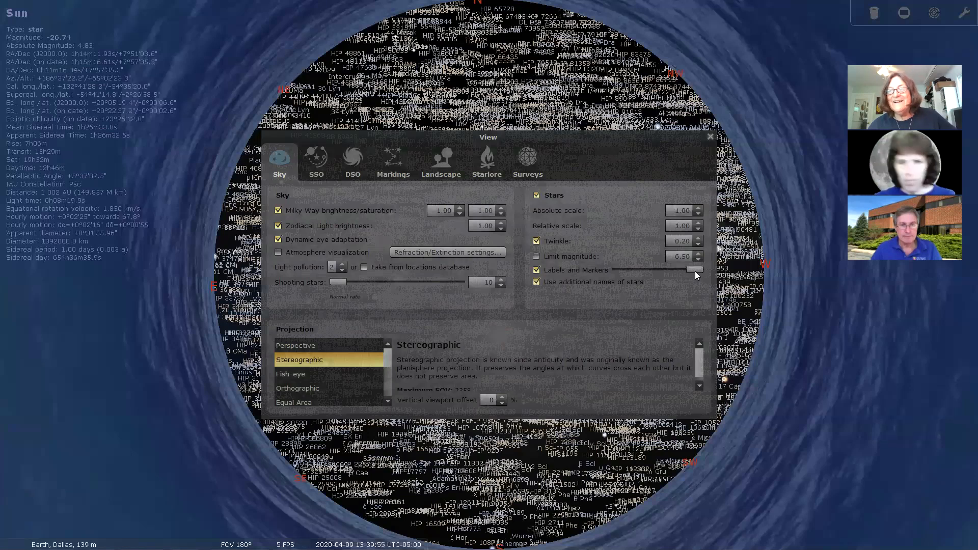
pyautogui.moveTo(695, 271); pyautogui.dragTo(636, 266)
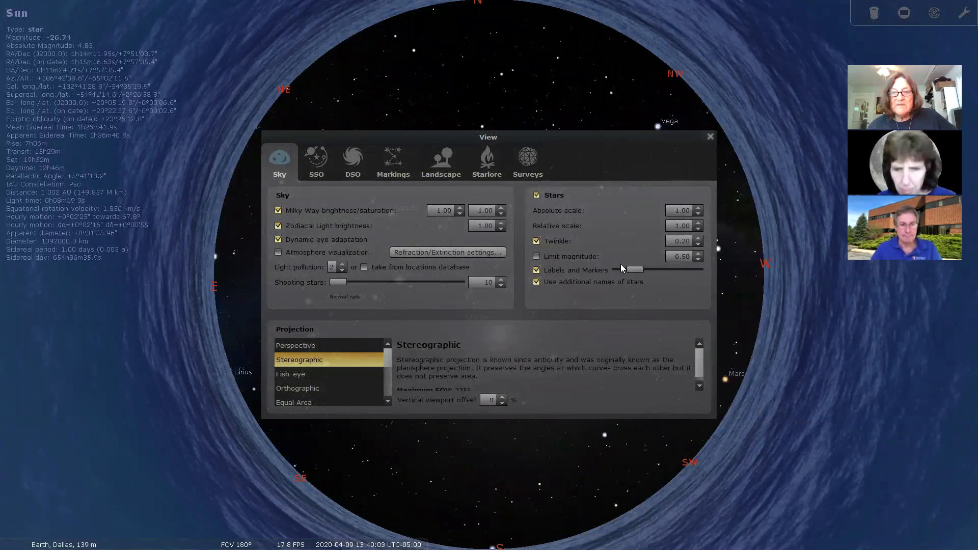
pyautogui.moveTo(633, 268); pyautogui.dragTo(634, 269)
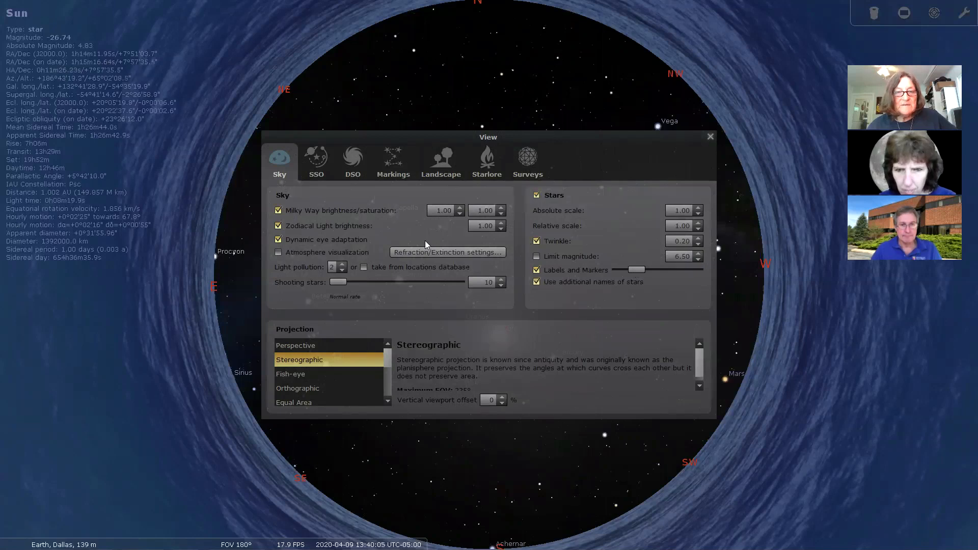
# Raise the shooting stars rate to 81724.
pyautogui.moveTo(340, 280); pyautogui.dragTo(421, 283)
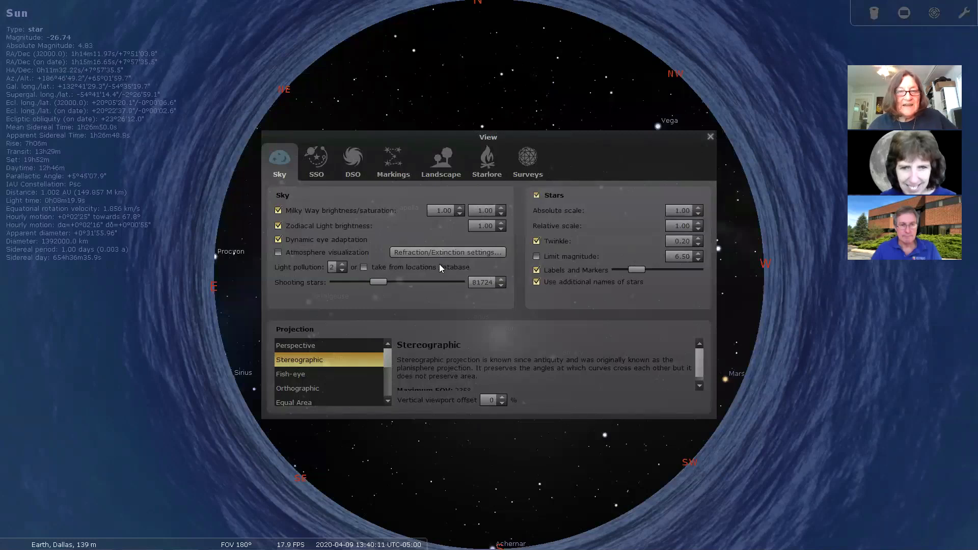
# Set the Milky Way brightness to 3.10, checking it in the sky, and raise the star twinkle to 1.10.
pyautogui.click(459, 208)
pyautogui.click(459, 209)
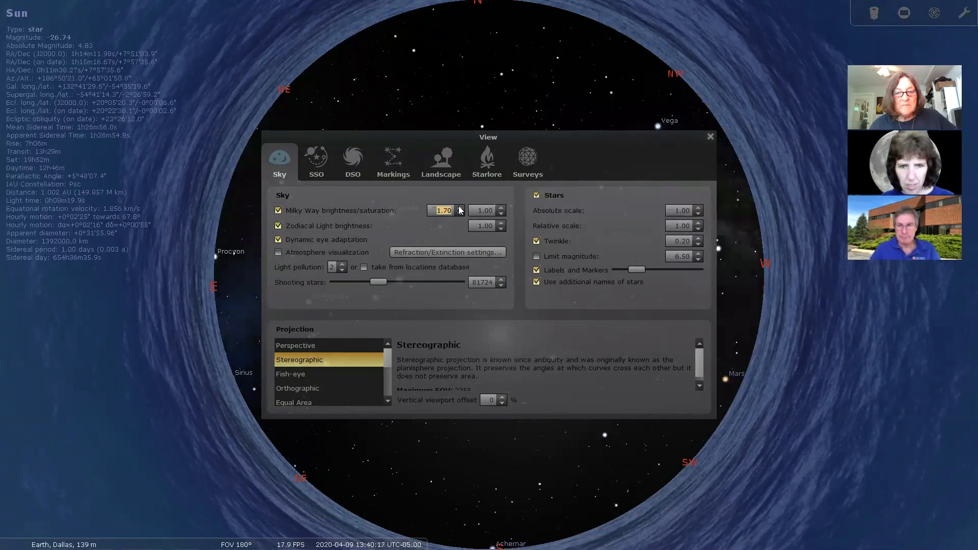
pyautogui.click(459, 208)
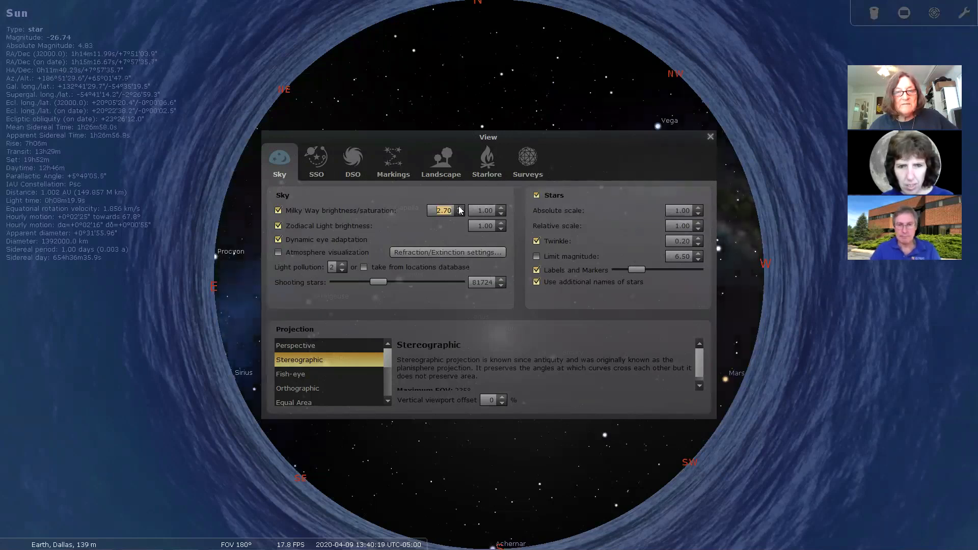
pyautogui.moveTo(424, 149); pyautogui.dragTo(302, 414)
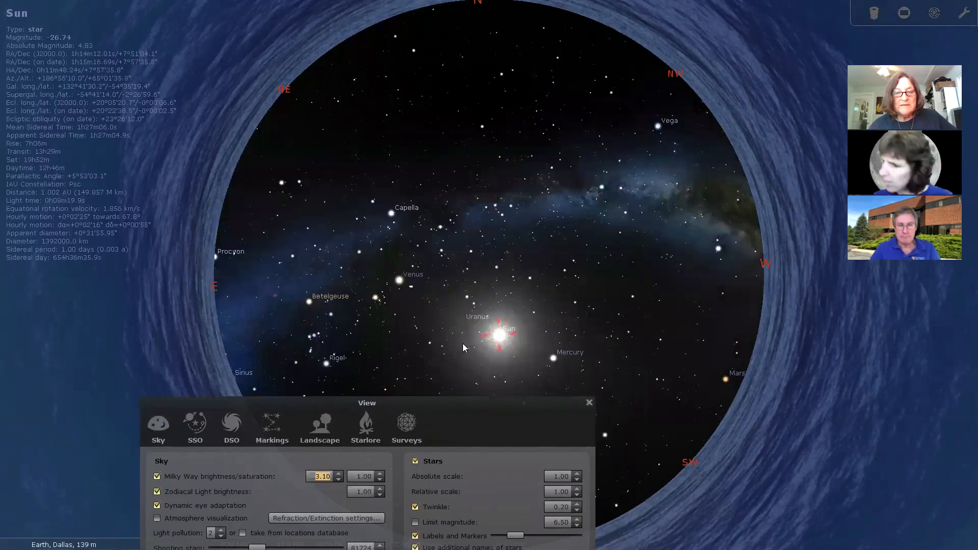
pyautogui.moveTo(451, 403); pyautogui.dragTo(463, 104)
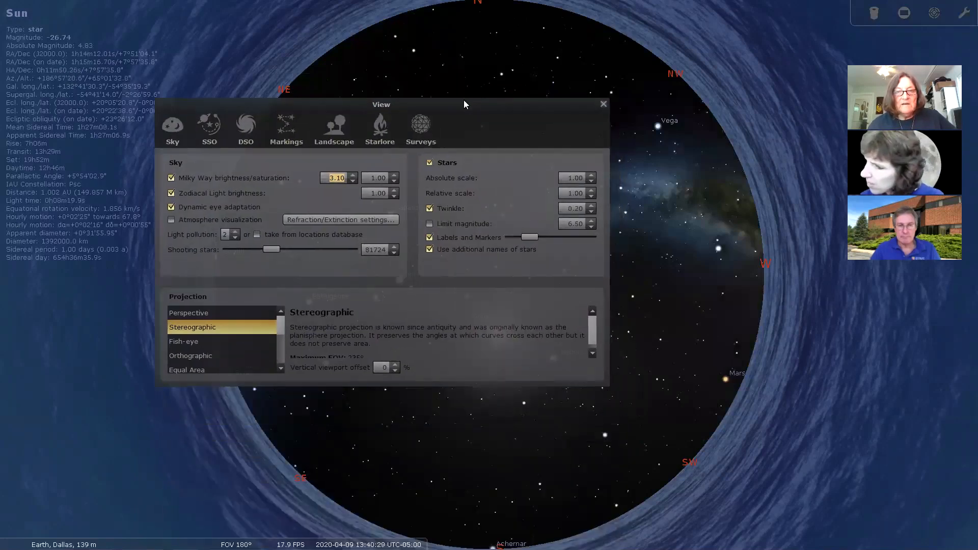
pyautogui.click(589, 206)
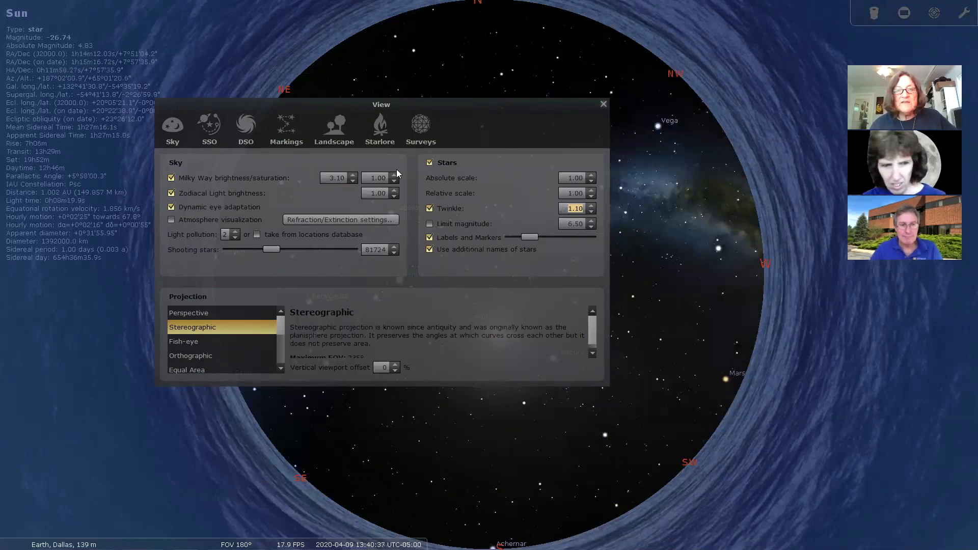
# View the deep-sky surveys list with the 21-cm continuum survey's description, and close the View options.
pyautogui.click(430, 142)
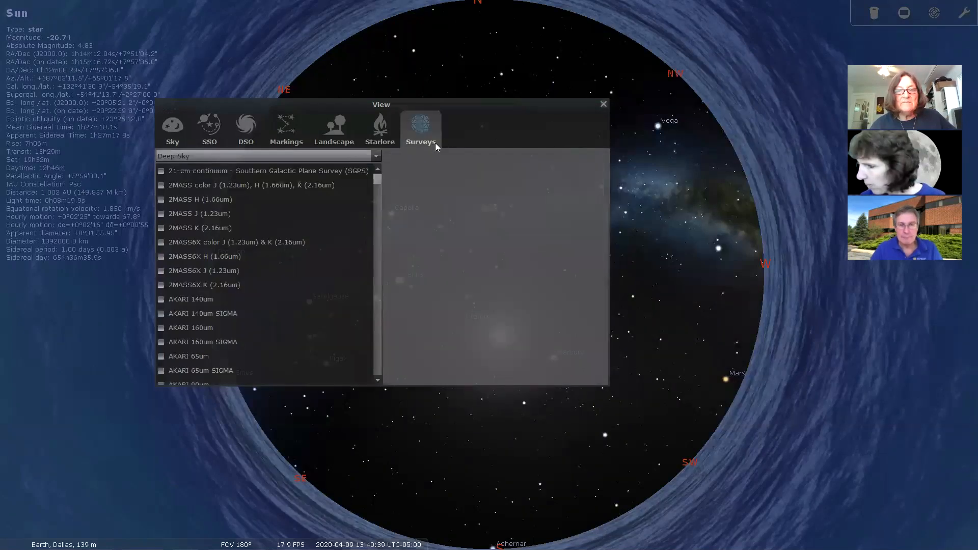
pyautogui.click(177, 128)
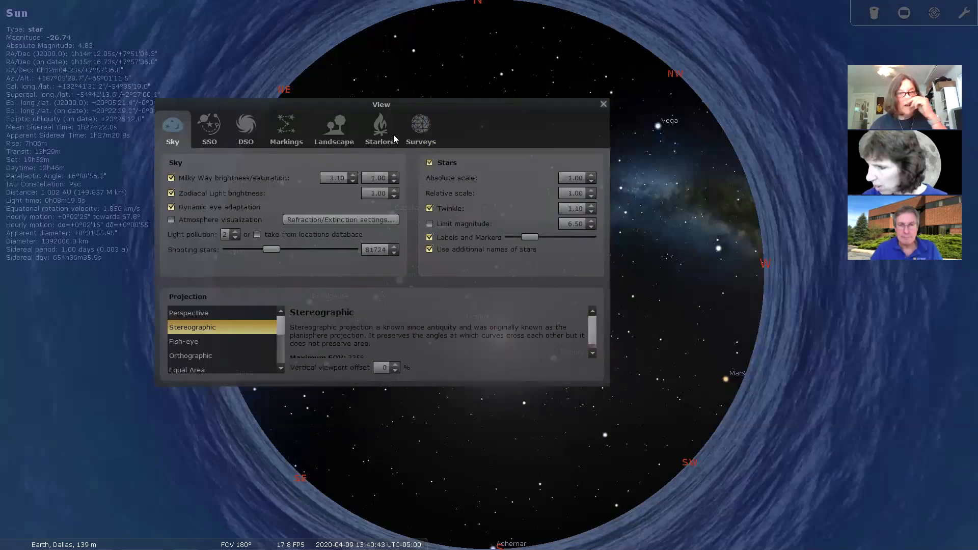
pyautogui.click(434, 138)
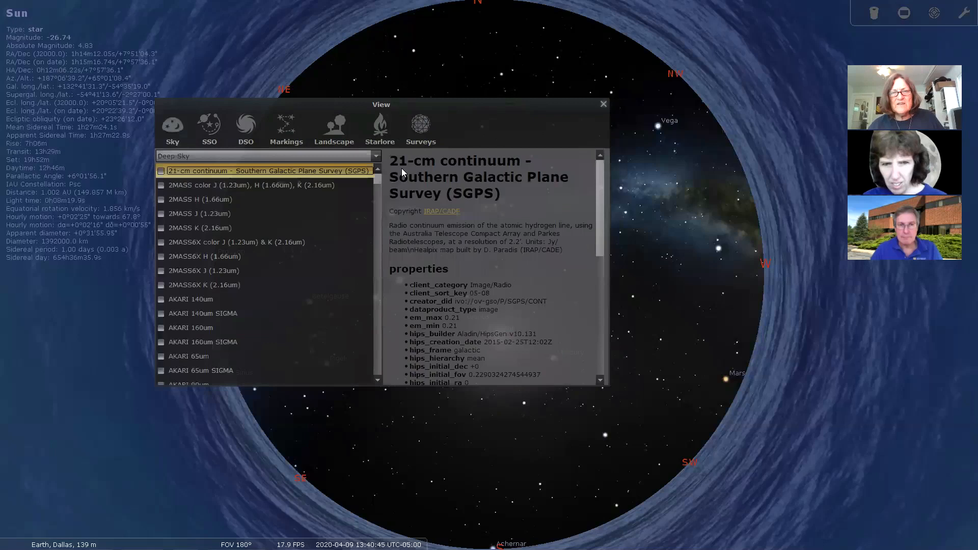
pyautogui.click(603, 103)
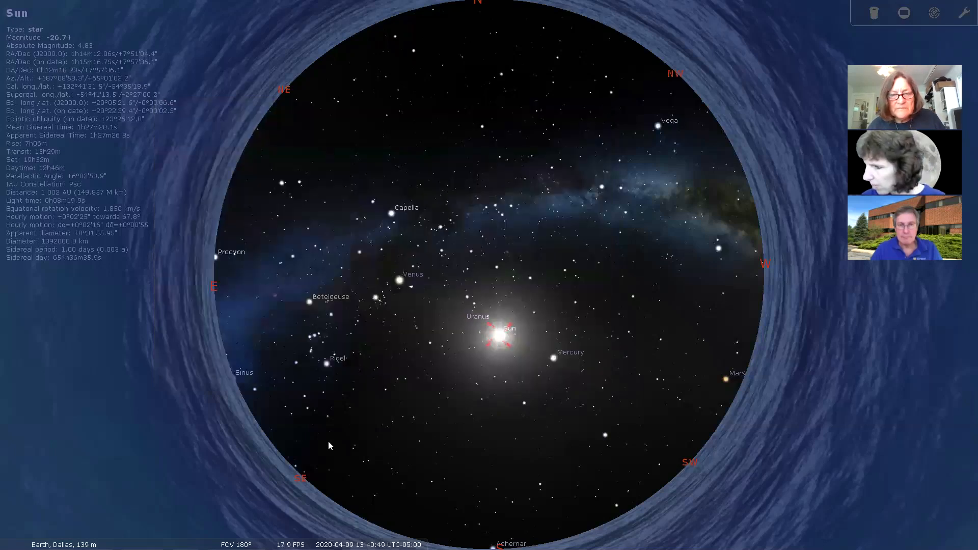
# Switch the atmosphere on and off again to compare the daytime sky with and without it.
pyautogui.press('a')
pyautogui.press('a')
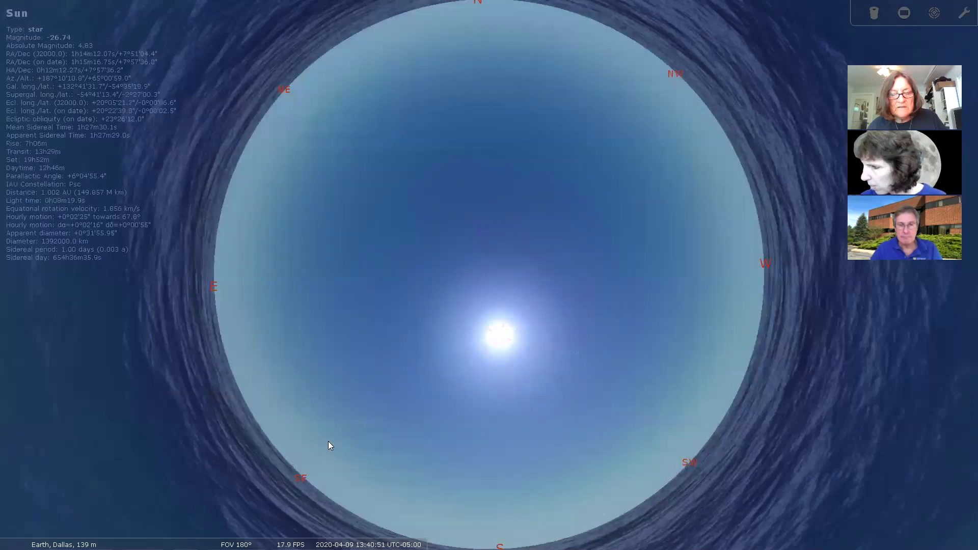
pyautogui.press('a')
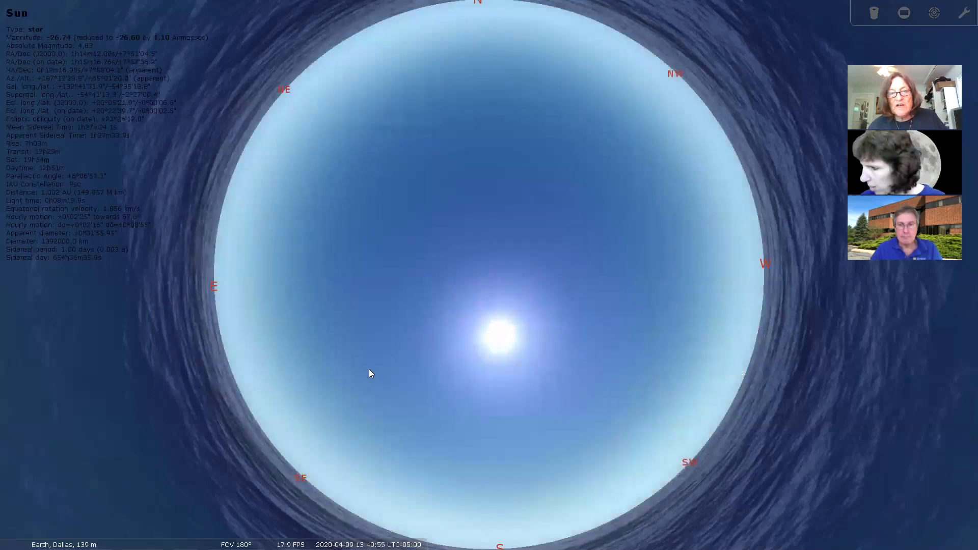
pyautogui.press('a')
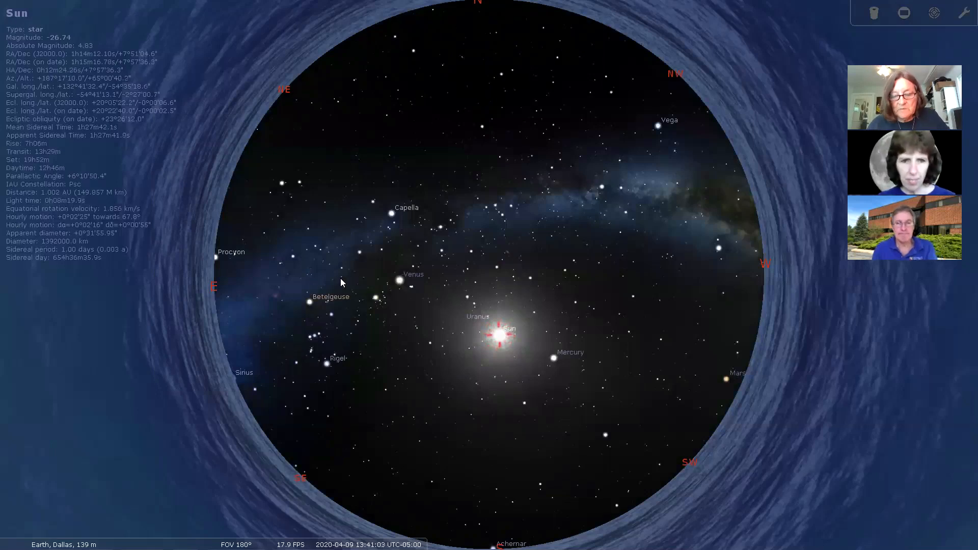
# Run time forward to about 20:43 that evening at normal speed again, and turn the atmosphere on.
pyautogui.press('l')
pyautogui.press('l')
pyautogui.press('l')
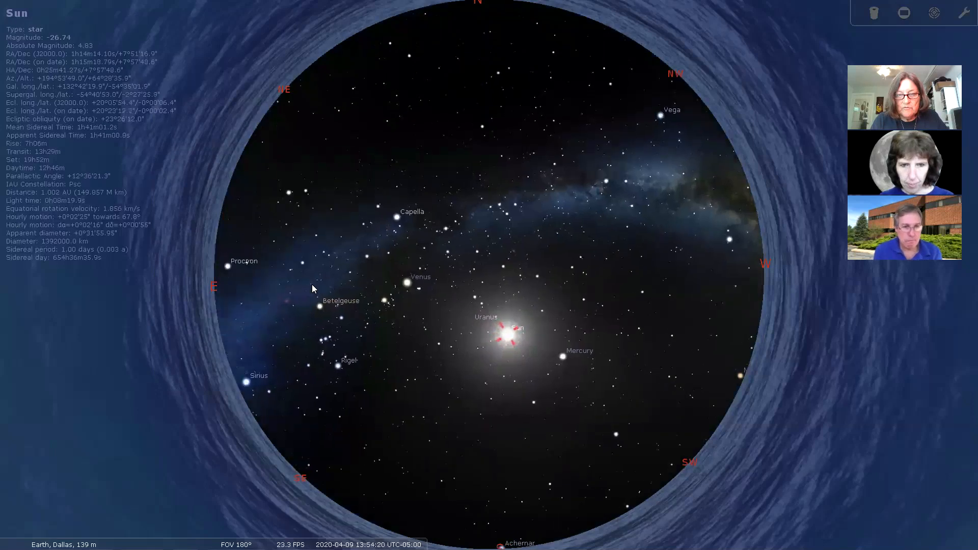
pyautogui.press('l')
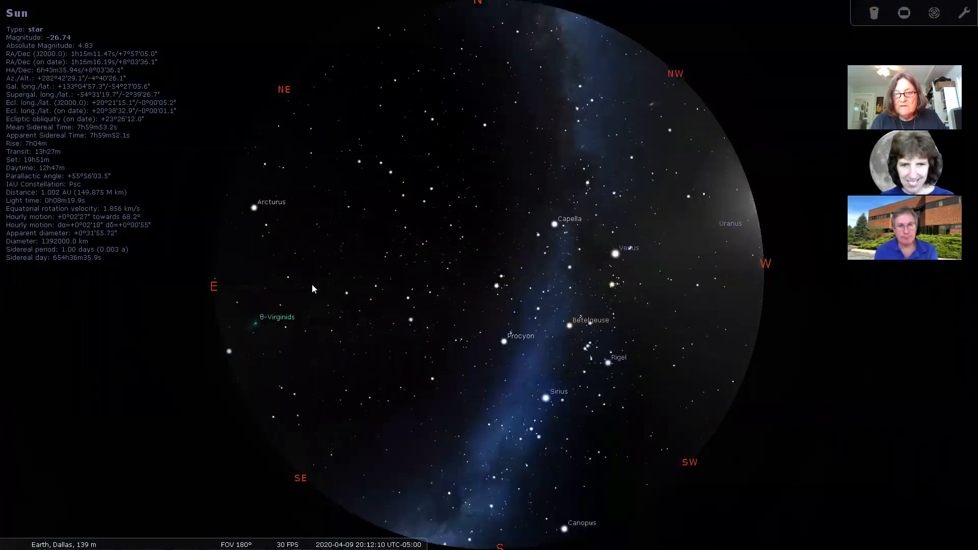
pyautogui.press('k')
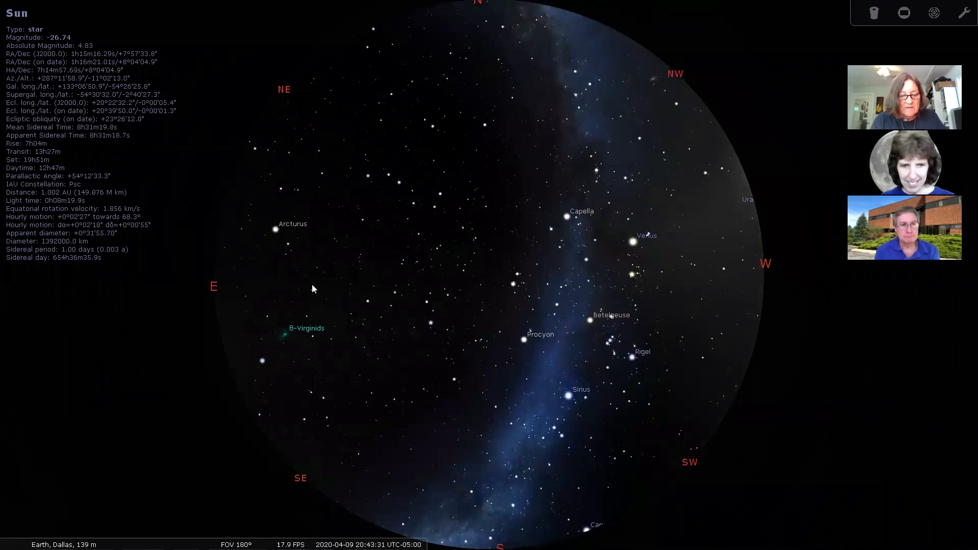
pyautogui.press('a')
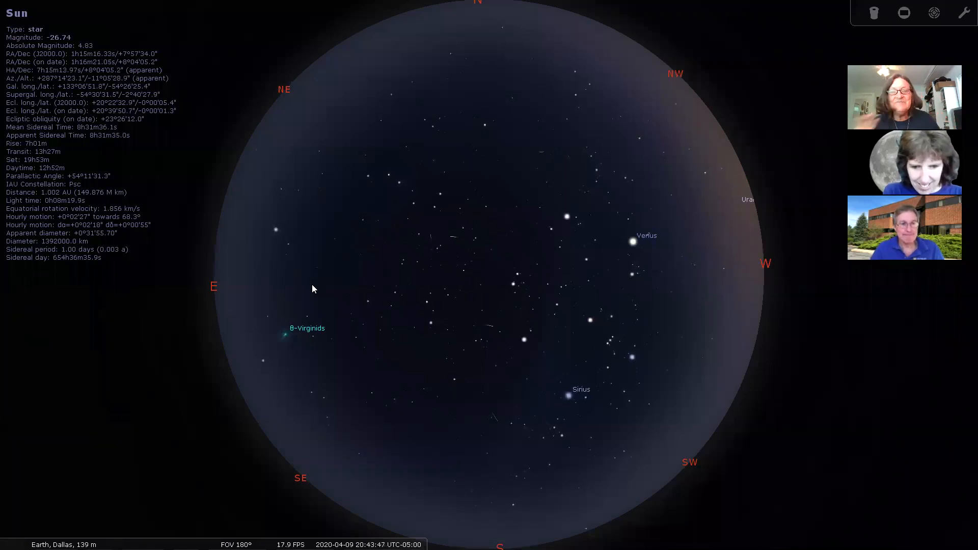
# Show and hide the constellation lines, labels and art one after another over the evening sky.
pyautogui.moveTo(107, 539)
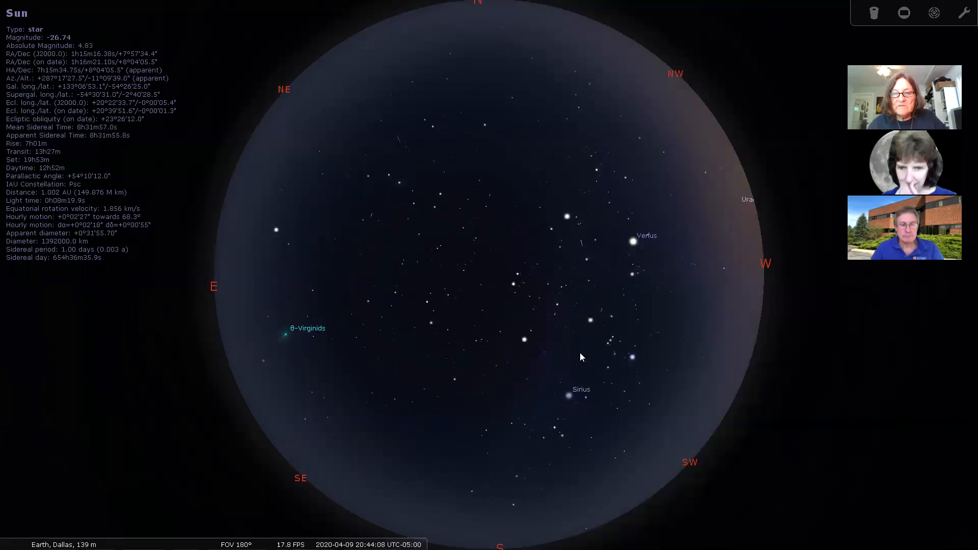
pyautogui.moveTo(97, 522)
pyautogui.click(39, 539)
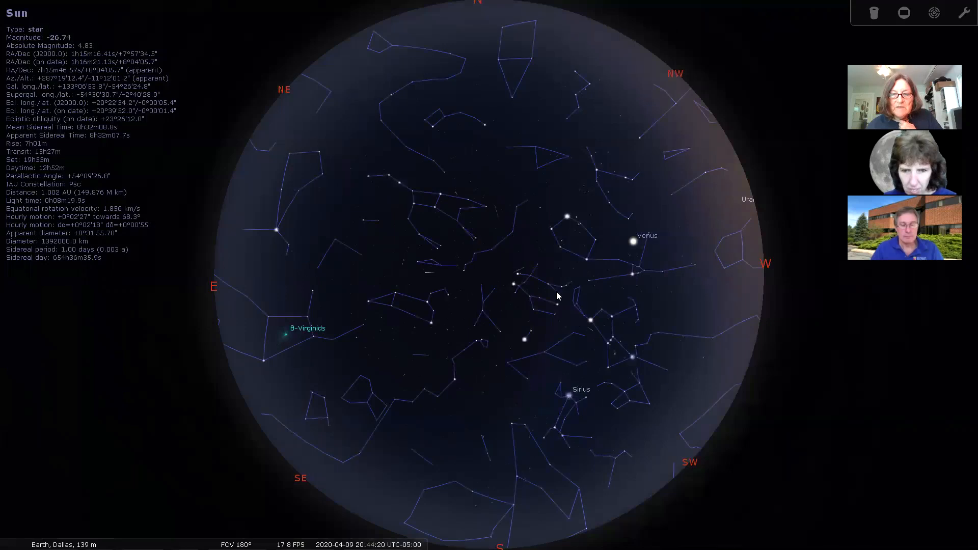
pyautogui.click(39, 538)
pyautogui.click(56, 538)
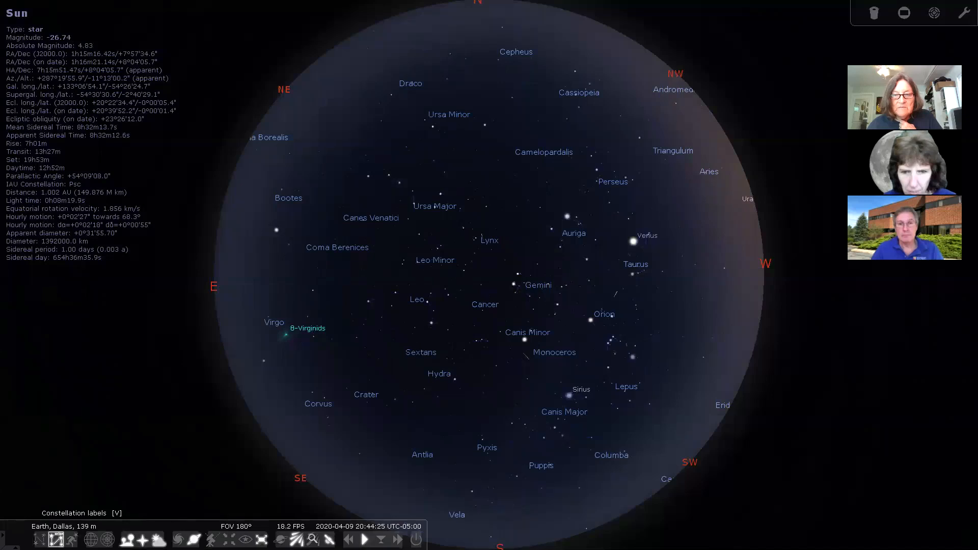
pyautogui.click(56, 539)
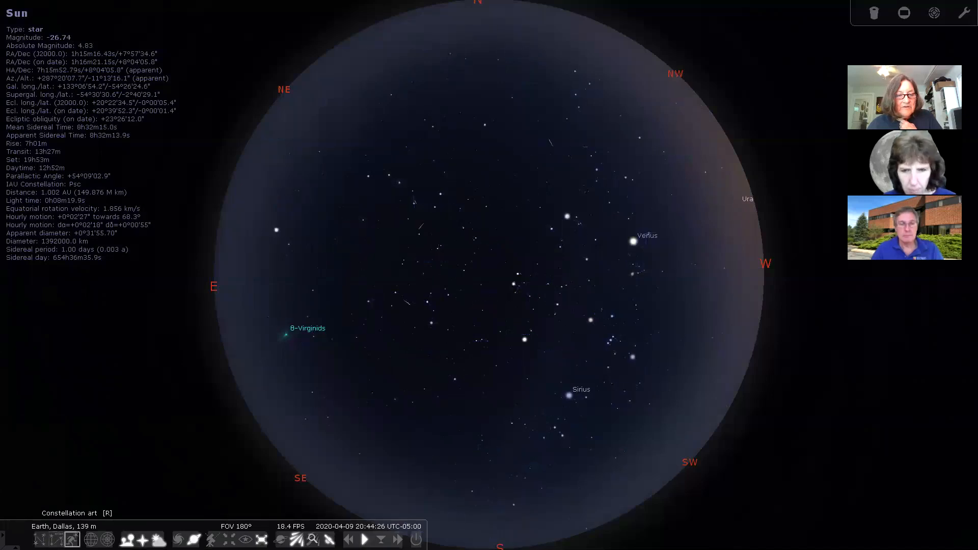
pyautogui.click(72, 538)
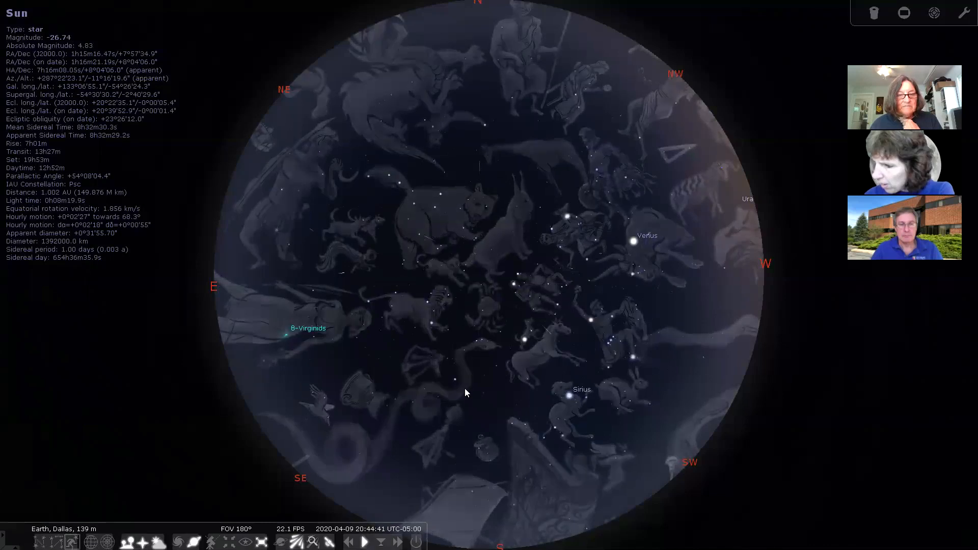
pyautogui.press('r')
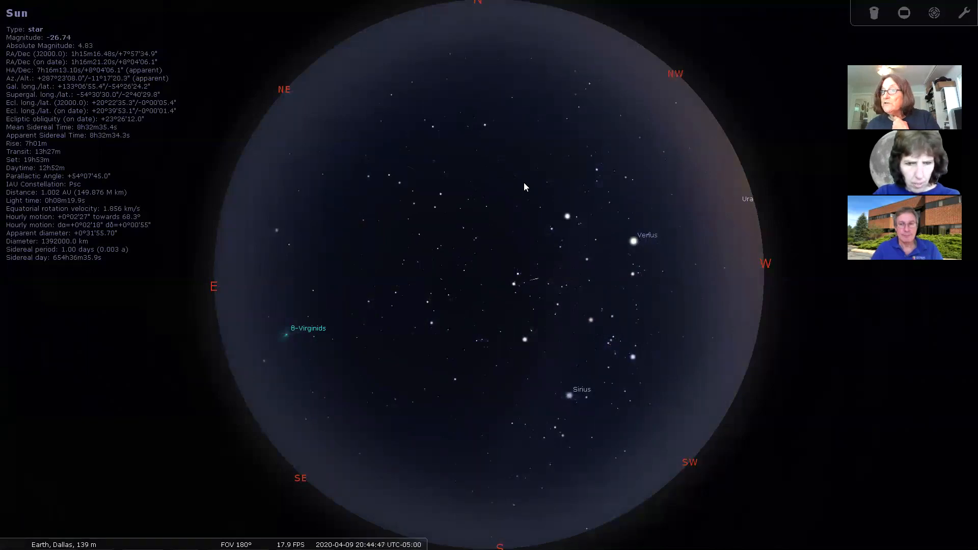
# Turn on the constellation labels and select the star Betelgeuse in Orion.
pyautogui.moveTo(21, 403)
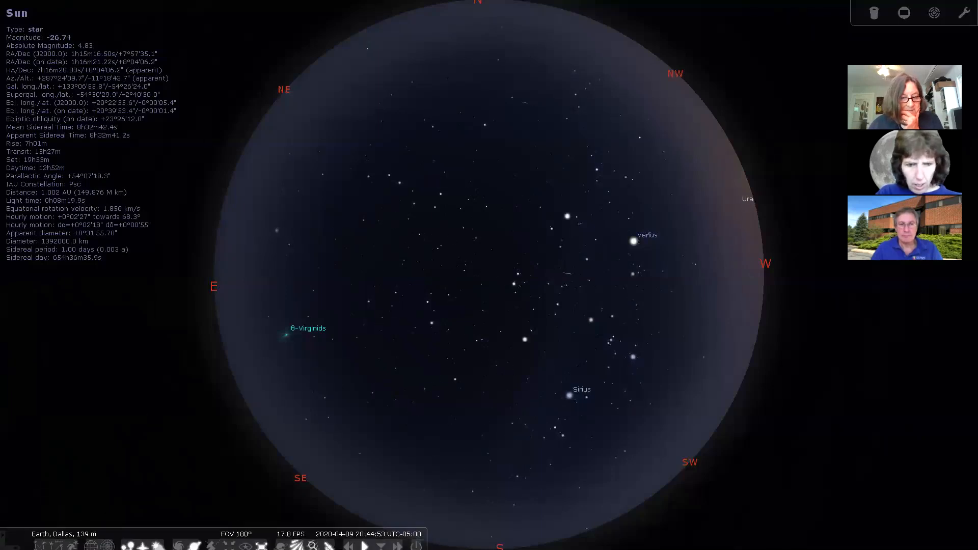
pyautogui.click(56, 544)
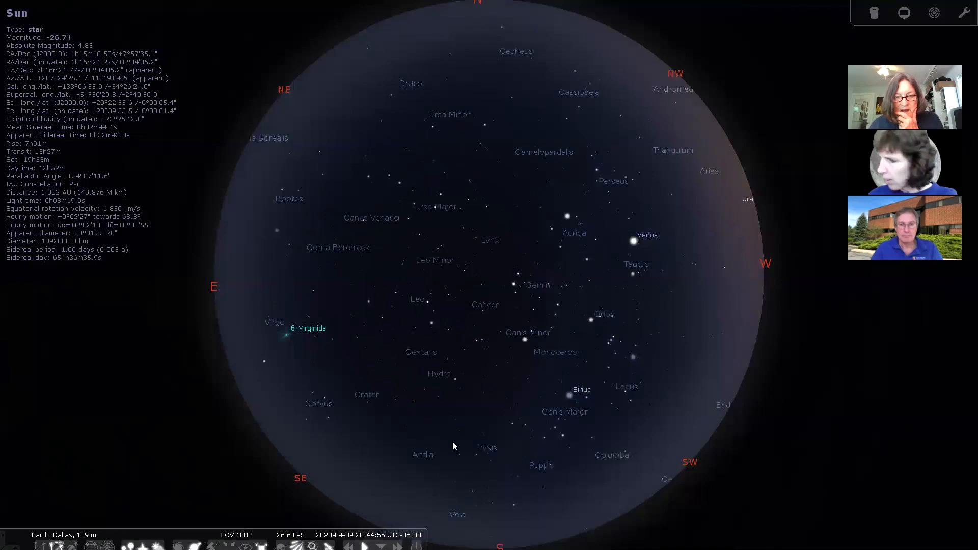
pyautogui.click(610, 316)
pyautogui.click(599, 313)
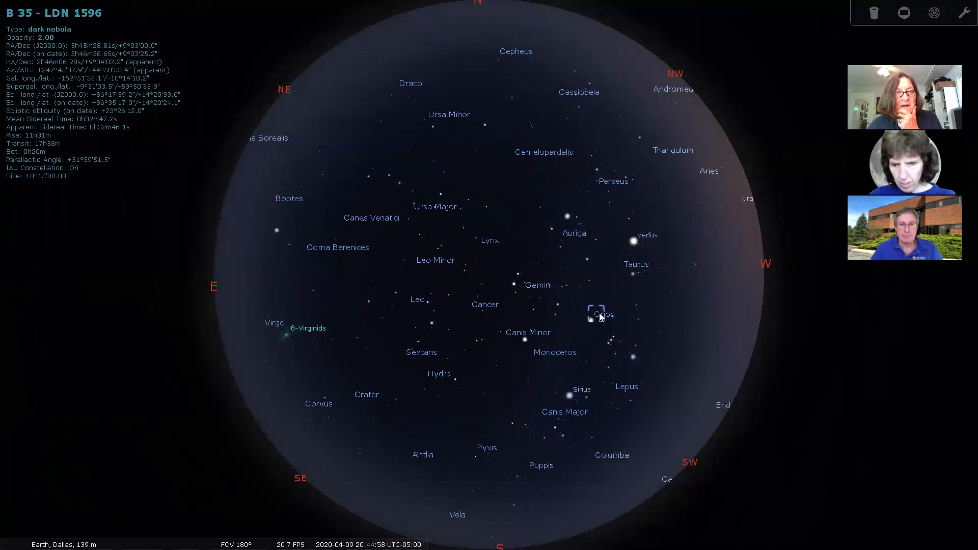
pyautogui.click(592, 321)
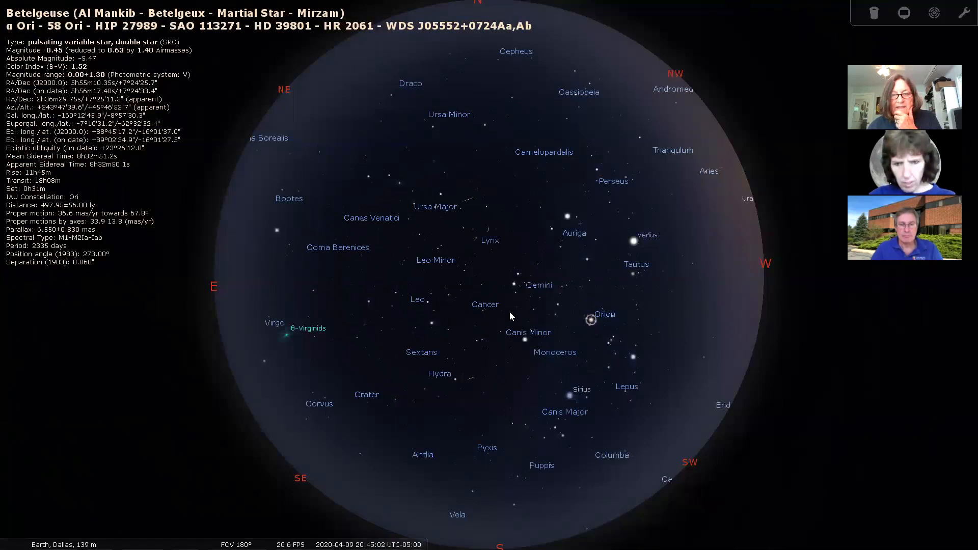
# Display the constellation art over the sky, clear the star selection, and hide the art again.
pyautogui.moveTo(33, 511)
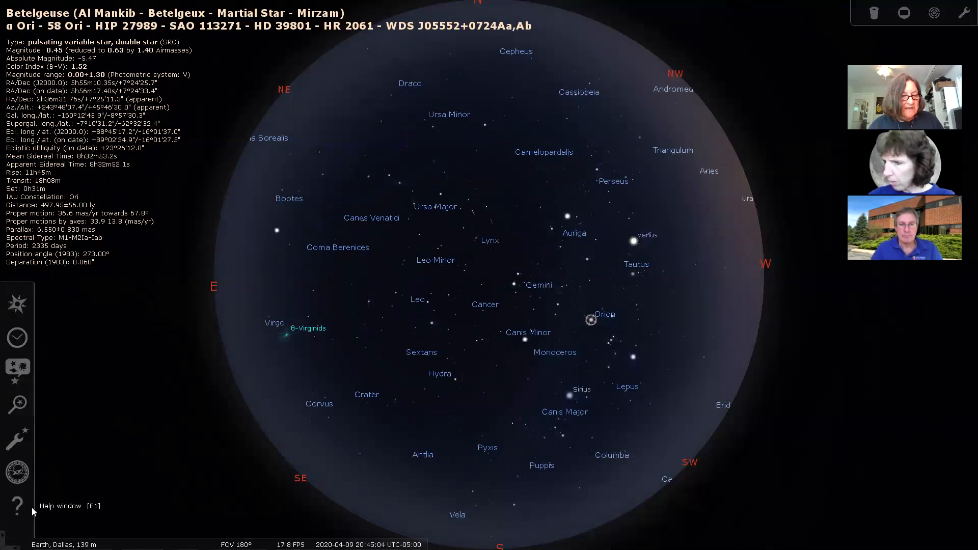
pyautogui.moveTo(126, 541)
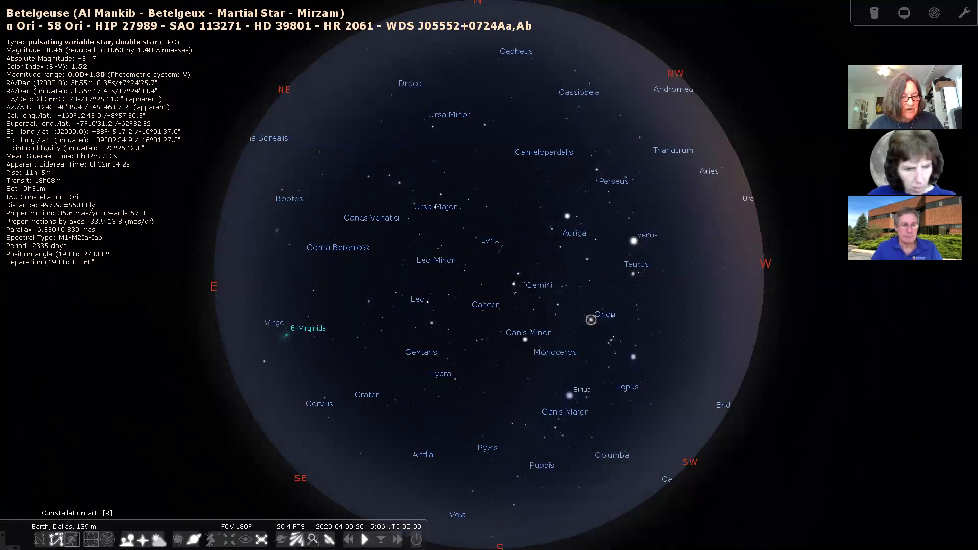
pyautogui.click(73, 539)
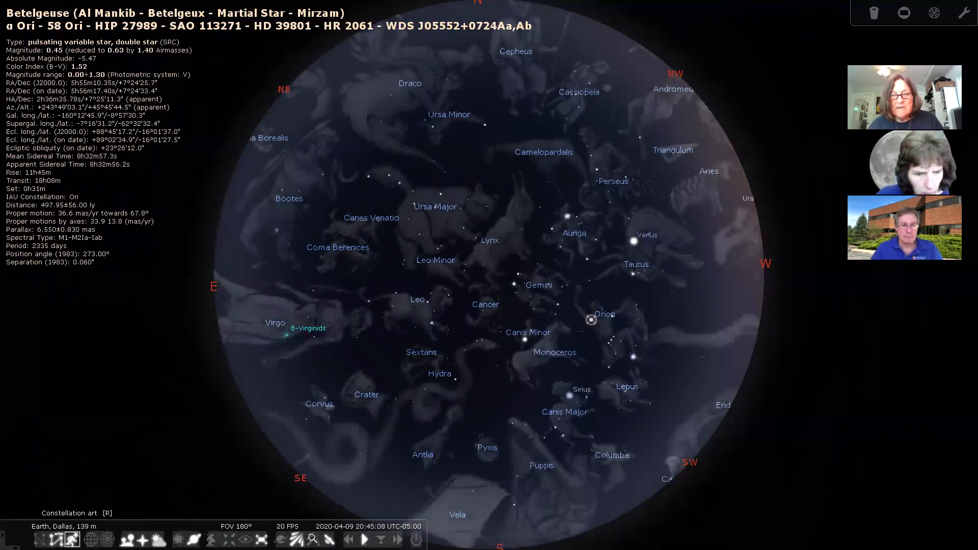
pyautogui.rightClick(591, 318)
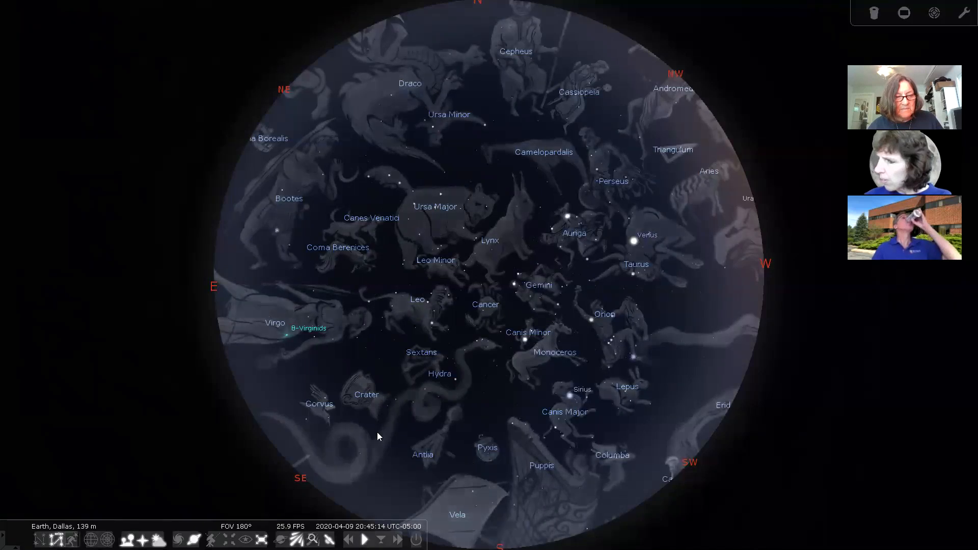
pyautogui.press('r')
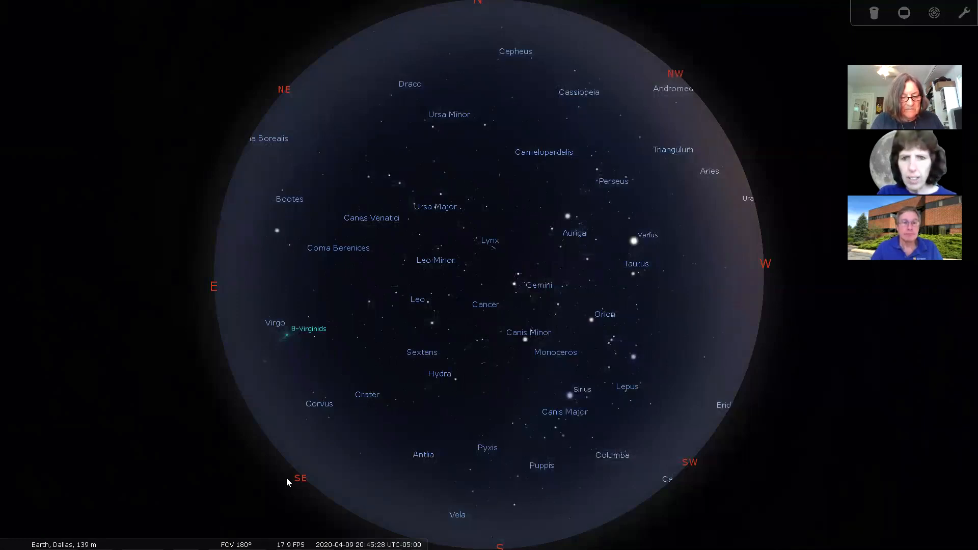
# Show the ray helper lines linking the bright stars across constellations, and hide them again.
pyautogui.hotkey('alt', 'r')
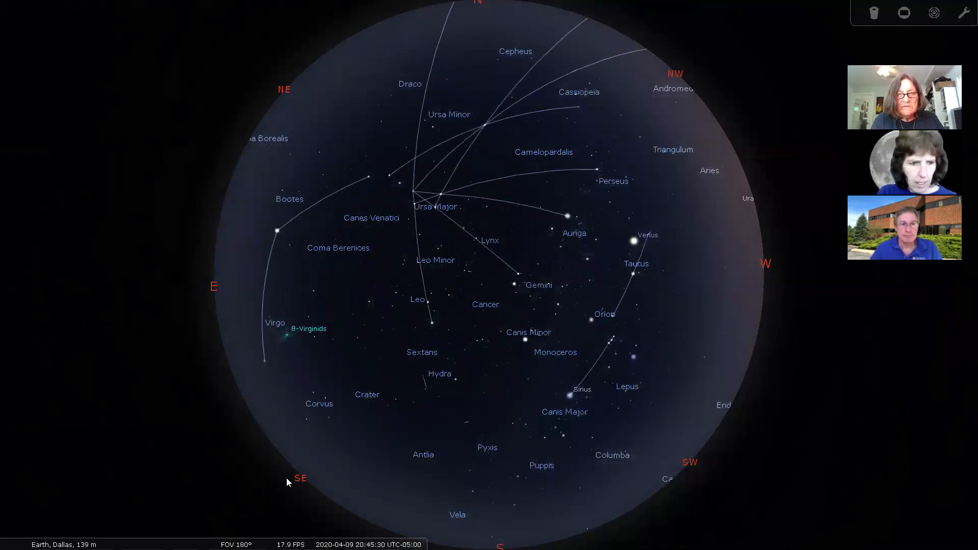
pyautogui.hotkey('alt', 'r')
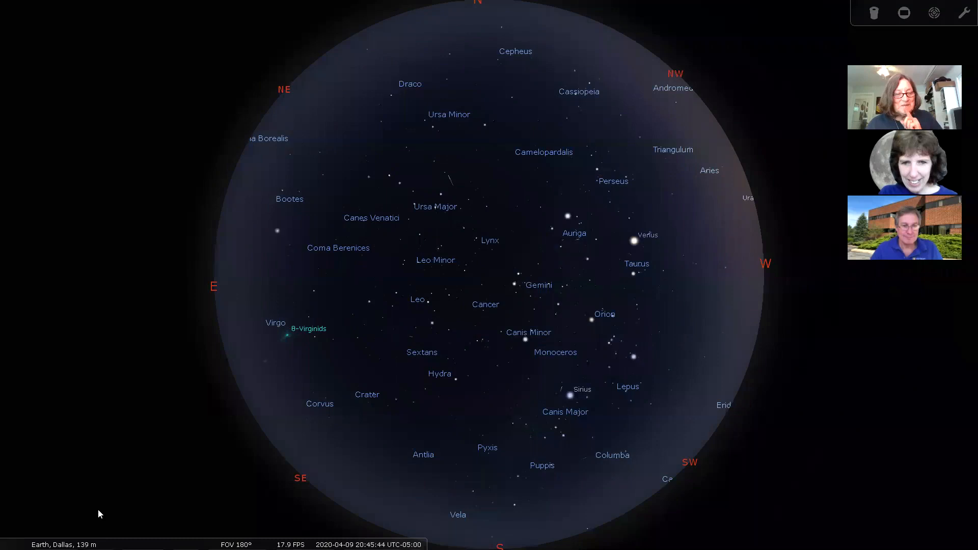
# Open the Configuration window and turn off the constellation labels.
pyautogui.moveTo(4, 453)
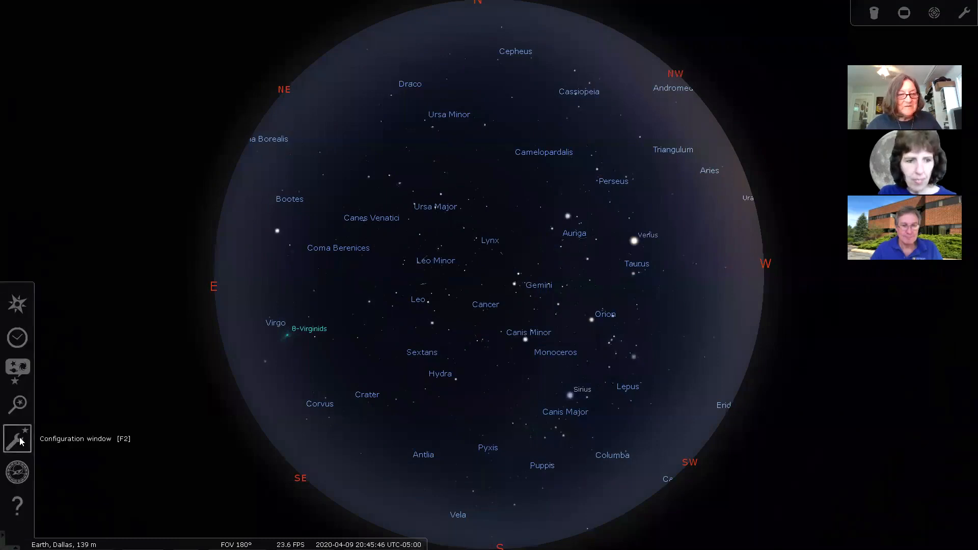
pyautogui.click(21, 441)
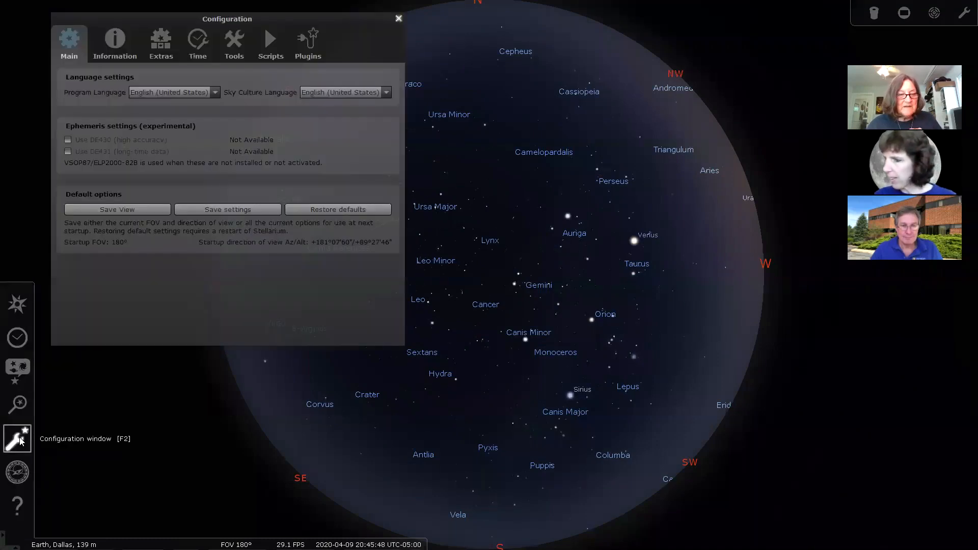
pyautogui.click(218, 499)
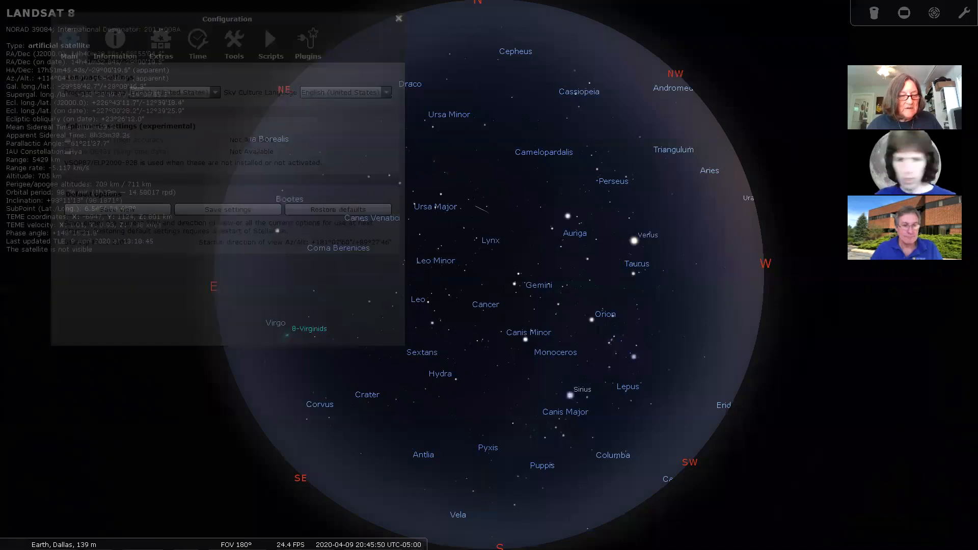
pyautogui.click(109, 542)
pyautogui.click(56, 539)
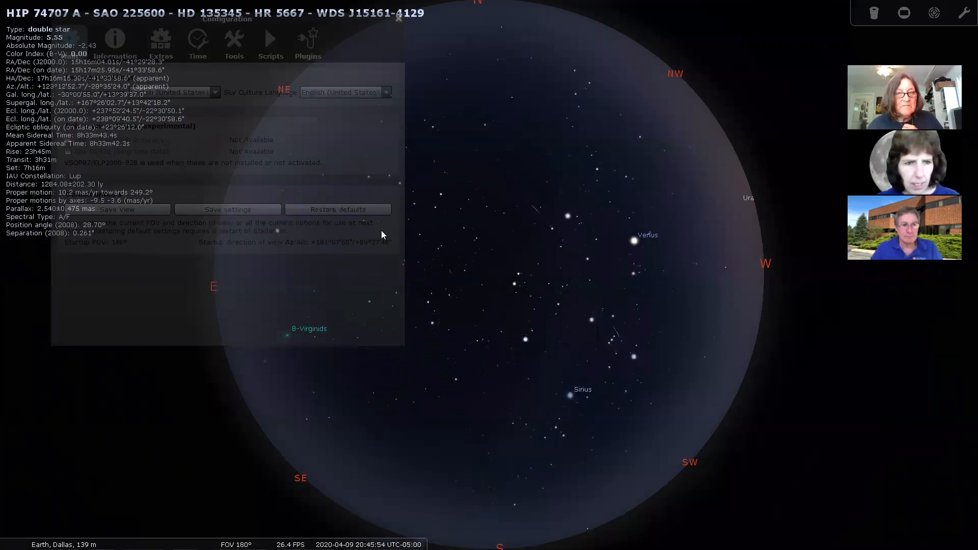
# Save the current view and settings as the startup defaults and close the Configuration window.
pyautogui.click(374, 60)
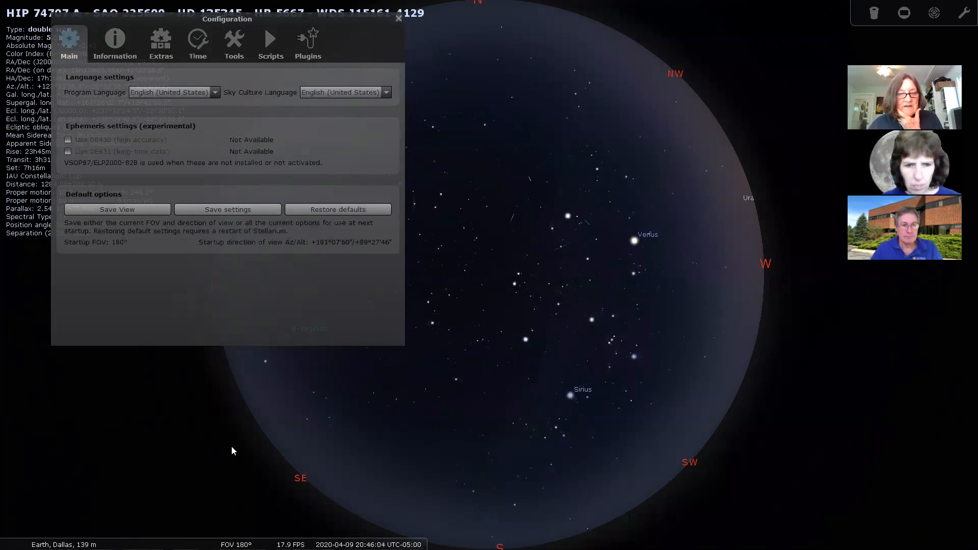
pyautogui.click(201, 207)
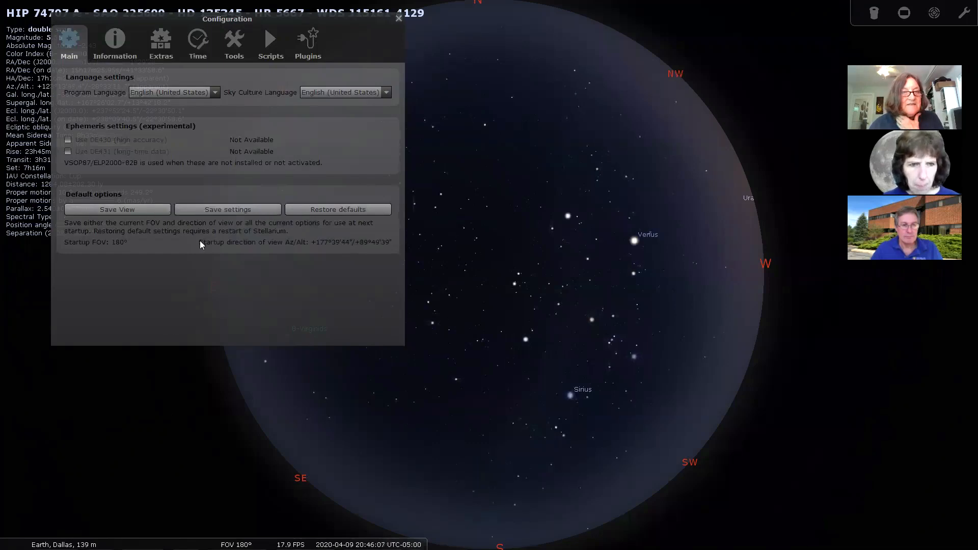
pyautogui.click(399, 18)
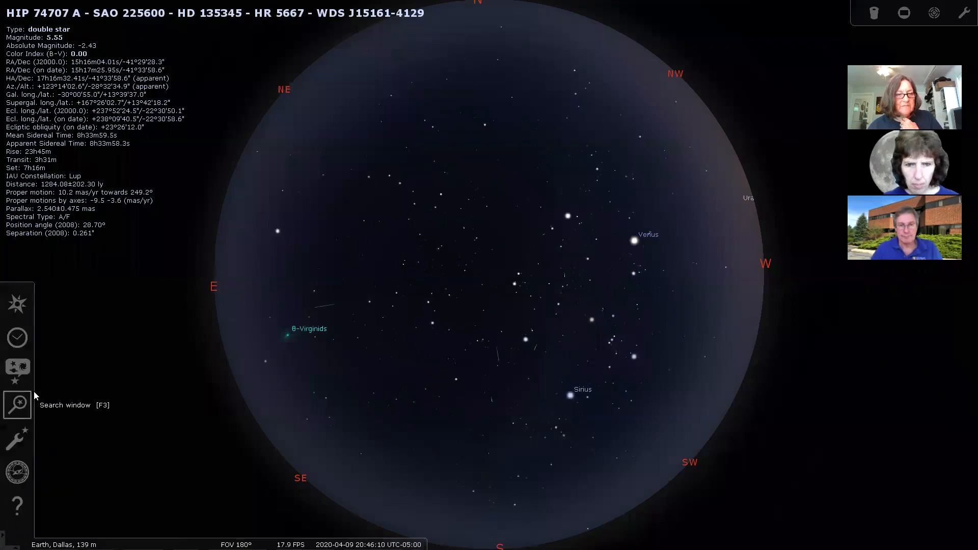
# Quit Stellarium and return to the Windows desktop.
pyautogui.moveTo(43, 505)
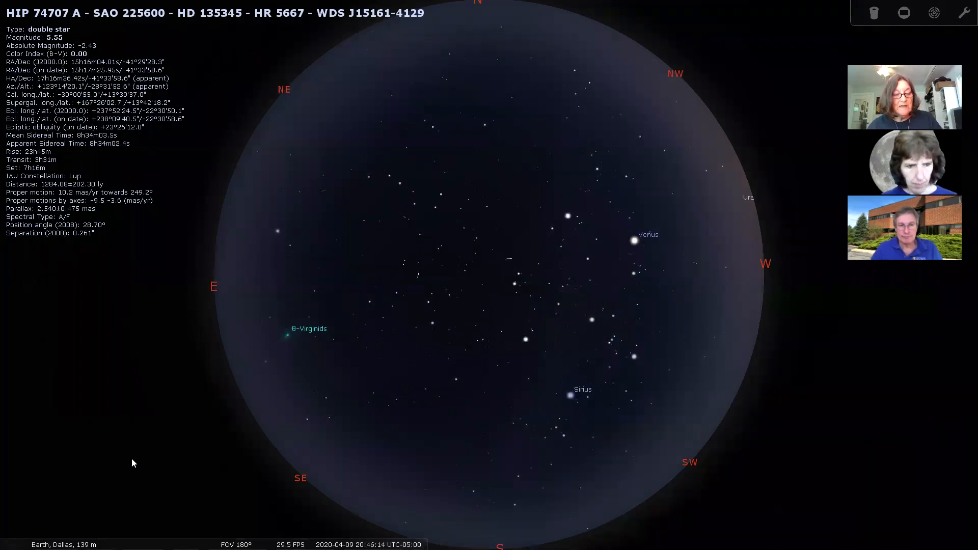
pyautogui.click(168, 438)
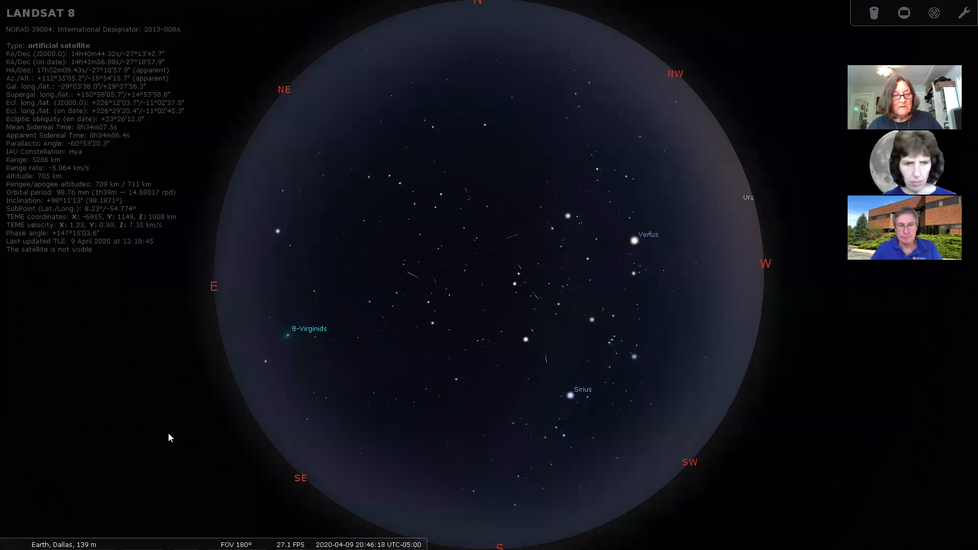
pyautogui.hotkey('ctrl', 'q')
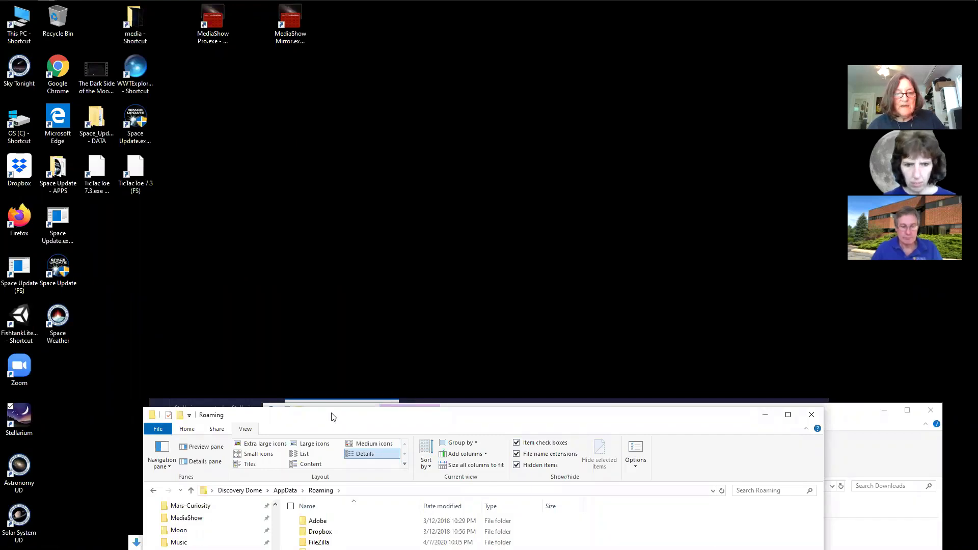
# Arrange the Roaming and Downloads File Explorer windows on the desktop so both can be seen, with Roaming in front.
pyautogui.moveTo(332, 416); pyautogui.dragTo(366, 104)
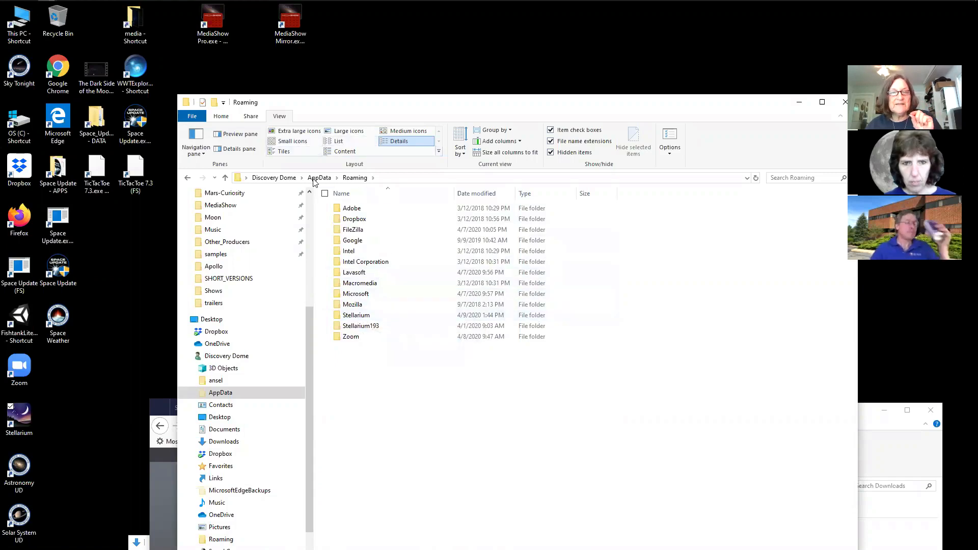
pyautogui.moveTo(384, 118); pyautogui.dragTo(393, 333)
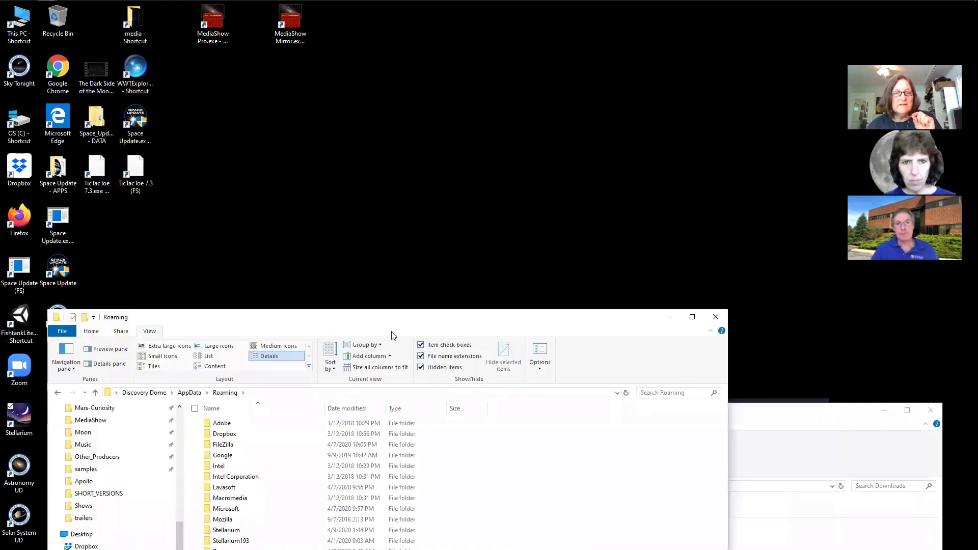
pyautogui.click(772, 444)
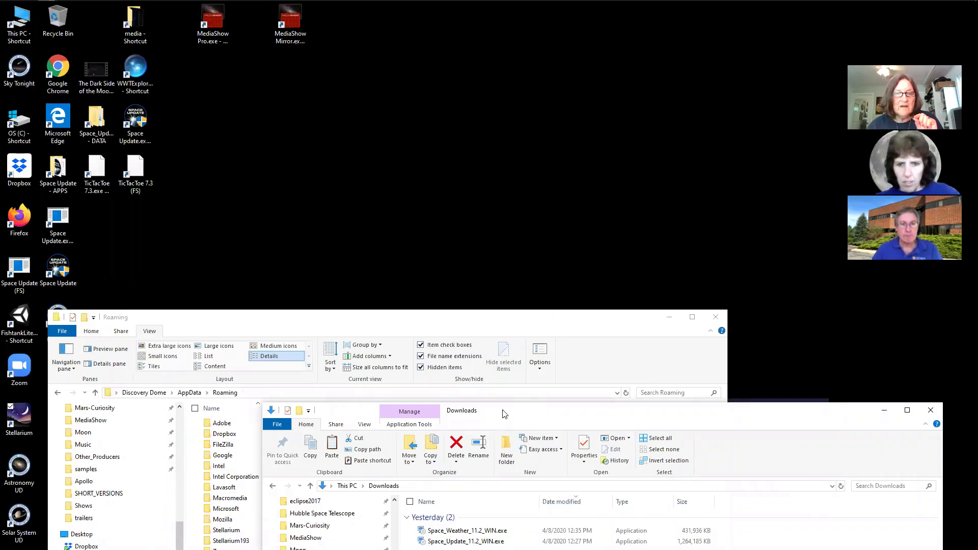
pyautogui.moveTo(505, 414); pyautogui.dragTo(512, 55)
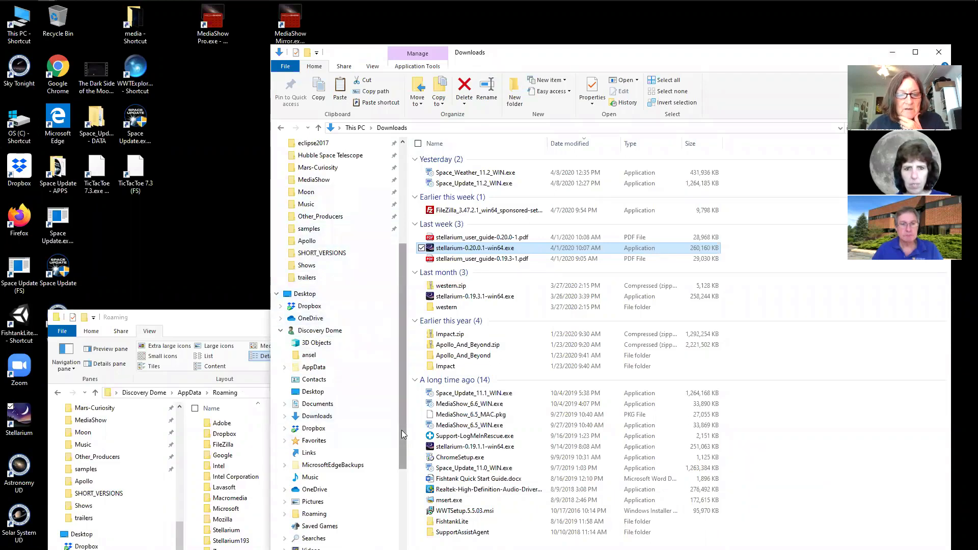
pyautogui.hotkey('alt', 'Tab')
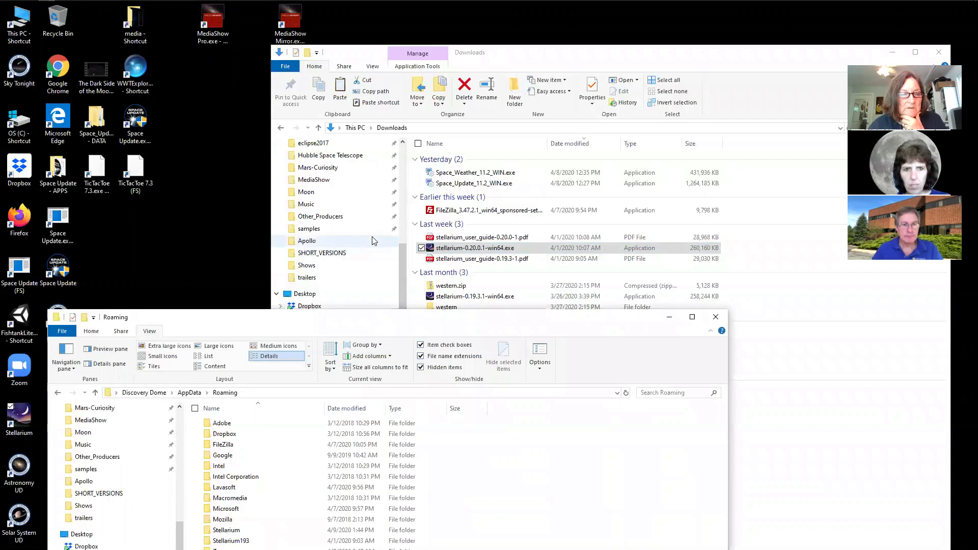
# Bring the other File Explorer window forward and switch it from its folder to This PC.
pyautogui.click(371, 237)
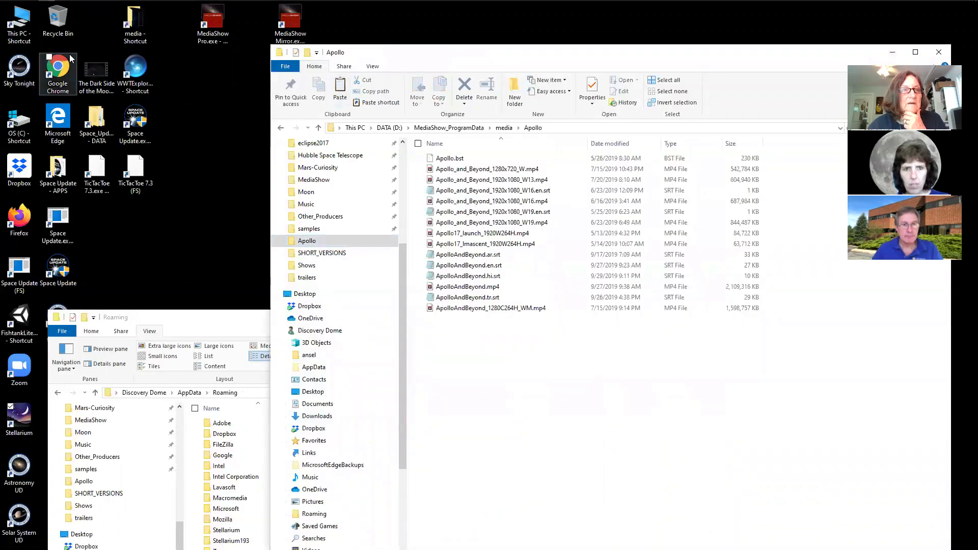
pyautogui.click(19, 23)
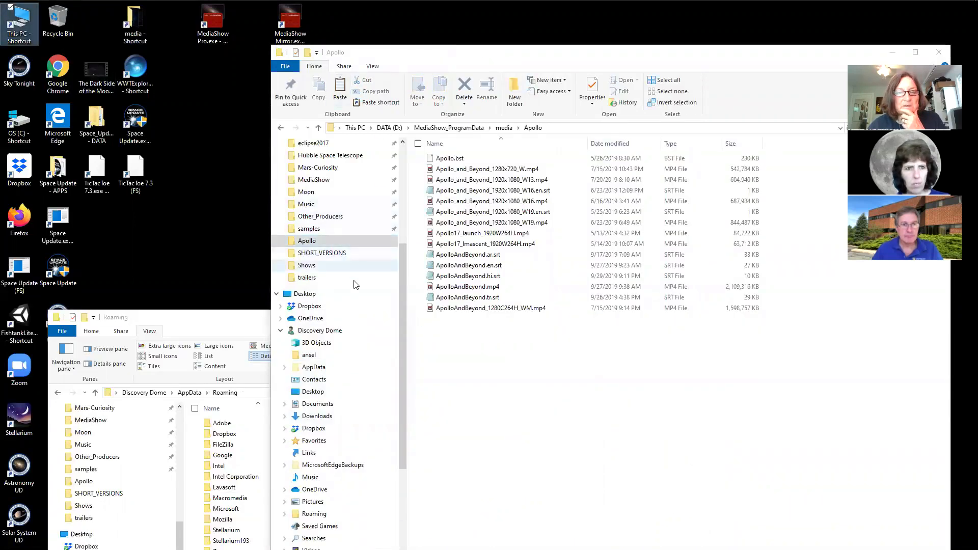
pyautogui.moveTo(399, 291); pyautogui.dragTo(402, 441)
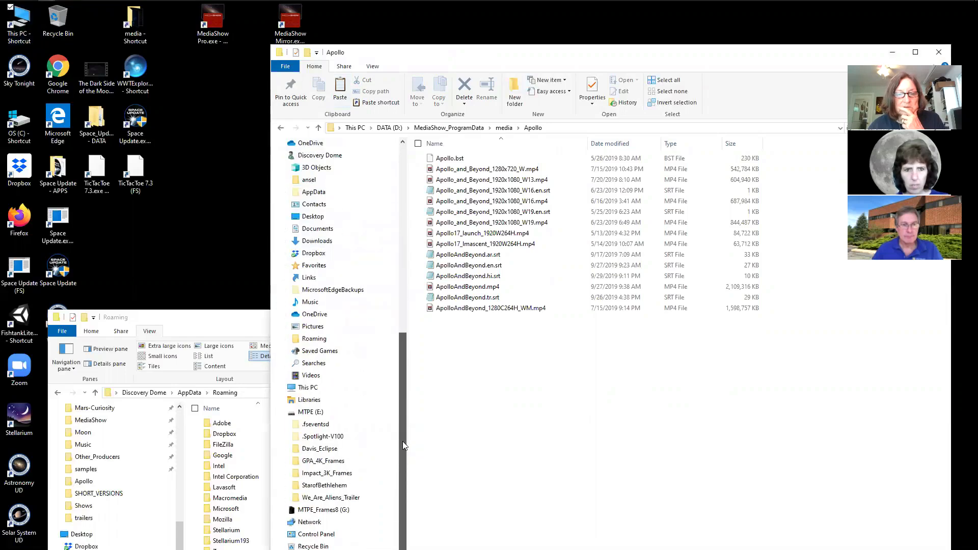
pyautogui.click(315, 387)
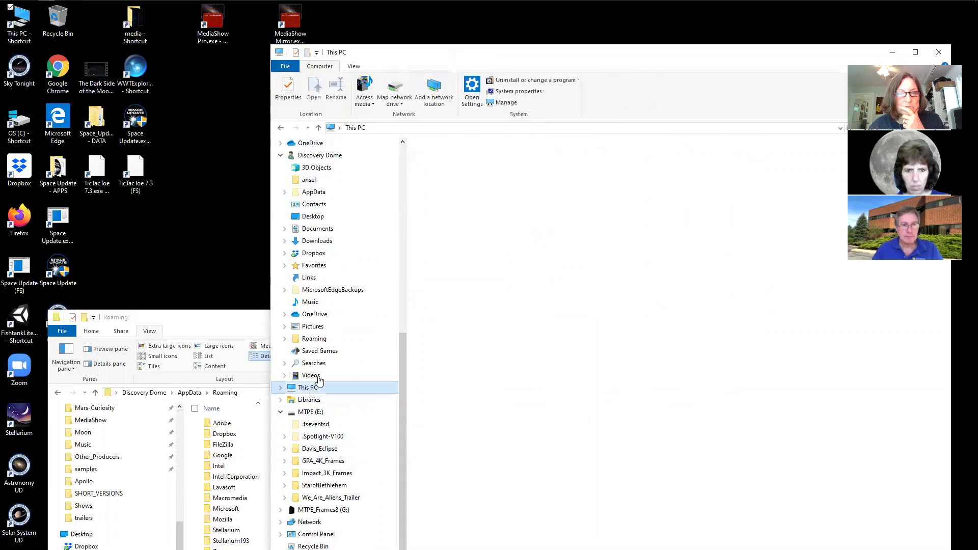
# Open the Stellarium folder inside Program Files on the OS (C:) drive and move its window higher on the desktop.
pyautogui.click(451, 249)
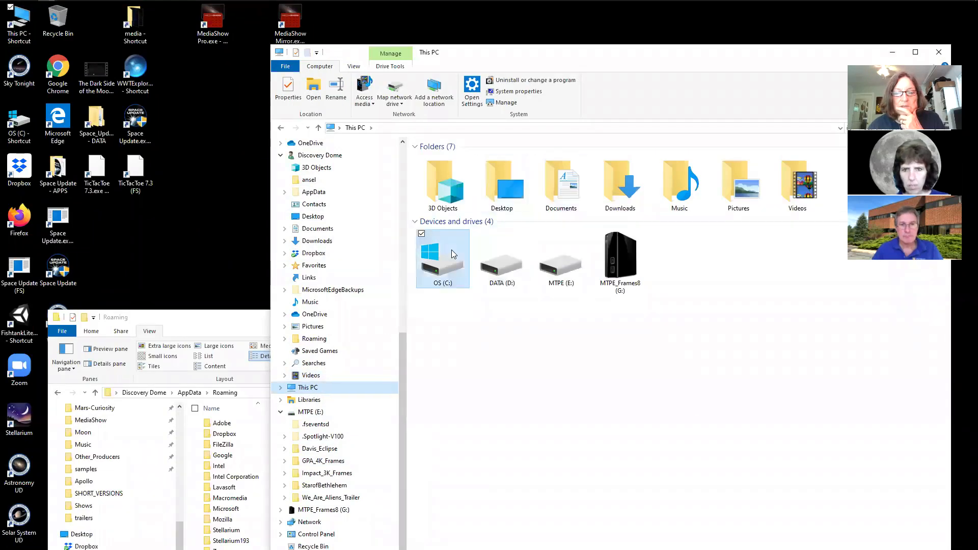
pyautogui.doubleClick(451, 249)
pyautogui.click(461, 227)
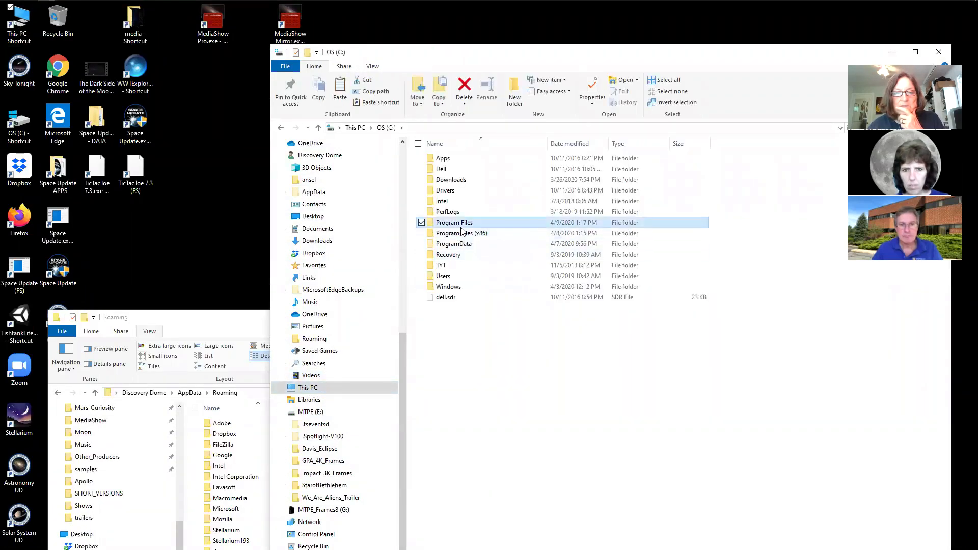
pyautogui.doubleClick(461, 227)
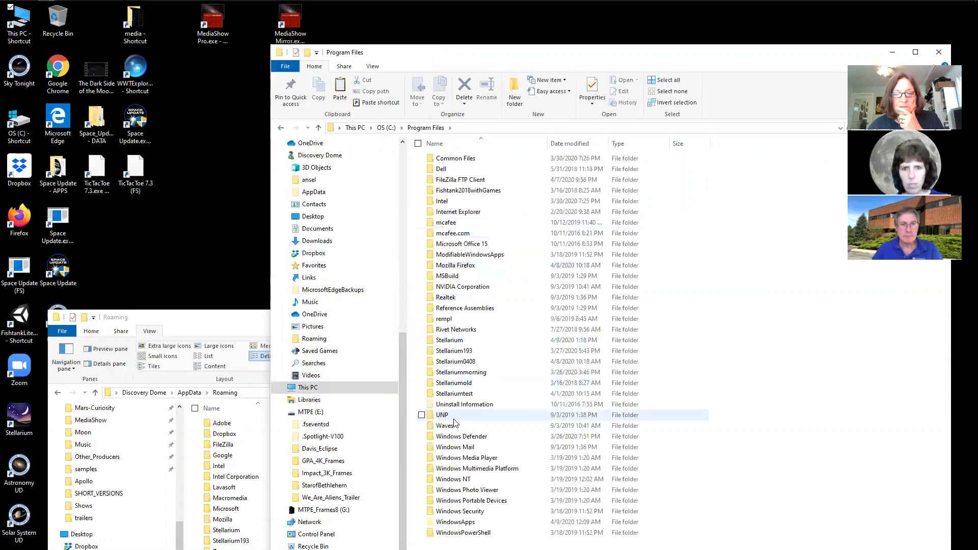
pyautogui.doubleClick(459, 341)
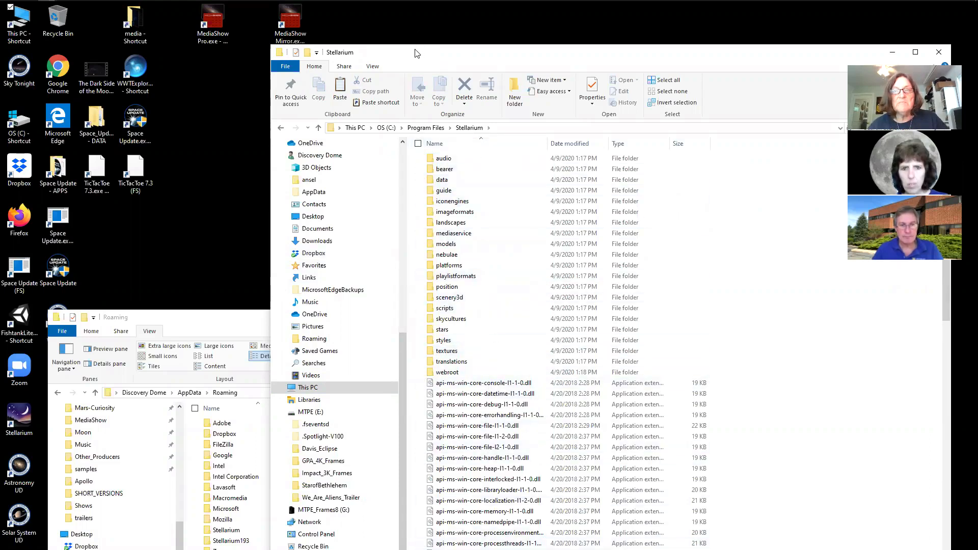
pyautogui.moveTo(415, 52); pyautogui.dragTo(397, 12)
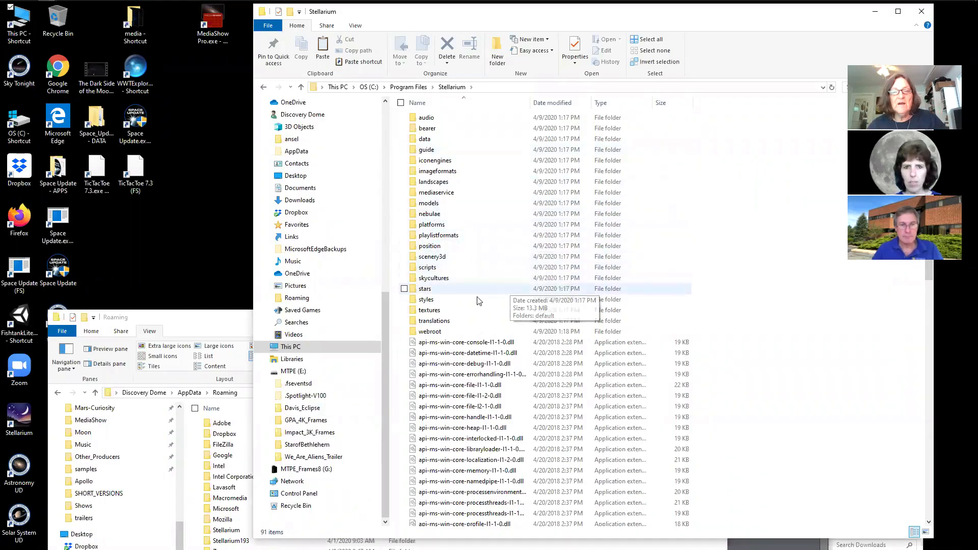
# Look inside the textures folder of the Stellarium program files and return to the Stellarium folder.
pyautogui.doubleClick(432, 311)
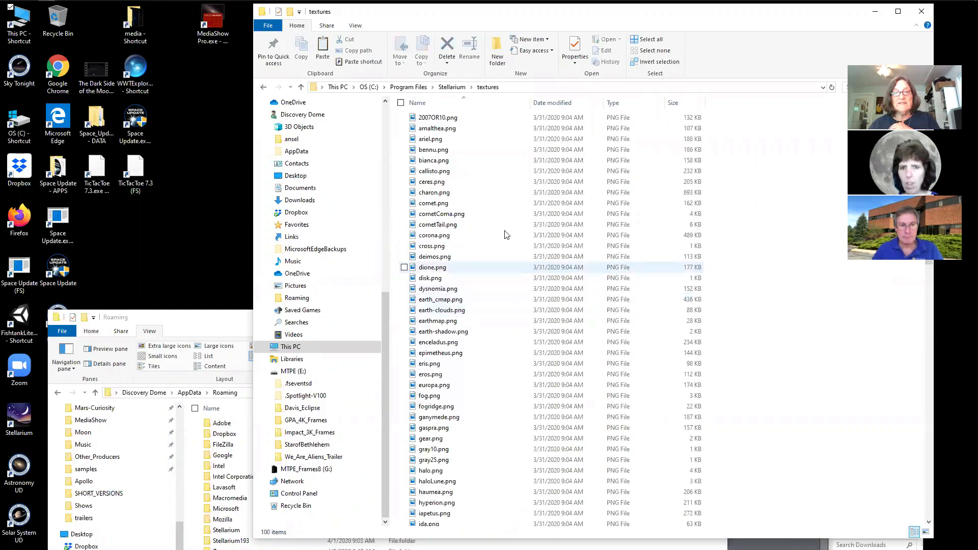
pyautogui.click(263, 87)
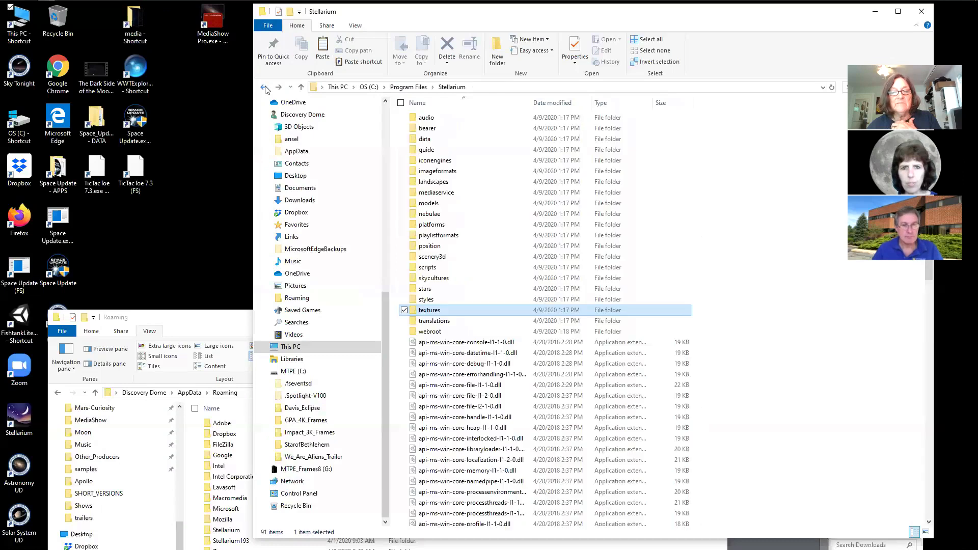
# Open the western folder inside skycultures and preview the original circinus.png artwork, closing the image again.
pyautogui.doubleClick(433, 278)
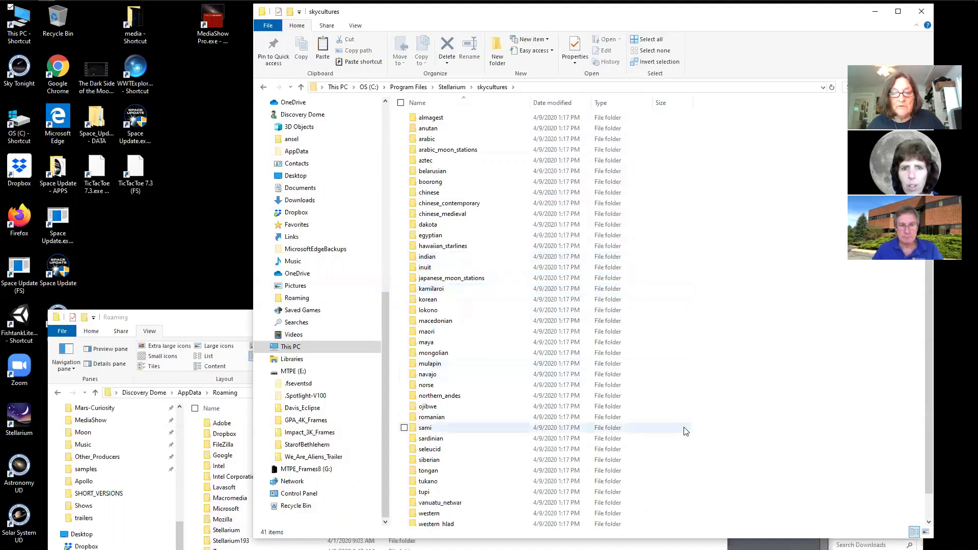
pyautogui.doubleClick(469, 512)
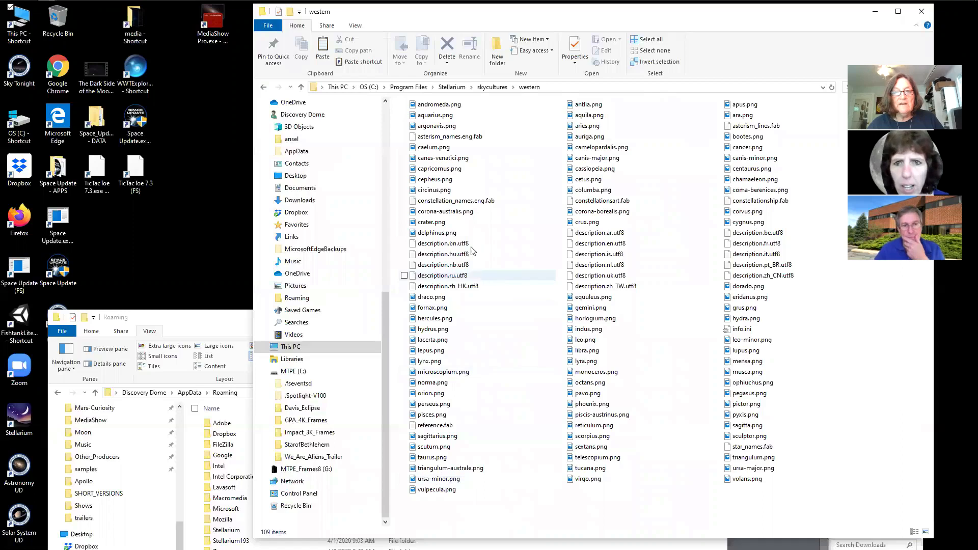
pyautogui.doubleClick(447, 189)
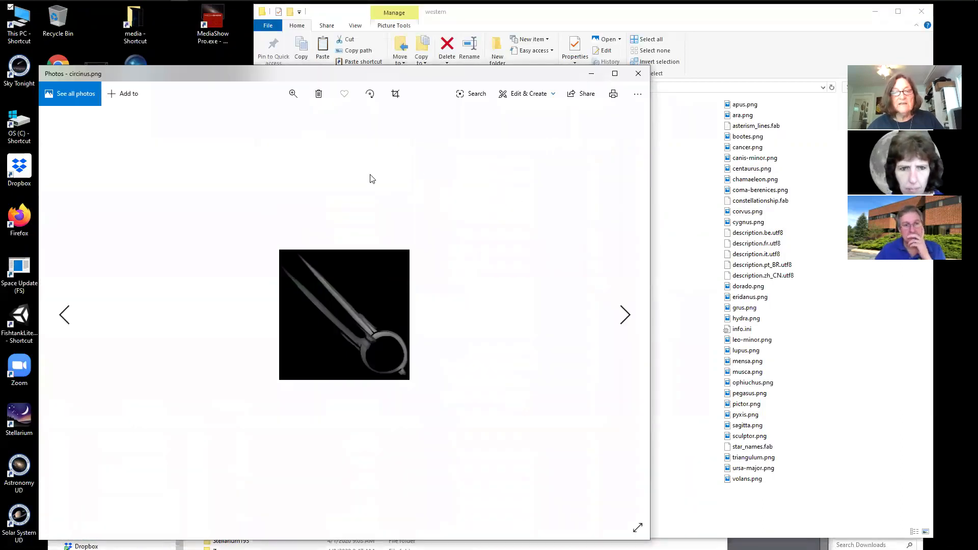
pyautogui.click(638, 74)
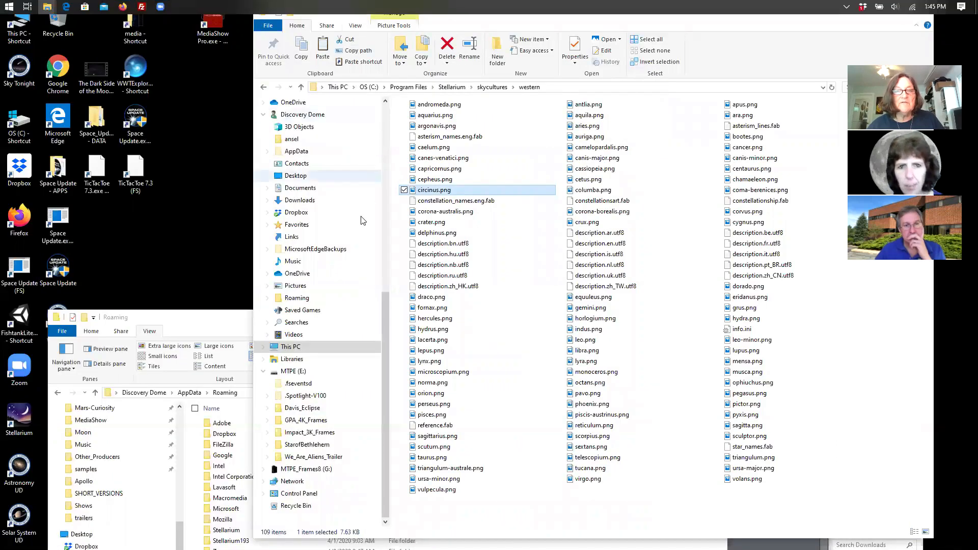
# Shift the western window aside and open Downloads > western > stellarium-western-color-art in the other File Explorer window.
pyautogui.moveTo(349, 16); pyautogui.dragTo(395, 23)
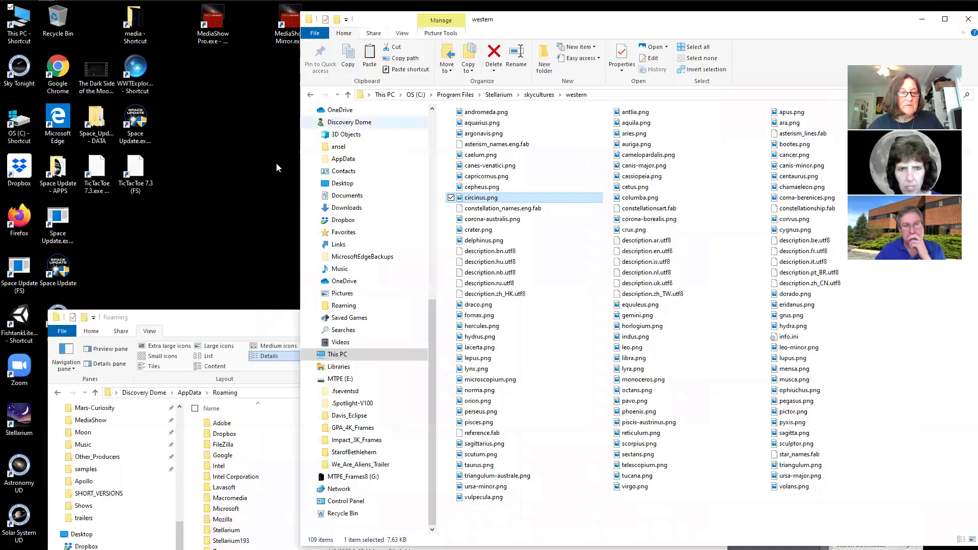
pyautogui.moveTo(191, 320); pyautogui.dragTo(191, 6)
pyautogui.click(117, 353)
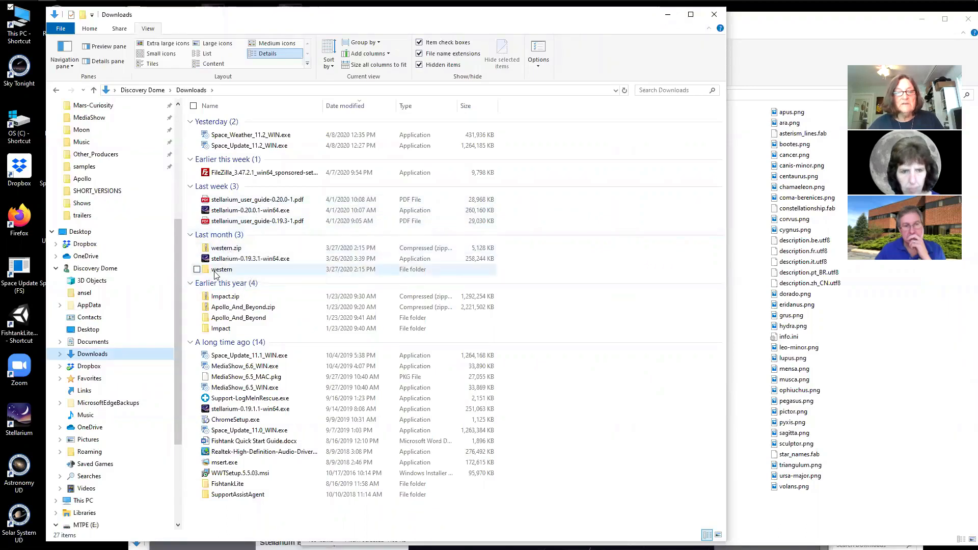
pyautogui.doubleClick(220, 270)
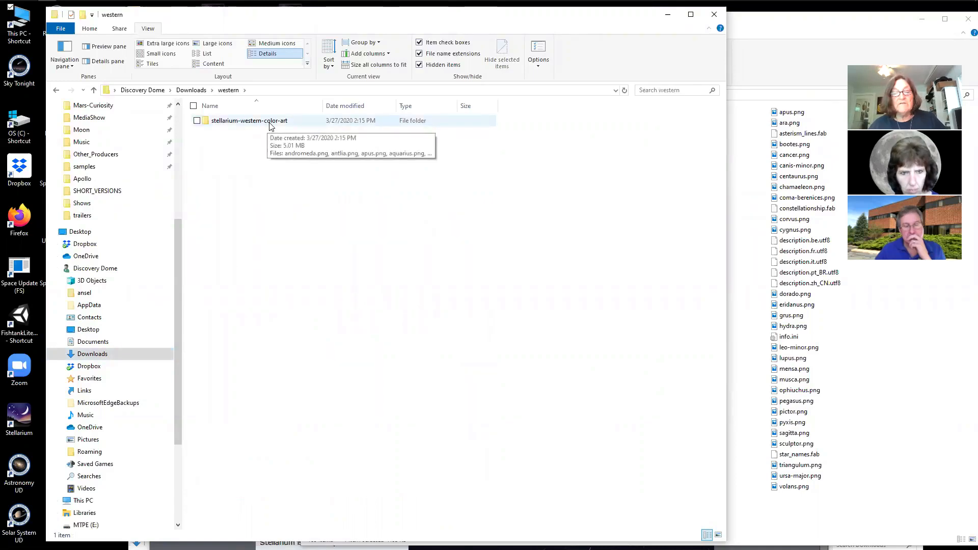
pyautogui.doubleClick(270, 123)
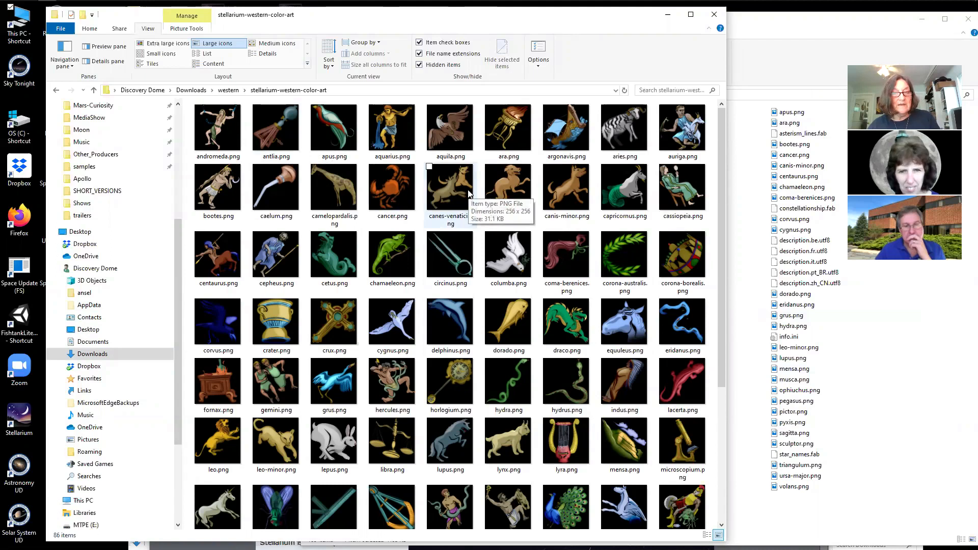
# Copy all the colour art files into Stellarium's skycultures western folder, replacing same-named files and granting administrator permission for all items.
pyautogui.hotkey('ctrl', 'a')
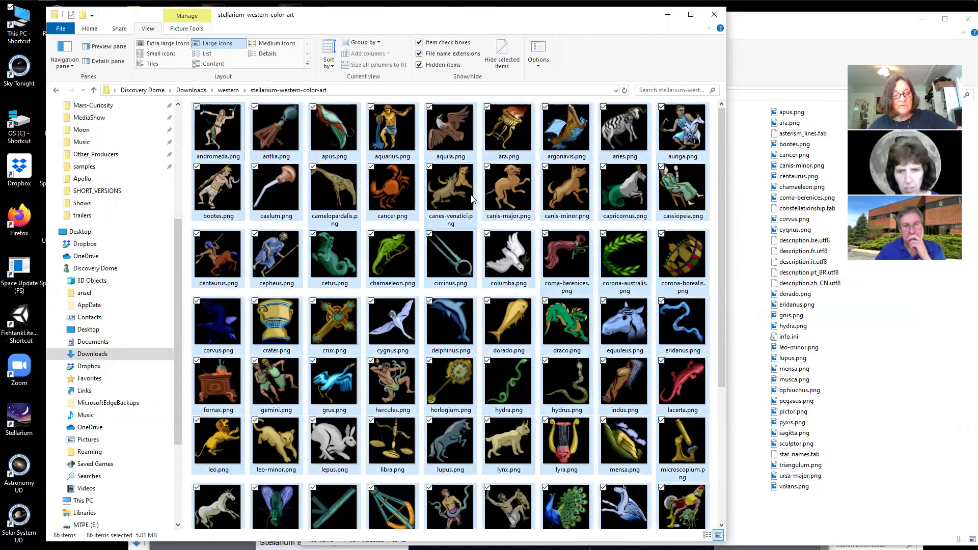
pyautogui.click(910, 456)
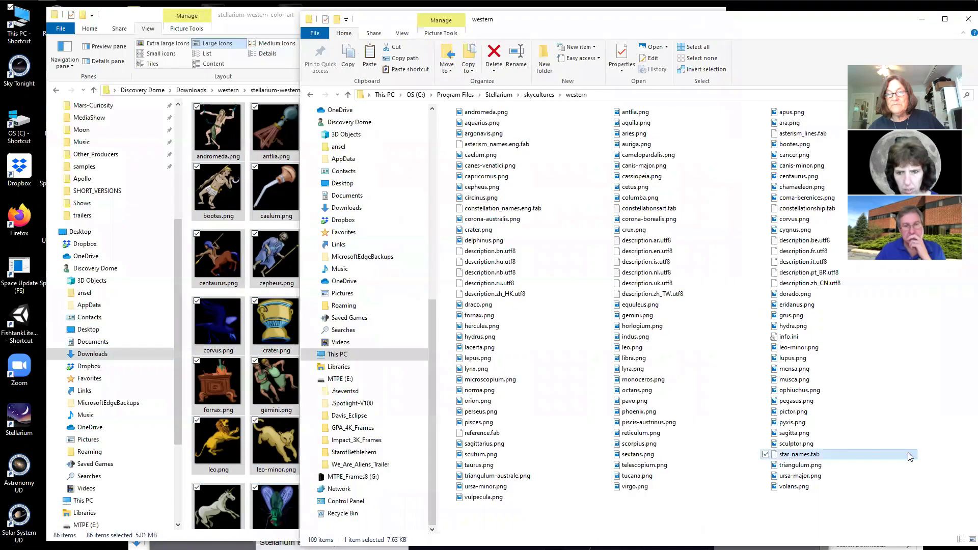
pyautogui.click(578, 275)
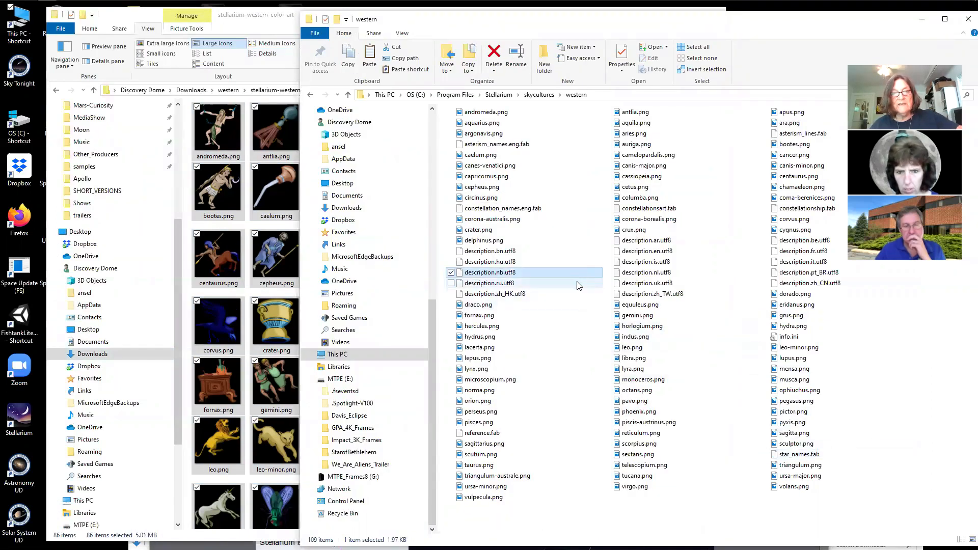
pyautogui.hotkey('ctrl', 'v')
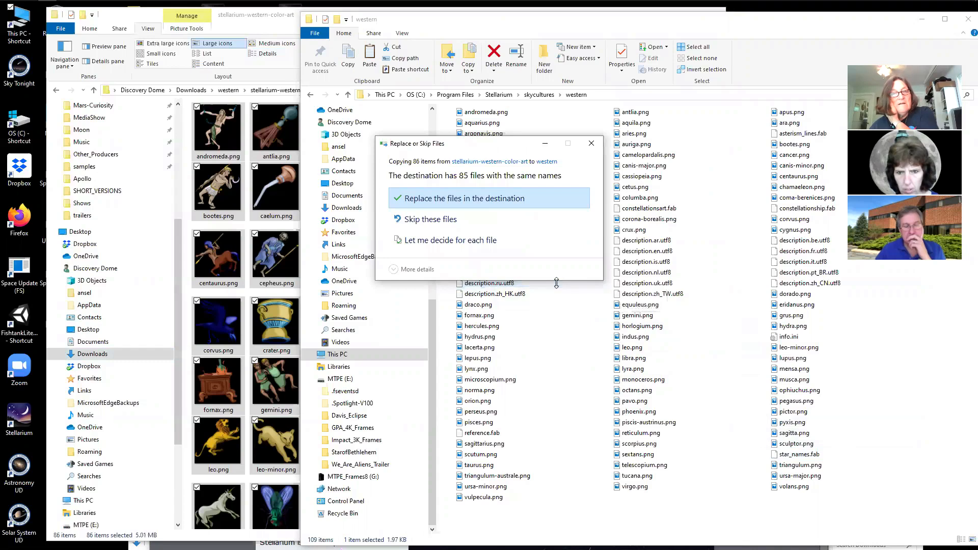
pyautogui.click(455, 199)
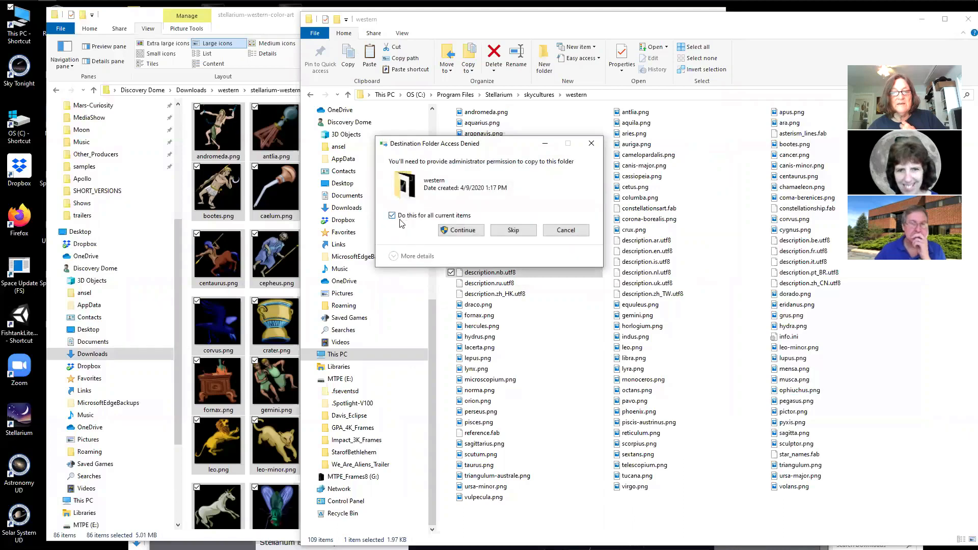
pyautogui.click(459, 232)
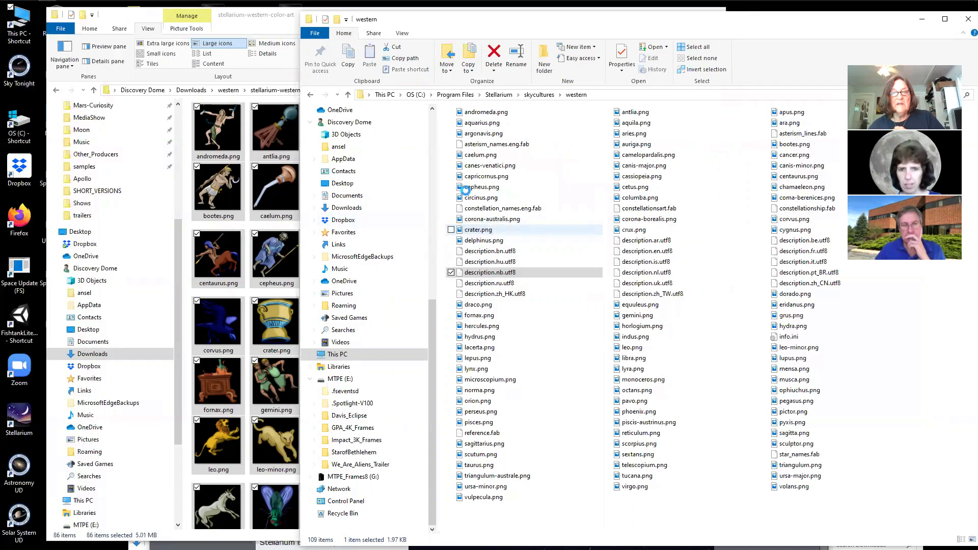
# Open cepheus.png from Stellarium's western folder to check the artwork, and close the image.
pyautogui.click(475, 188)
pyautogui.doubleClick(475, 188)
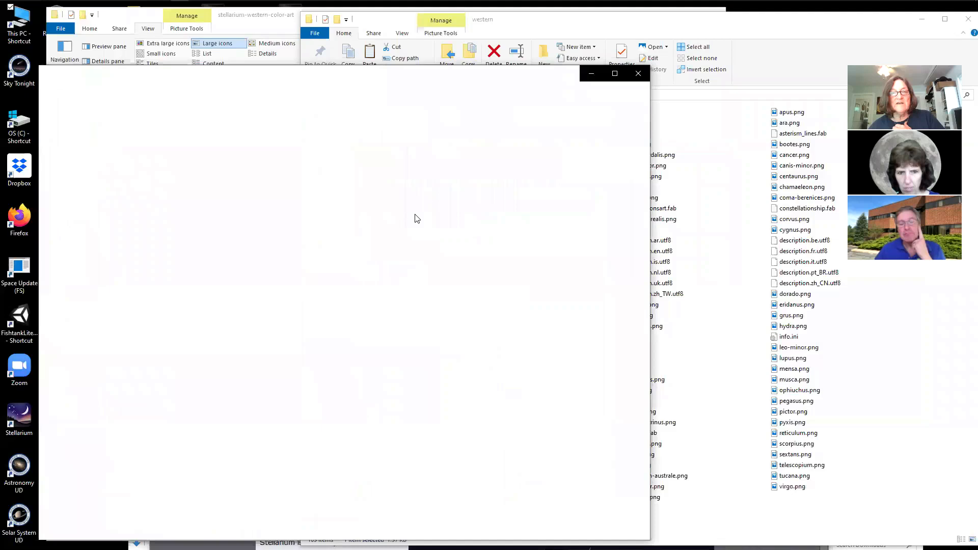
pyautogui.click(638, 74)
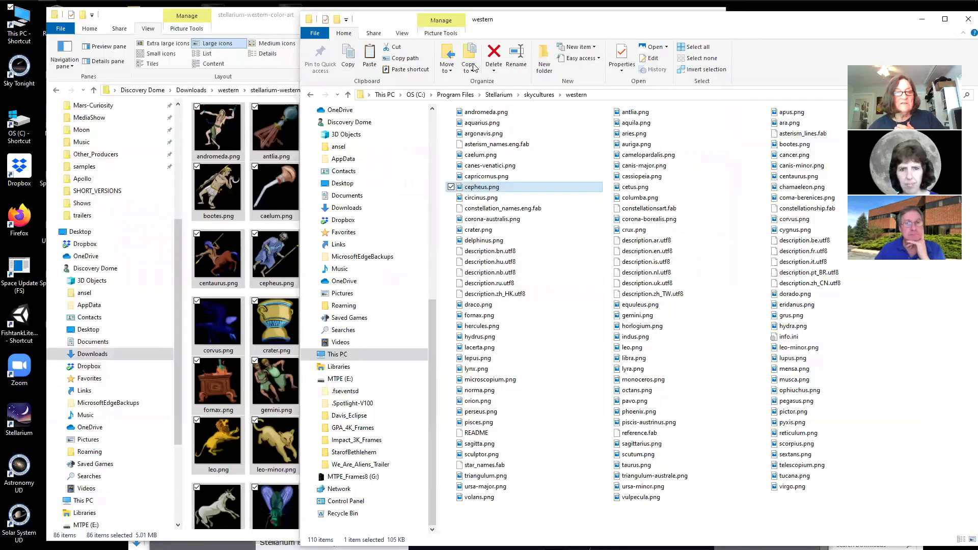
# Close the stellarium-western-color-art and western File Explorer windows.
pyautogui.click(239, 29)
pyautogui.click(714, 14)
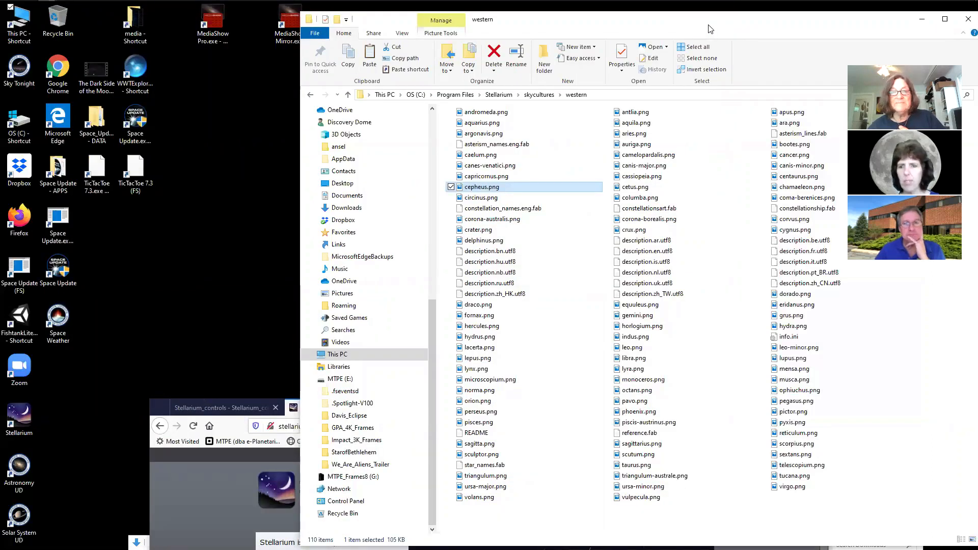
pyautogui.moveTo(710, 29); pyautogui.dragTo(554, 182)
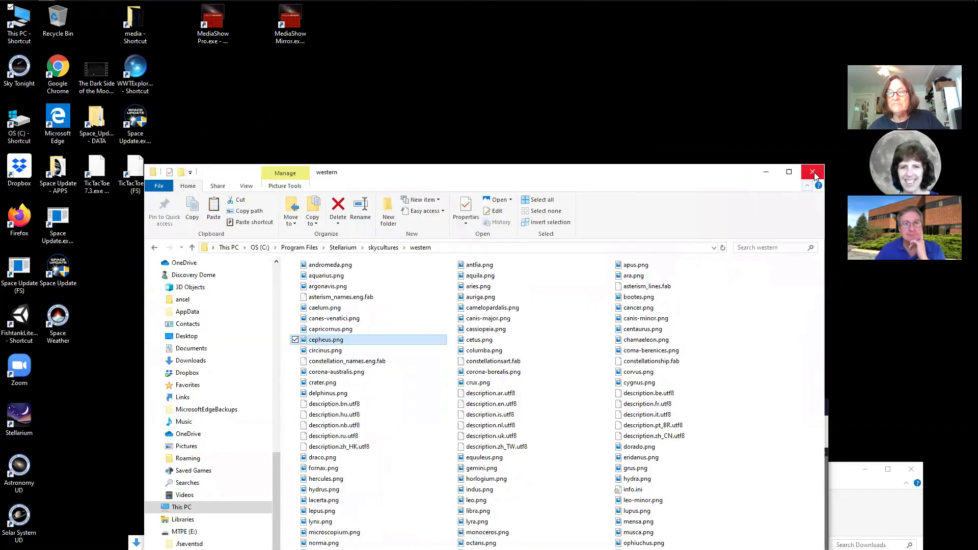
pyautogui.click(812, 172)
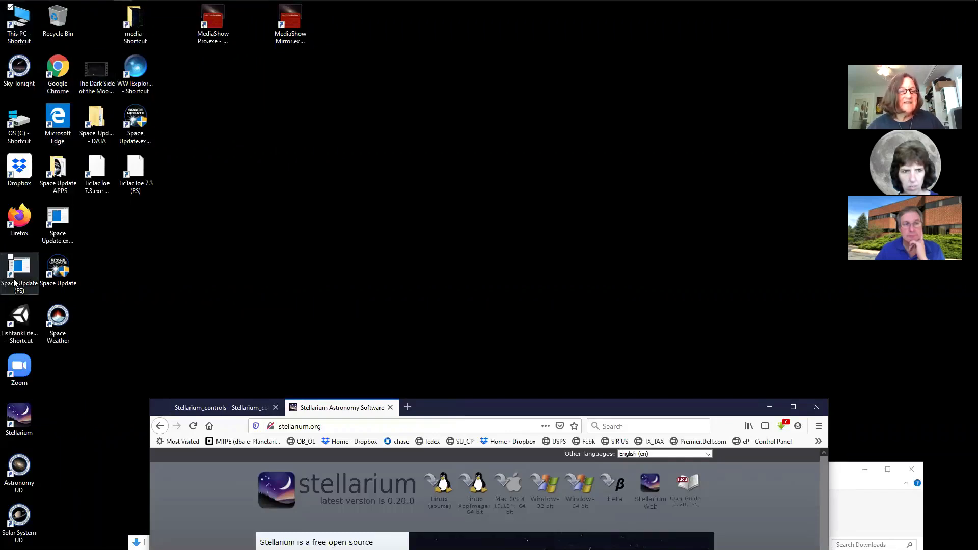
# Open a new File Explorer window and go to the Stellarium folder under Discovery Dome > AppData > Roaming.
pyautogui.doubleClick(21, 127)
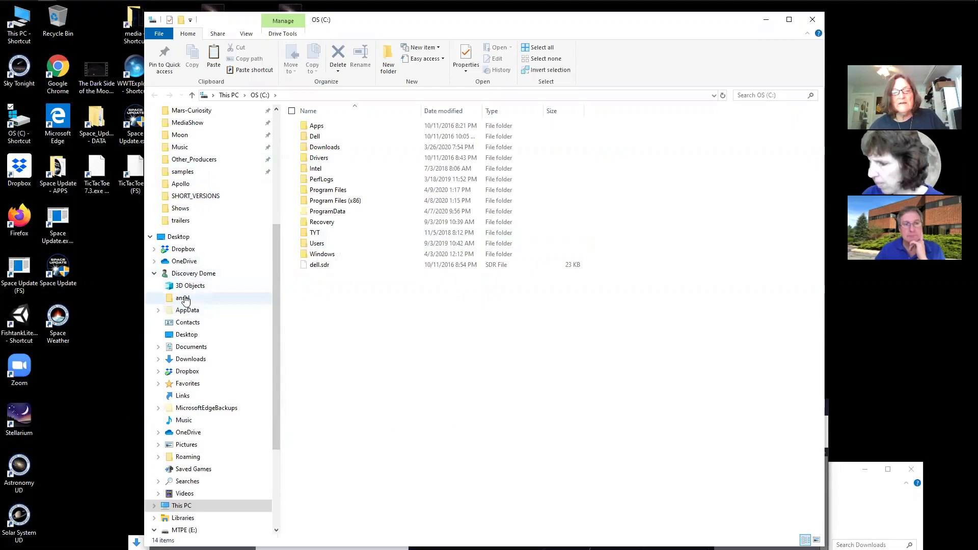
pyautogui.click(198, 275)
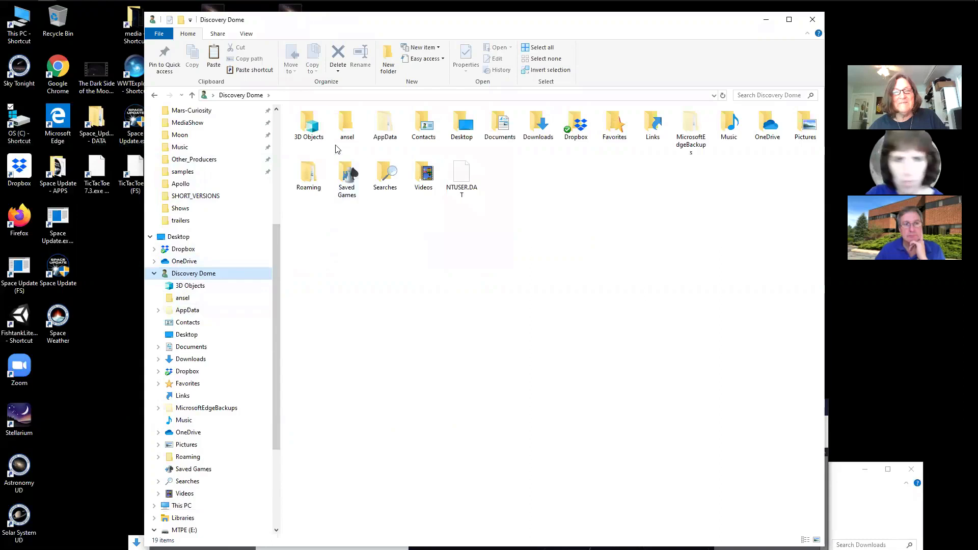
pyautogui.doubleClick(377, 131)
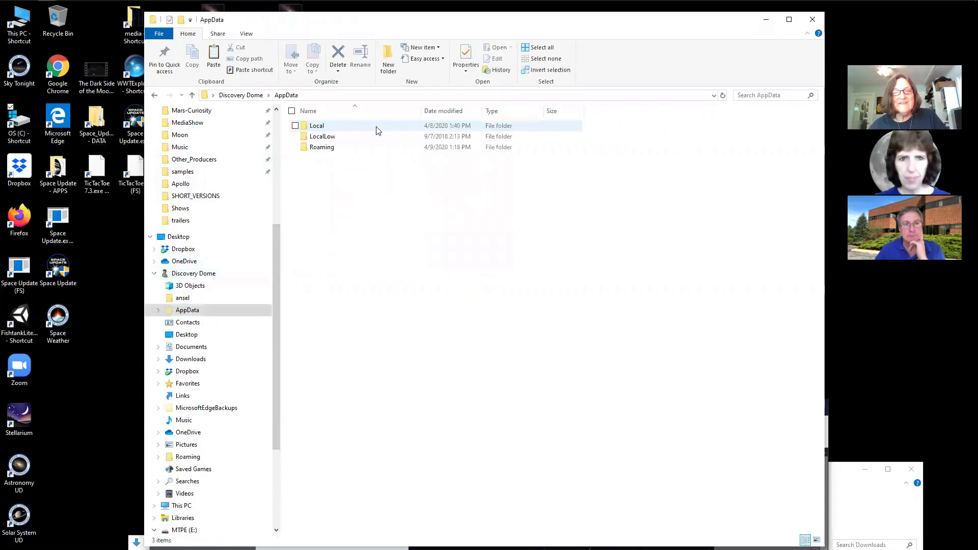
pyautogui.doubleClick(334, 148)
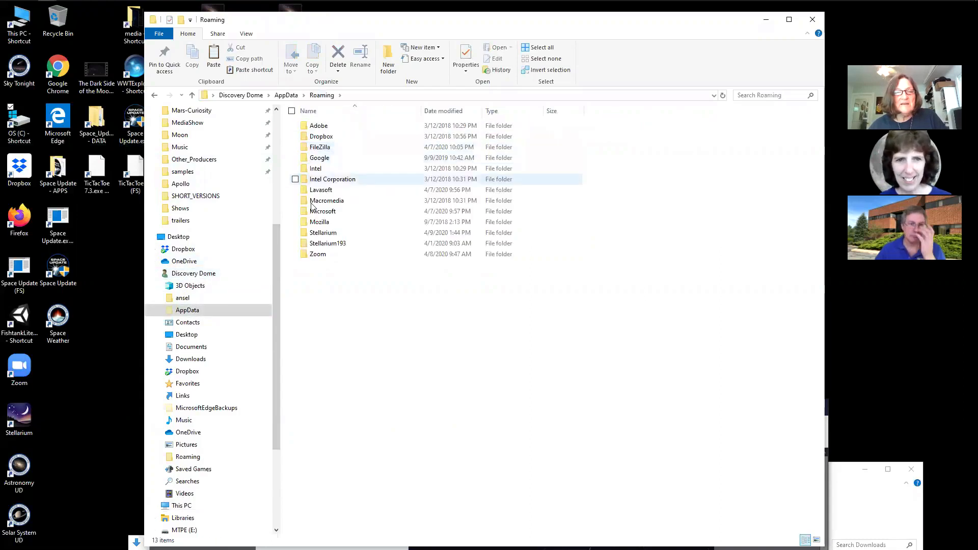
pyautogui.doubleClick(321, 233)
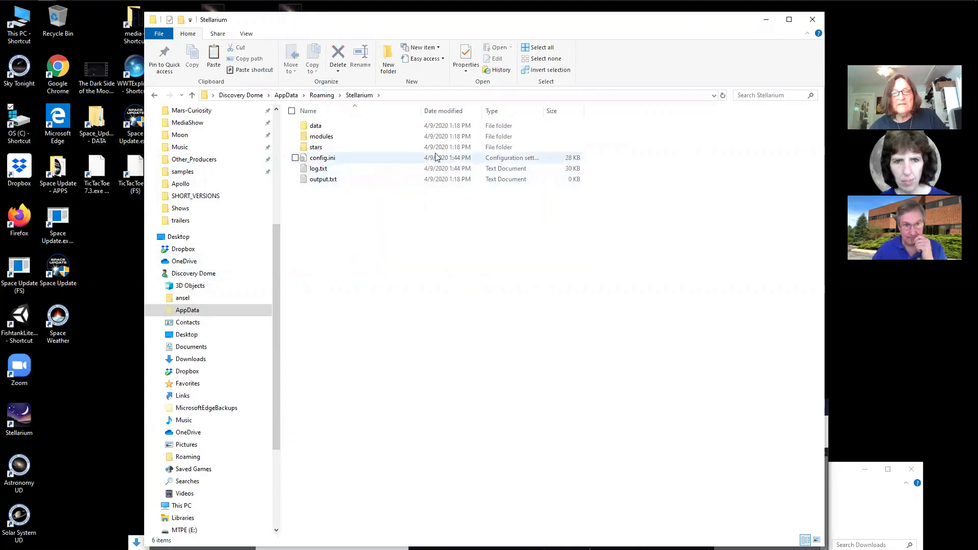
# Open config.ini in Notepad, move its window higher on the desktop and go to the end of the file.
pyautogui.click(332, 157)
pyautogui.doubleClick(332, 158)
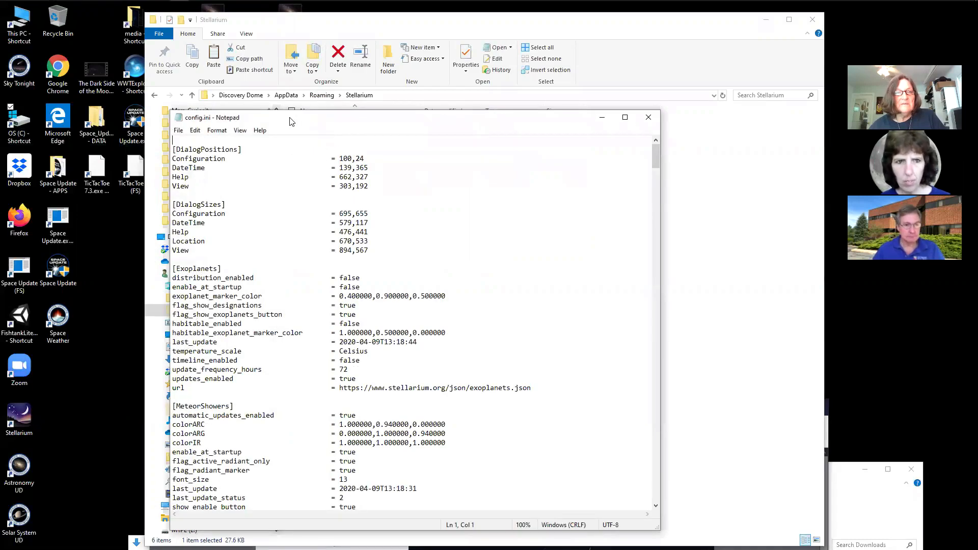
pyautogui.moveTo(293, 121); pyautogui.dragTo(379, 31)
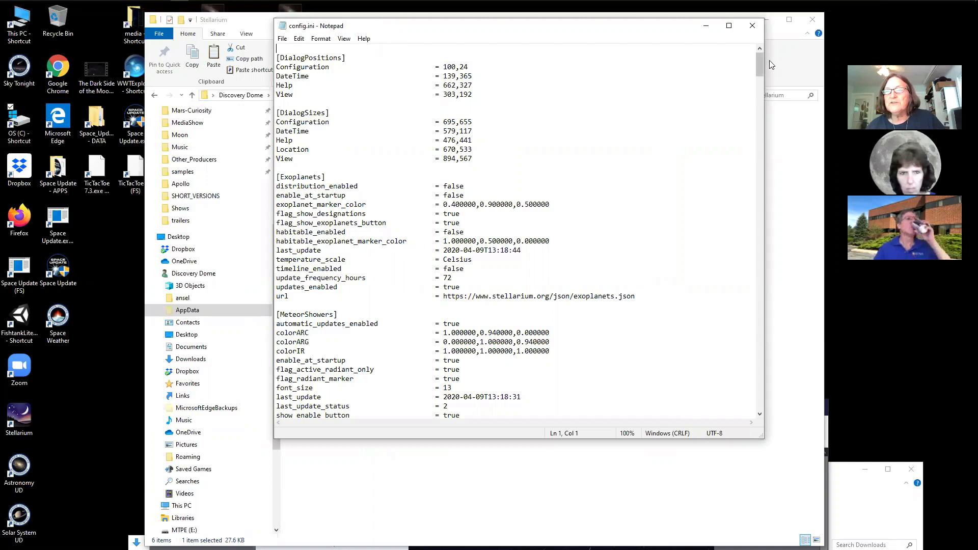
pyautogui.moveTo(761, 69); pyautogui.dragTo(728, 428)
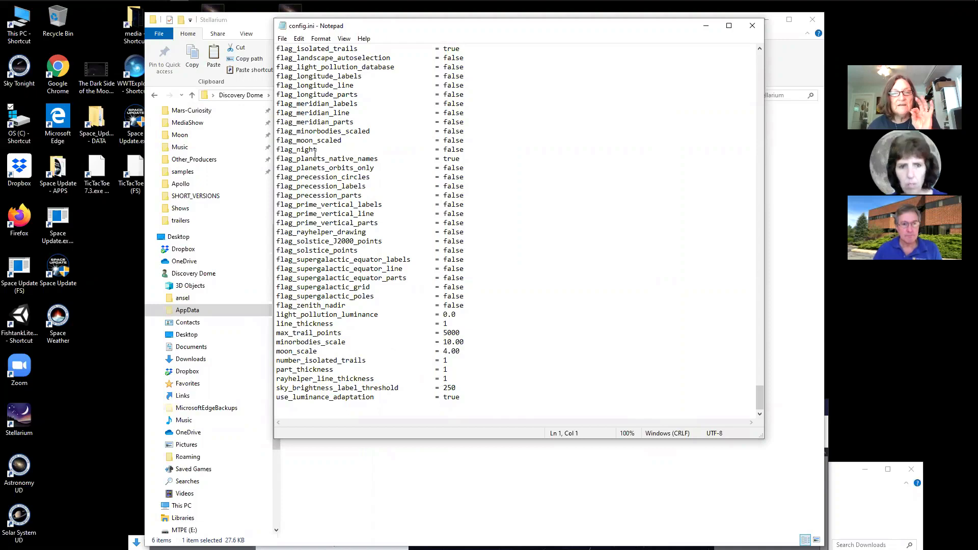
# Set flag_moon_scaled to true and moon_scale to 7.00 in config.ini.
pyautogui.moveTo(296, 140); pyautogui.dragTo(334, 140)
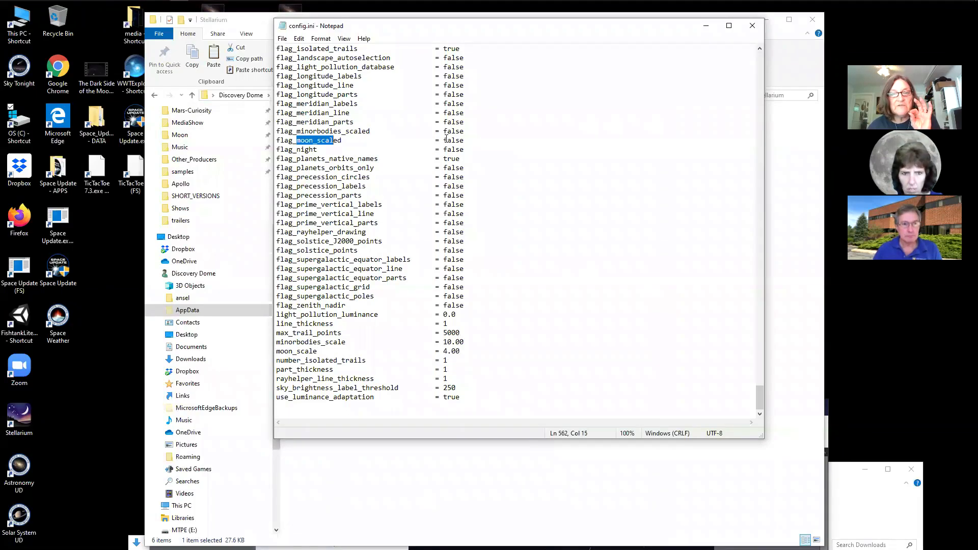
pyautogui.moveTo(442, 140); pyautogui.dragTo(466, 140)
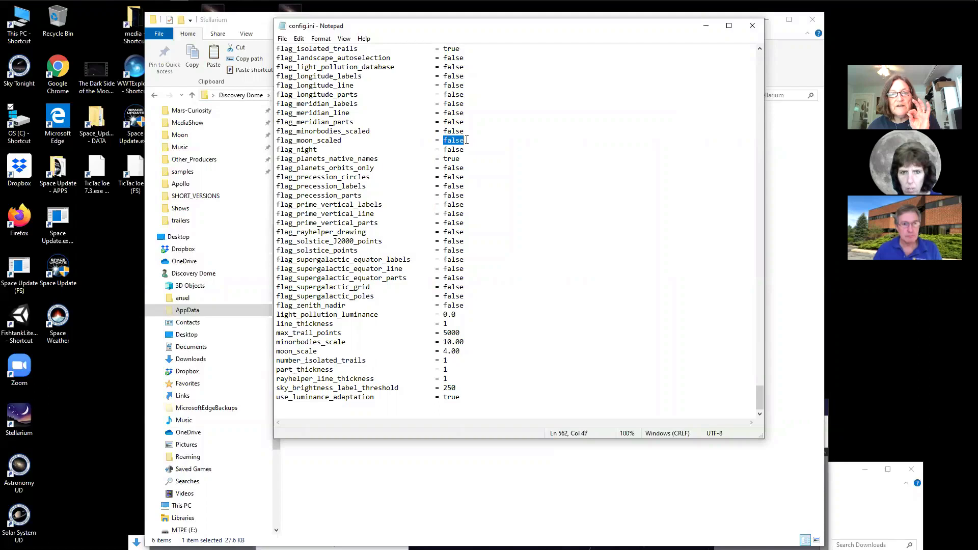
pyautogui.write('true')
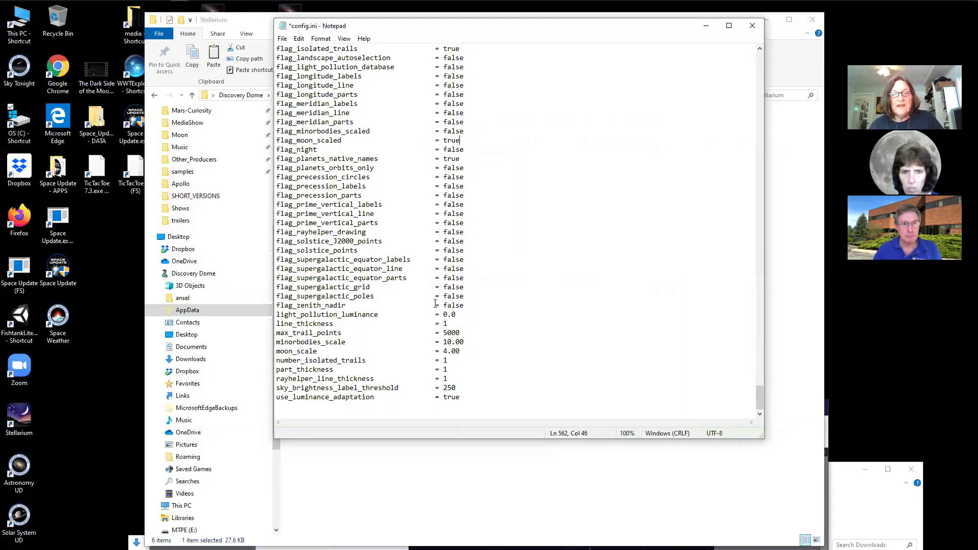
pyautogui.moveTo(447, 350); pyautogui.dragTo(444, 351)
pyautogui.write('7')
pyautogui.click(521, 395)
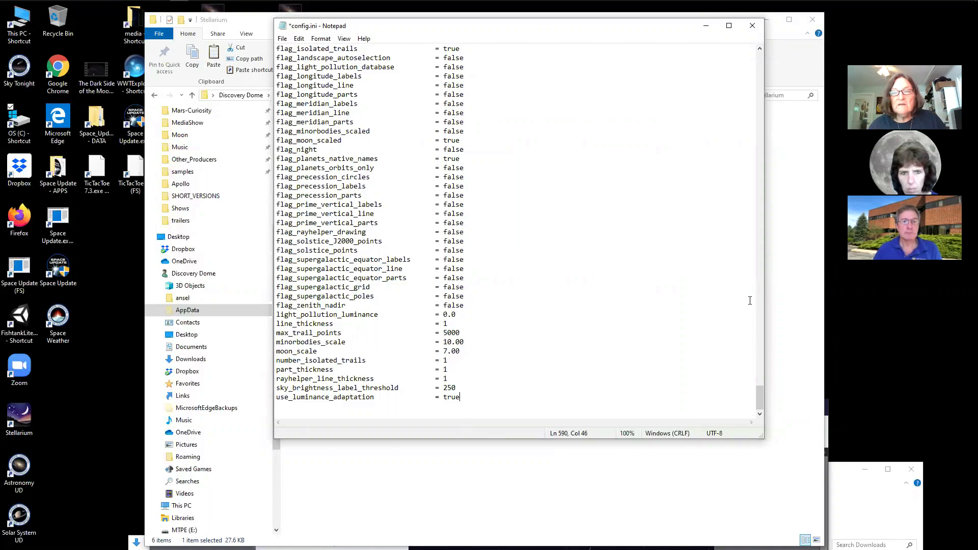
# Set constellation_line_thickness to 2 in the [viewing] section of config.ini.
pyautogui.moveTo(759, 392); pyautogui.dragTo(755, 354)
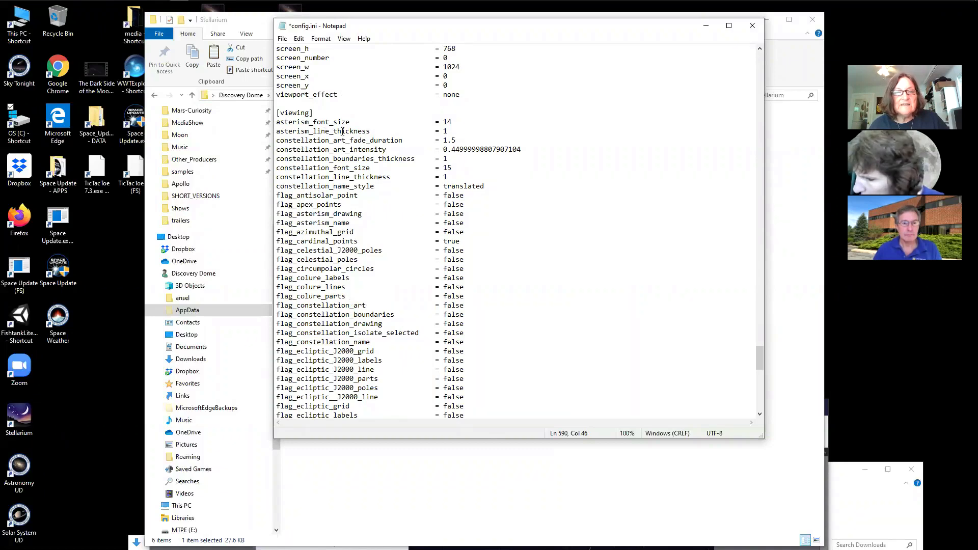
pyautogui.doubleClick(445, 177)
pyautogui.write('2')
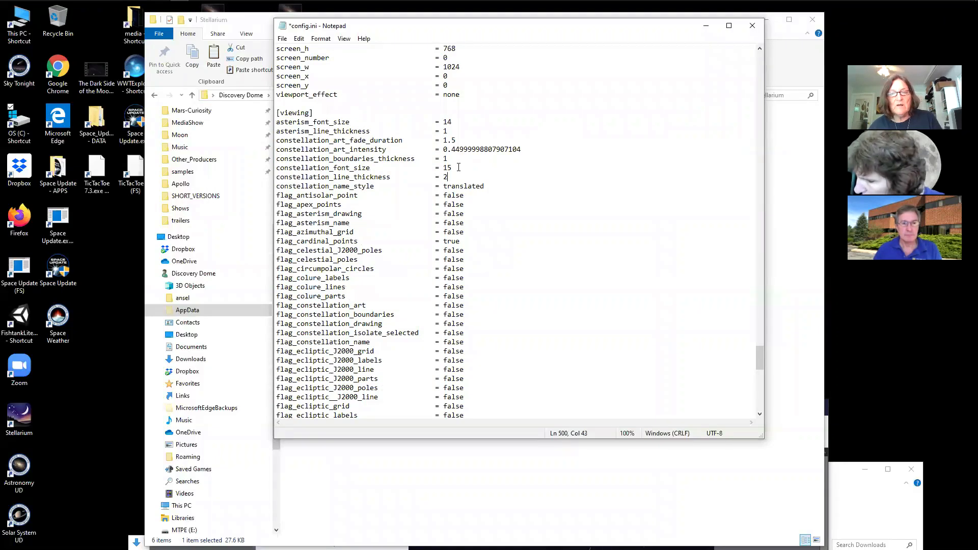
# Set constellation_boundaries_thickness to 2 in the [viewing] section of config.ini.
pyautogui.doubleClick(445, 159)
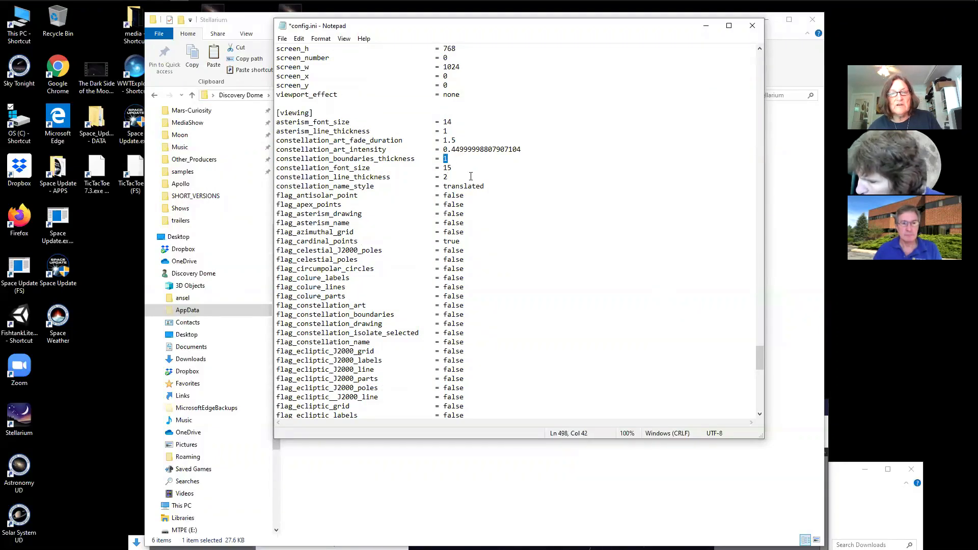
pyautogui.write('2')
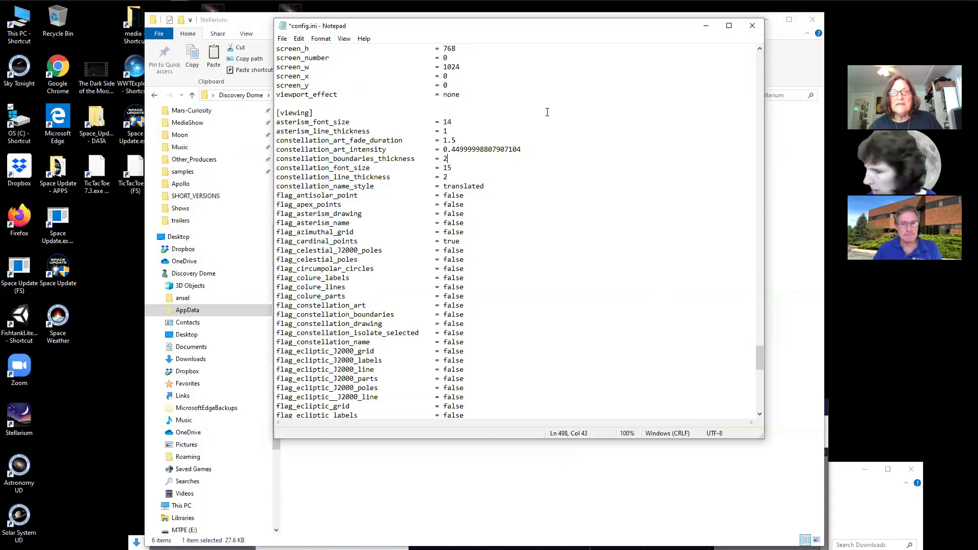
# Set screen_w to 1920 and screen_h to 1080 in the [video] section of config.ini.
pyautogui.moveTo(758, 364); pyautogui.dragTo(758, 356)
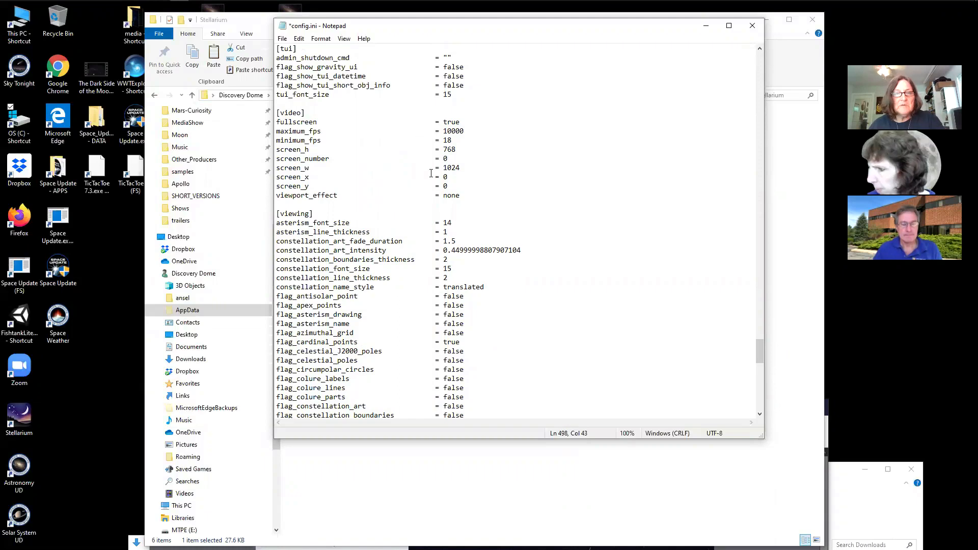
pyautogui.moveTo(442, 167); pyautogui.dragTo(458, 168)
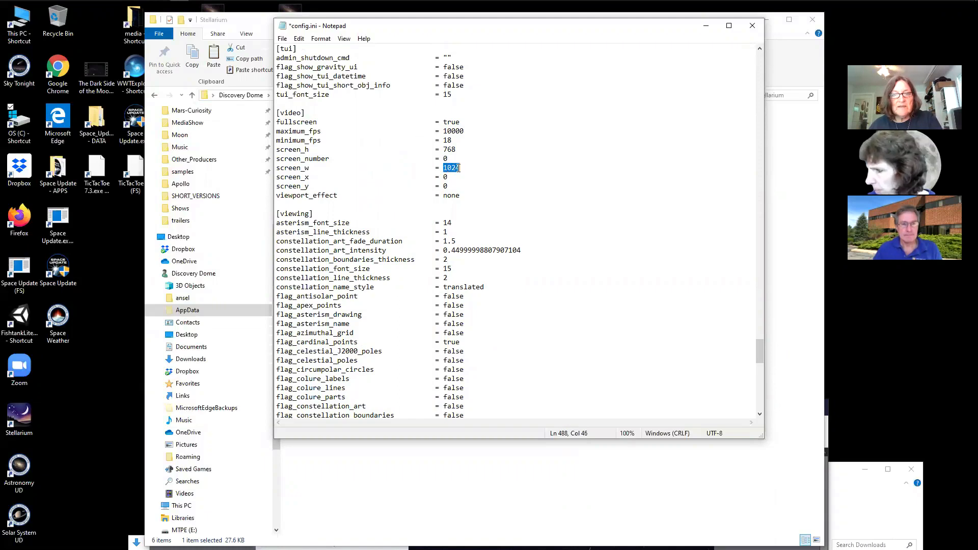
pyautogui.write('1920')
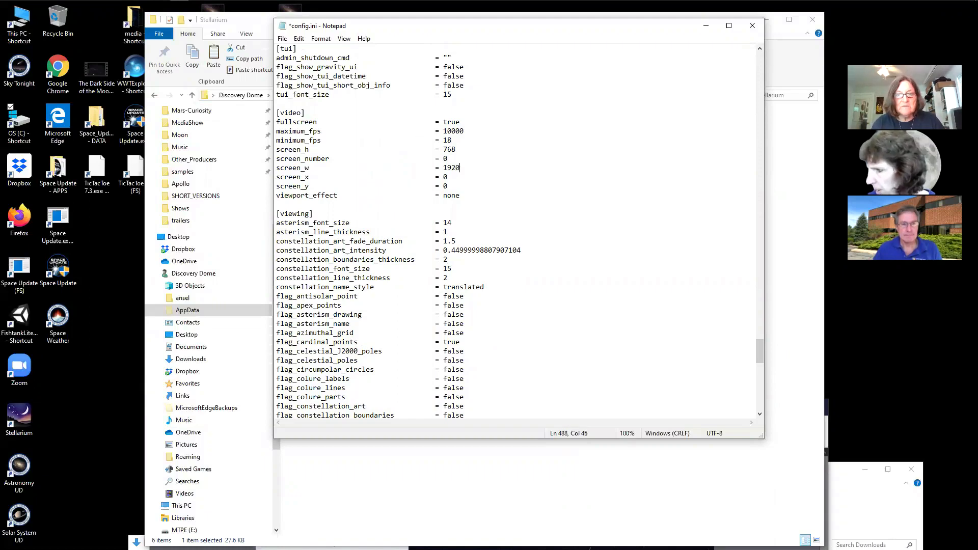
pyautogui.moveTo(456, 149); pyautogui.dragTo(442, 149)
pyautogui.write('1080')
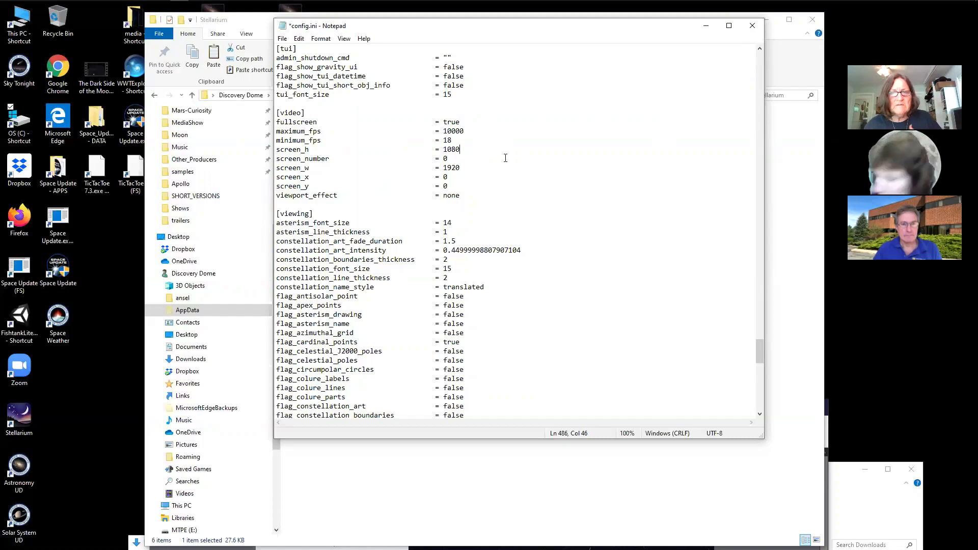
# In the [navigation] section, set auto_zoom_out_resets_direction to true and the first init_view_pos value to 0.0000089.
pyautogui.scroll(-2, 525, 180)
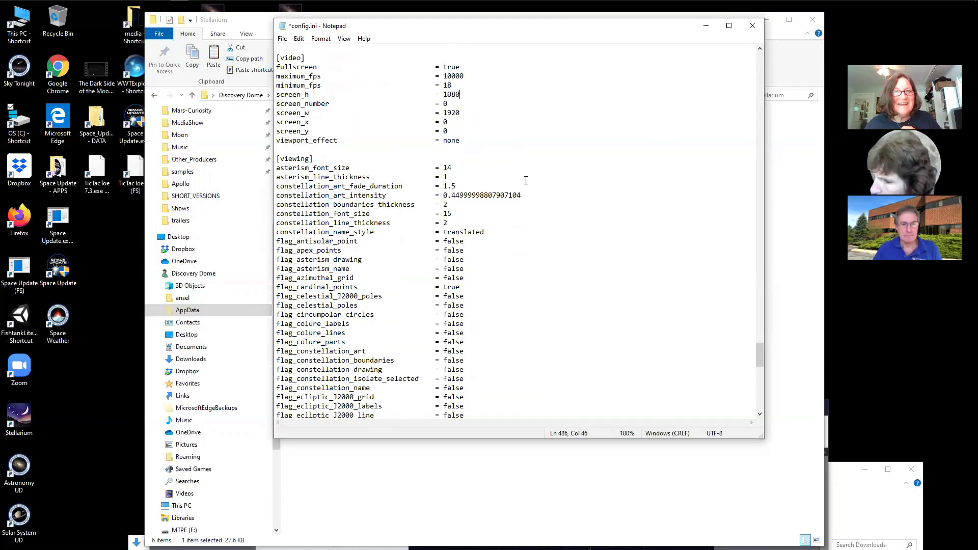
pyautogui.scroll(-1, 525, 180)
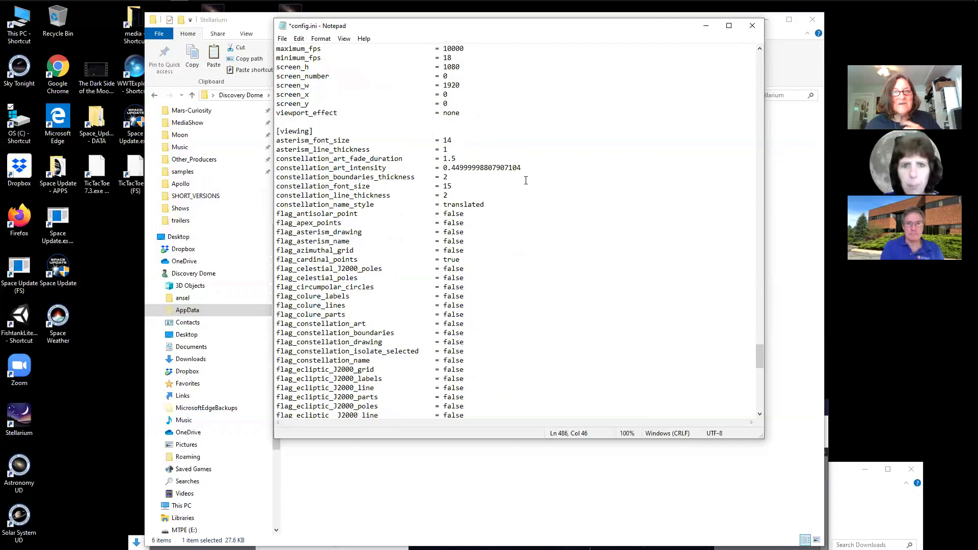
pyautogui.moveTo(759, 360); pyautogui.dragTo(757, 351)
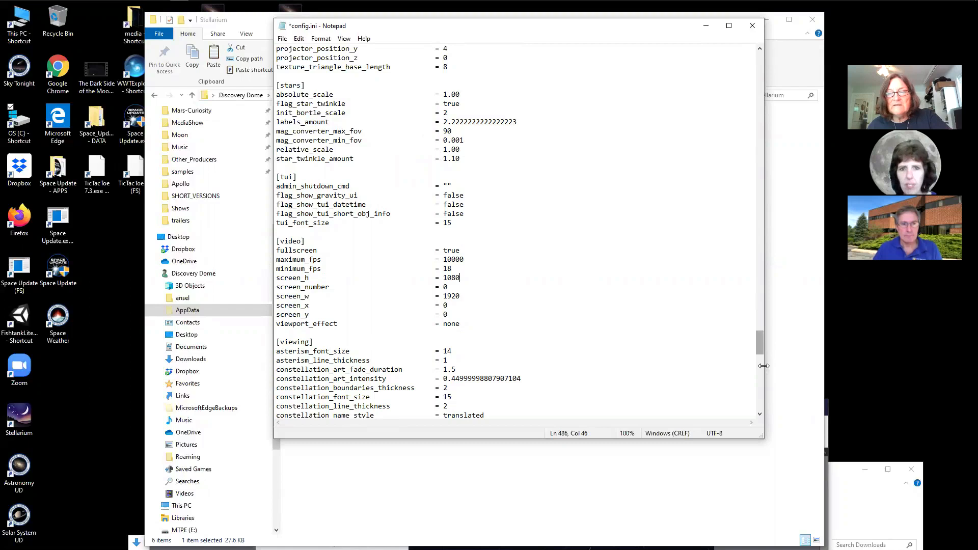
pyautogui.moveTo(757, 348); pyautogui.dragTo(758, 335)
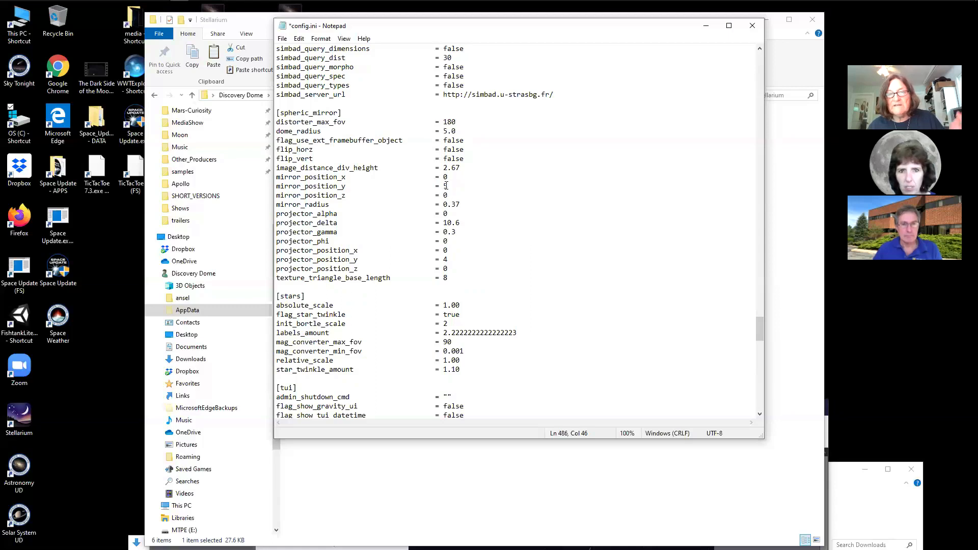
pyautogui.scroll(-1, 556, 253)
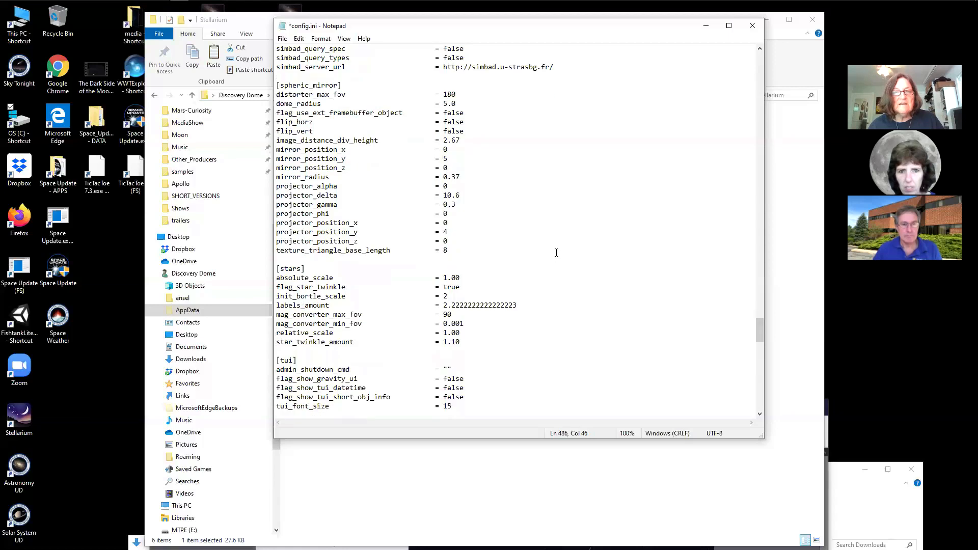
pyautogui.moveTo(757, 332); pyautogui.dragTo(756, 299)
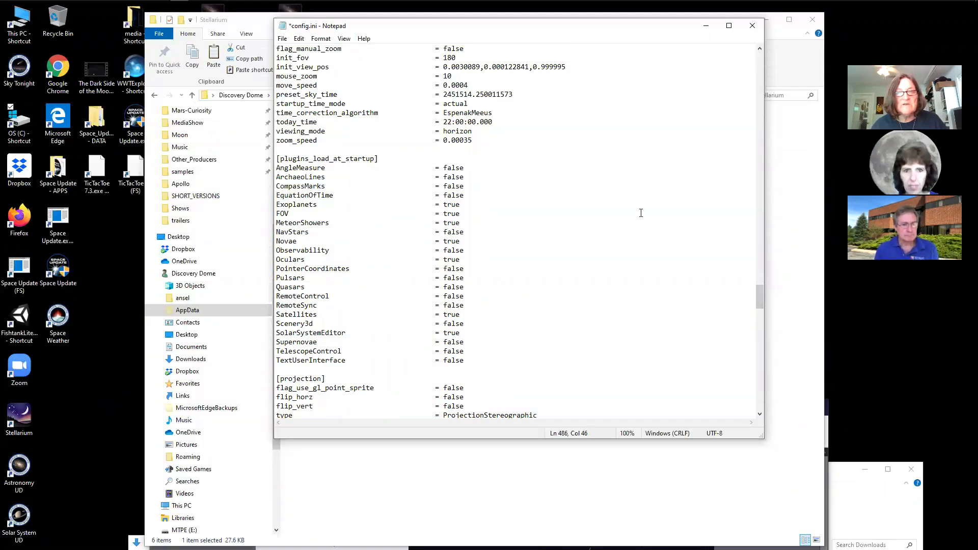
pyautogui.moveTo(759, 296); pyautogui.dragTo(760, 293)
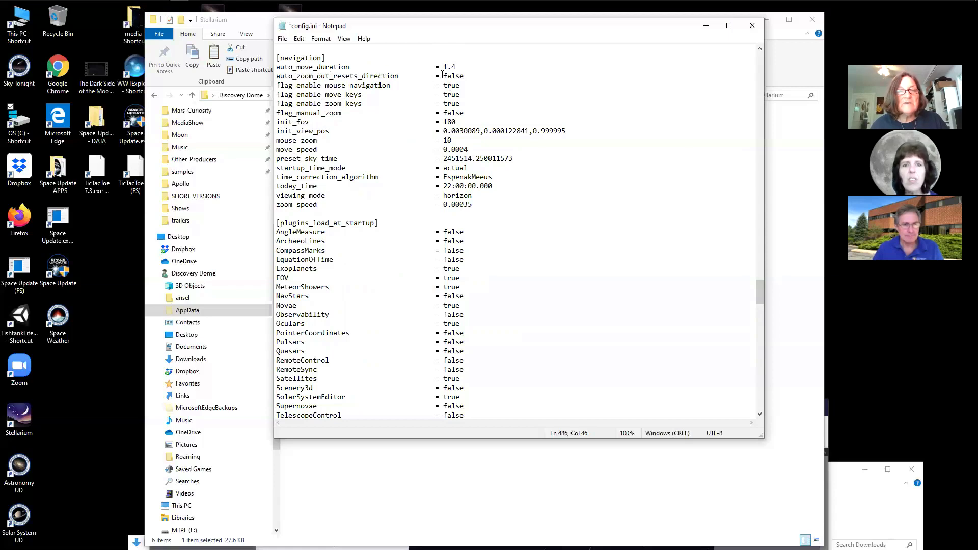
pyautogui.moveTo(442, 76); pyautogui.dragTo(459, 76)
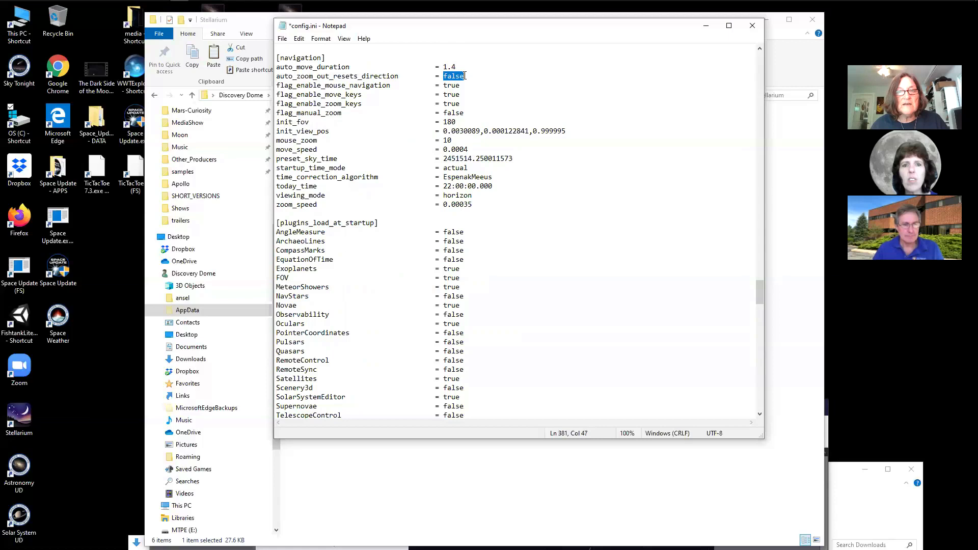
pyautogui.write('true')
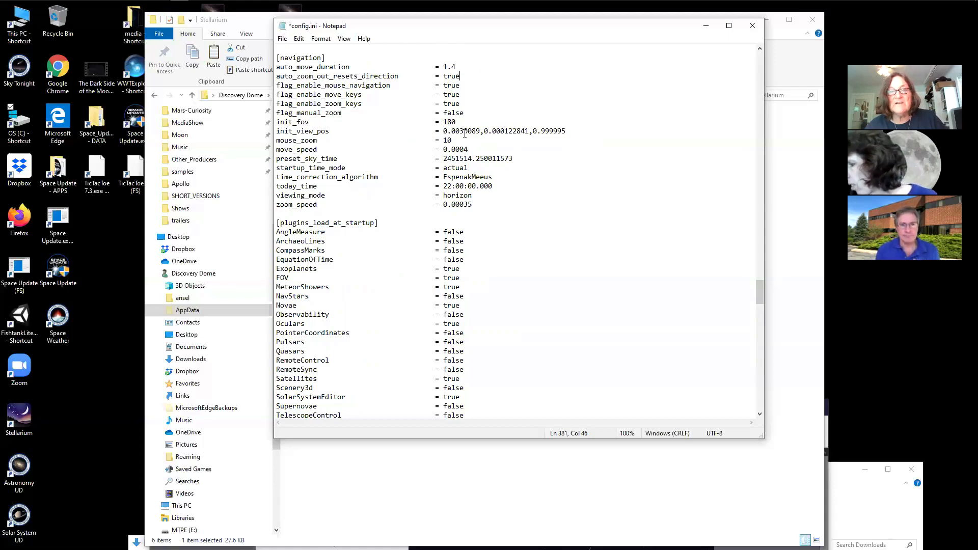
pyautogui.moveTo(464, 131); pyautogui.dragTo(459, 132)
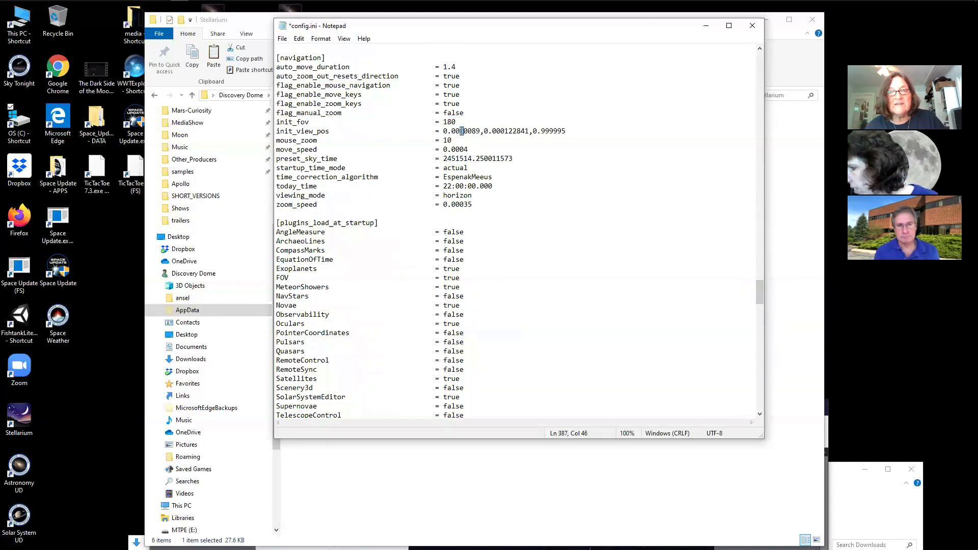
pyautogui.write('0')
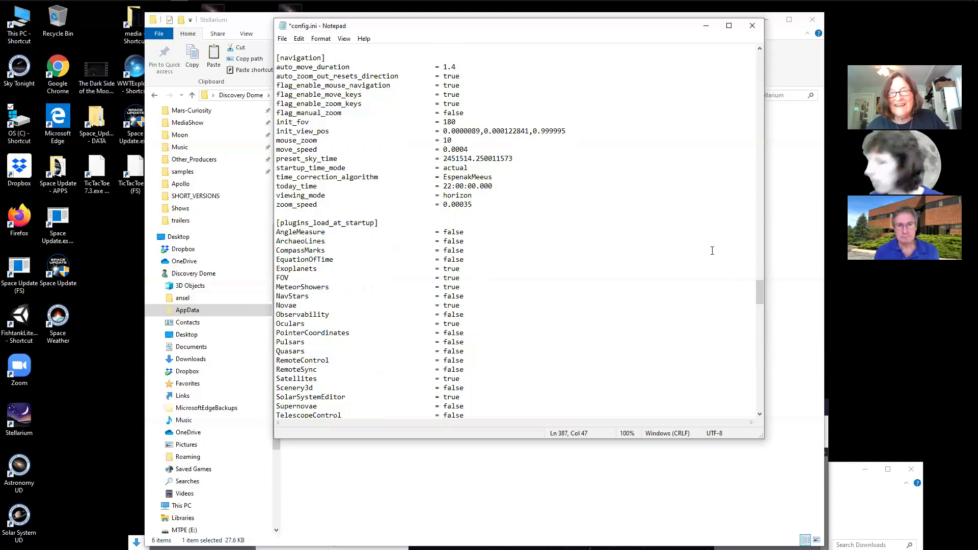
# Set landscape_name to ocean in the [init_location] section of config.ini.
pyautogui.moveTo(757, 286); pyautogui.dragTo(756, 268)
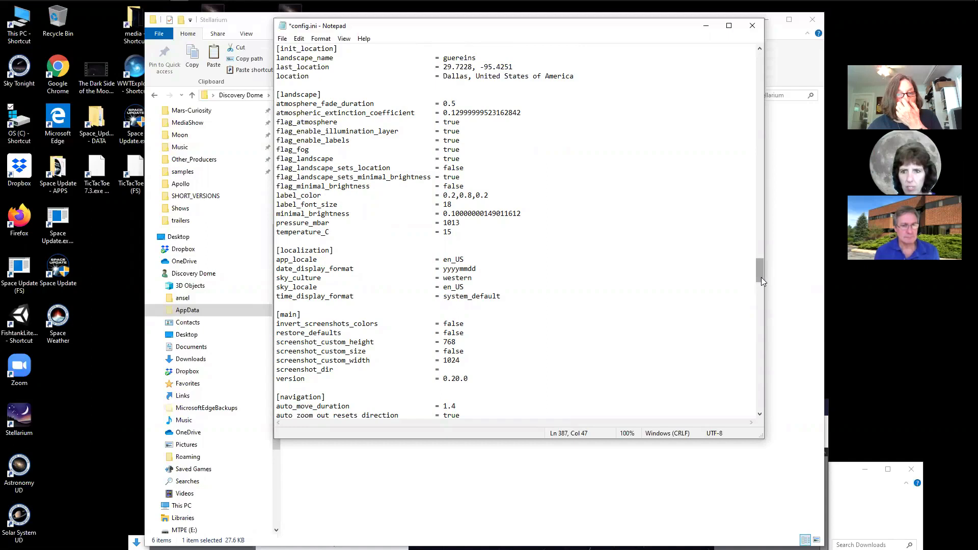
pyautogui.moveTo(761, 278); pyautogui.dragTo(761, 275)
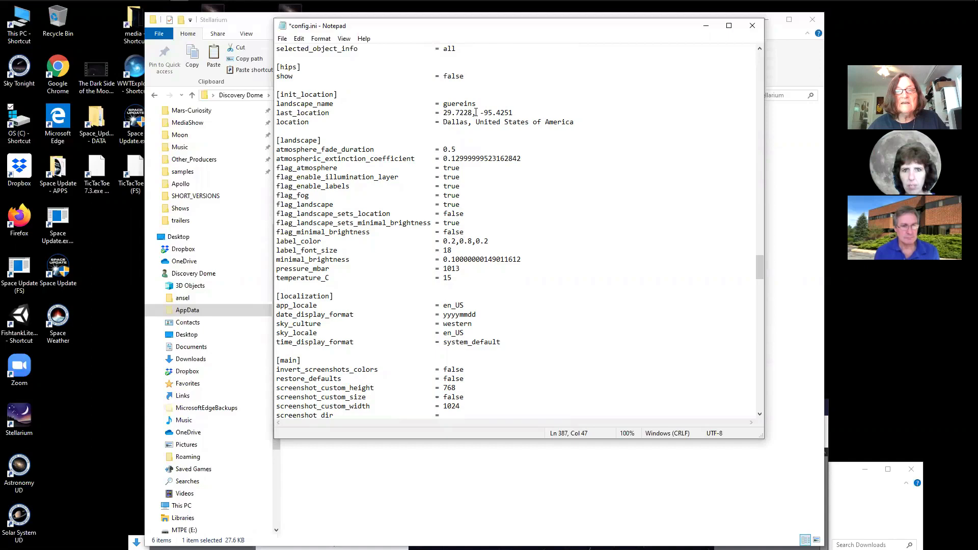
pyautogui.moveTo(477, 104); pyautogui.dragTo(443, 104)
pyautogui.write('ocean')
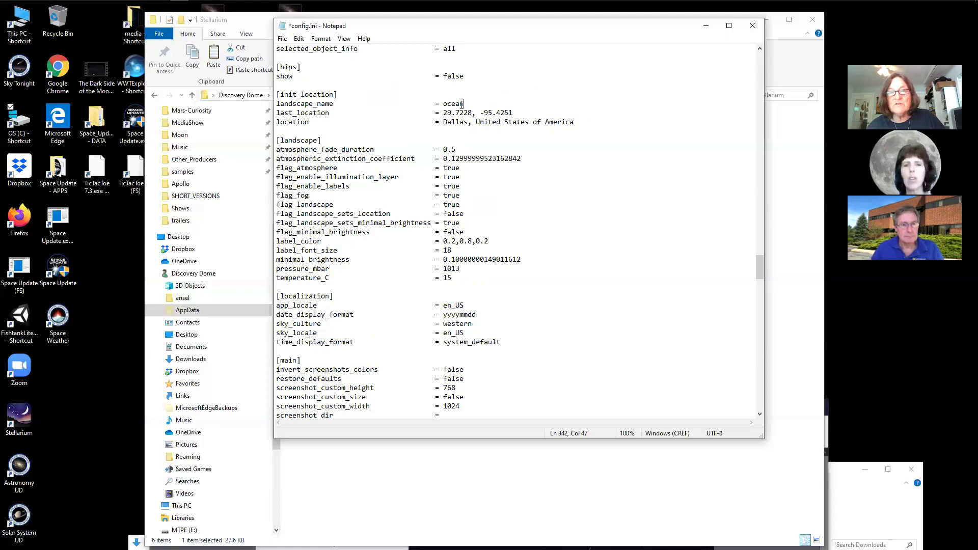
# Set flag_show_asterism_lines_button and flag_show_boundaries_button to true in the [gui] section.
pyautogui.moveTo(761, 269); pyautogui.dragTo(758, 246)
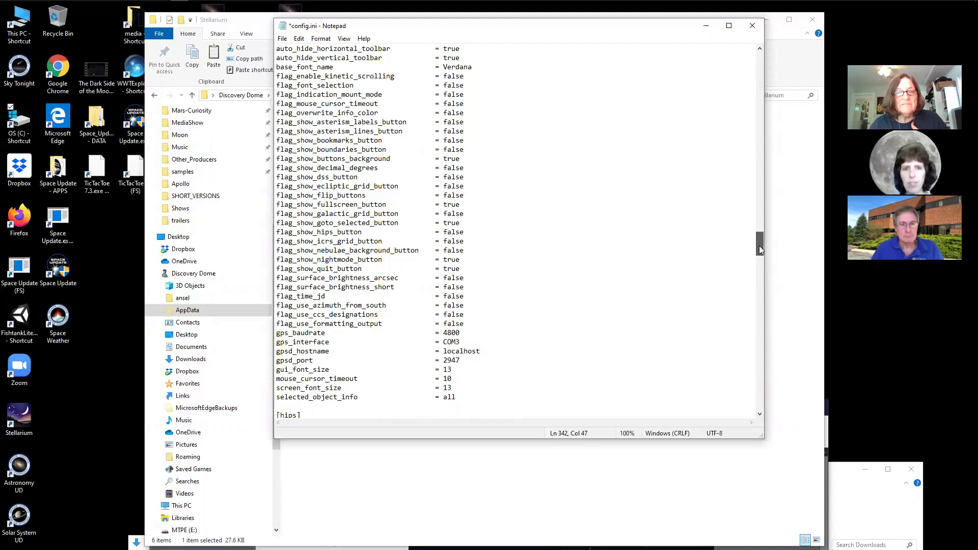
pyautogui.moveTo(759, 243); pyautogui.dragTo(759, 238)
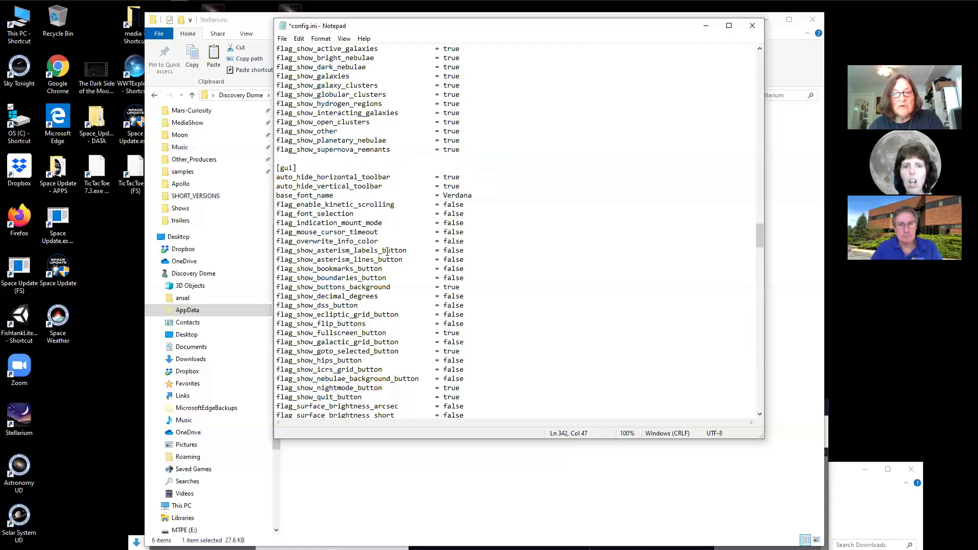
pyautogui.moveTo(443, 260); pyautogui.dragTo(464, 260)
pyautogui.write('true')
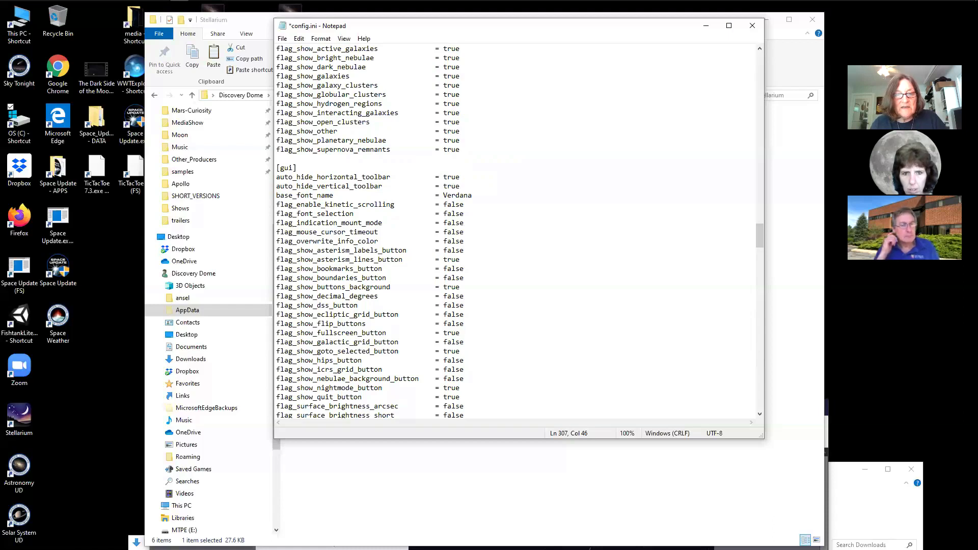
pyautogui.doubleClick(444, 278)
pyautogui.write('tr')
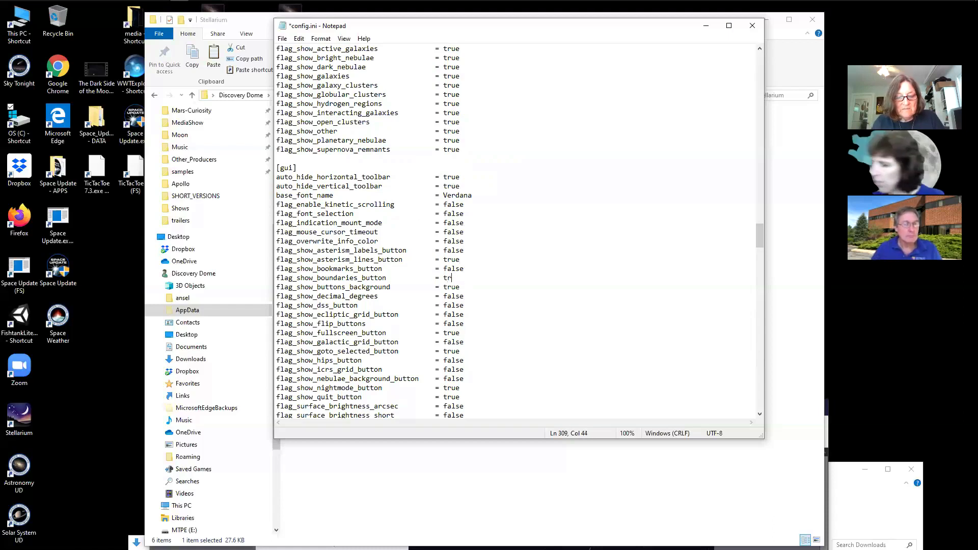
pyautogui.write('ue')
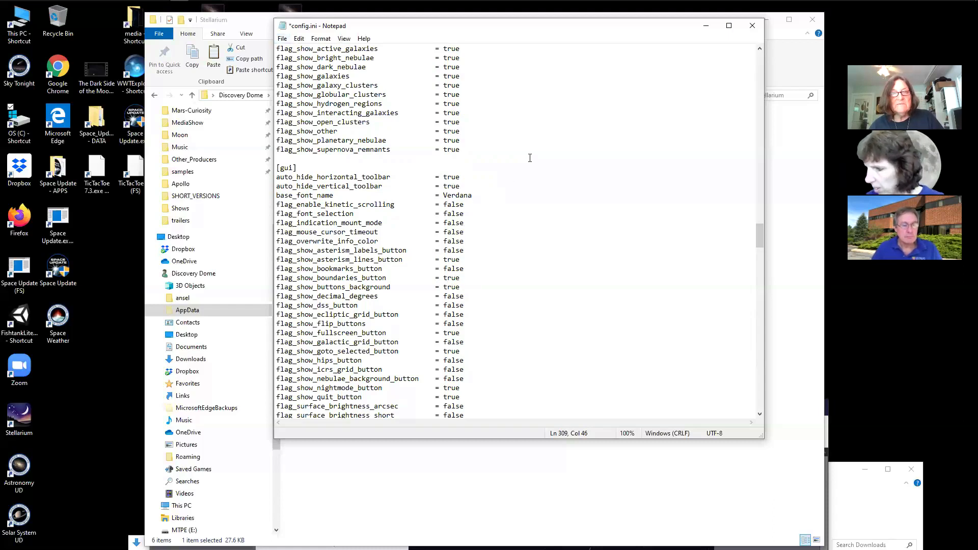
# Close config.ini with its changes saved, close the folder window and launch Stellarium.
pyautogui.click(750, 28)
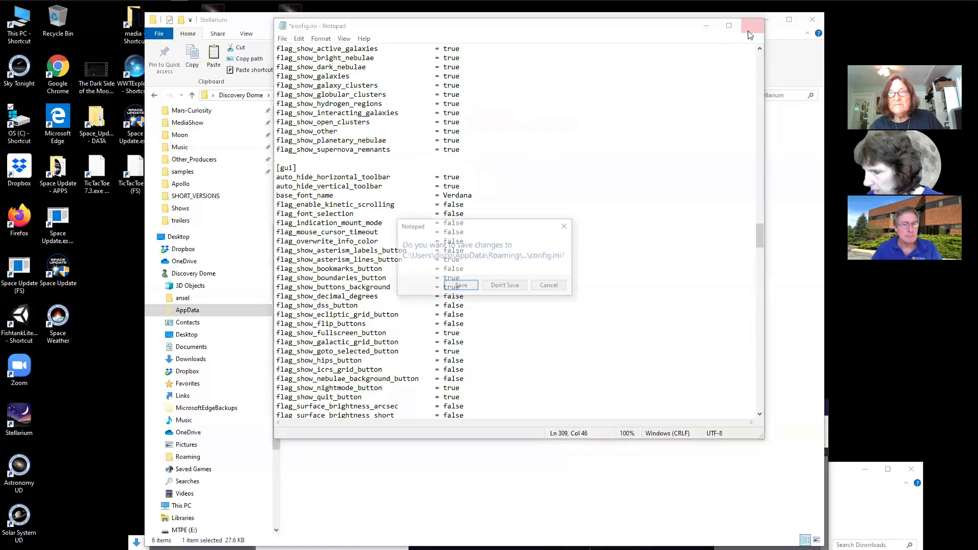
pyautogui.click(461, 286)
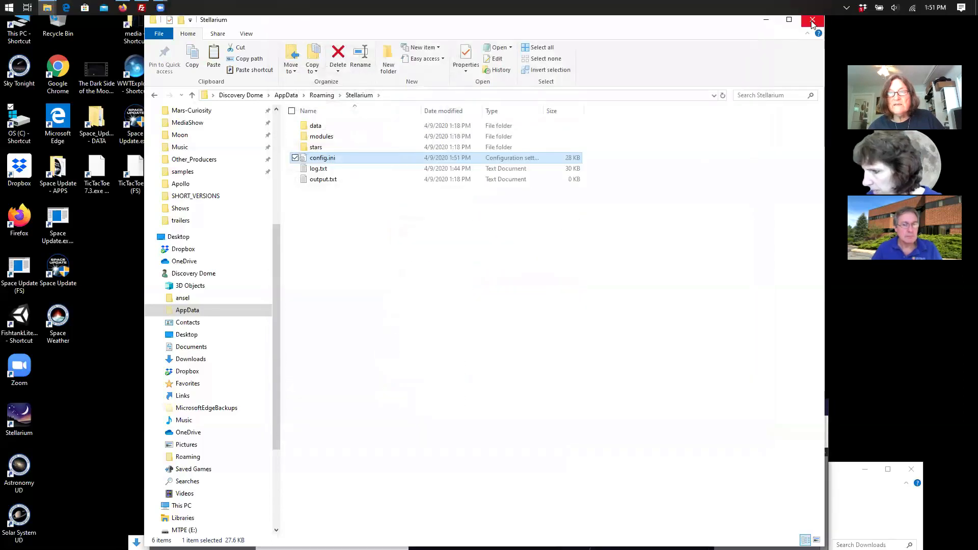
pyautogui.click(812, 23)
pyautogui.doubleClick(20, 420)
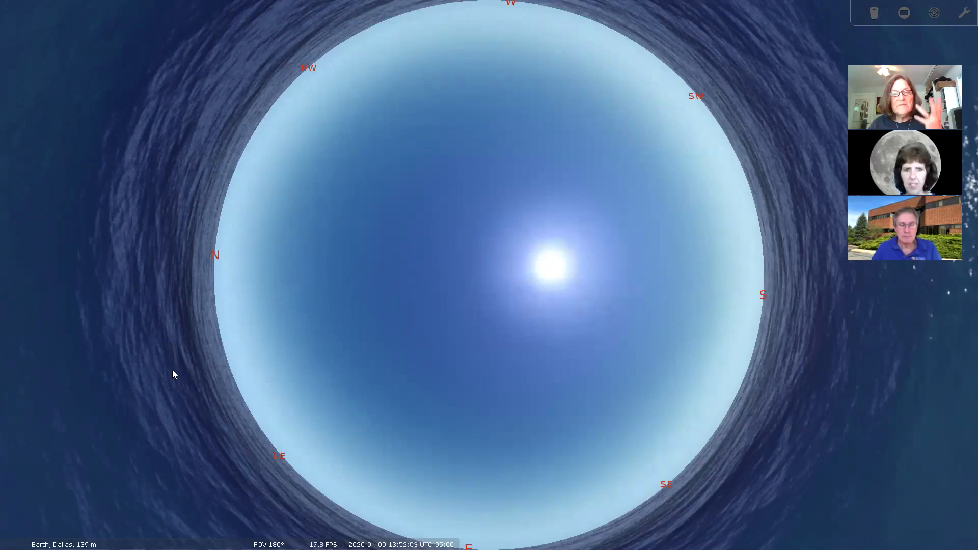
# Turn on the asterism lines to view them in the sky and turn them off again.
pyautogui.moveTo(134, 541)
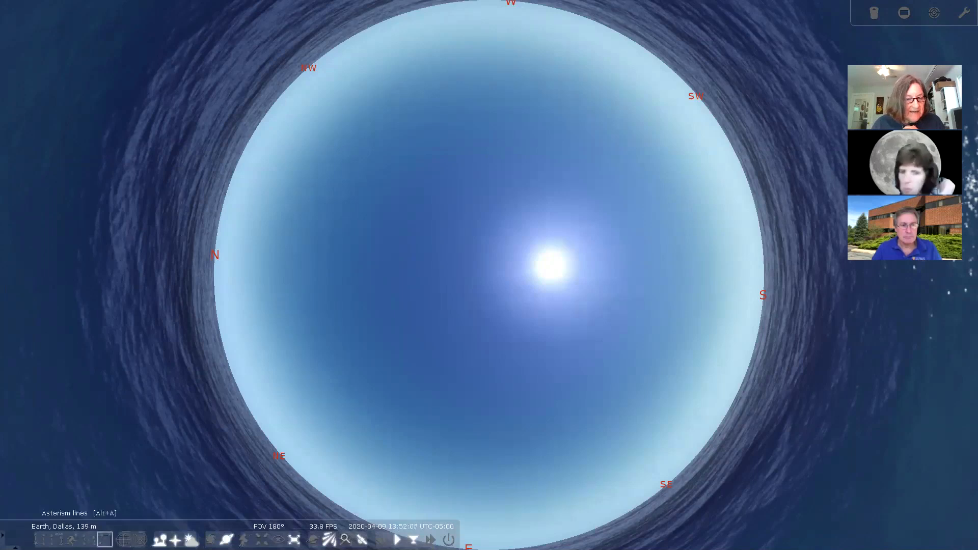
pyautogui.click(104, 540)
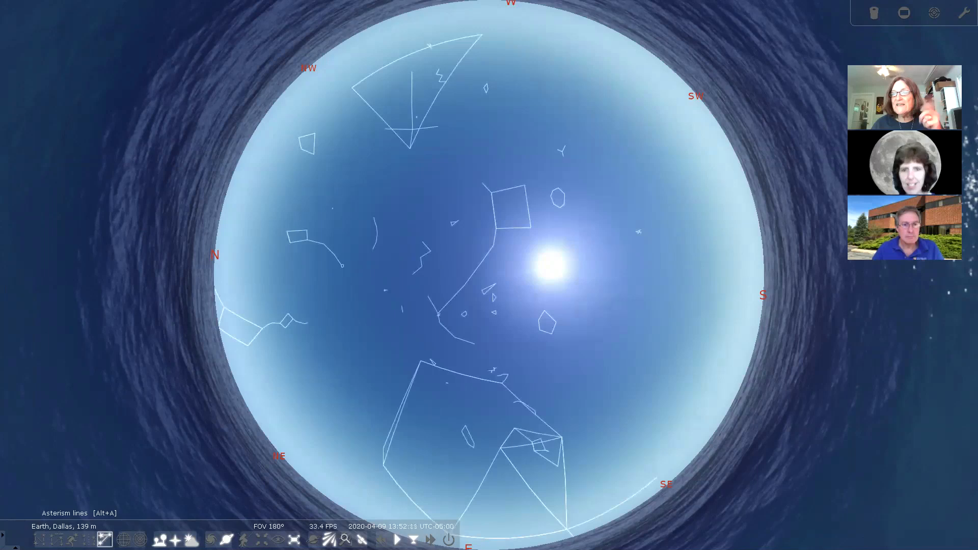
pyautogui.click(104, 539)
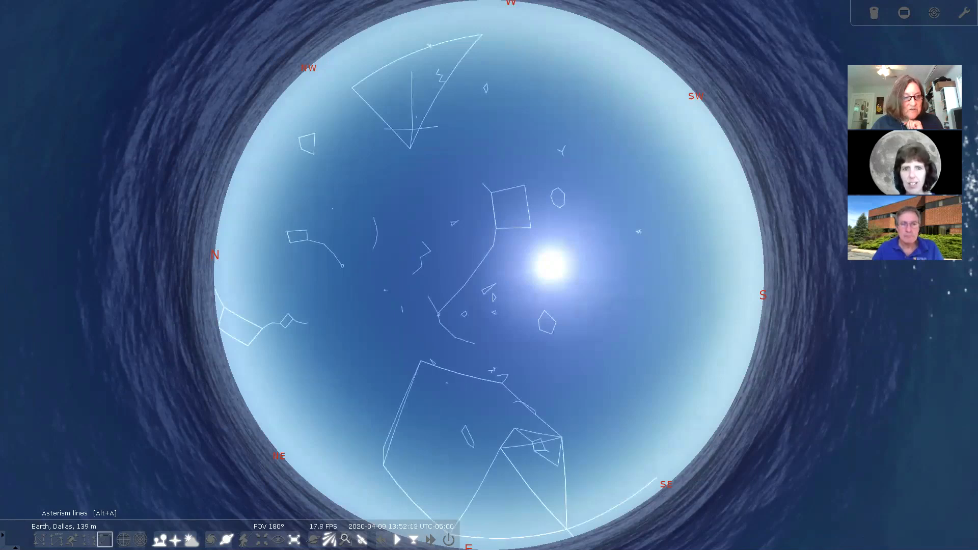
# Turn on the constellation boundaries, and zoom the sky out and back to a 180° field of view.
pyautogui.click(88, 540)
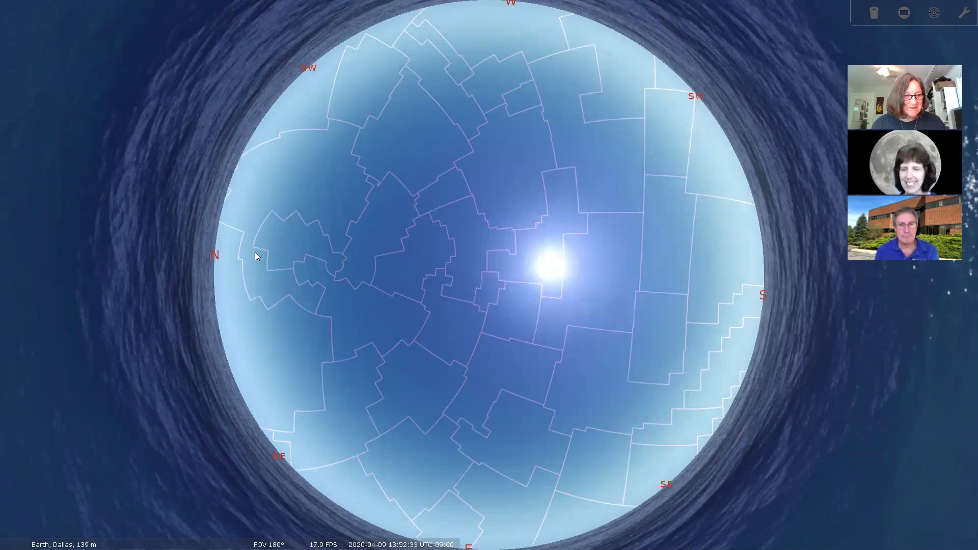
pyautogui.scroll(-3, 255, 256)
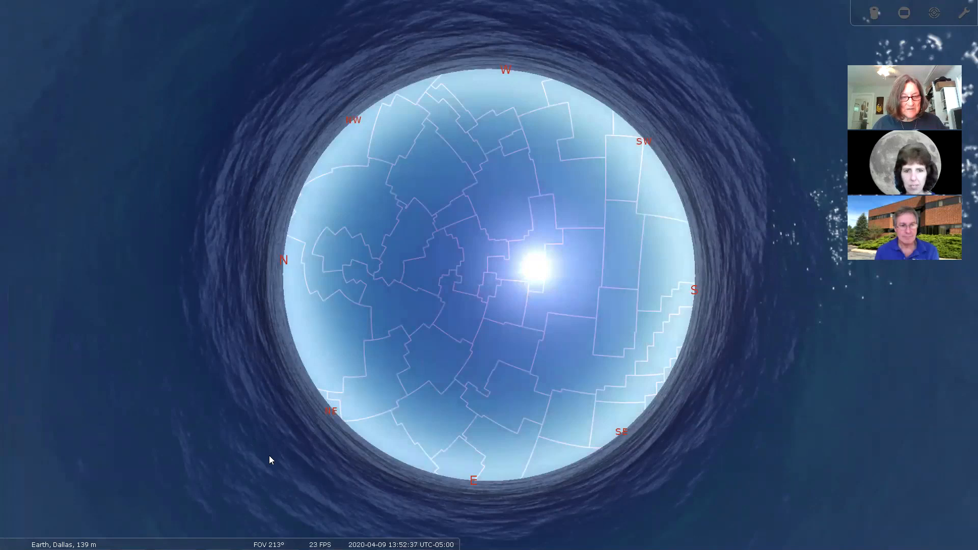
pyautogui.scroll(3, 311, 450)
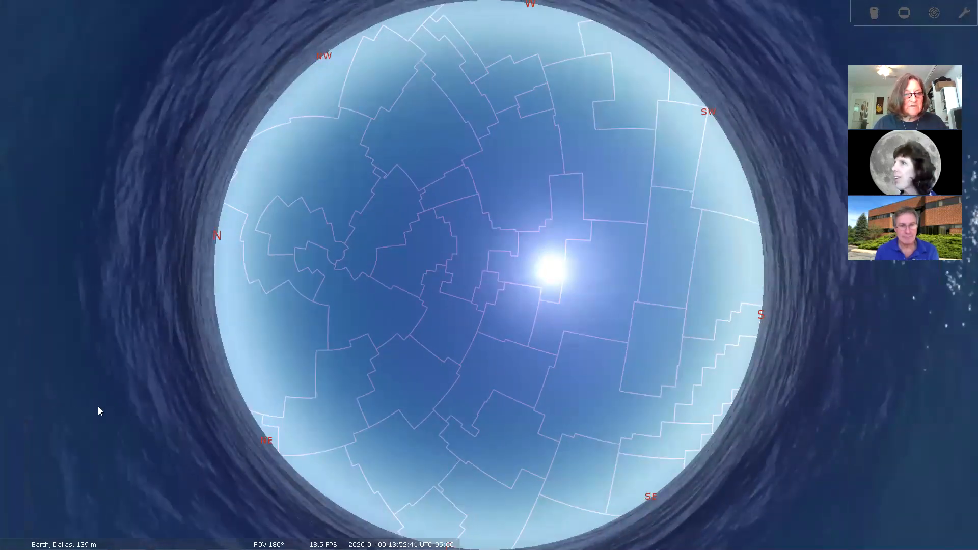
pyautogui.moveTo(2, 428)
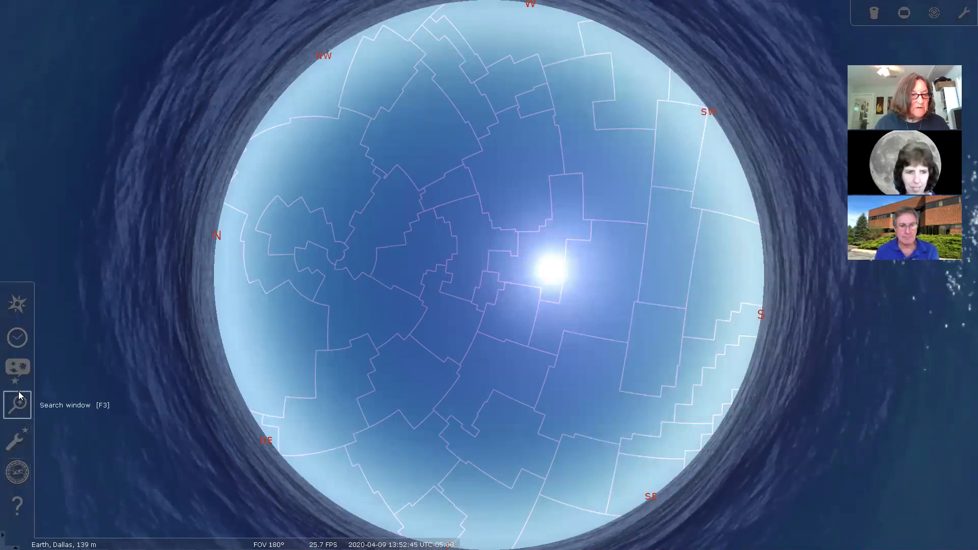
# Open the configuration of the Solar System Editor plugin.
pyautogui.click(17, 437)
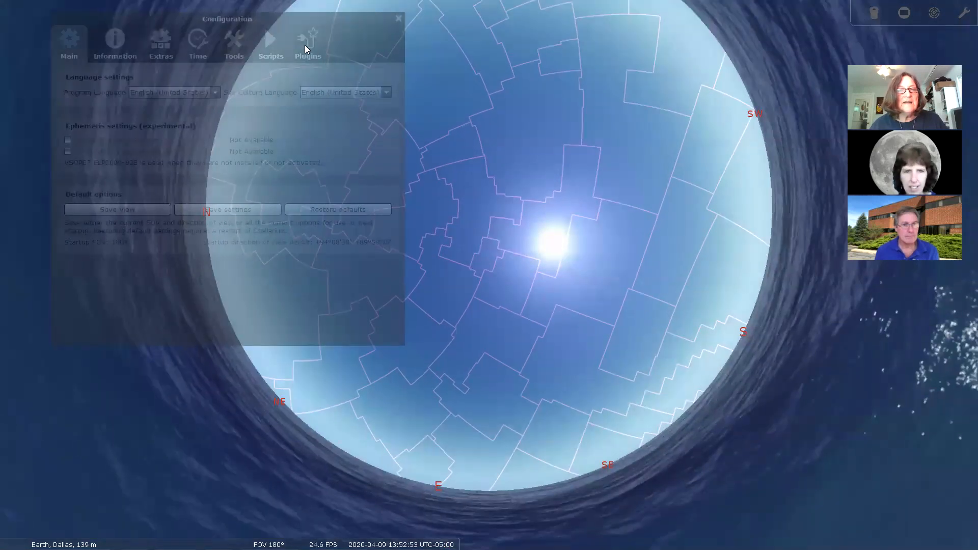
pyautogui.click(305, 44)
pyautogui.moveTo(276, 18); pyautogui.dragTo(536, 170)
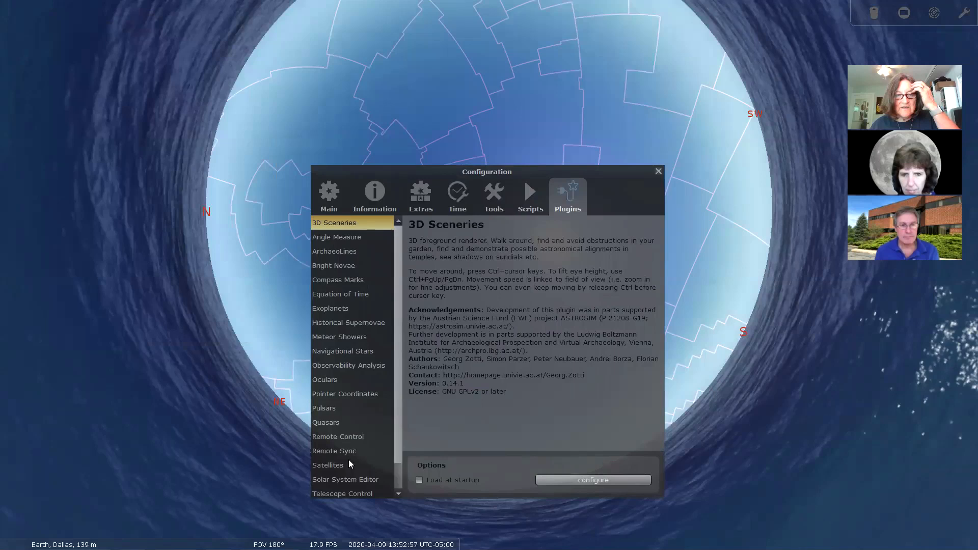
pyautogui.click(344, 480)
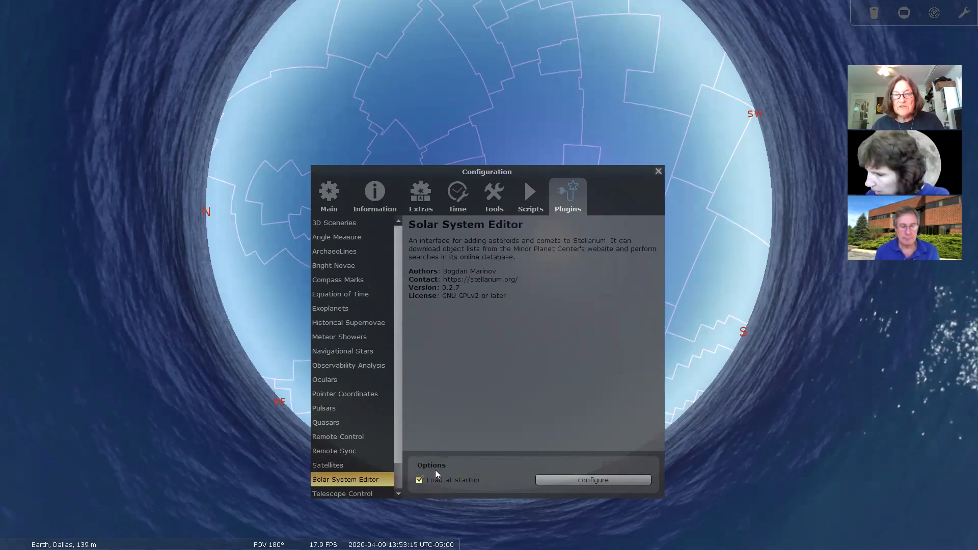
pyautogui.click(568, 479)
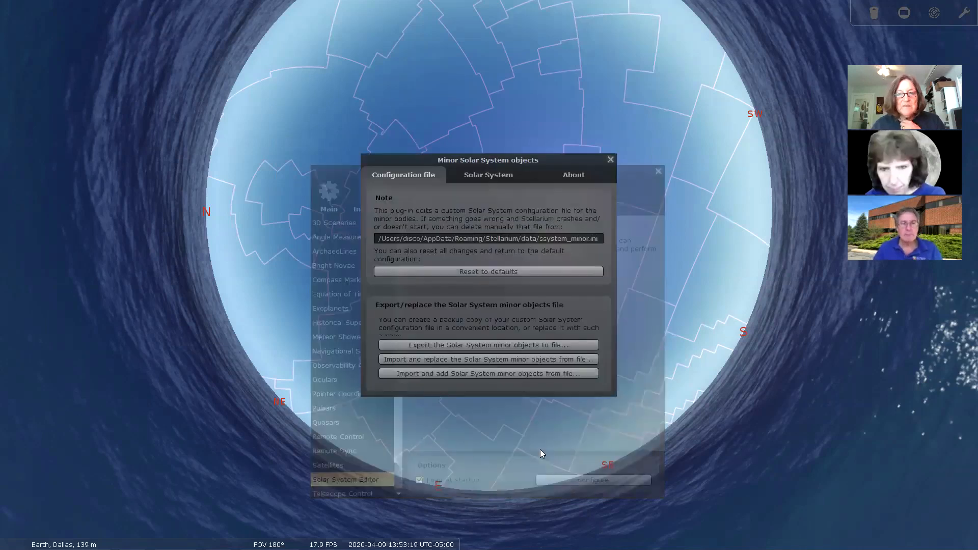
# Download comet orbital elements in MPC format for import from the source "MPC's list of observable comets".
pyautogui.click(484, 176)
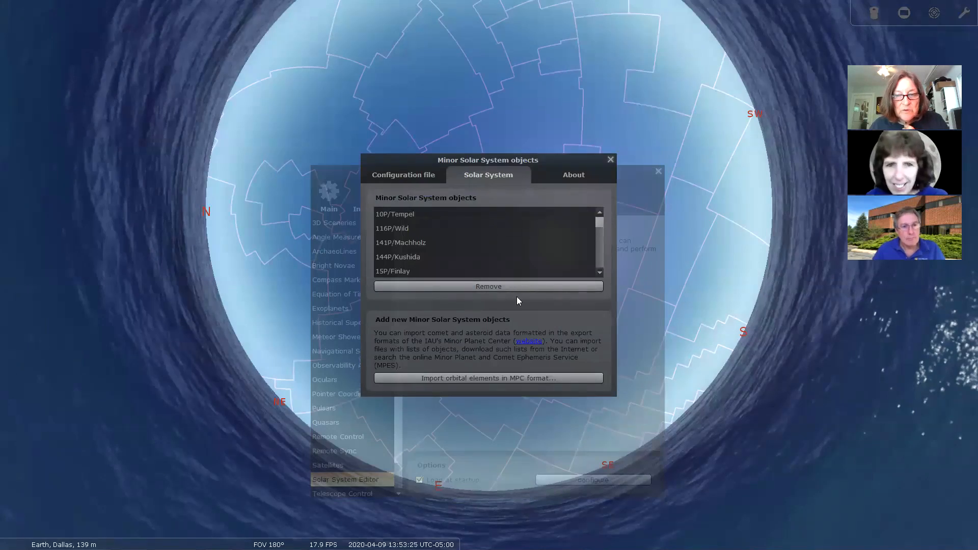
pyautogui.click(463, 378)
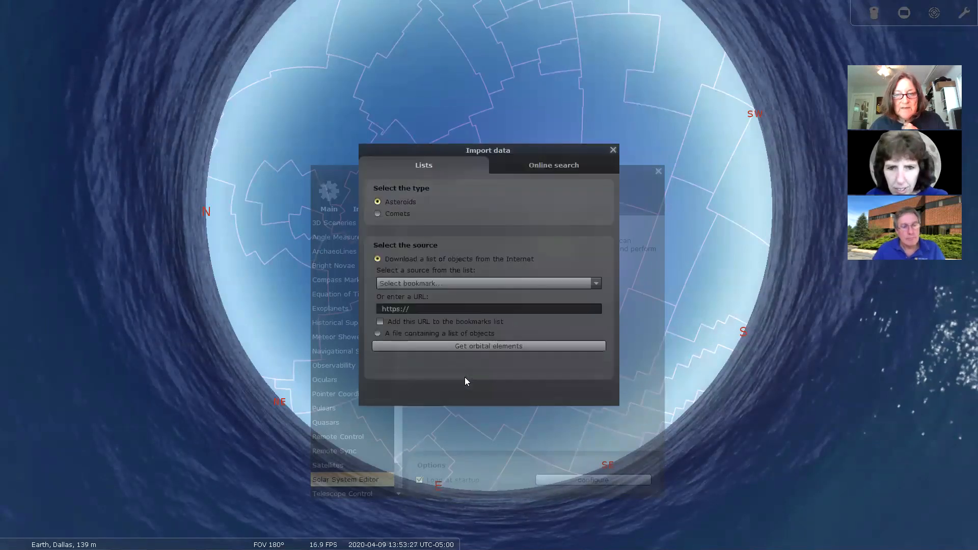
pyautogui.click(376, 213)
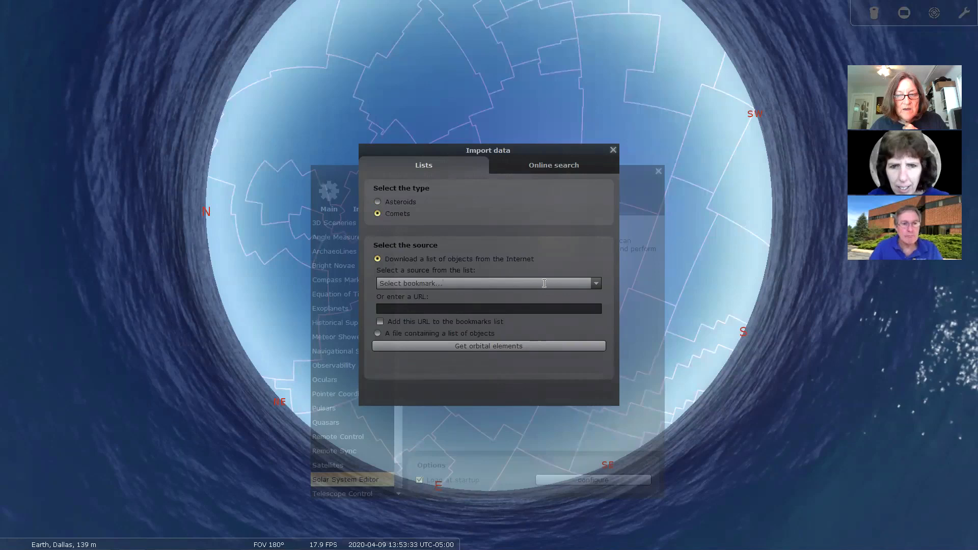
pyautogui.click(596, 284)
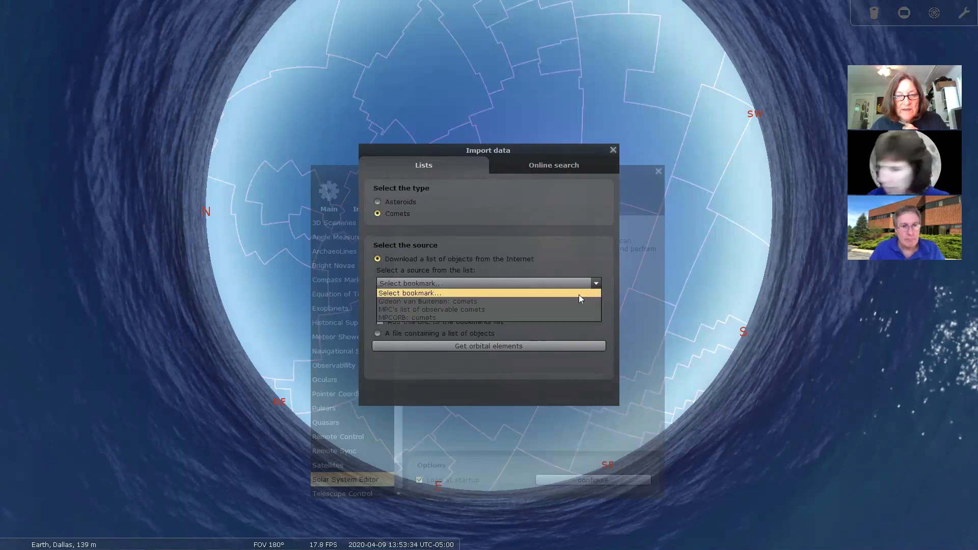
pyautogui.click(512, 309)
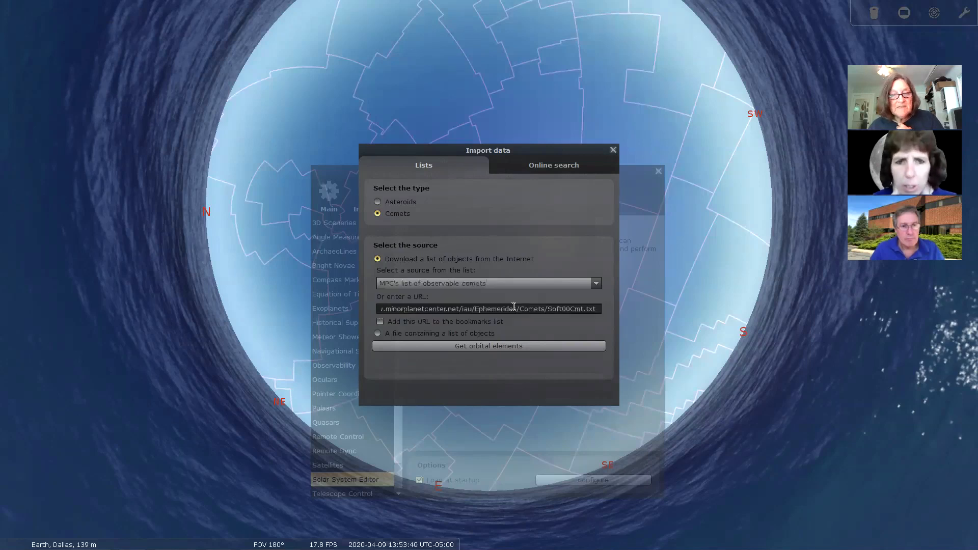
pyautogui.click(528, 346)
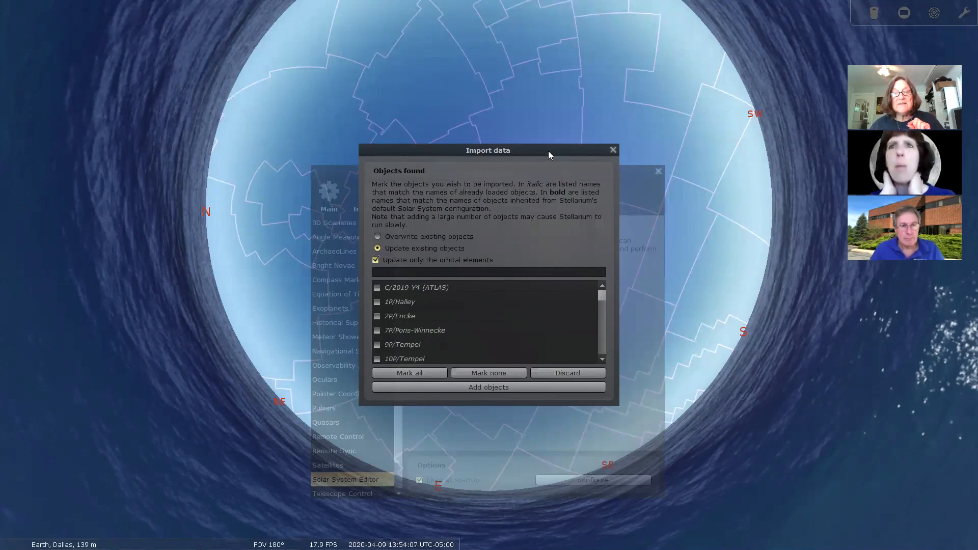
# Mark the comet C/2019 Y1 (ATLAS) among the found objects and add it to the minor Solar System objects.
pyautogui.moveTo(548, 150); pyautogui.dragTo(566, 91)
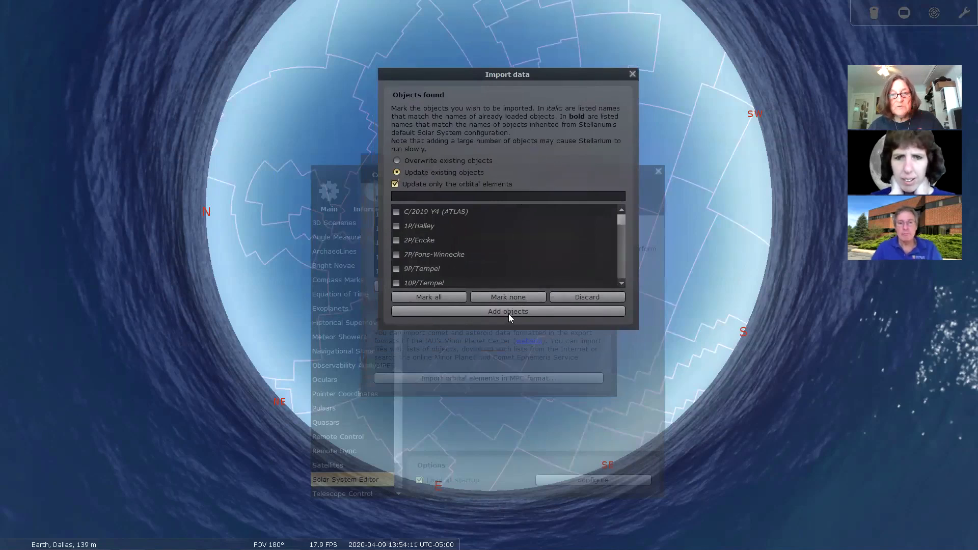
pyautogui.moveTo(620, 224); pyautogui.dragTo(620, 252)
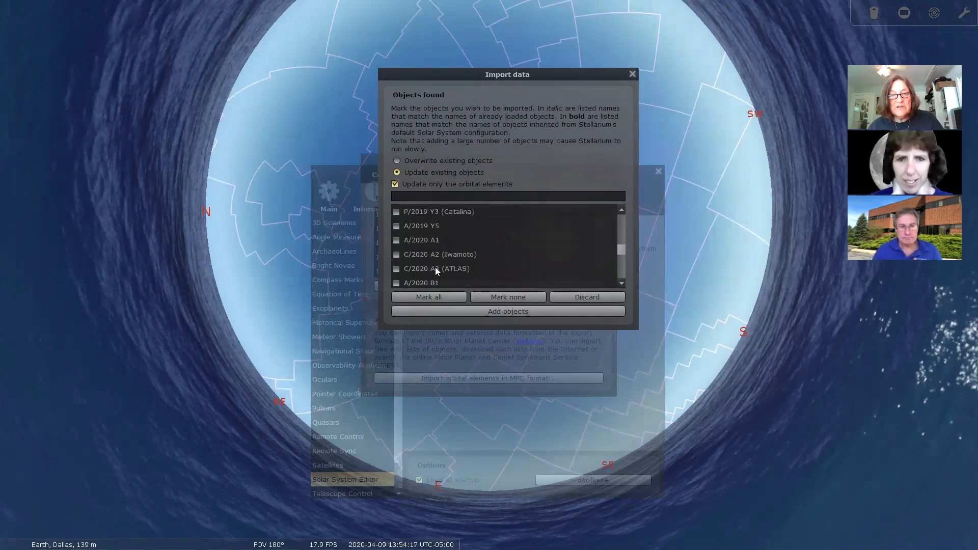
pyautogui.click(620, 209)
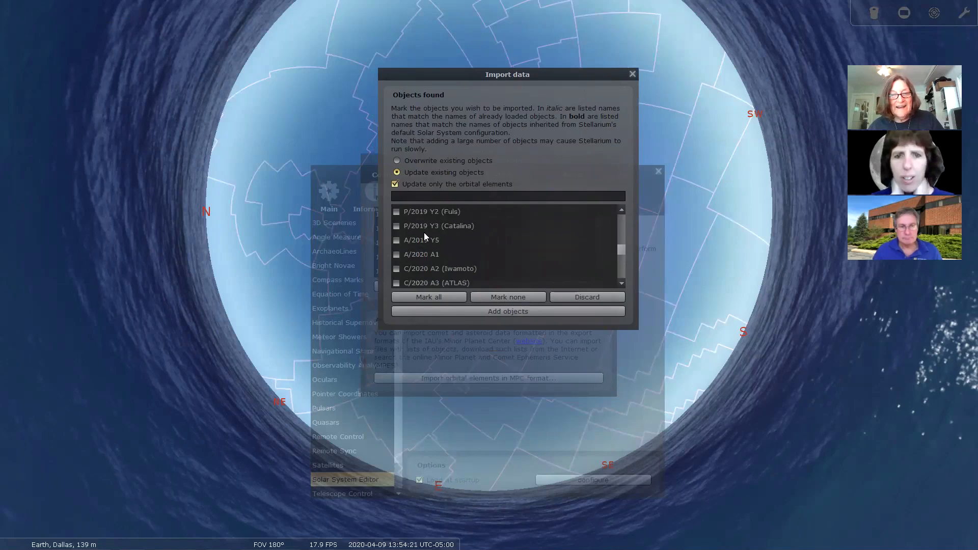
pyautogui.click(620, 211)
pyautogui.click(621, 210)
pyautogui.click(620, 209)
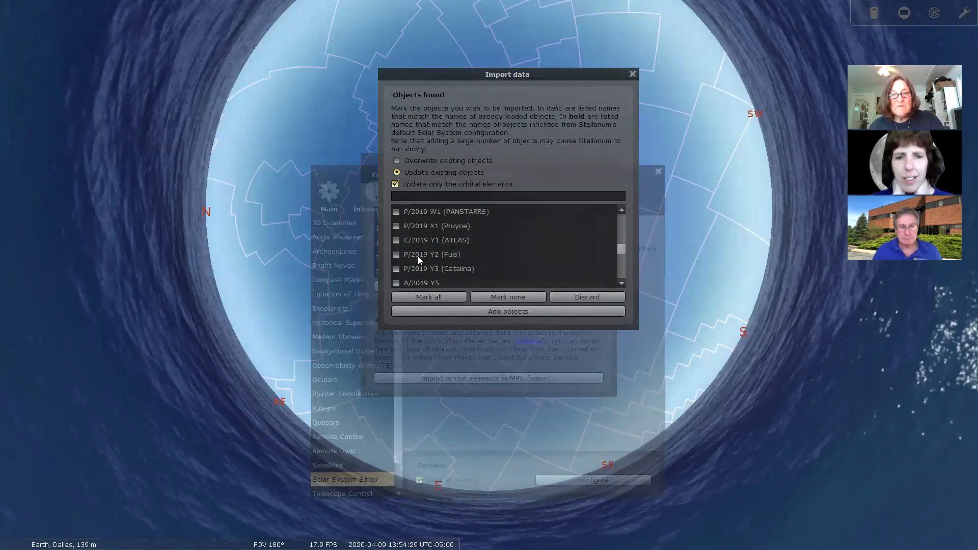
pyautogui.click(621, 282)
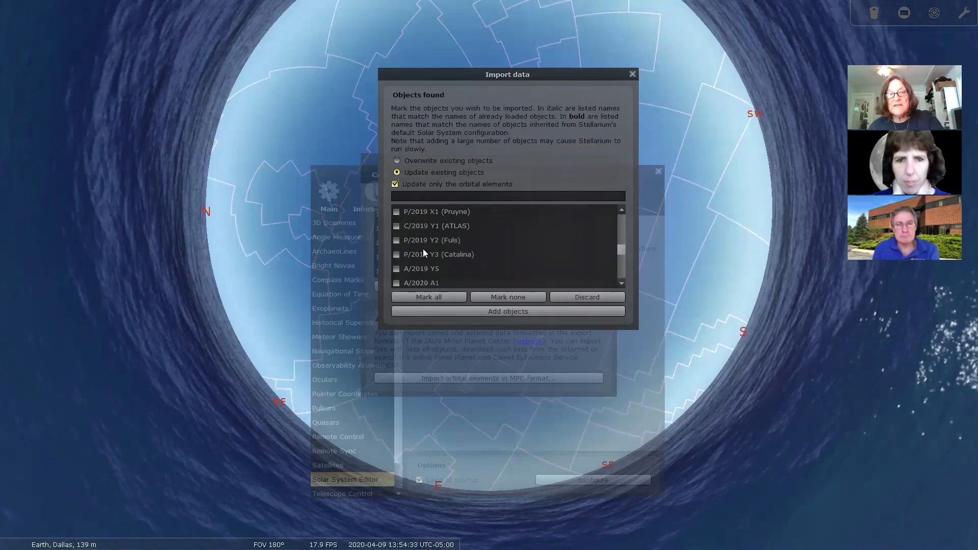
pyautogui.click(397, 227)
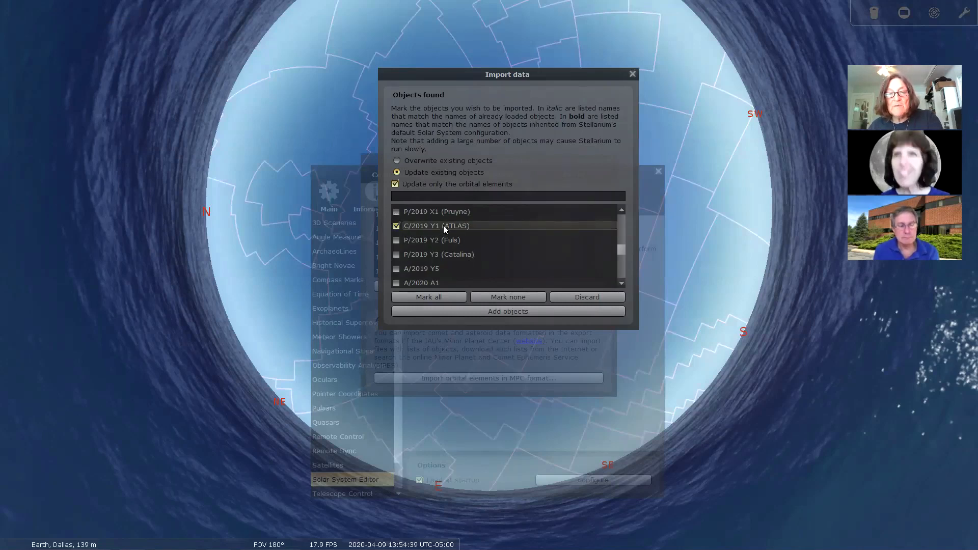
pyautogui.click(534, 311)
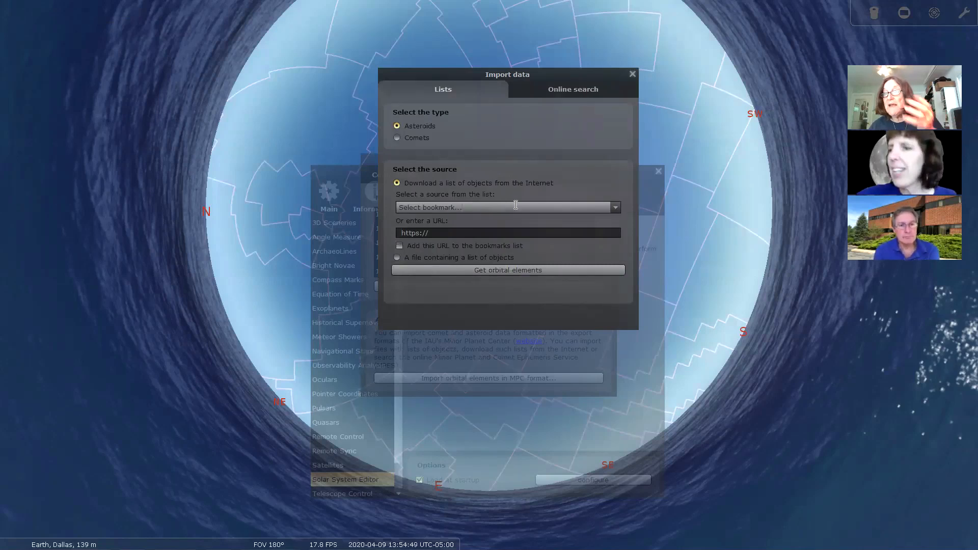
# Check the available asteroid source lists without choosing one, and close the import, plugin and configuration windows.
pyautogui.click(614, 208)
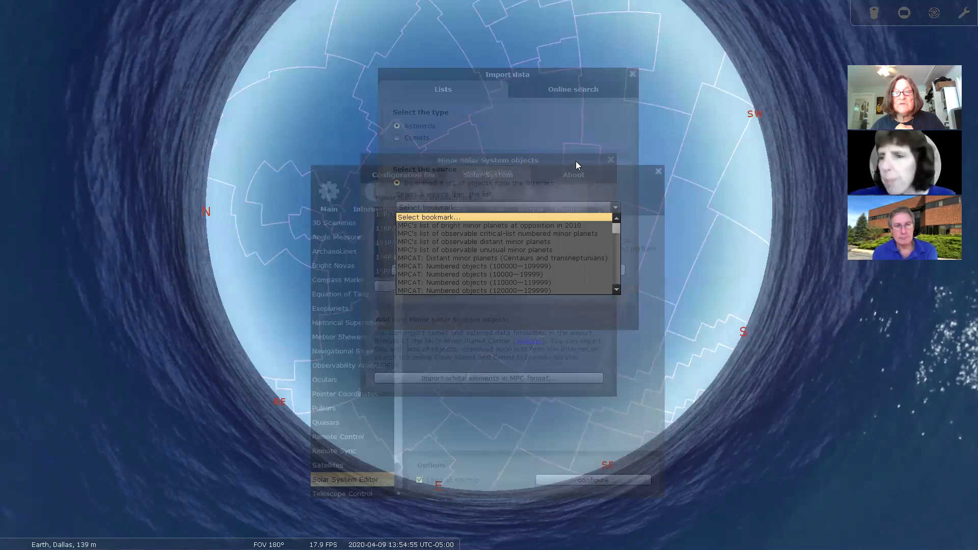
pyautogui.click(566, 130)
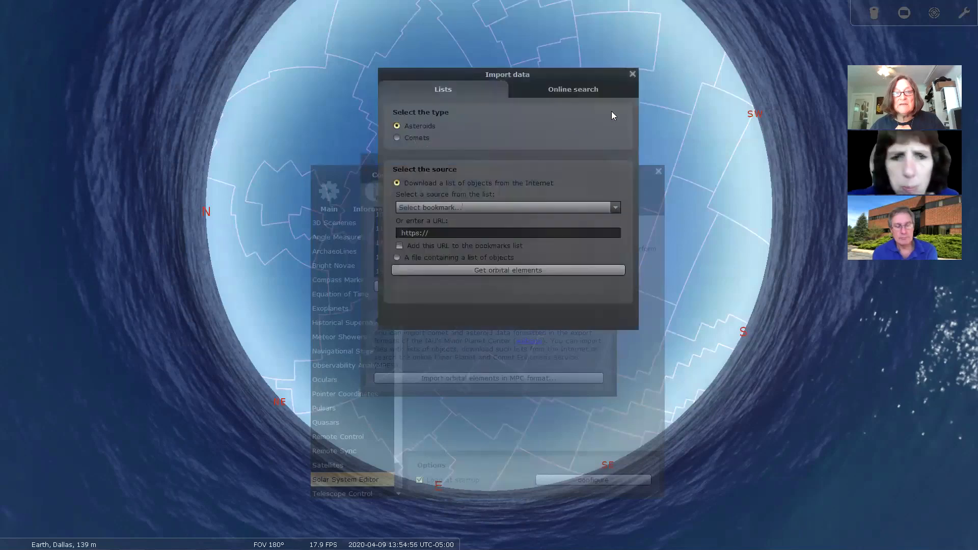
pyautogui.click(632, 74)
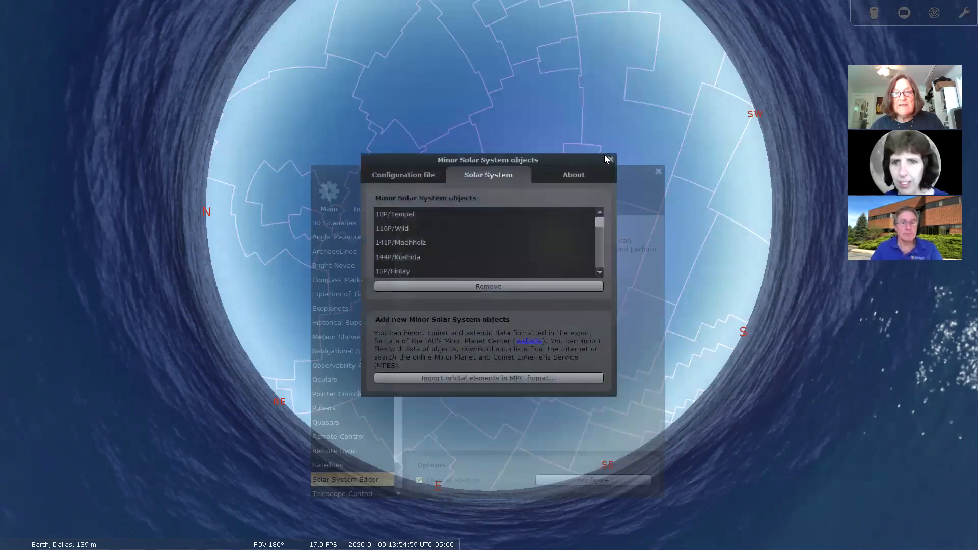
pyautogui.click(606, 159)
pyautogui.click(657, 172)
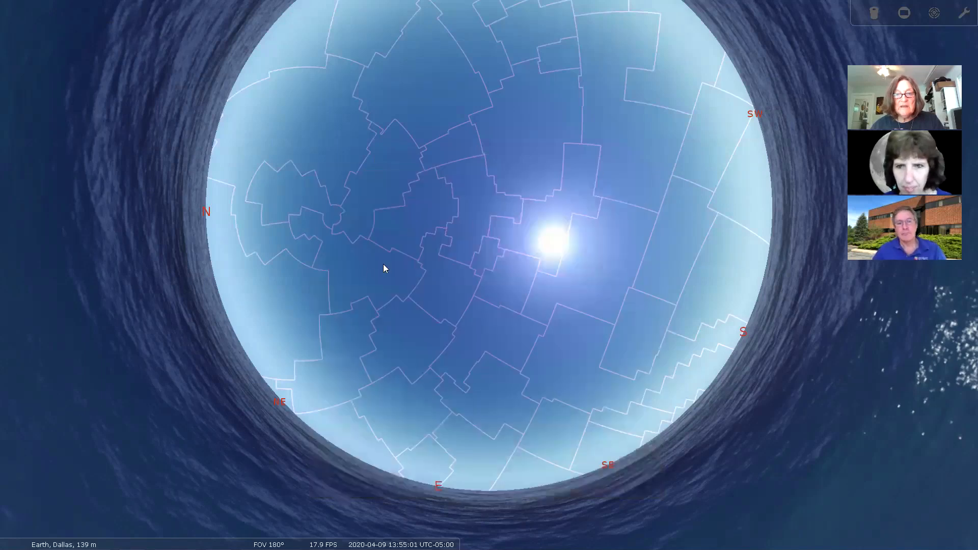
# Turn off the atmosphere and the constellation boundaries.
pyautogui.press('a')
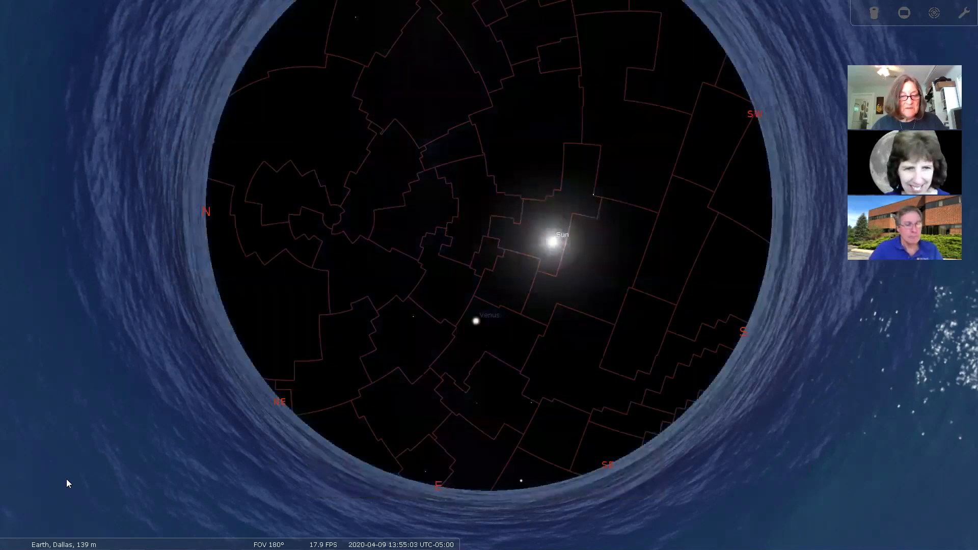
pyautogui.moveTo(89, 539)
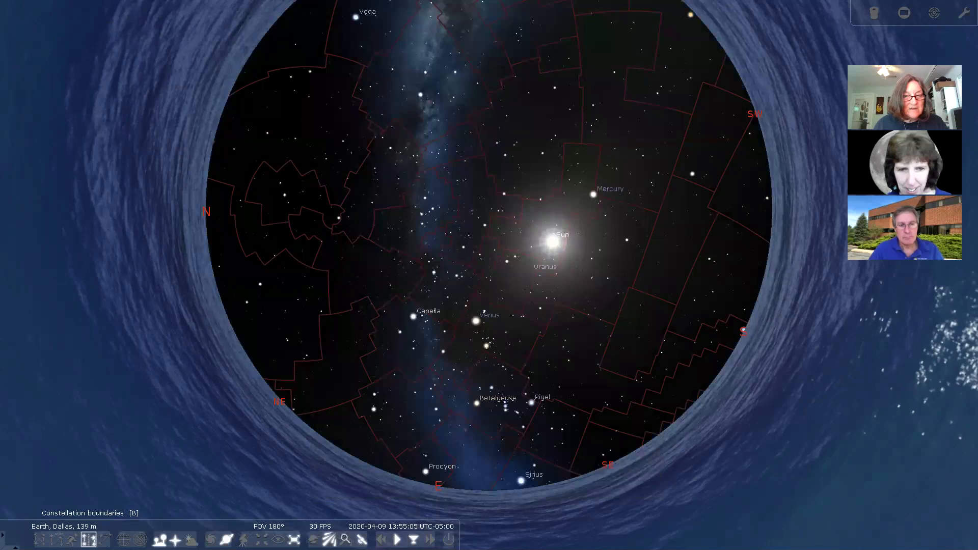
pyautogui.click(89, 539)
# Search for the comet C/2019 Y4 (ATLAS), zoom in on it and return to the 180° field of view.
pyautogui.moveTo(3, 412)
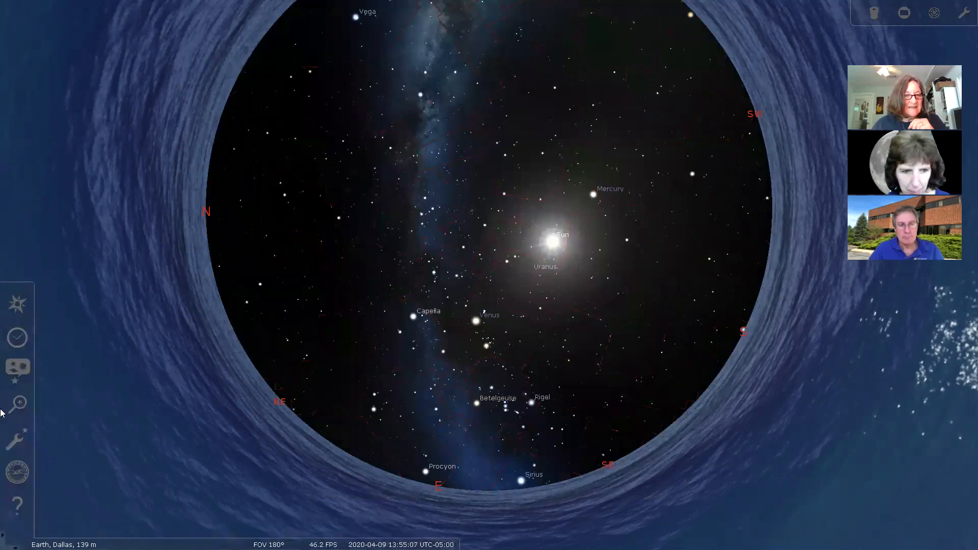
pyautogui.click(17, 405)
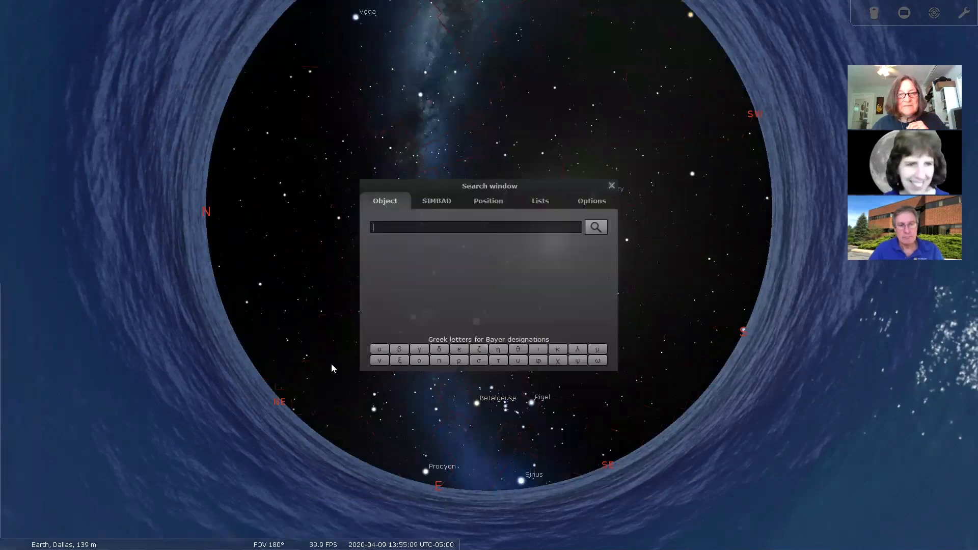
pyautogui.write('c')
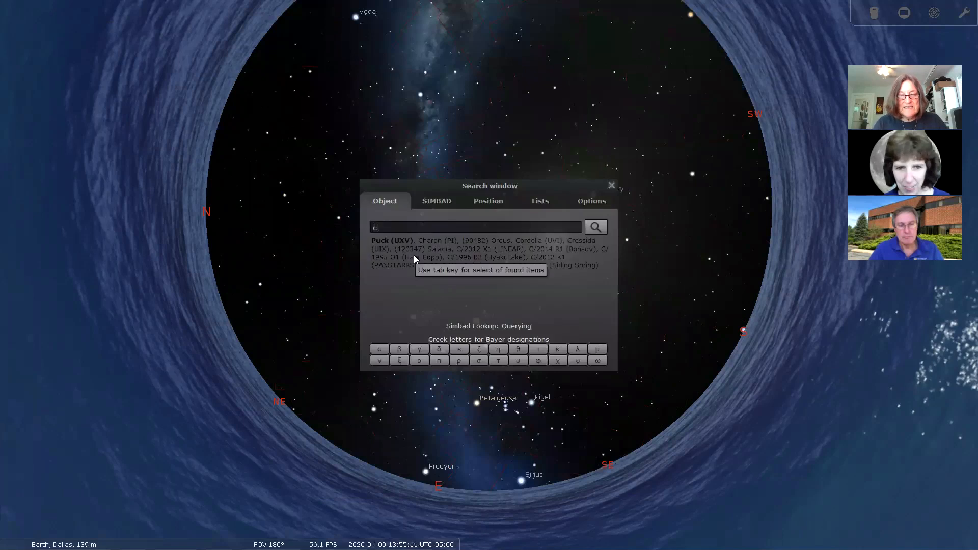
pyautogui.write('/2019')
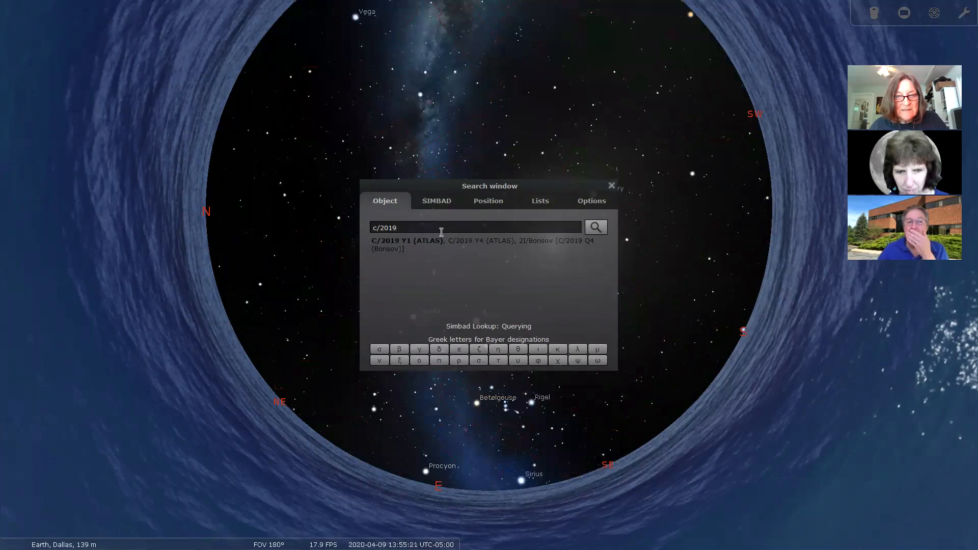
pyautogui.write('y')
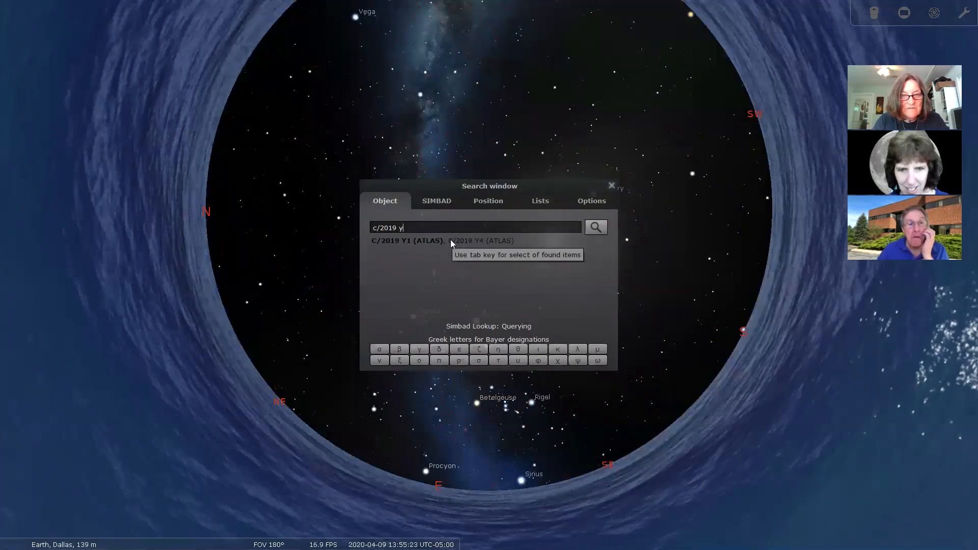
pyautogui.write('4 (ATLAS')
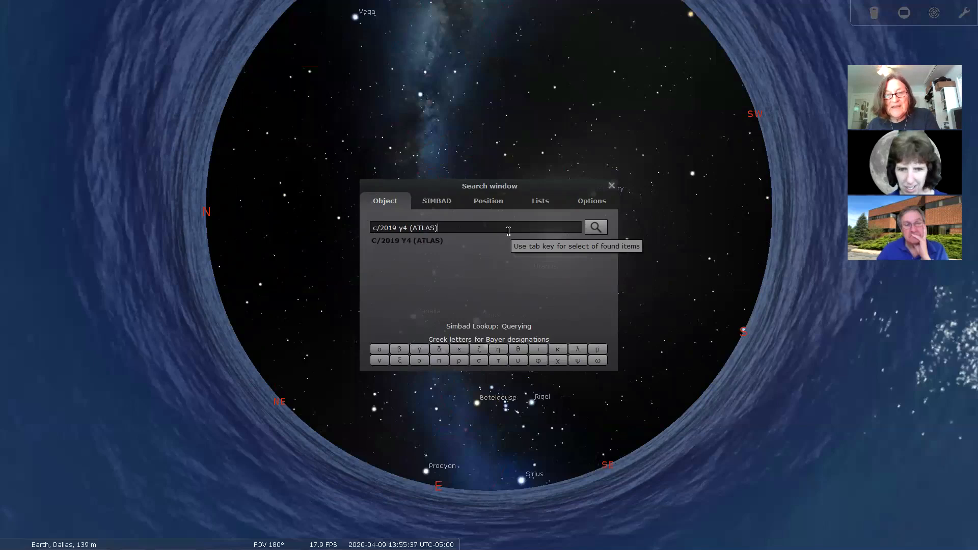
pyautogui.press('Return')
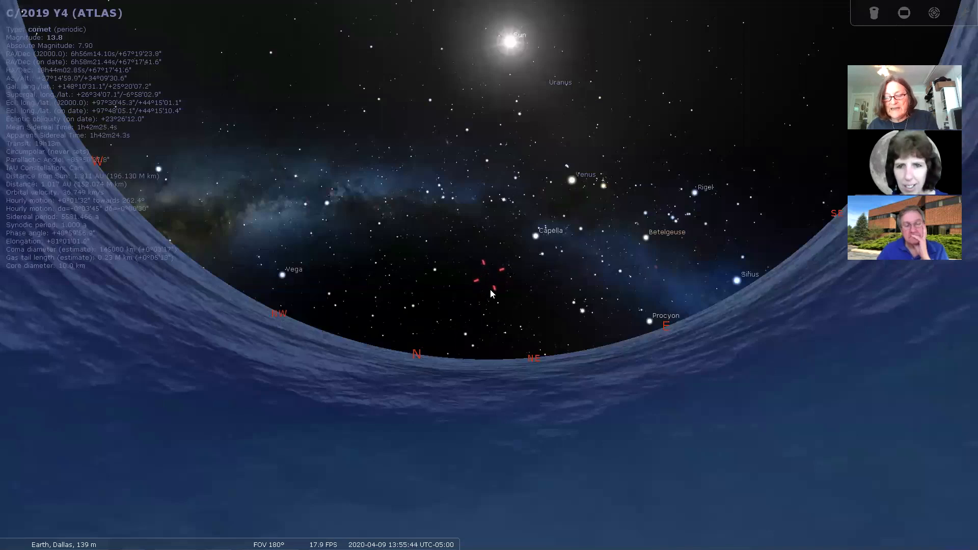
pyautogui.press('/')
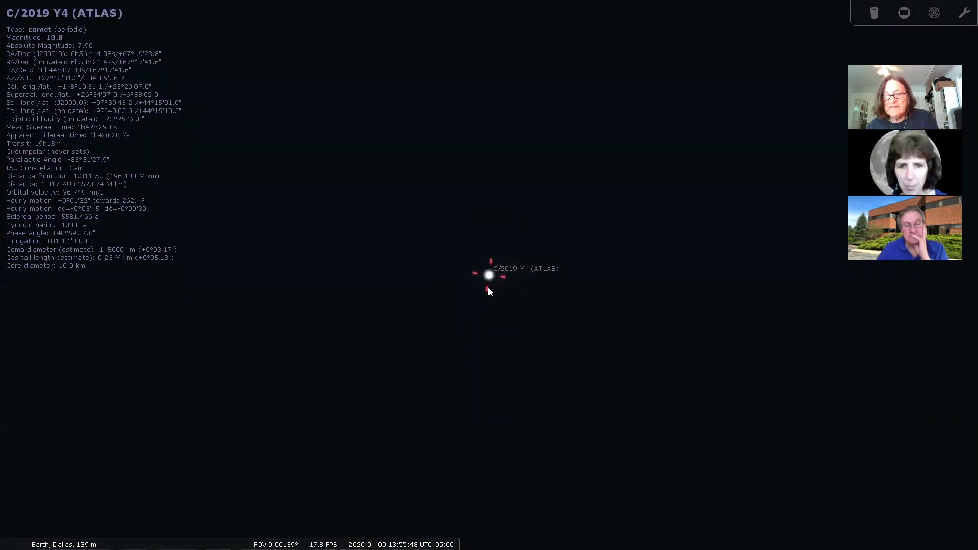
pyautogui.press('\\')
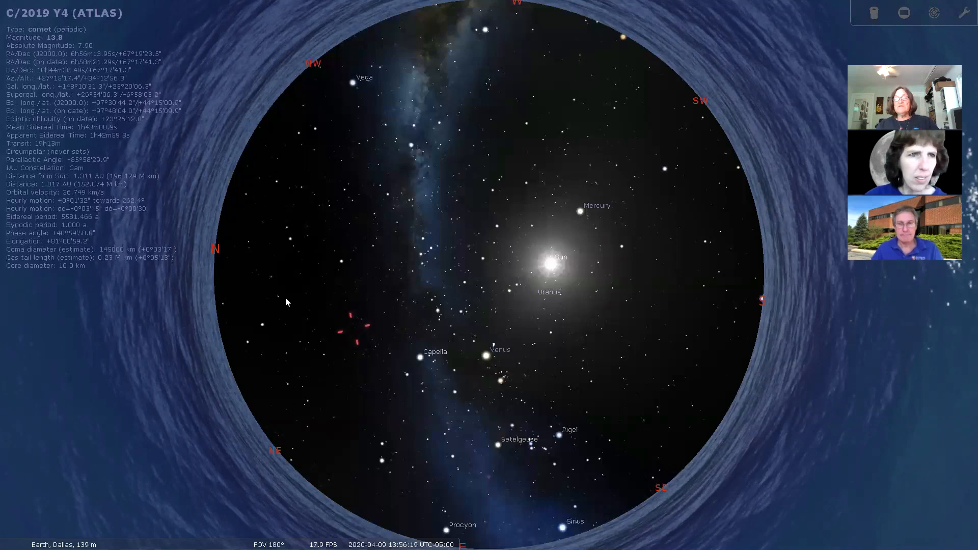
# Turn on the equatorial grid to view it across the sky and turn it off again.
pyautogui.moveTo(90, 545)
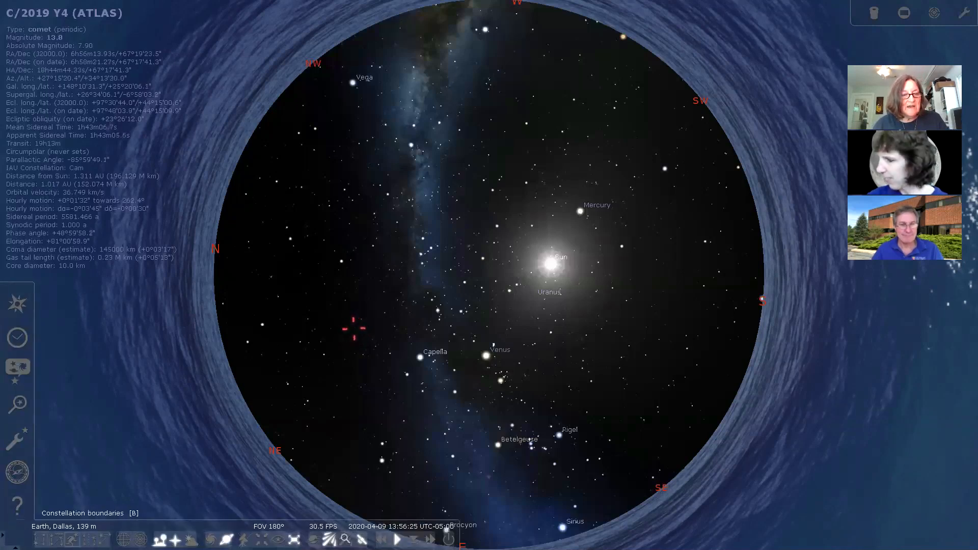
pyautogui.click(123, 538)
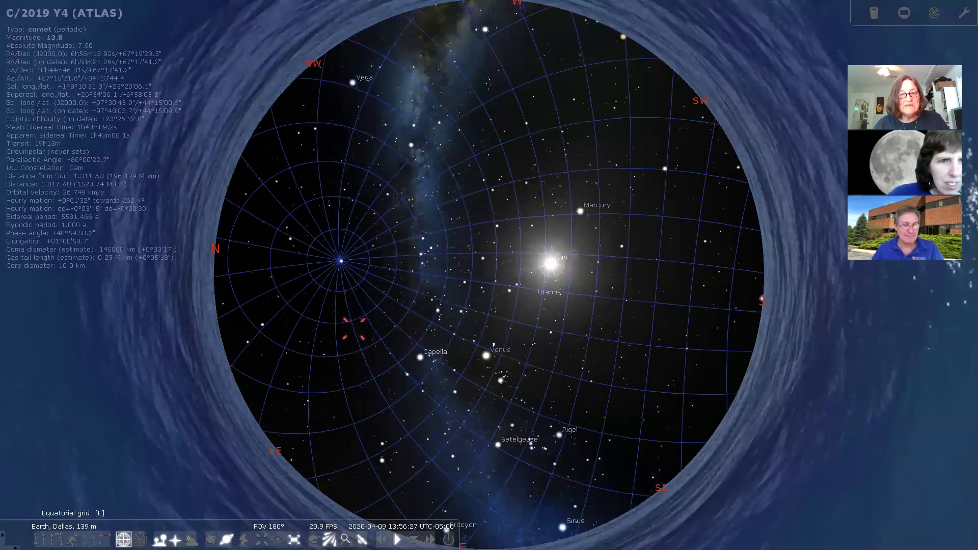
pyautogui.click(123, 539)
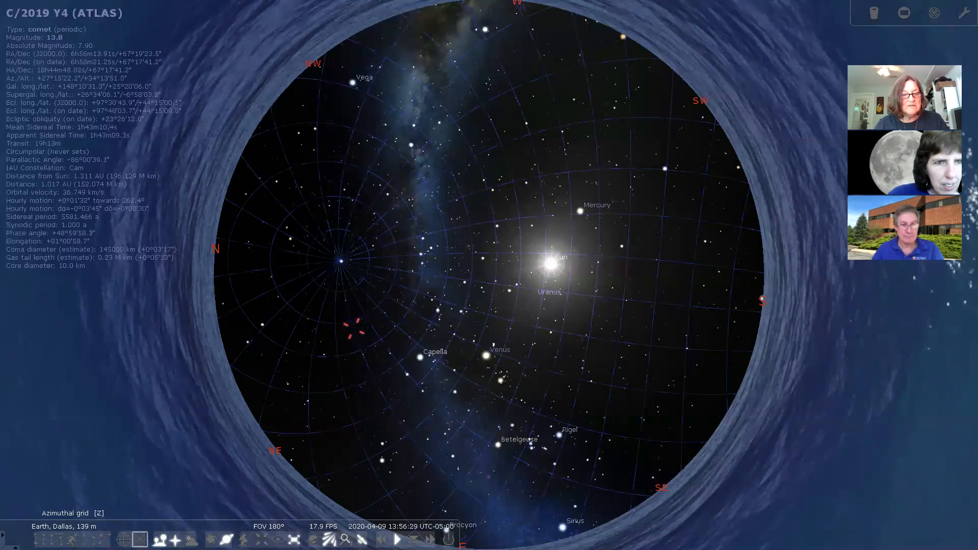
# Turn on the azimuthal grid to view it across the sky and turn it off again.
pyautogui.click(140, 538)
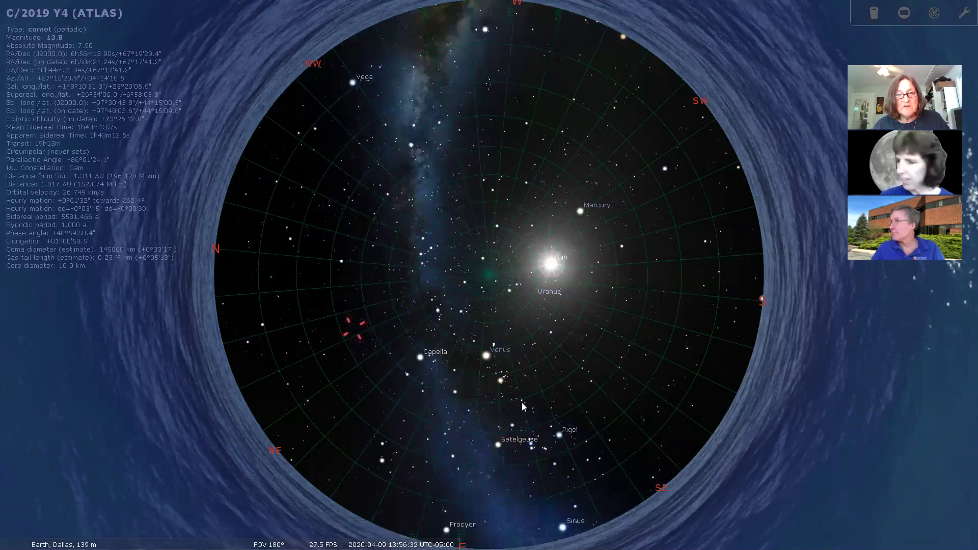
pyautogui.moveTo(57, 540)
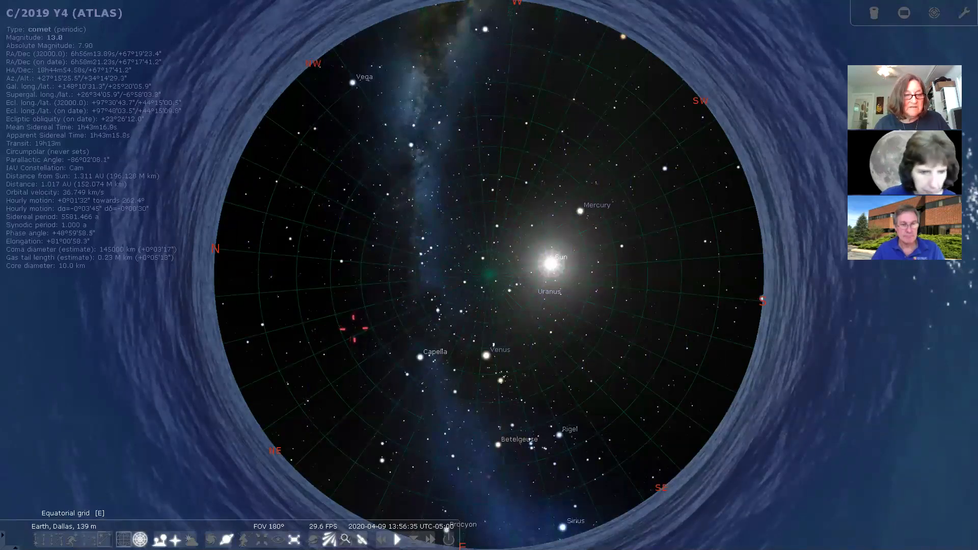
pyautogui.click(139, 539)
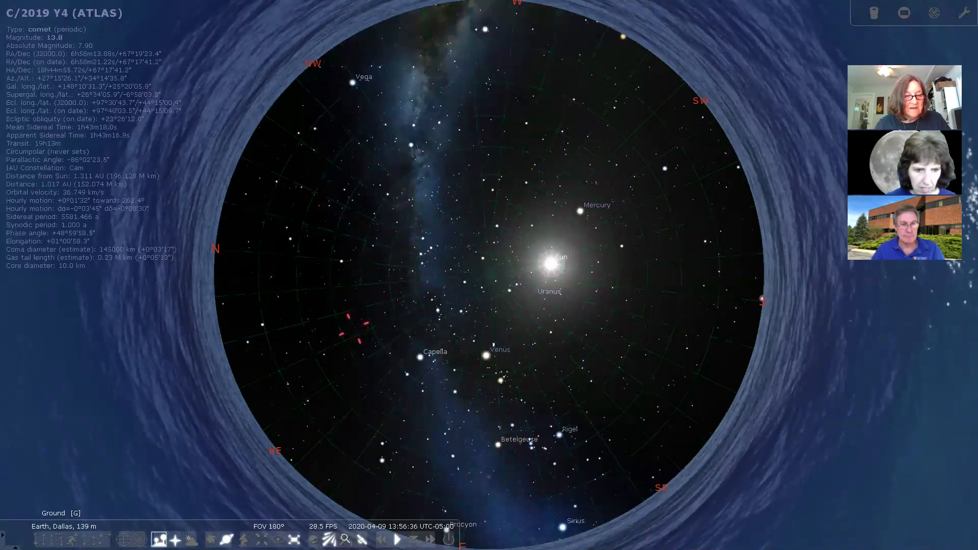
# Toggle the ground display to compare the sky with and without it, leaving the ground hidden.
pyautogui.click(159, 539)
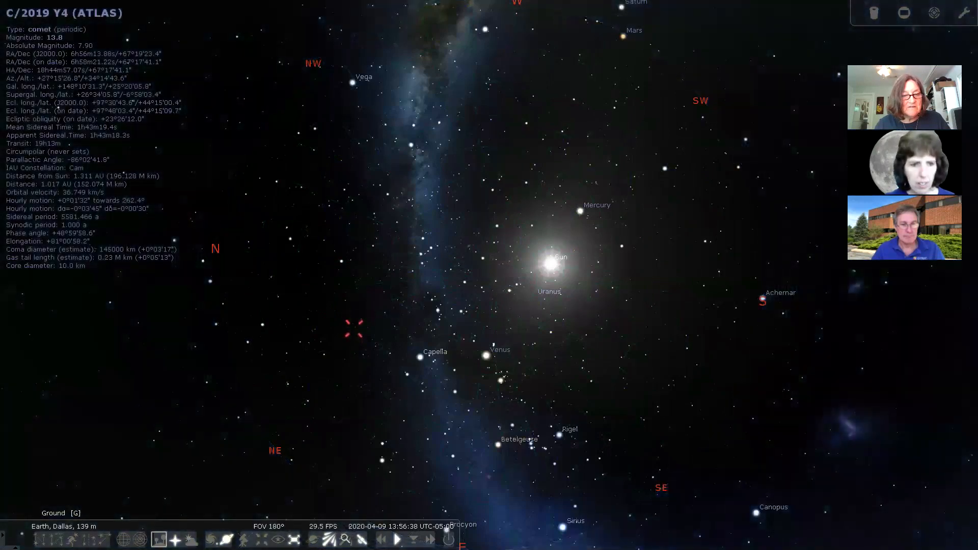
pyautogui.click(159, 539)
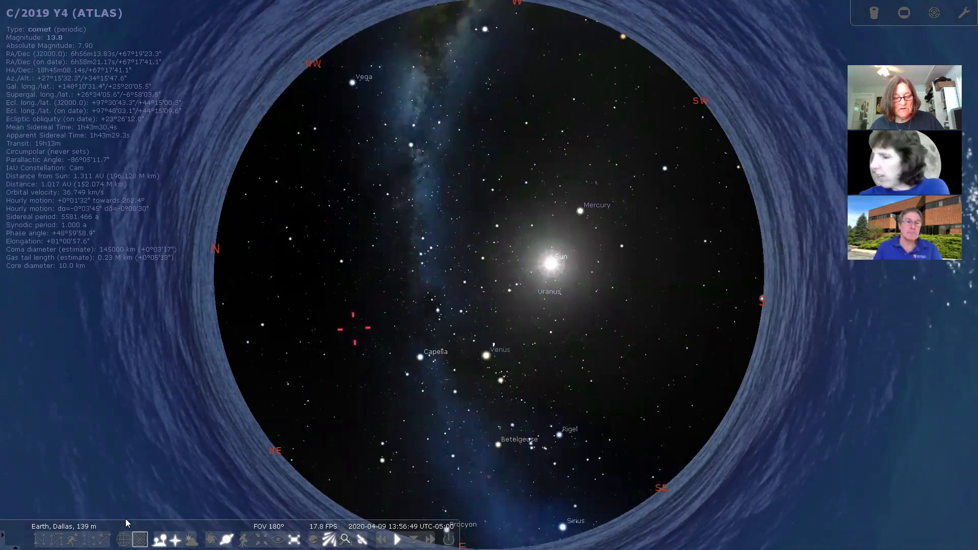
pyautogui.click(159, 538)
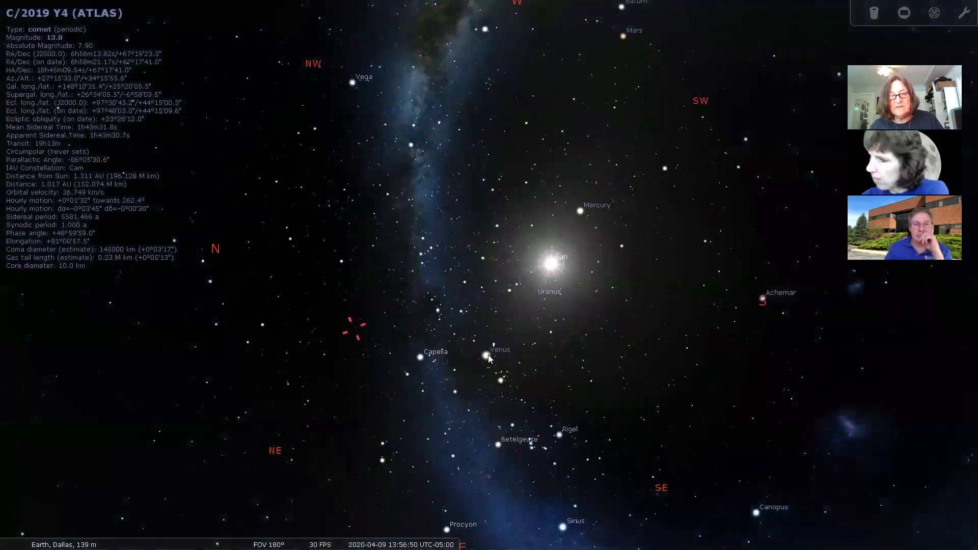
# Select Venus, zoom in until its disc is visible, and advance the date one day at a time to 2020-05-29.
pyautogui.click(486, 355)
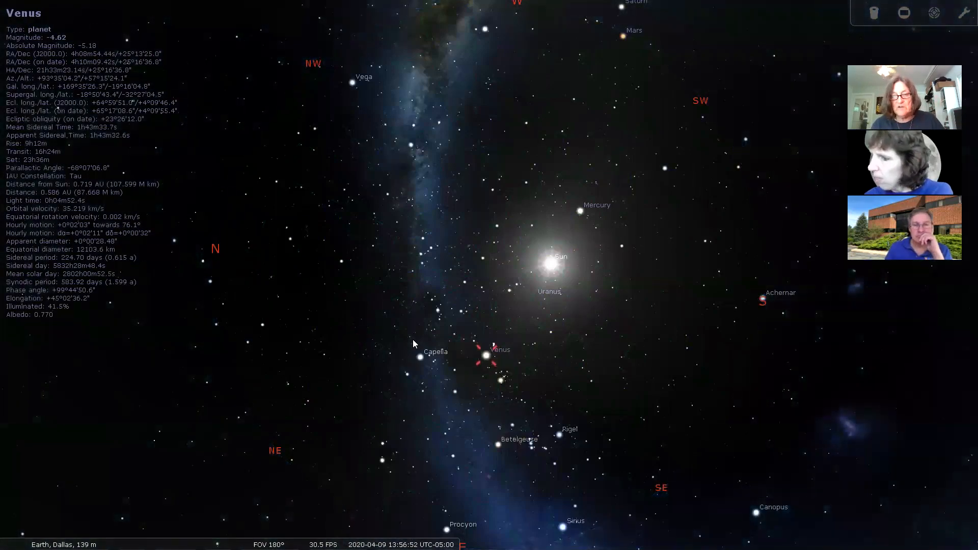
pyautogui.press('/')
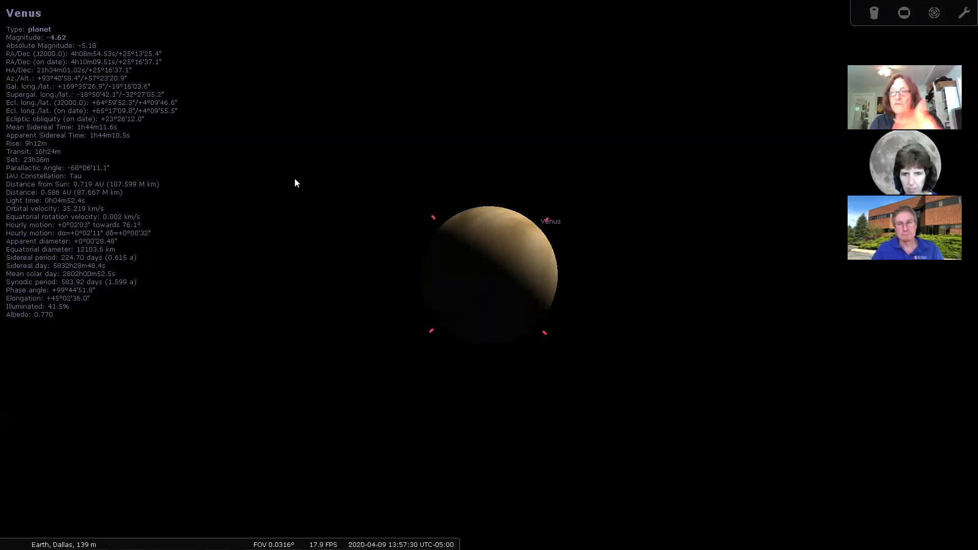
pyautogui.press('=')
pyautogui.press('=')
pyautogui.press('=')
pyautogui.press('=')
pyautogui.press('=')
pyautogui.press('=')
pyautogui.press('=')
pyautogui.press('=')
pyautogui.press('=')
pyautogui.press('=')
pyautogui.press('=')
pyautogui.press('=')
pyautogui.press('=')
pyautogui.press('=')
pyautogui.press('=')
pyautogui.press('=')
pyautogui.press('=')
pyautogui.press('=')
pyautogui.press('=')
pyautogui.press('=')
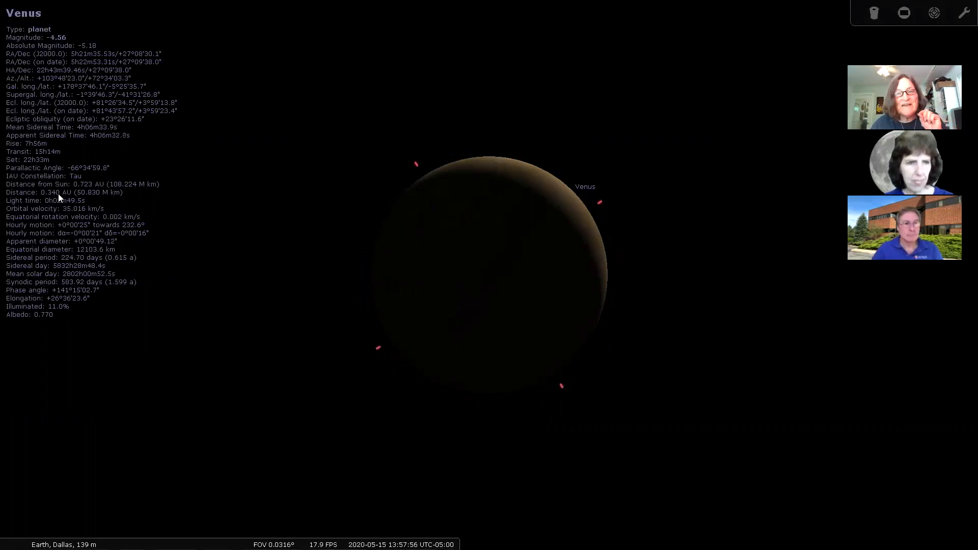
pyautogui.press('=')
pyautogui.press('=')
pyautogui.press('=')
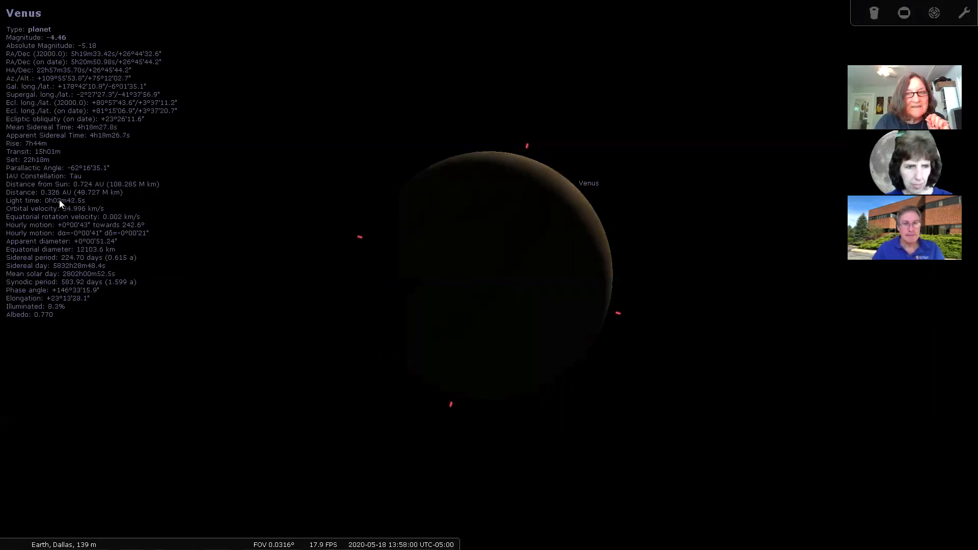
pyautogui.press('=')
pyautogui.press('=')
pyautogui.press('=')
pyautogui.press('=')
pyautogui.press('=')
pyautogui.press('=')
pyautogui.press('=')
pyautogui.press('=')
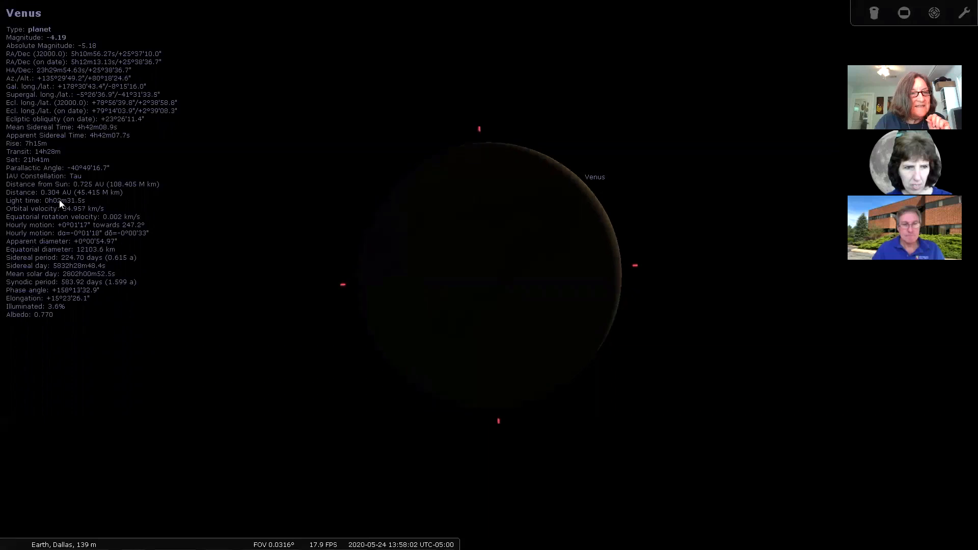
pyautogui.press('=')
pyautogui.press('=')
pyautogui.press('=')
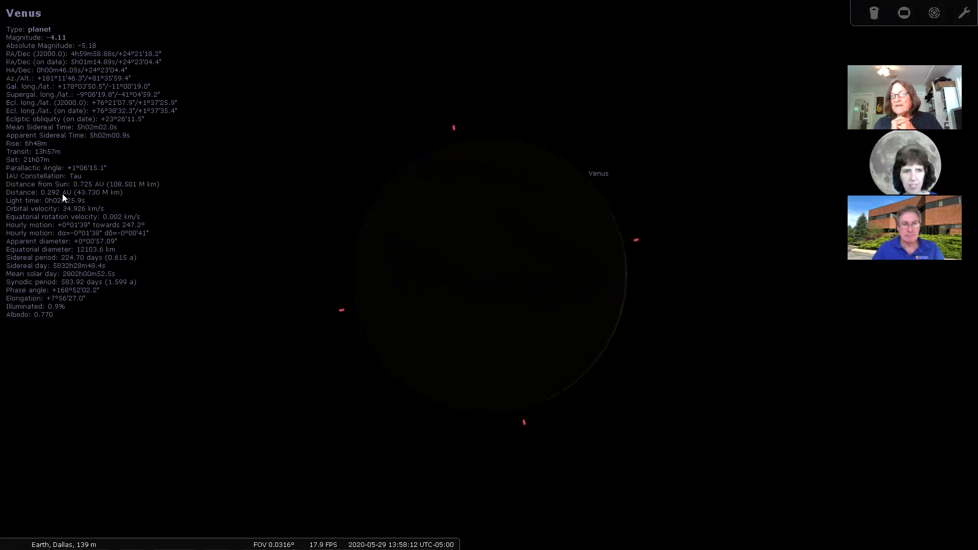
# Keep advancing the date day by day to 2020-08-10 to follow the changing phase and size of Venus.
pyautogui.press('=')
pyautogui.press('=')
pyautogui.press('=')
pyautogui.press('=')
pyautogui.press('=')
pyautogui.press('=')
pyautogui.press('=')
pyautogui.press('=')
pyautogui.press('=')
pyautogui.press('=')
pyautogui.press('=')
pyautogui.press('=')
pyautogui.press('=')
pyautogui.press('=')
pyautogui.press('=')
pyautogui.press('=')
pyautogui.press('=')
pyautogui.press('=')
pyautogui.press('=')
pyautogui.press('=')
pyautogui.press('=')
pyautogui.press('=')
pyautogui.press('=')
pyautogui.press('=')
pyautogui.press('=')
pyautogui.press('=')
pyautogui.press('=')
pyautogui.press('=')
pyautogui.press('=')
pyautogui.press('=')
pyautogui.press('=')
pyautogui.press('=')
pyautogui.press('=')
pyautogui.press('=')
pyautogui.press('=')
pyautogui.press('=')
pyautogui.press('=')
pyautogui.press('=')
pyautogui.press('=')
pyautogui.press('=')
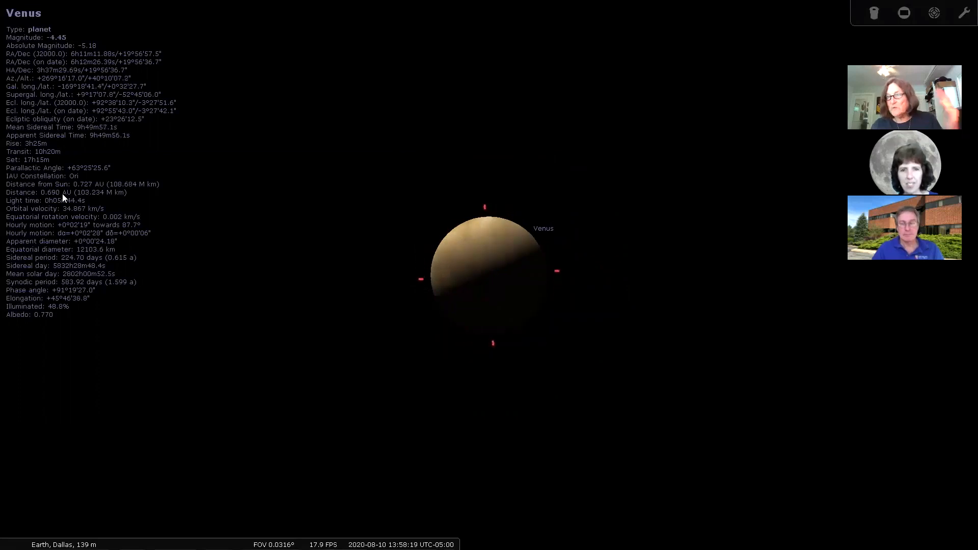
# Advance the date one day at a time from 2020-08-10 to 2021-09-12, keeping Venus centred to follow its changing phase and size.
pyautogui.press('=')
pyautogui.press('=')
pyautogui.press('=')
pyautogui.press('=')
pyautogui.press('=')
pyautogui.press('=')
pyautogui.press('=')
pyautogui.press('=')
pyautogui.press('=')
pyautogui.press('=')
pyautogui.press('=')
pyautogui.press('=')
pyautogui.press('=')
pyautogui.press('=')
pyautogui.press('=')
pyautogui.press('=')
pyautogui.press('=')
pyautogui.press('=')
pyautogui.press('=')
pyautogui.press('=')
pyautogui.press('=')
pyautogui.press('=')
pyautogui.press('=')
pyautogui.press('=')
pyautogui.press('=')
pyautogui.press('=')
pyautogui.press('=')
pyautogui.press('=')
pyautogui.press('=')
pyautogui.press('=')
pyautogui.press('=')
pyautogui.press('=')
pyautogui.press('=')
pyautogui.press('=')
pyautogui.press('=')
pyautogui.press('=')
pyautogui.press('=')
pyautogui.press('=')
pyautogui.press('=')
pyautogui.press('=')
pyautogui.press('=')
pyautogui.press('=')
pyautogui.press('=')
pyautogui.press('=')
pyautogui.press('=')
pyautogui.press('=')
pyautogui.press('=')
pyautogui.press('=')
pyautogui.press('=')
pyautogui.press('=')
pyautogui.press('=')
pyautogui.press('=')
pyautogui.press('=')
pyautogui.press('=')
pyautogui.press('=')
pyautogui.press('=')
pyautogui.press('=')
pyautogui.press('=')
pyautogui.press('=')
pyautogui.press('=')
pyautogui.press('=')
pyautogui.press('=')
pyautogui.press('=')
pyautogui.press('=')
pyautogui.press('=')
pyautogui.press('=')
pyautogui.press('=')
pyautogui.press('=')
pyautogui.press('=')
pyautogui.press('=')
pyautogui.press('=')
pyautogui.press('=')
pyautogui.press('=')
pyautogui.press('=')
pyautogui.press('=')
pyautogui.press('=')
pyautogui.press('=')
pyautogui.press('=')
pyautogui.press('=')
pyautogui.press('=')
pyautogui.press('=')
pyautogui.press('=')
pyautogui.press('=')
pyautogui.press('=')
pyautogui.press('=')
pyautogui.press('=')
pyautogui.press('=')
pyautogui.press('=')
pyautogui.press('=')
pyautogui.press('=')
pyautogui.press('=')
pyautogui.press('=')
pyautogui.press('=')
pyautogui.press('=')
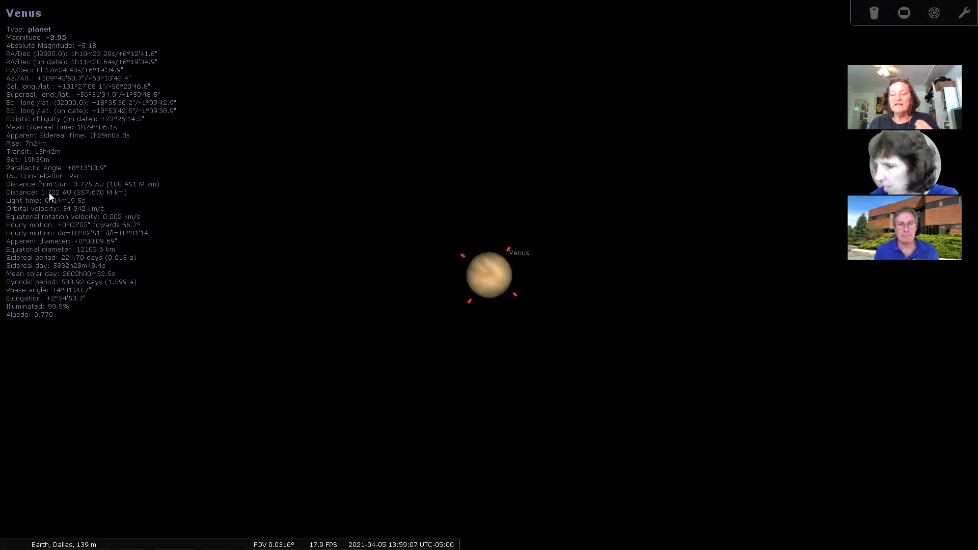
pyautogui.press('=')
pyautogui.press('=')
pyautogui.press('=')
pyautogui.press('=')
pyautogui.press('=')
pyautogui.press('=')
pyautogui.press('=')
pyautogui.press('=')
pyautogui.press('=')
pyautogui.press('=')
pyautogui.press('=')
pyautogui.press('=')
pyautogui.press('=')
pyautogui.press('=')
pyautogui.press('=')
pyautogui.press('=')
pyautogui.press('=')
pyautogui.press('=')
pyautogui.press('=')
pyautogui.press('=')
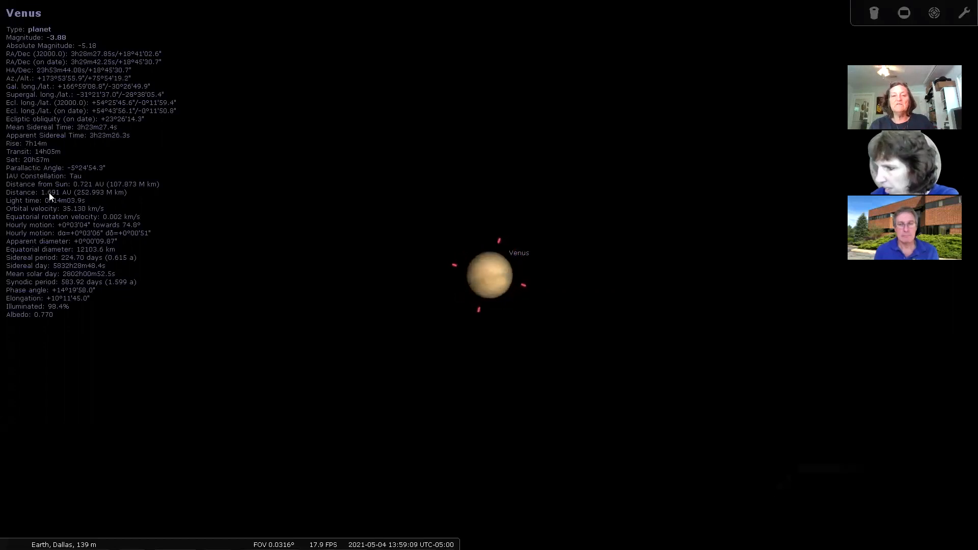
pyautogui.press('=')
pyautogui.press('=')
pyautogui.press('=')
pyautogui.press('=')
pyautogui.press('=')
pyautogui.press('=')
pyautogui.press('=')
pyautogui.press('=')
pyautogui.press('=')
pyautogui.press('=')
pyautogui.press('=')
pyautogui.press('=')
pyautogui.press('=')
pyautogui.press('=')
pyautogui.press('=')
pyautogui.press('=')
pyautogui.press('=')
pyautogui.press('=')
pyautogui.press('=')
pyautogui.press('=')
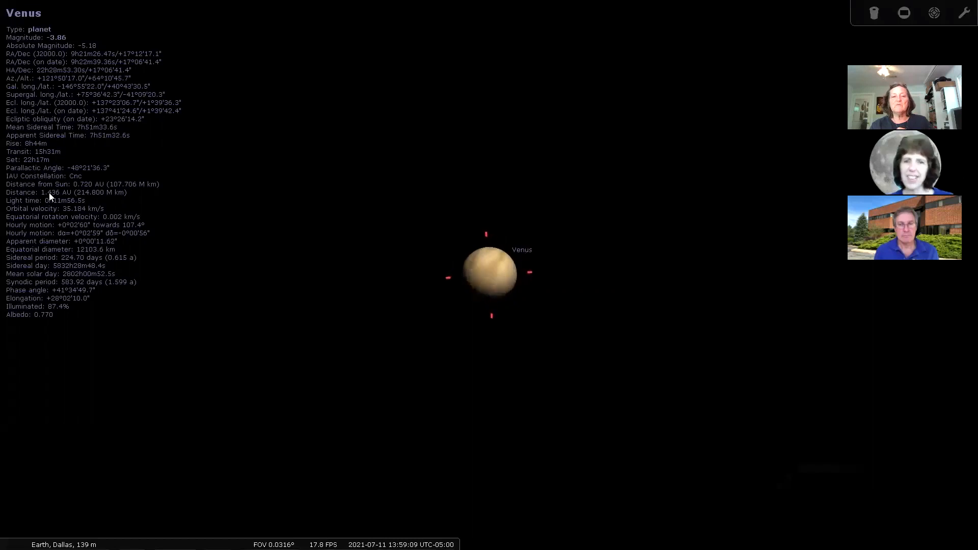
pyautogui.press('=')
pyautogui.press('=')
pyautogui.press('=')
pyautogui.press('=')
pyautogui.press('=')
pyautogui.press('=')
pyautogui.press('=')
pyautogui.press('=')
pyautogui.press('=')
pyautogui.press('=')
pyautogui.press('=')
pyautogui.press('=')
pyautogui.press('=')
pyautogui.press('=')
pyautogui.press('=')
pyautogui.press('=')
pyautogui.press('=')
pyautogui.press('=')
pyautogui.press('=')
pyautogui.press('=')
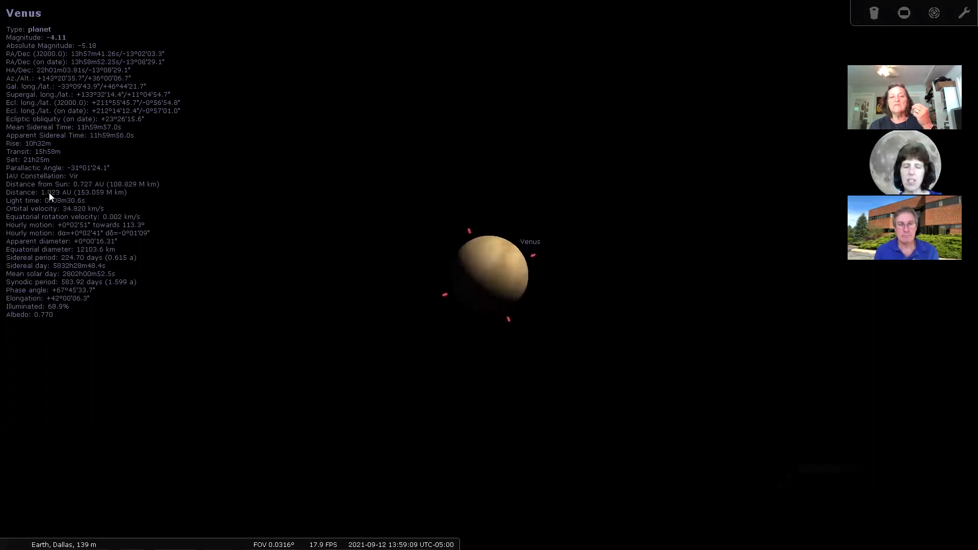
# Advance the date one day at a time to 2022-04-20, following Venus's changing phase and apparent size.
pyautogui.press('=')
pyautogui.press('=')
pyautogui.press('=')
pyautogui.press('=')
pyautogui.press('=')
pyautogui.press('=')
pyautogui.press('=')
pyautogui.press('=')
pyautogui.press('=')
pyautogui.press('=')
pyautogui.press('=')
pyautogui.press('=')
pyautogui.press('=')
pyautogui.press('=')
pyautogui.press('=')
pyautogui.press('=')
pyautogui.press('=')
pyautogui.press('=')
pyautogui.press('=')
pyautogui.press('=')
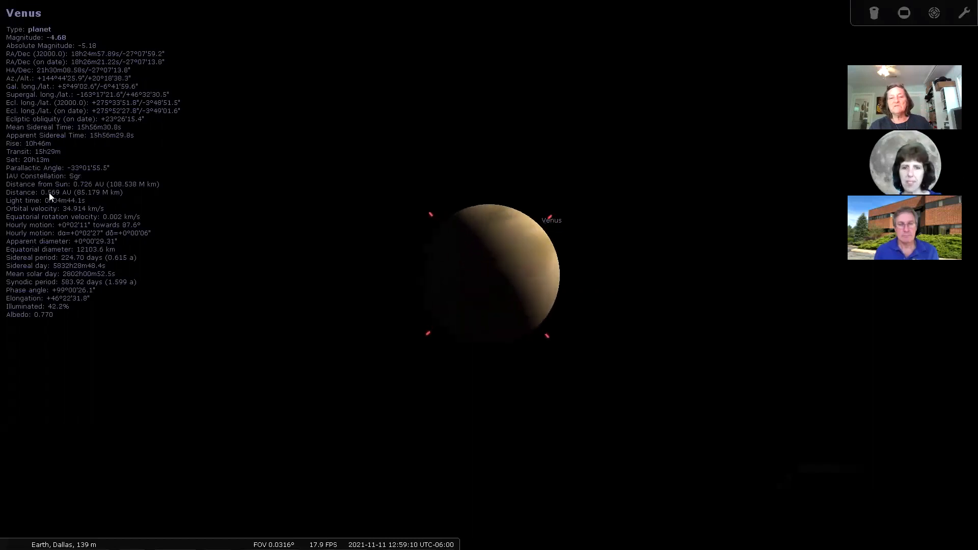
pyautogui.press('=')
pyautogui.press('=')
pyautogui.press('=')
pyautogui.press('=')
pyautogui.press('=')
pyautogui.press('=')
pyautogui.press('=')
pyautogui.press('=')
pyautogui.press('=')
pyautogui.press('=')
pyautogui.press('=')
pyautogui.press('=')
pyautogui.press('=')
pyautogui.press('=')
pyautogui.press('=')
pyautogui.press('=')
pyautogui.press('=')
pyautogui.press('=')
pyautogui.press('=')
pyautogui.press('=')
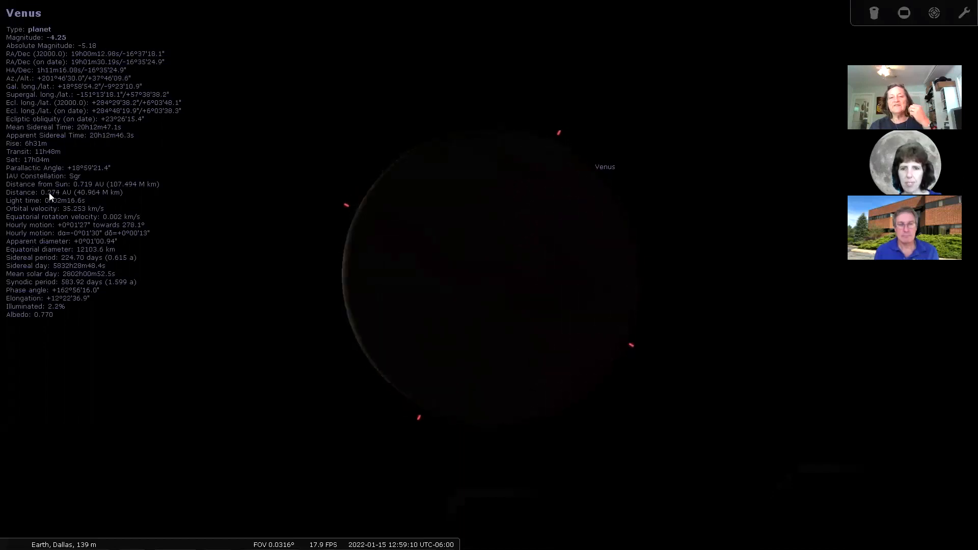
pyautogui.press('=')
pyautogui.press('=')
pyautogui.press('=')
pyautogui.press('=')
pyautogui.press('=')
pyautogui.press('=')
pyautogui.press('=')
pyautogui.press('=')
pyautogui.press('=')
pyautogui.press('=')
pyautogui.press('=')
pyautogui.press('=')
pyautogui.press('=')
pyautogui.press('=')
pyautogui.press('=')
pyautogui.press('=')
pyautogui.press('=')
pyautogui.press('=')
pyautogui.press('=')
pyautogui.press('=')
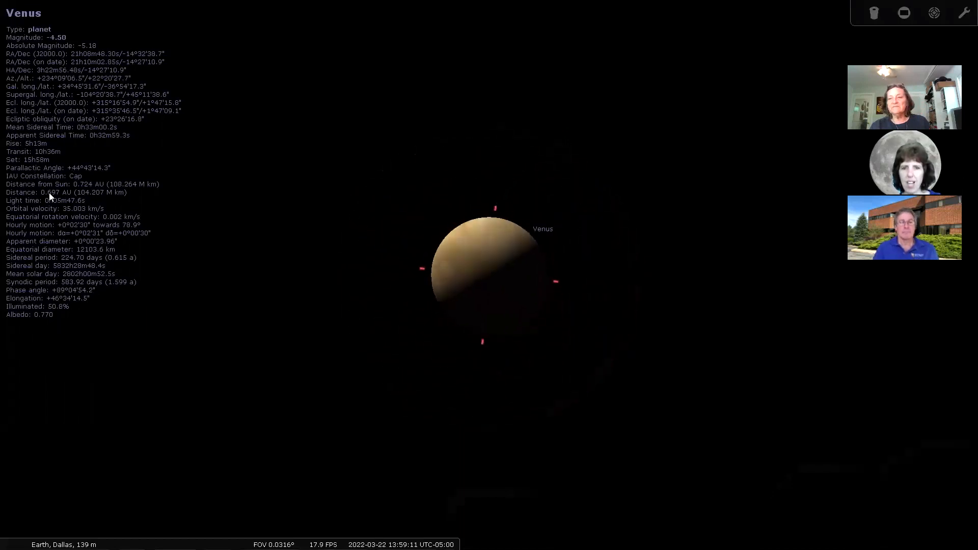
pyautogui.press('=')
pyautogui.press('=')
pyautogui.press('=')
pyautogui.press('=')
pyautogui.press('=')
pyautogui.press('=')
pyautogui.press('=')
pyautogui.press('=')
pyautogui.press('=')
pyautogui.press('=')
pyautogui.press('=')
pyautogui.press('=')
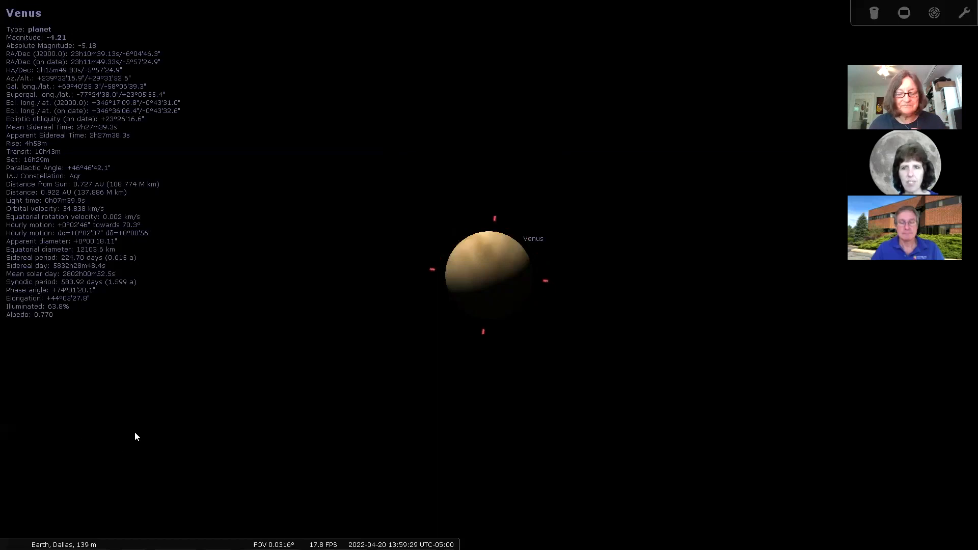
# Zoom back out to the 180° full-sky view, restore the ground, and return the date to 2020-04-09.
pyautogui.press('\\')
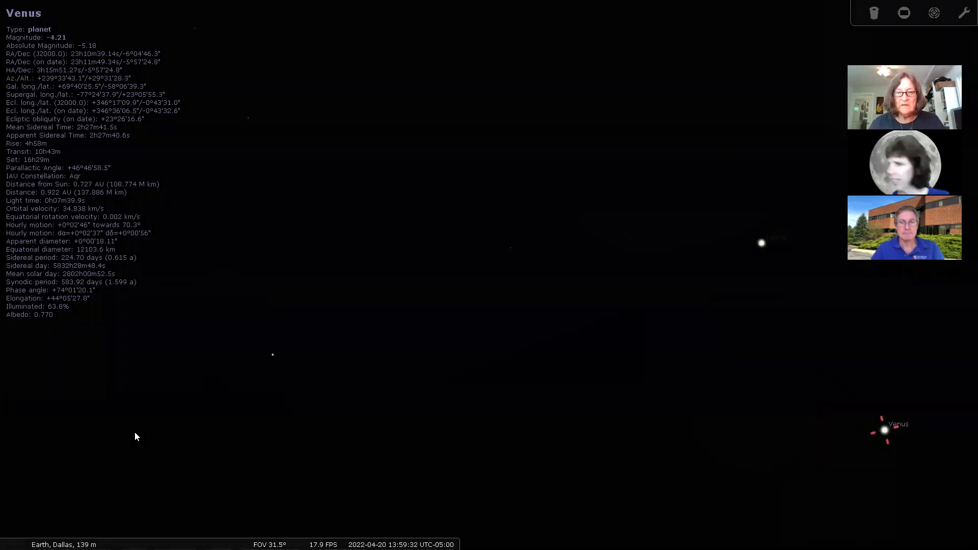
pyautogui.press('g')
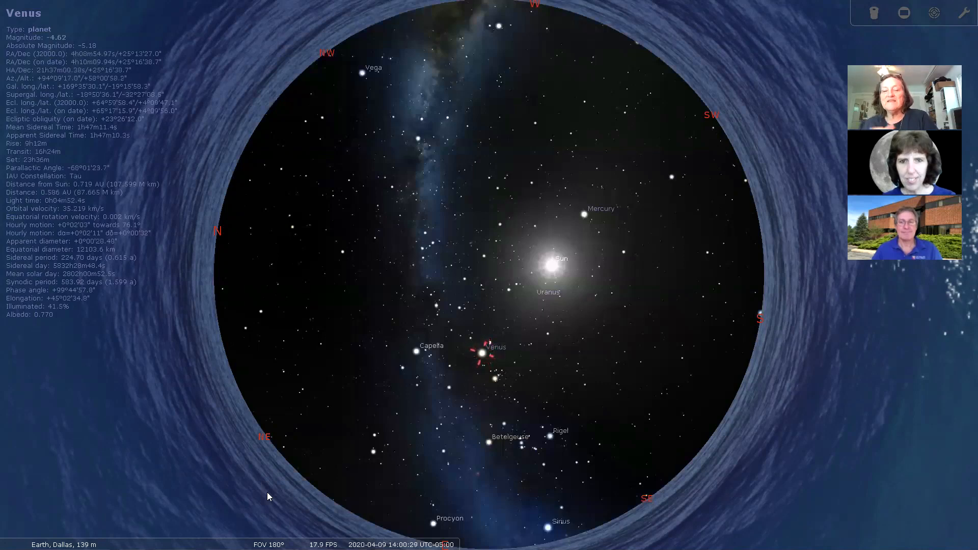
# Display the Equator (of date) line, try a line thickness of 5, and set the thickness back to 1.
pyautogui.moveTo(16, 441)
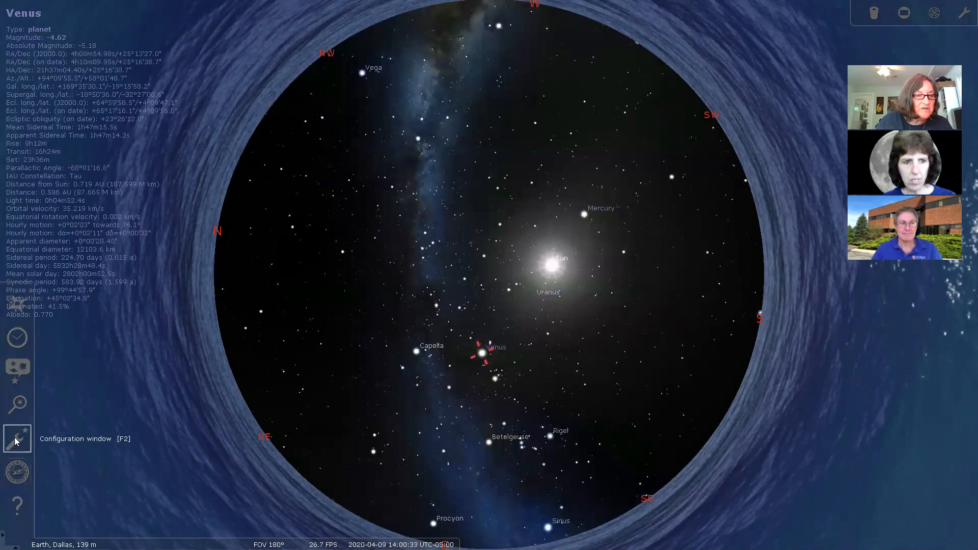
pyautogui.click(17, 369)
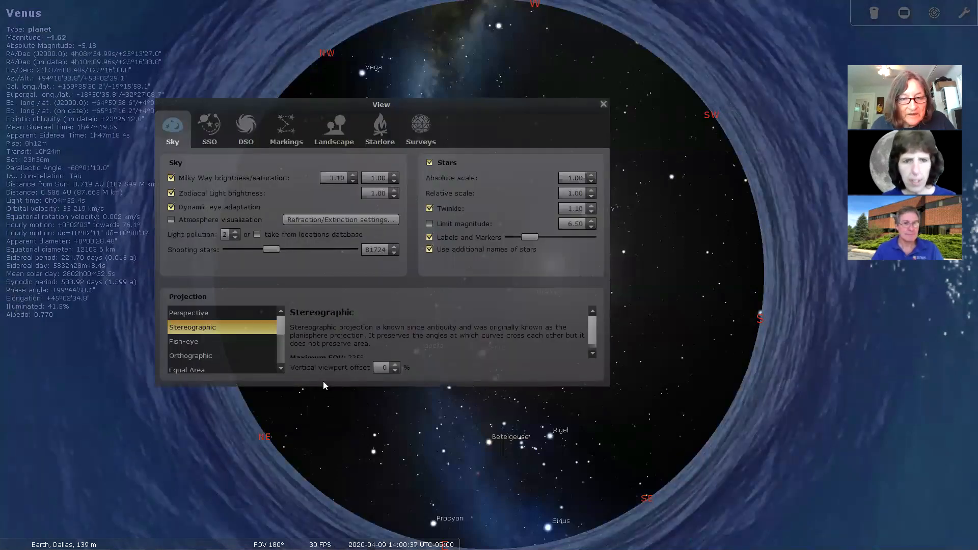
pyautogui.click(290, 142)
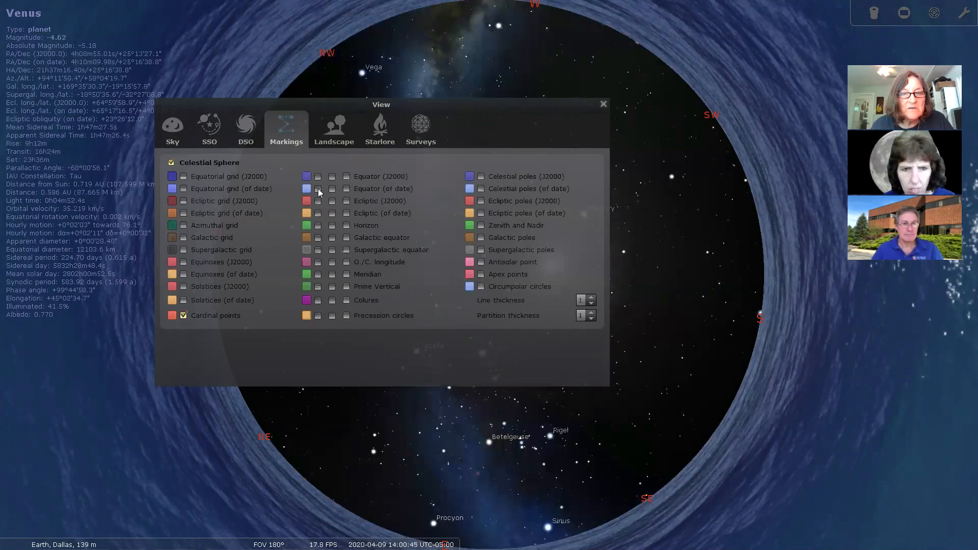
pyautogui.click(591, 298)
pyautogui.click(590, 298)
pyautogui.click(590, 298)
pyautogui.click(590, 299)
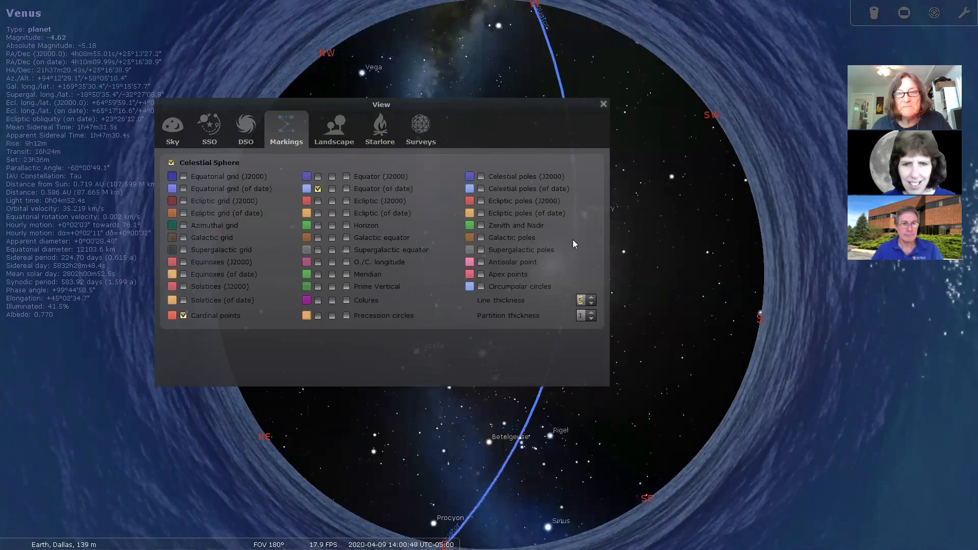
pyautogui.click(590, 303)
pyautogui.click(590, 304)
pyautogui.click(590, 303)
pyautogui.click(590, 304)
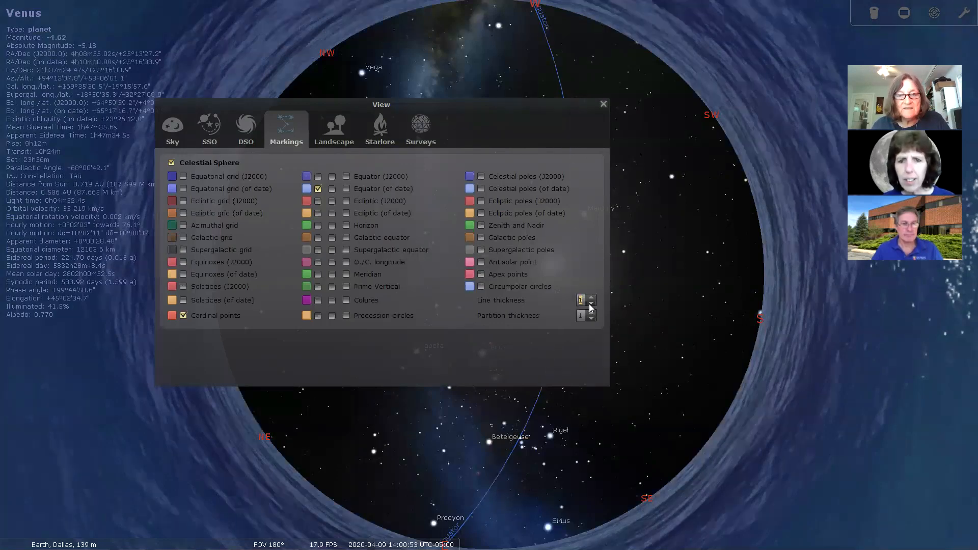
# Display the Ecliptic grid (J2000) with thicker lines and look through the Starlore, DSO and Sky options.
pyautogui.click(591, 298)
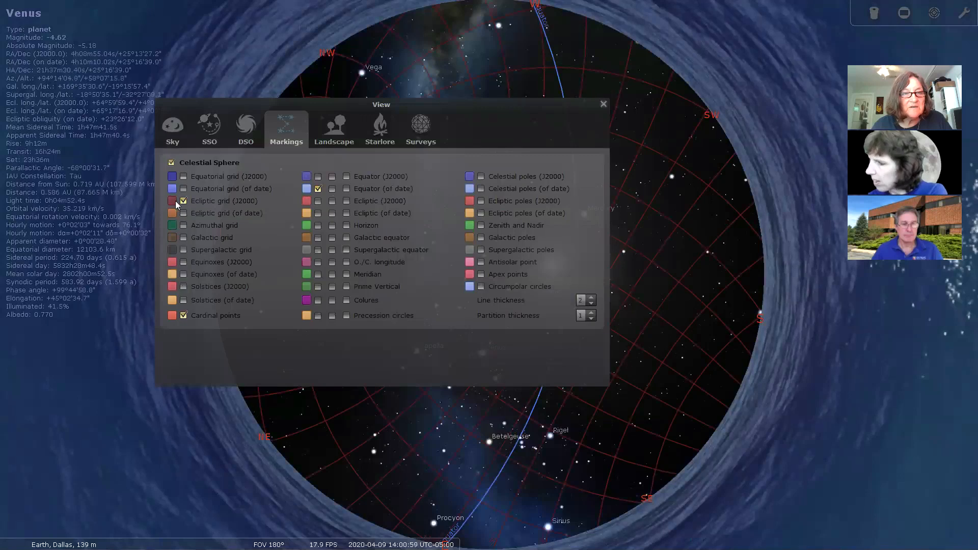
pyautogui.scroll(3, 589, 303)
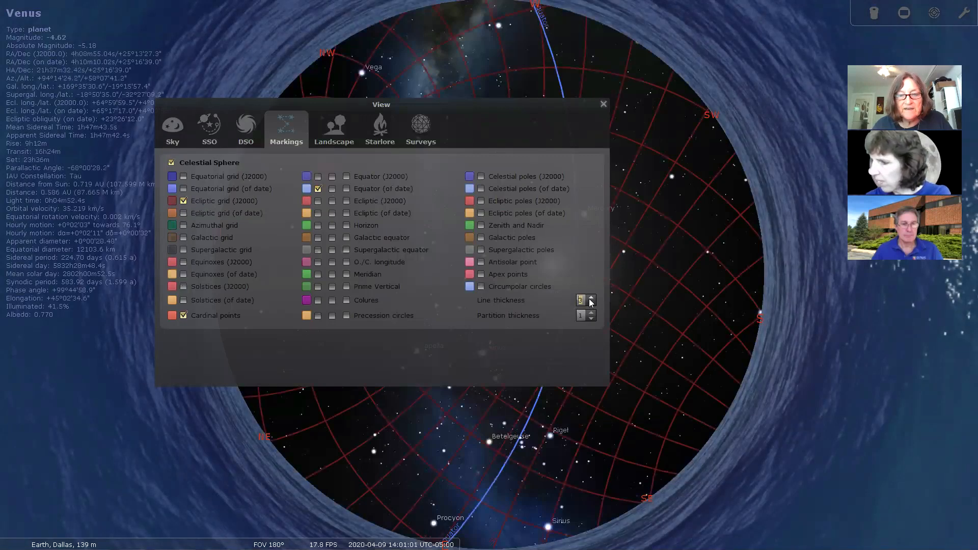
pyautogui.click(380, 130)
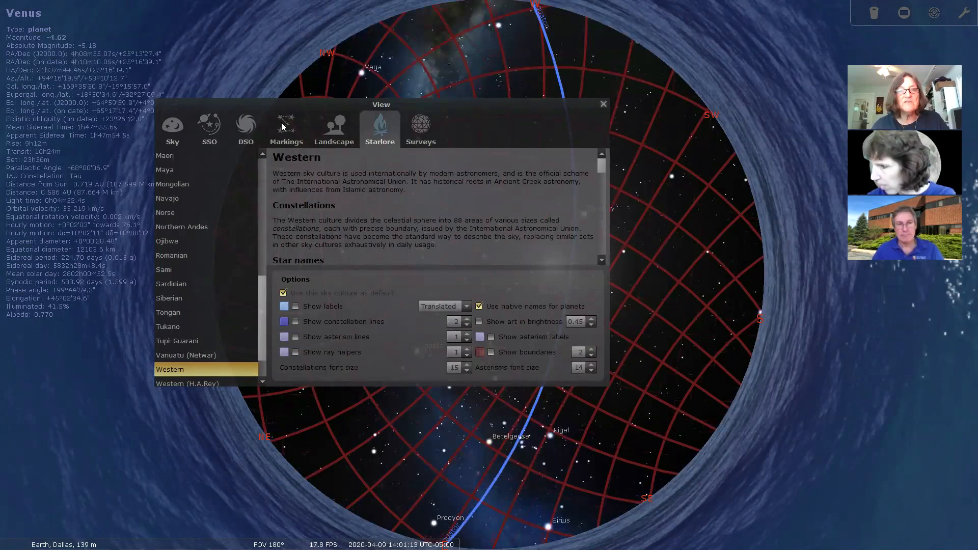
pyautogui.click(244, 125)
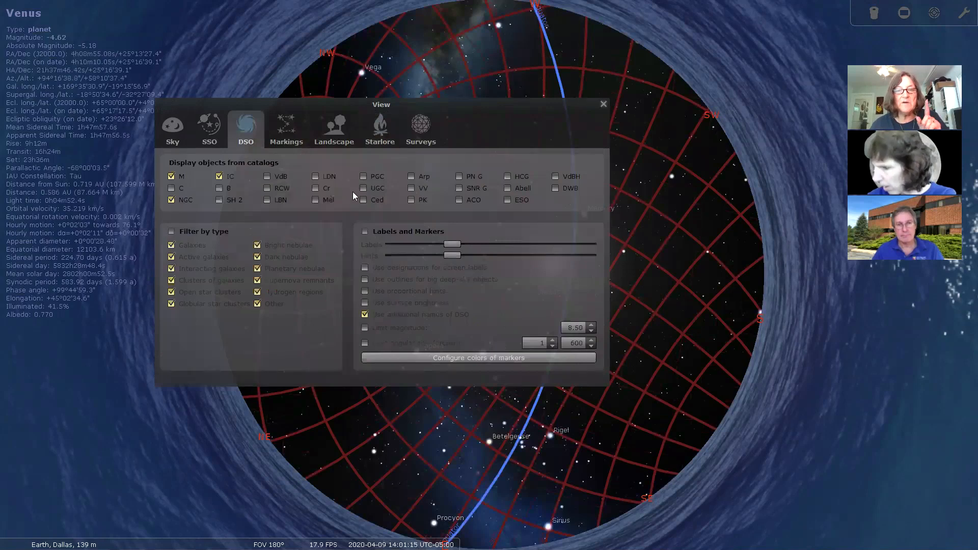
pyautogui.click(171, 131)
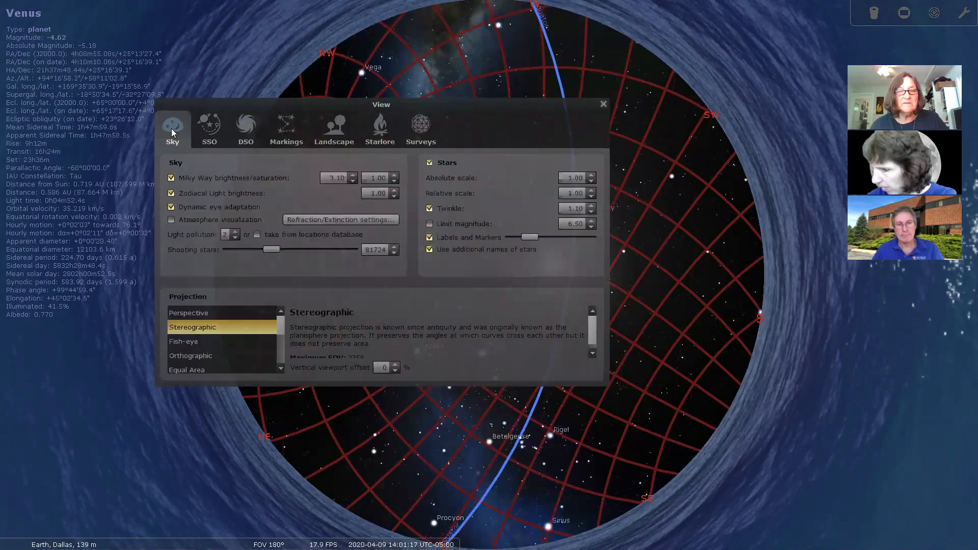
# Set the line thickness of the celestial sphere markings to 3 and close the view options.
pyautogui.click(300, 130)
pyautogui.click(591, 305)
pyautogui.click(592, 306)
pyautogui.click(591, 305)
pyautogui.click(591, 305)
pyautogui.click(591, 298)
pyautogui.click(590, 298)
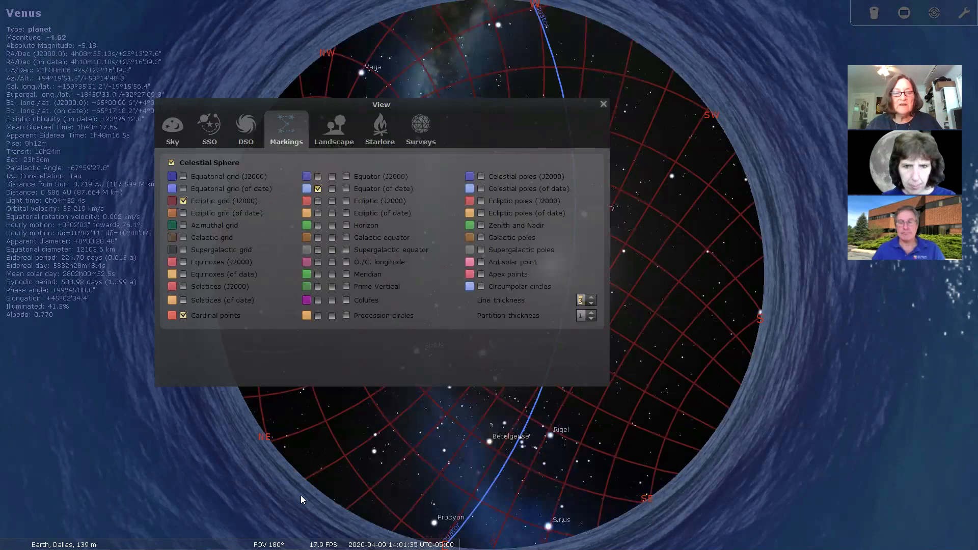
pyautogui.moveTo(164, 533)
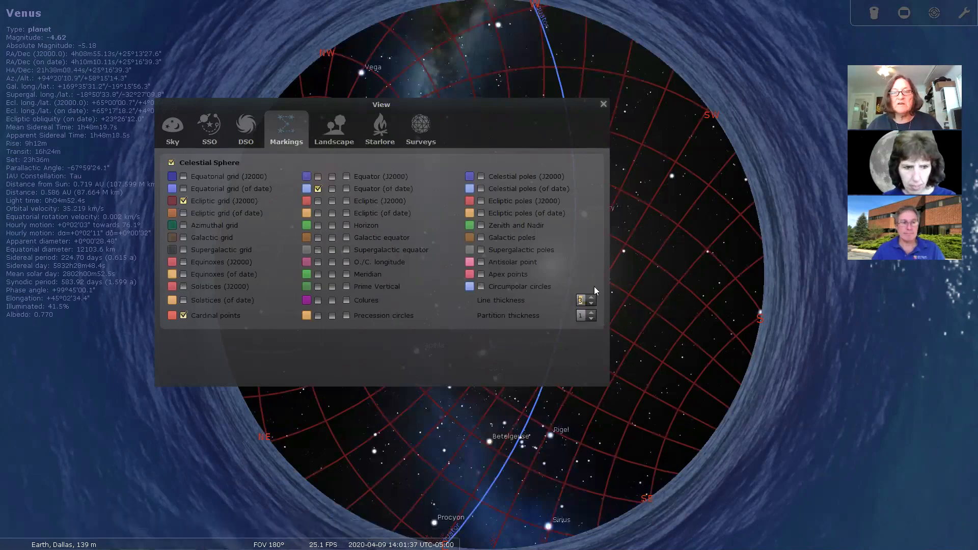
pyautogui.click(603, 104)
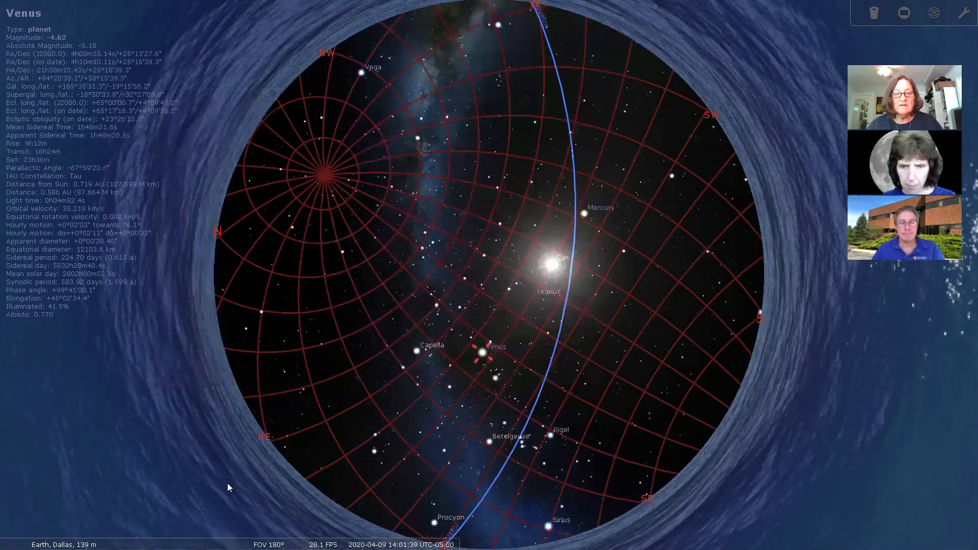
# Show the equatorial grid together with the ecliptic grid, and hide the equatorial grid again.
pyautogui.moveTo(153, 528)
pyautogui.click(140, 539)
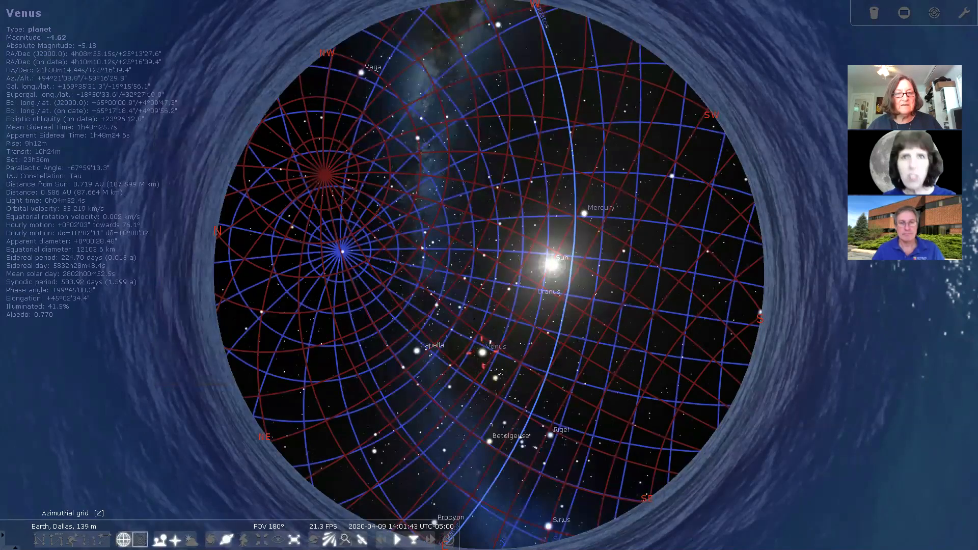
pyautogui.click(140, 539)
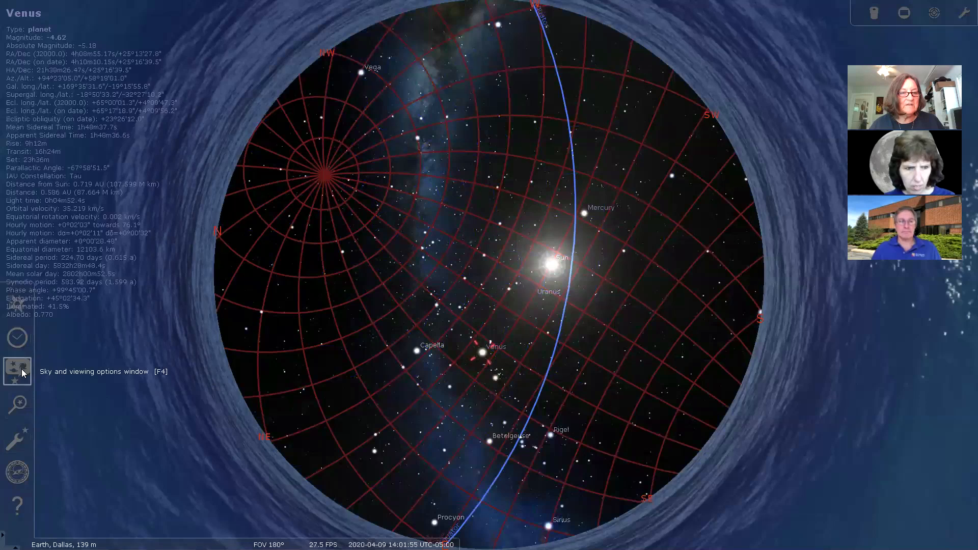
# Review the main configuration page with its options for saving the view and settings, leaving everything unsaved.
pyautogui.click(19, 435)
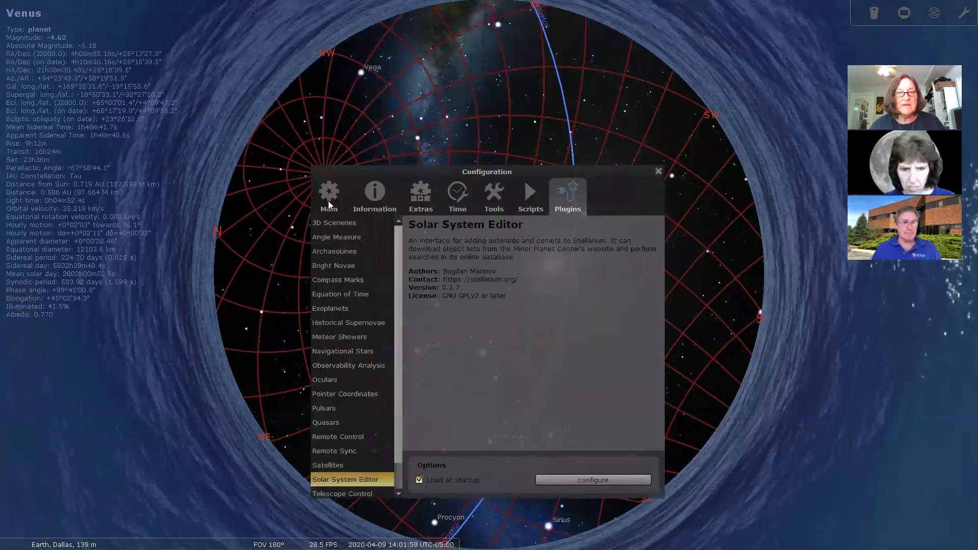
pyautogui.click(329, 201)
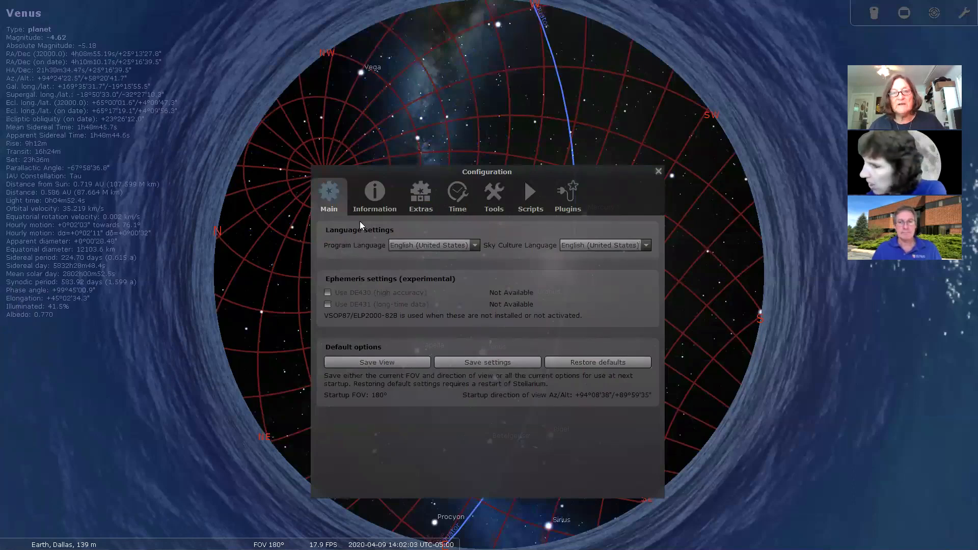
pyautogui.click(658, 171)
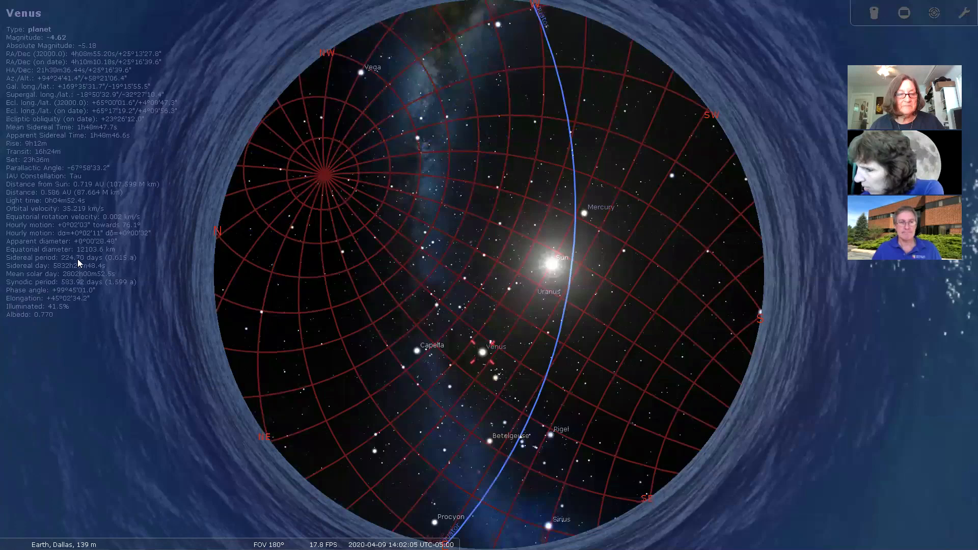
# Quit and relaunch Stellarium to discard the unsaved markings, and hide the atmosphere.
pyautogui.hotkey('ctrl', 'q')
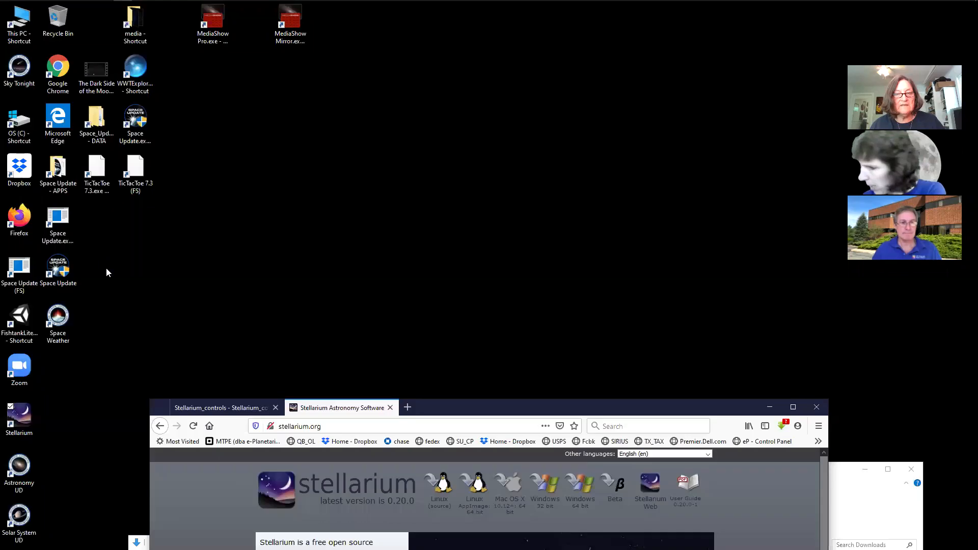
pyautogui.doubleClick(18, 419)
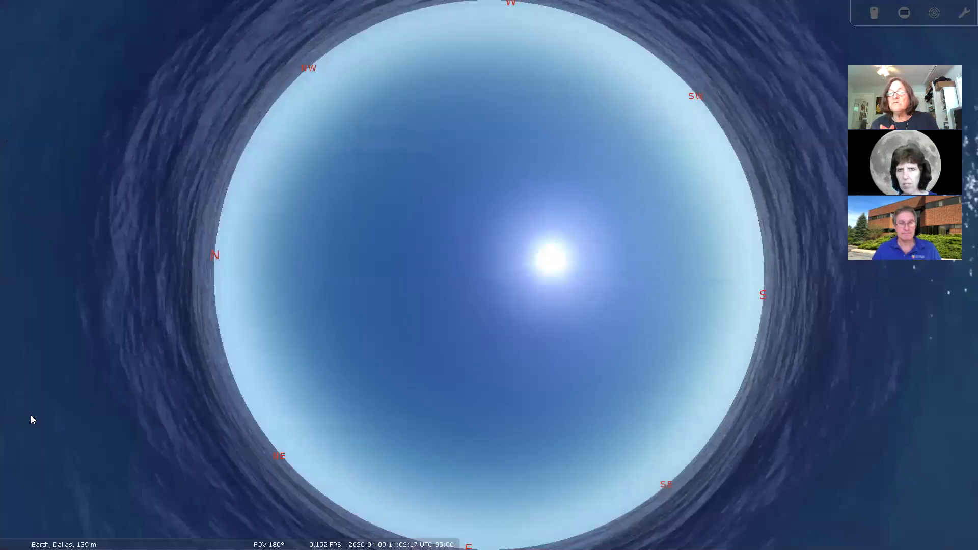
pyautogui.moveTo(47, 399)
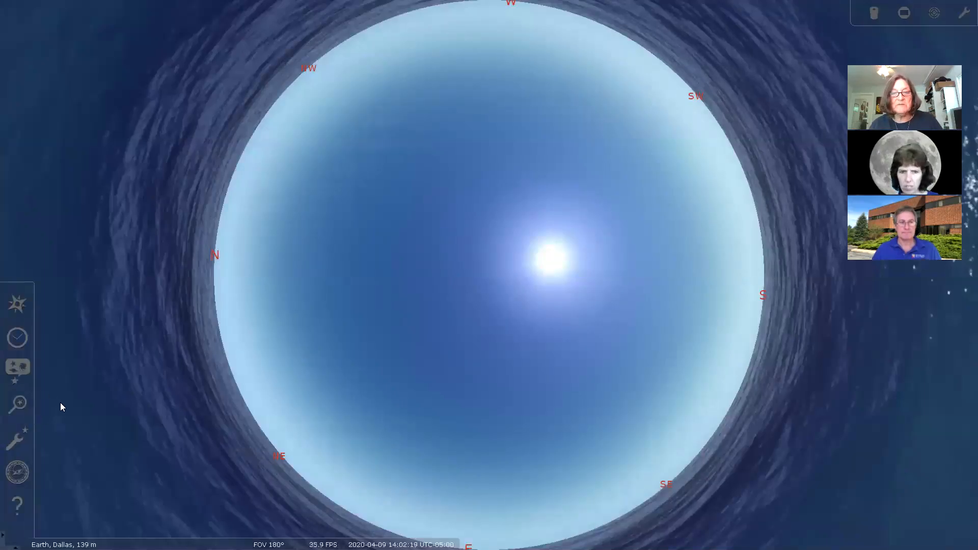
pyautogui.press('a')
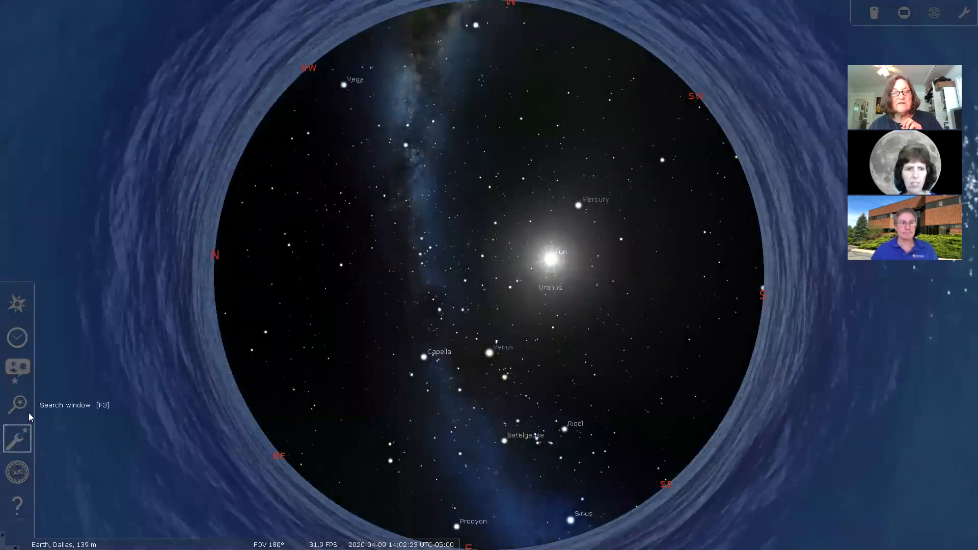
pyautogui.click(18, 368)
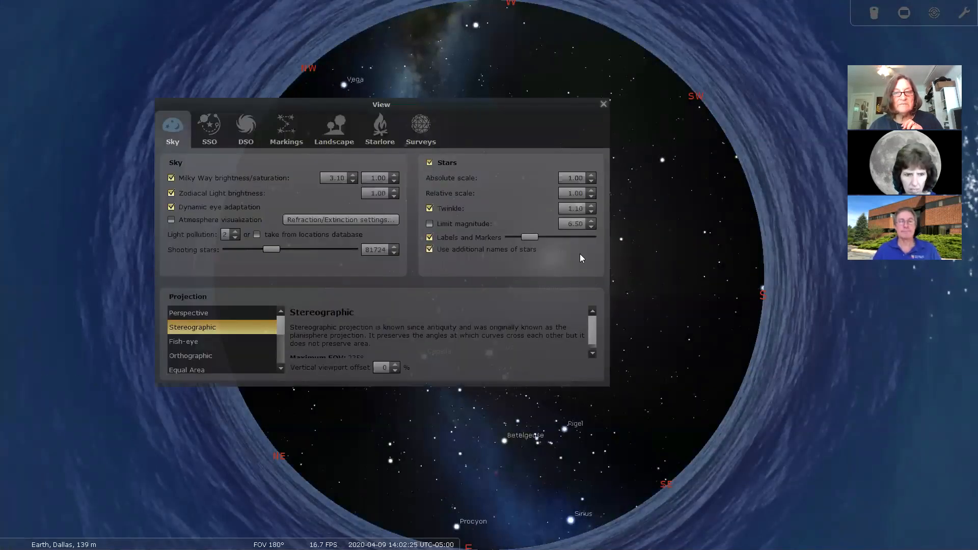
pyautogui.click(602, 104)
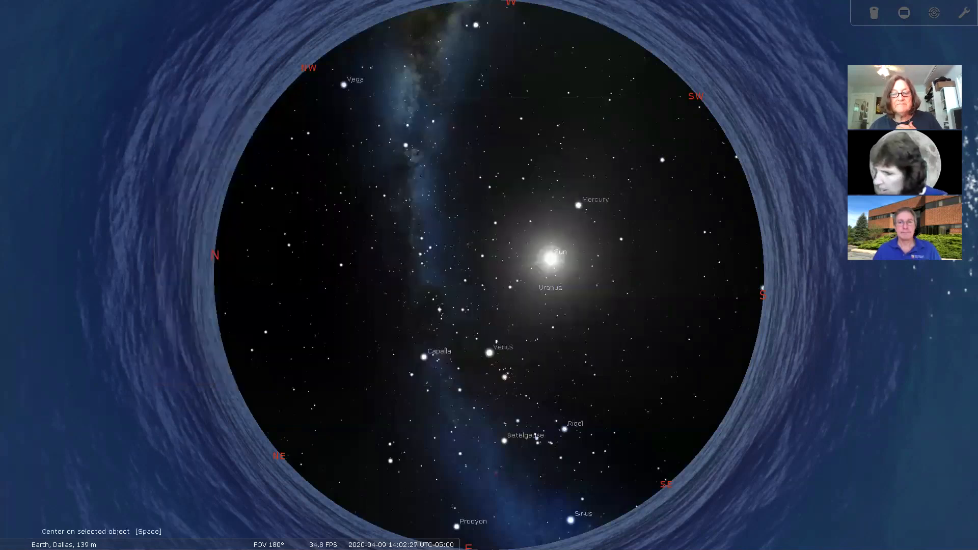
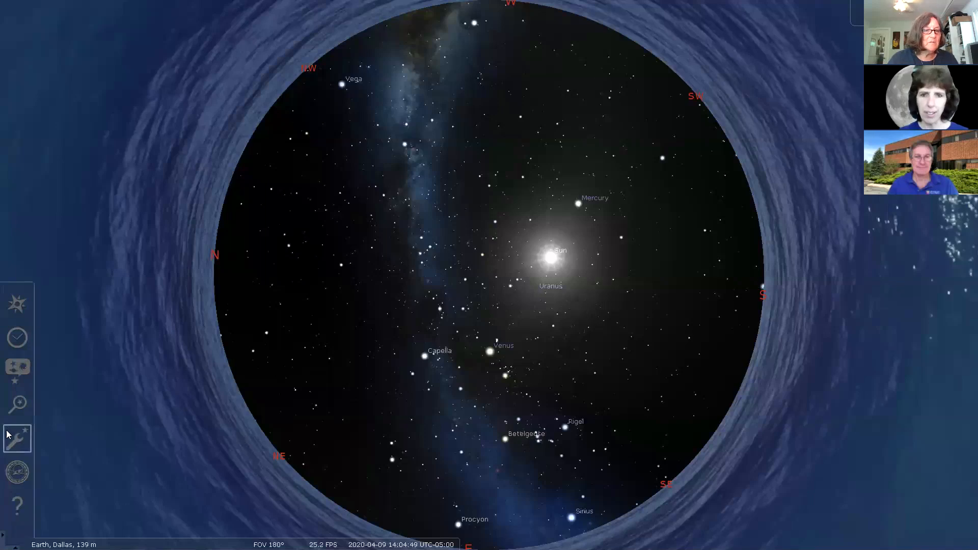
# Enable spheric mirror distortion in the planetarium options and close the configuration window to view the warped sky.
pyautogui.click(15, 440)
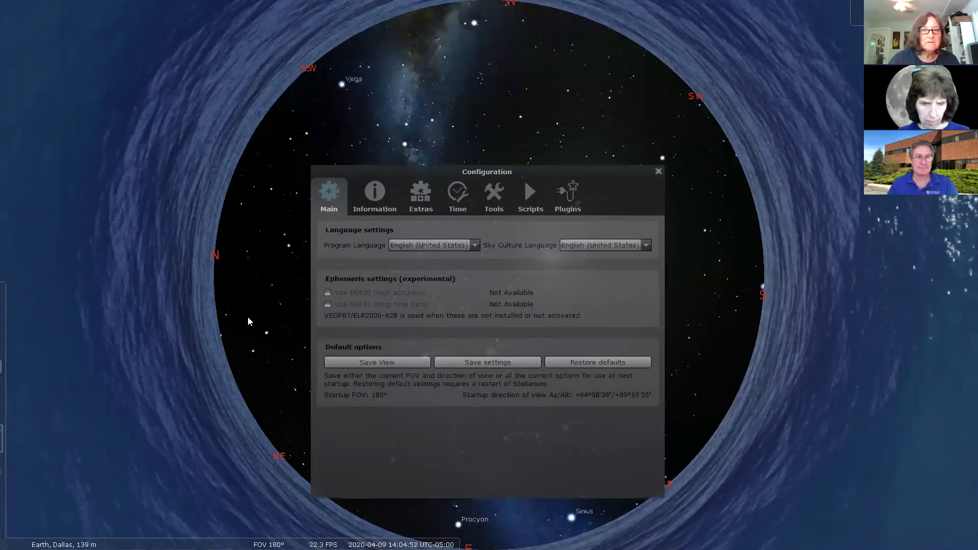
pyautogui.click(493, 198)
pyautogui.click(328, 243)
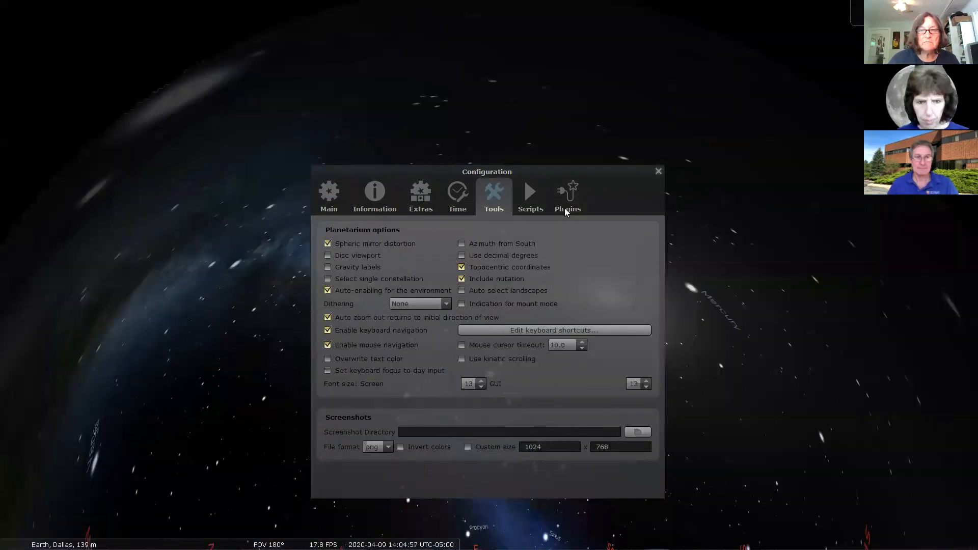
pyautogui.click(657, 172)
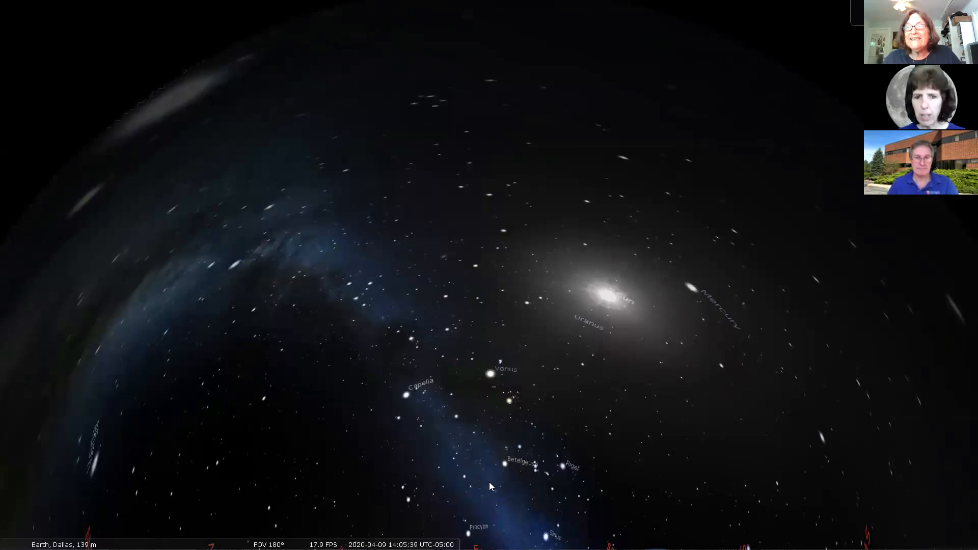
pyautogui.moveTo(225, 505)
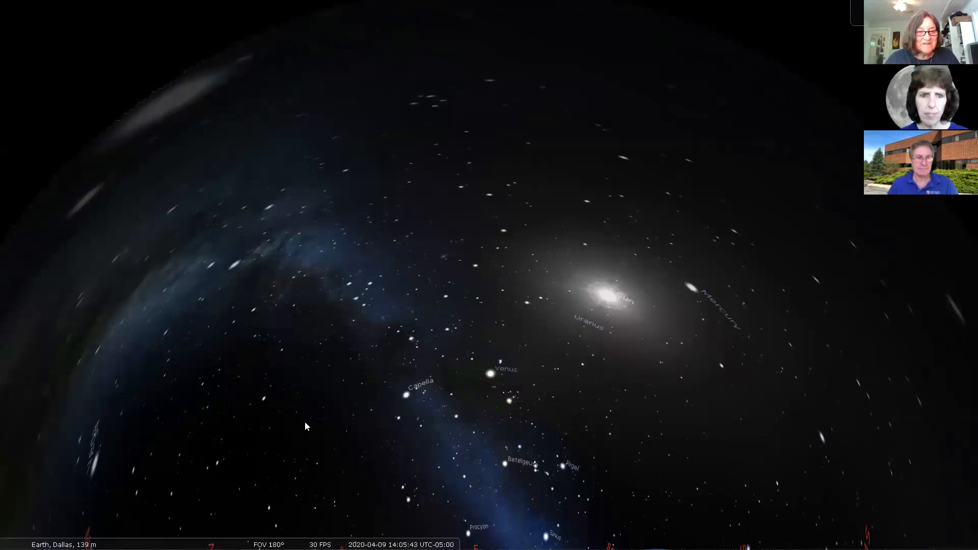
# Show the equatorial grid over the mirror-distorted sky and hide it again.
pyautogui.moveTo(210, 540)
pyautogui.click(124, 539)
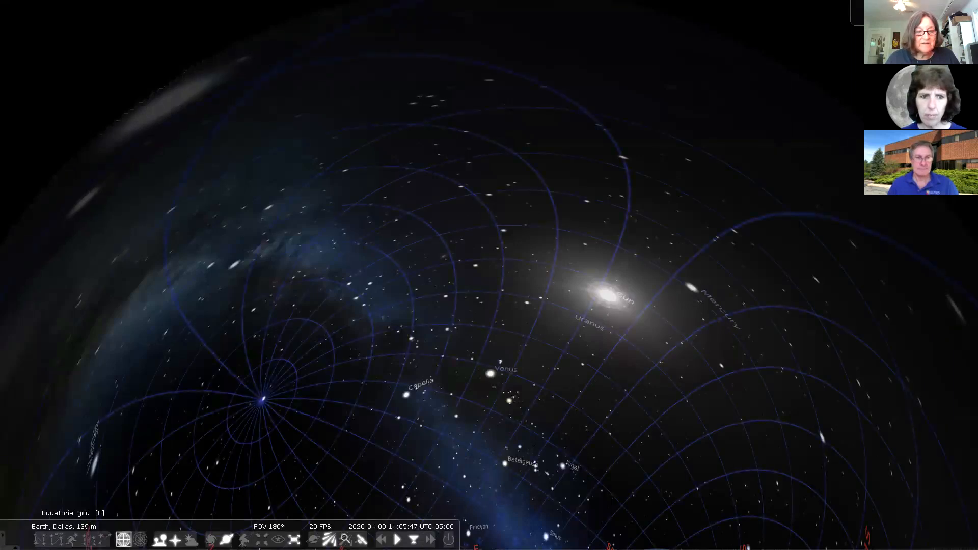
pyautogui.click(123, 539)
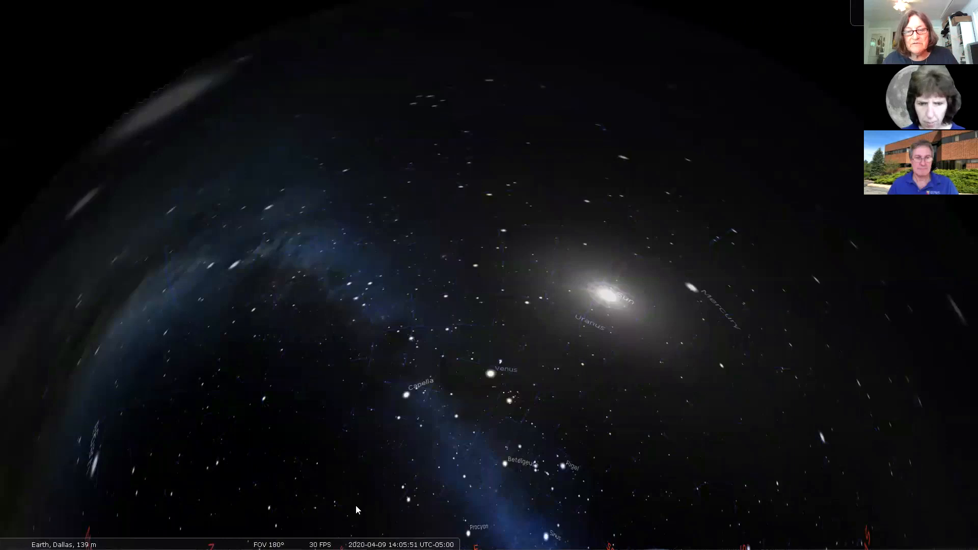
# Search for Jupiter by name and centre the view on it.
pyautogui.click(491, 375)
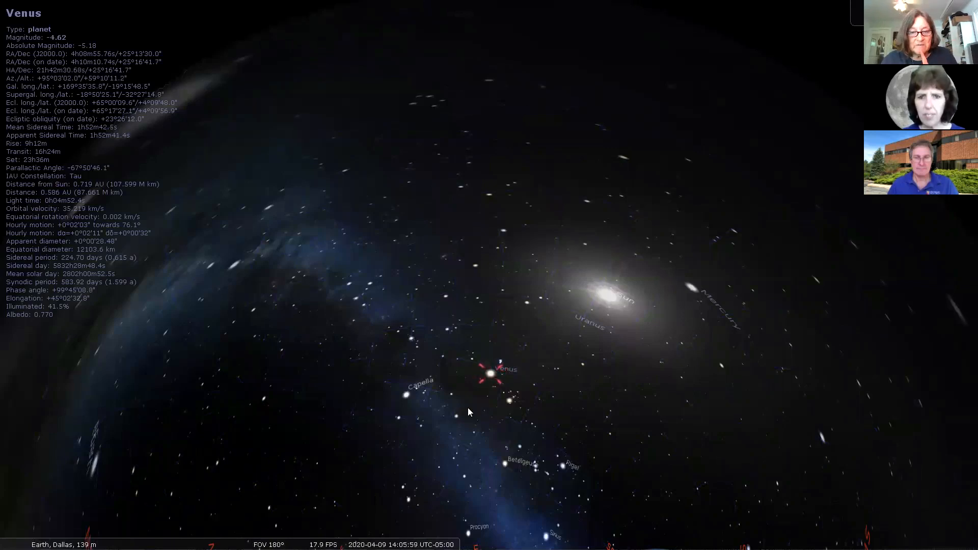
pyautogui.moveTo(4, 437)
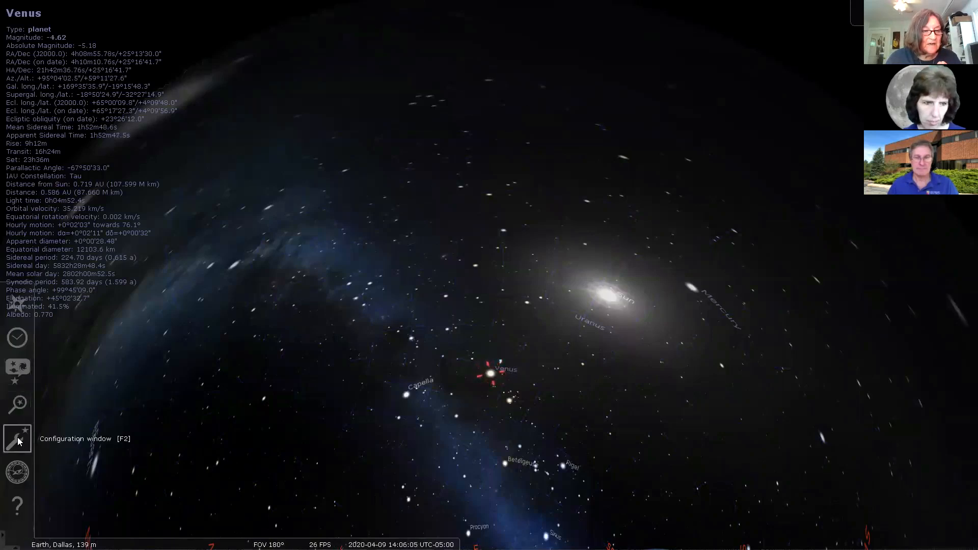
pyautogui.press('F3')
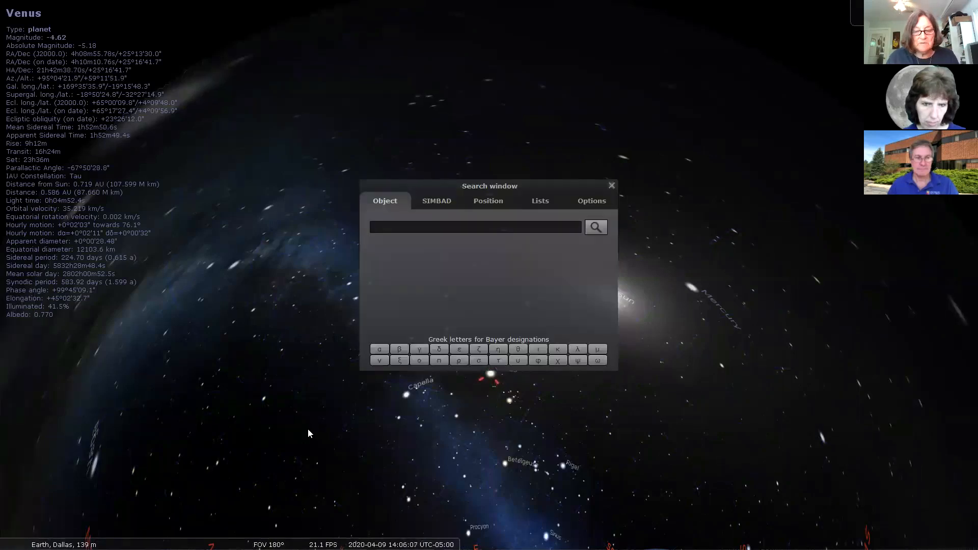
pyautogui.write('jupiter')
pyautogui.press('Return')
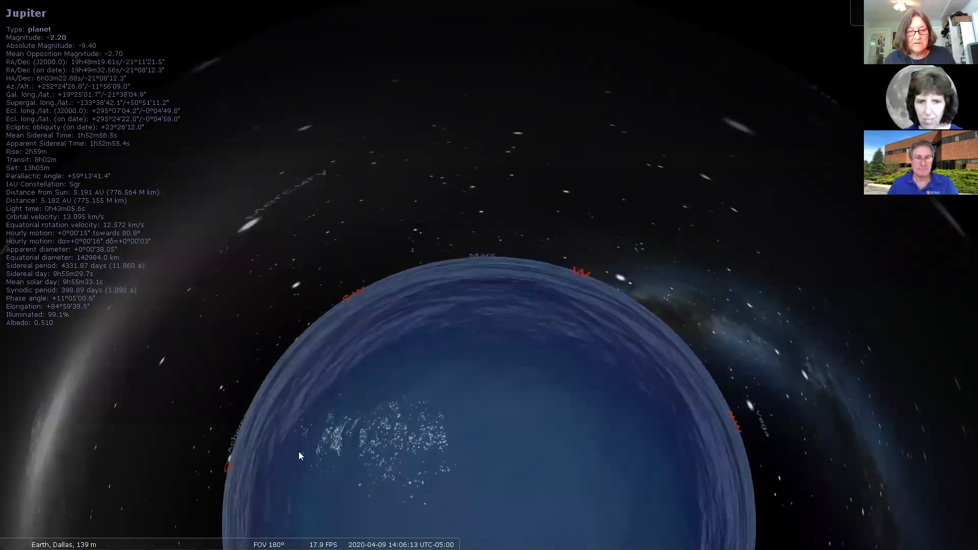
# Hide the ground and zoom in on Jupiter, framing its moons at a field of view of about 0.307°.
pyautogui.press('g')
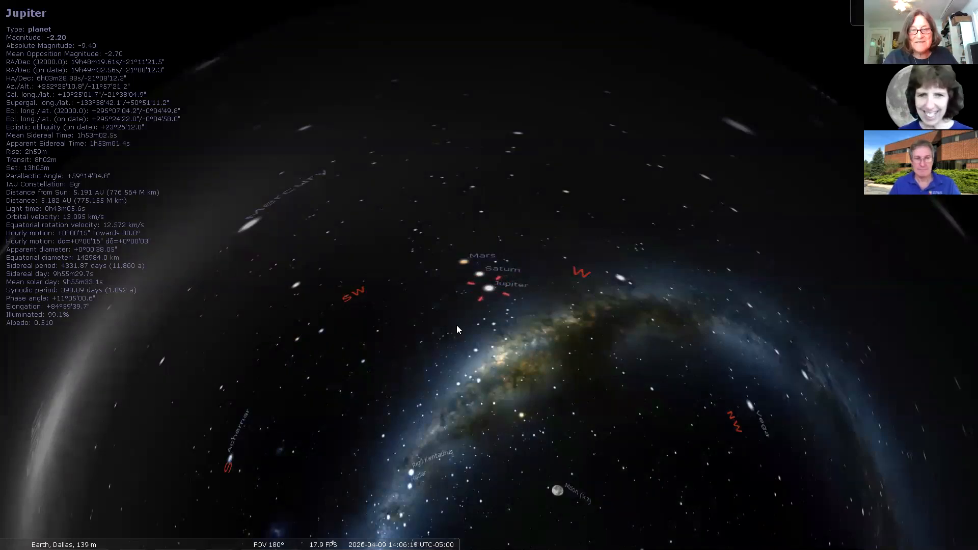
pyautogui.press('/')
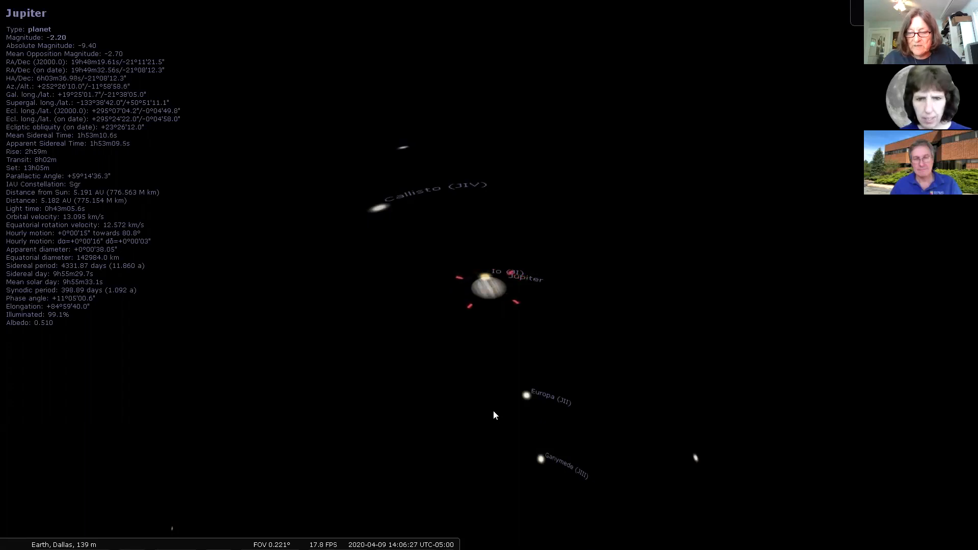
pyautogui.scroll(-2, 494, 411)
pyautogui.scroll(-1, 493, 415)
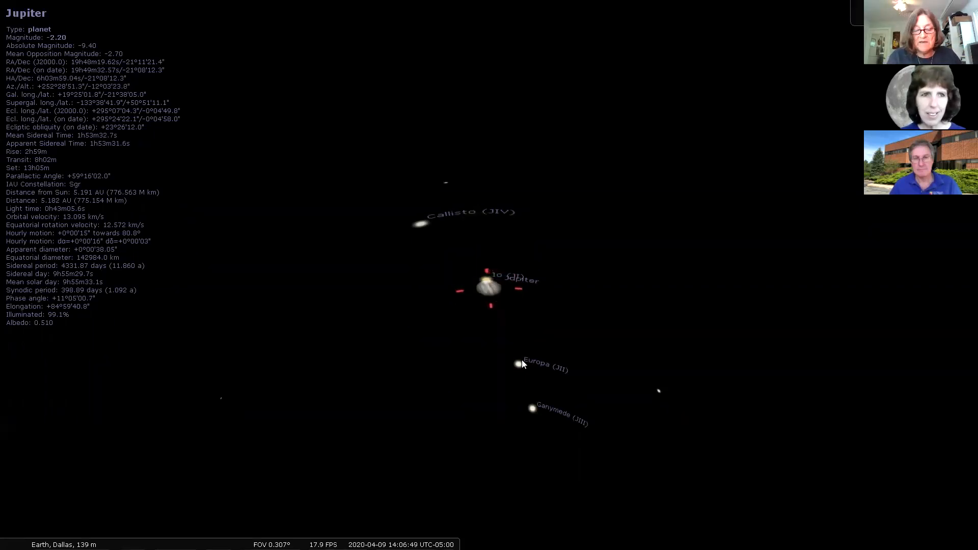
# Speed up time to watch Jupiter's moons orbit, widening the field of view to about 0.58°.
pyautogui.press('l')
pyautogui.press('l')
pyautogui.press('l')
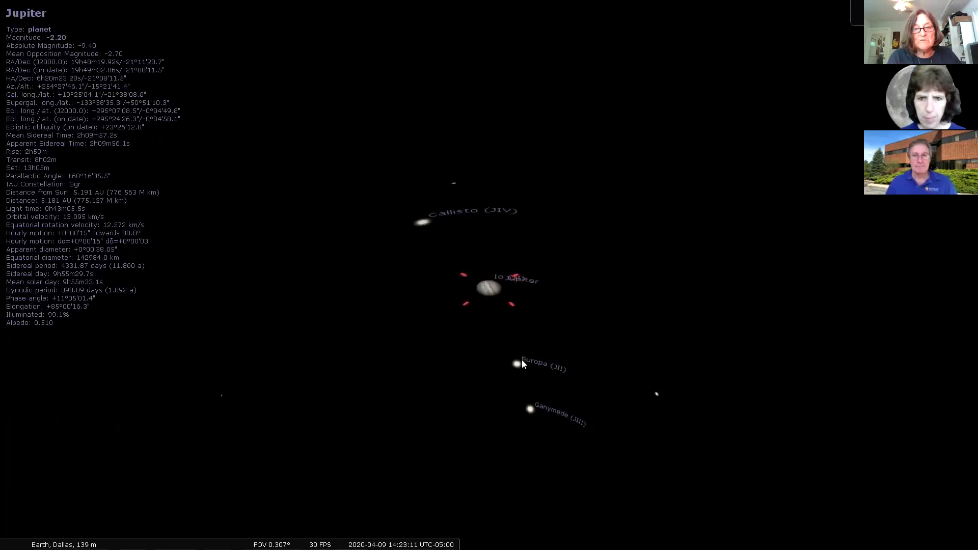
pyautogui.press('l')
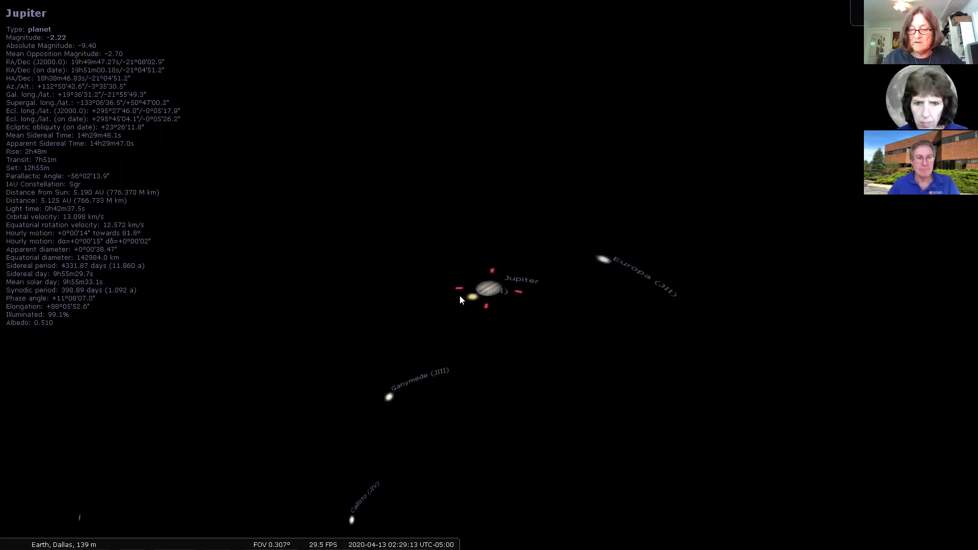
pyautogui.scroll(-3, 459, 295)
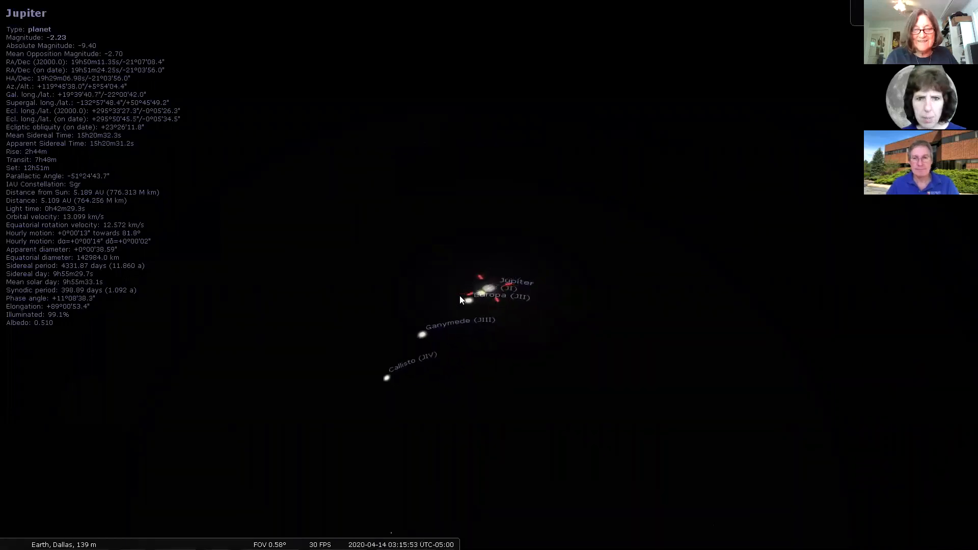
# Return to the current time and zoom back out to the initial 180° view.
pyautogui.press('8')
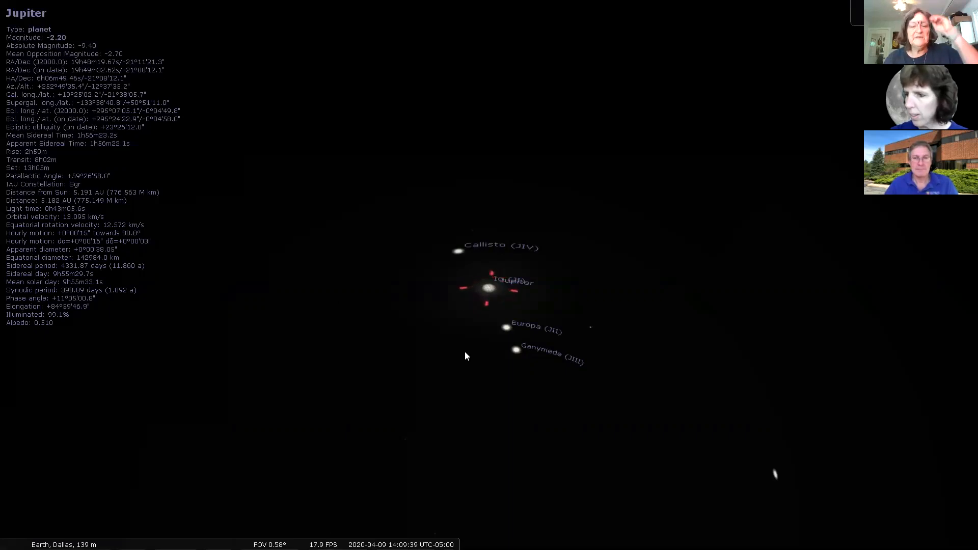
pyautogui.press('\\')
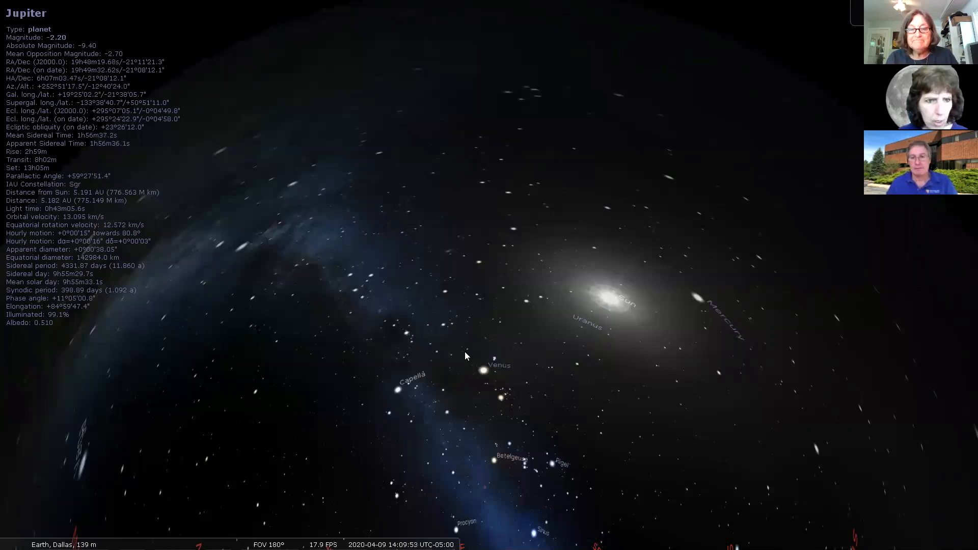
# Choose the Navajo sky culture in the starlore settings and close the view window.
pyautogui.moveTo(10, 336)
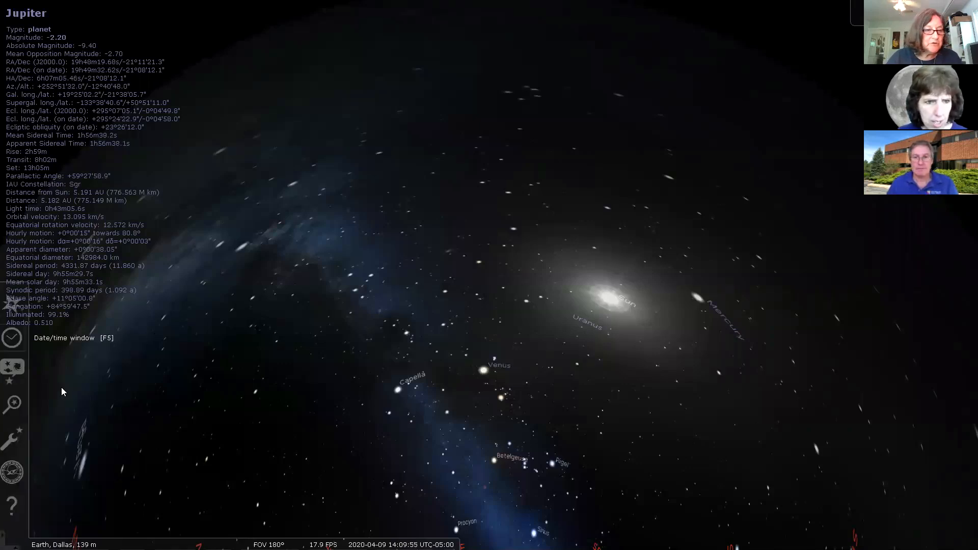
pyautogui.click(15, 366)
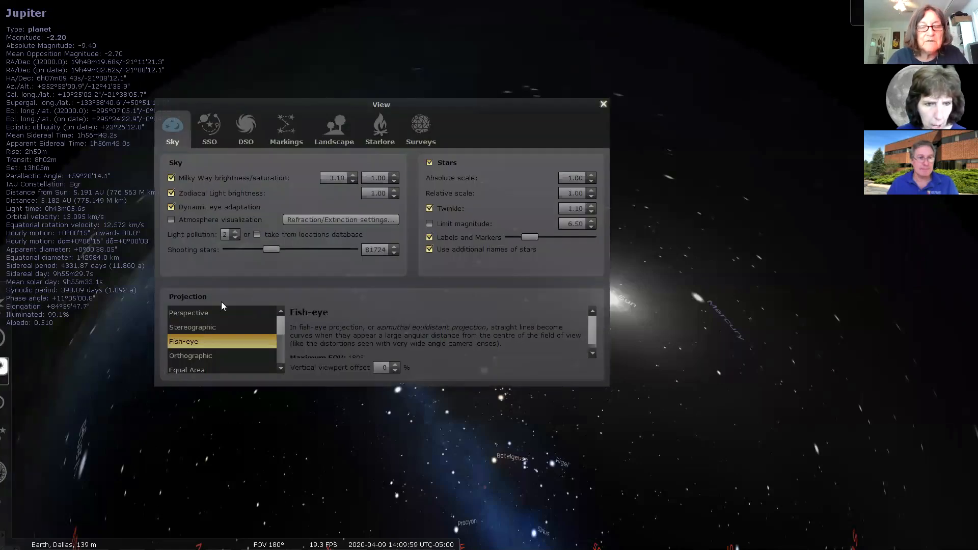
pyautogui.click(386, 135)
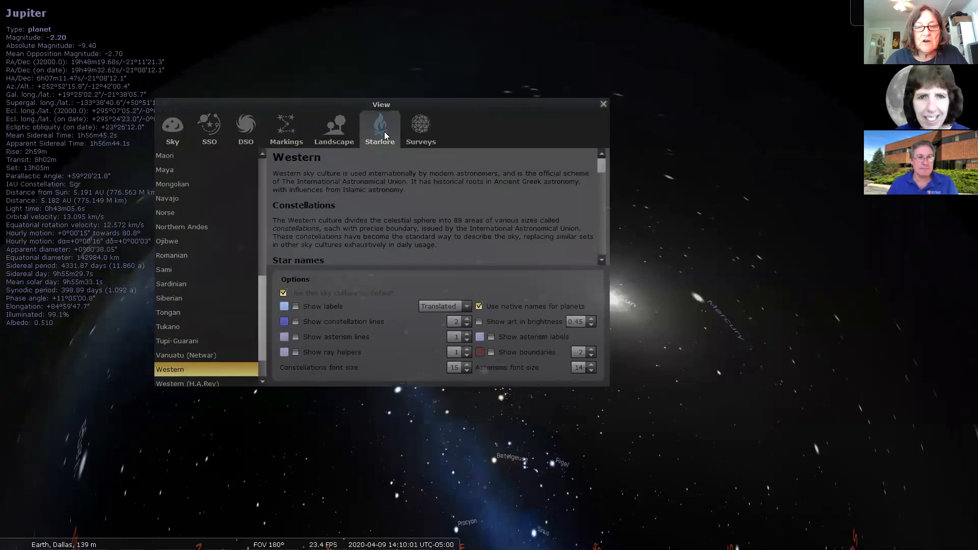
pyautogui.click(172, 198)
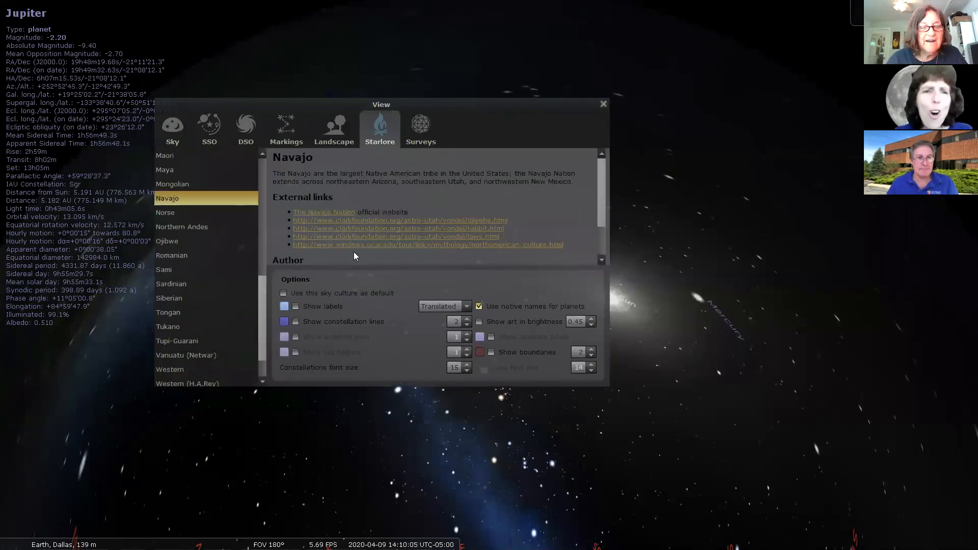
pyautogui.moveTo(289, 109); pyautogui.dragTo(370, 113)
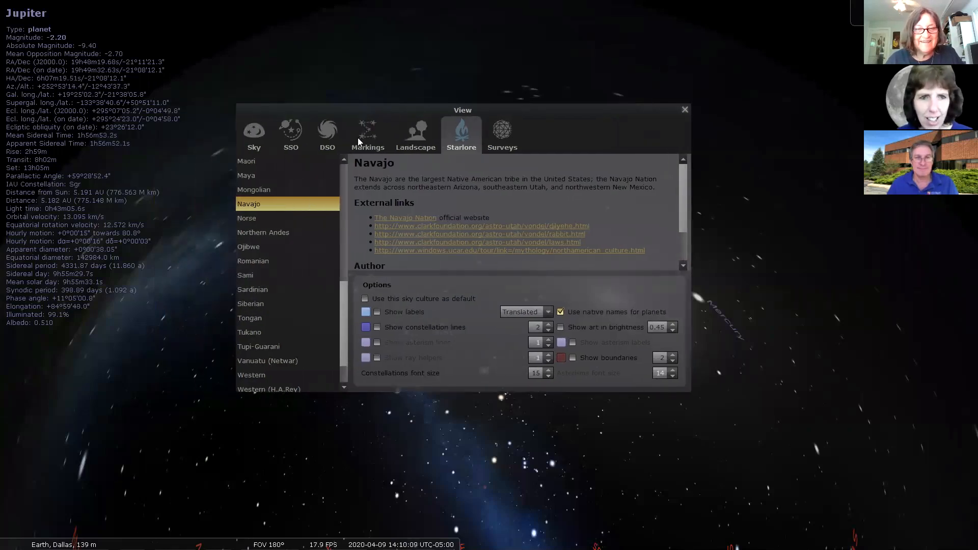
pyautogui.click(683, 110)
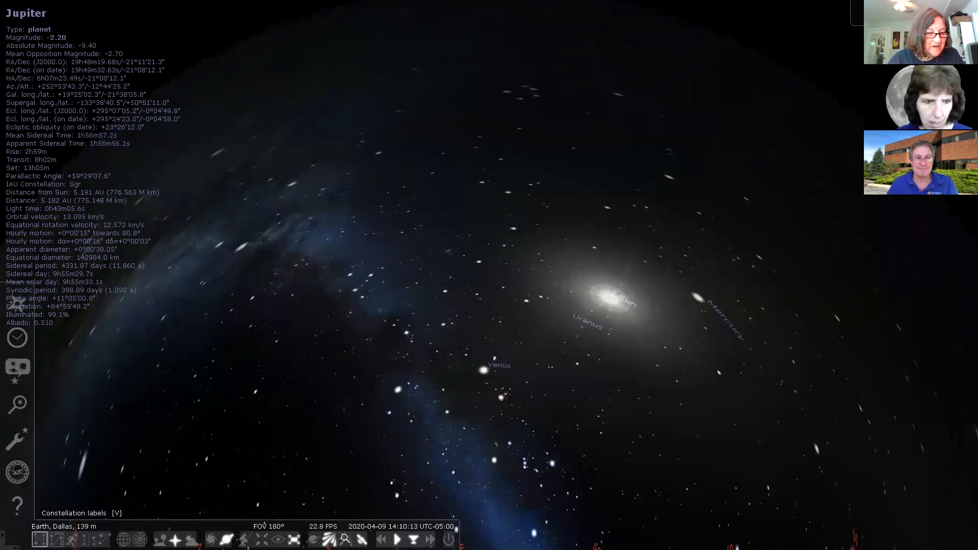
# Show the Navajo constellation art, lines and labels, and turn the view toward the north.
pyautogui.click(72, 538)
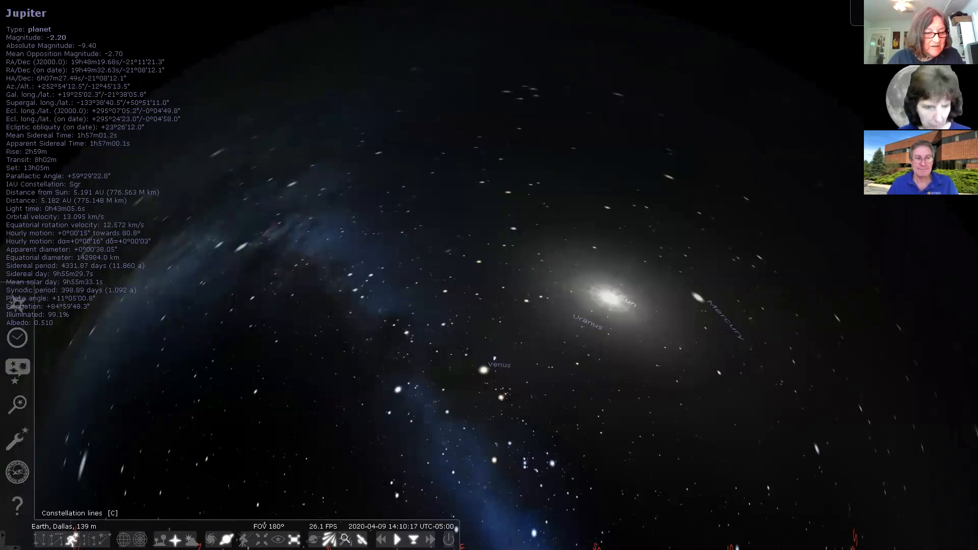
pyautogui.click(56, 539)
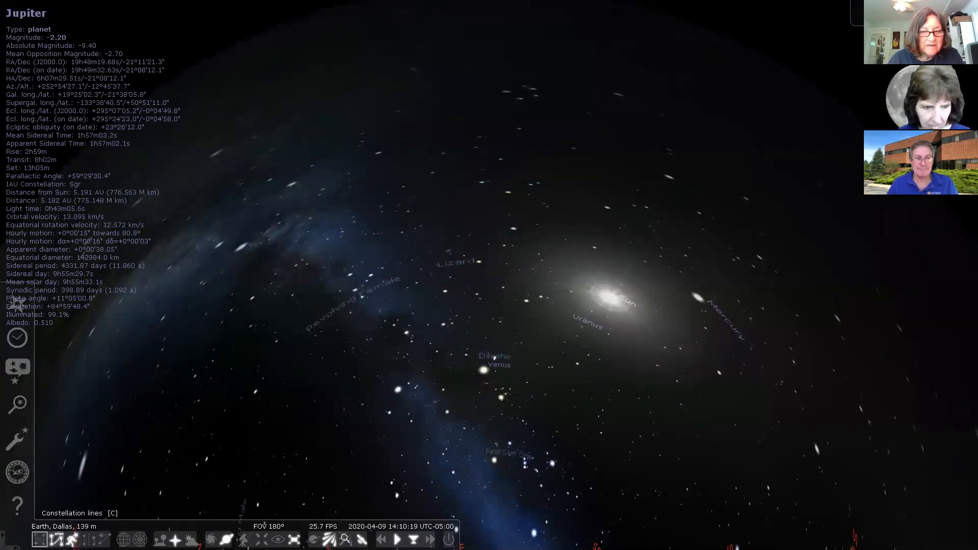
pyautogui.click(39, 538)
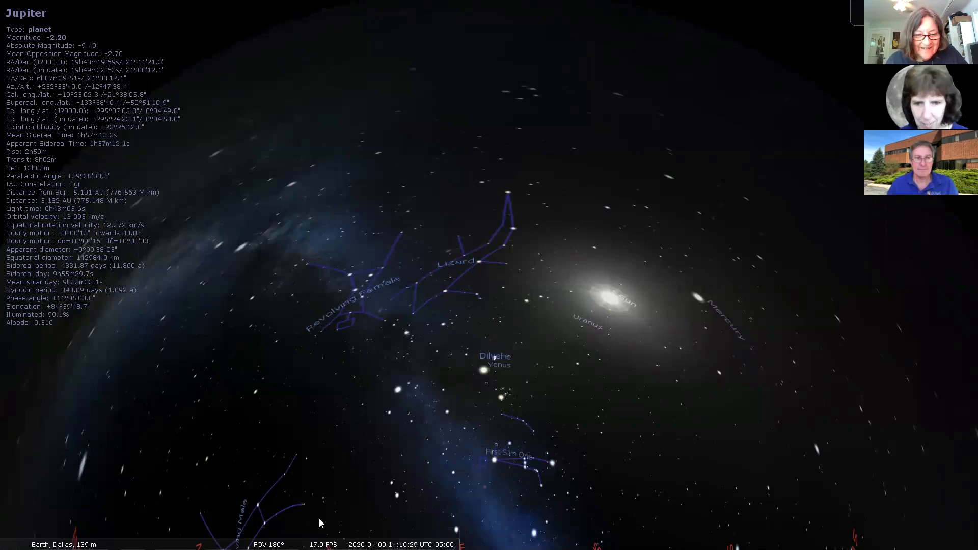
pyautogui.moveTo(361, 500); pyautogui.dragTo(363, 430)
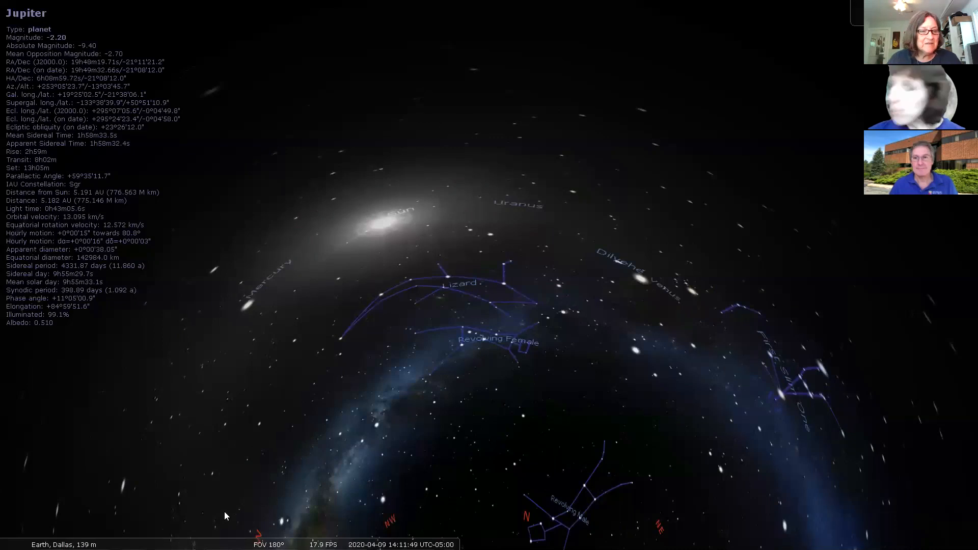
# Try a screen font size of 20 in the planetarium options, and set it to 16.
pyautogui.moveTo(1, 372)
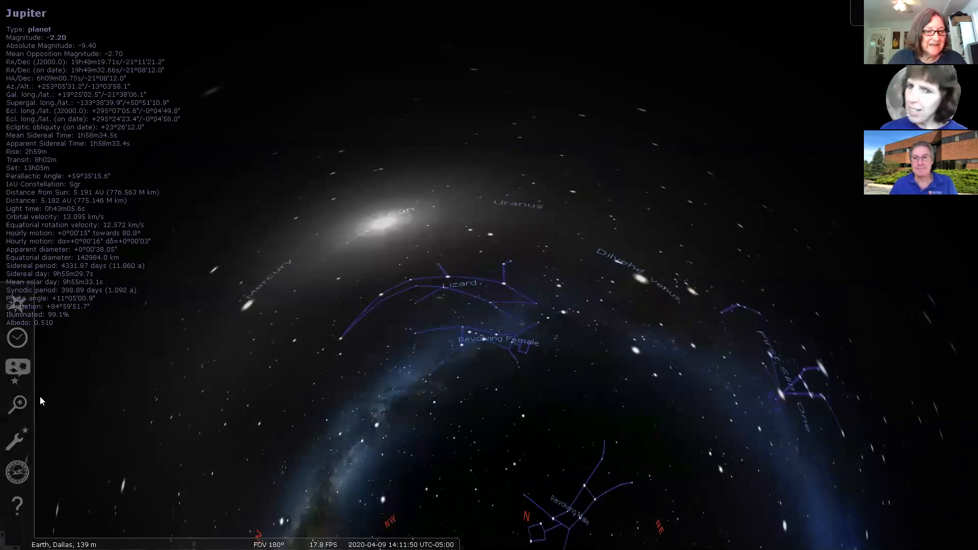
pyautogui.click(17, 439)
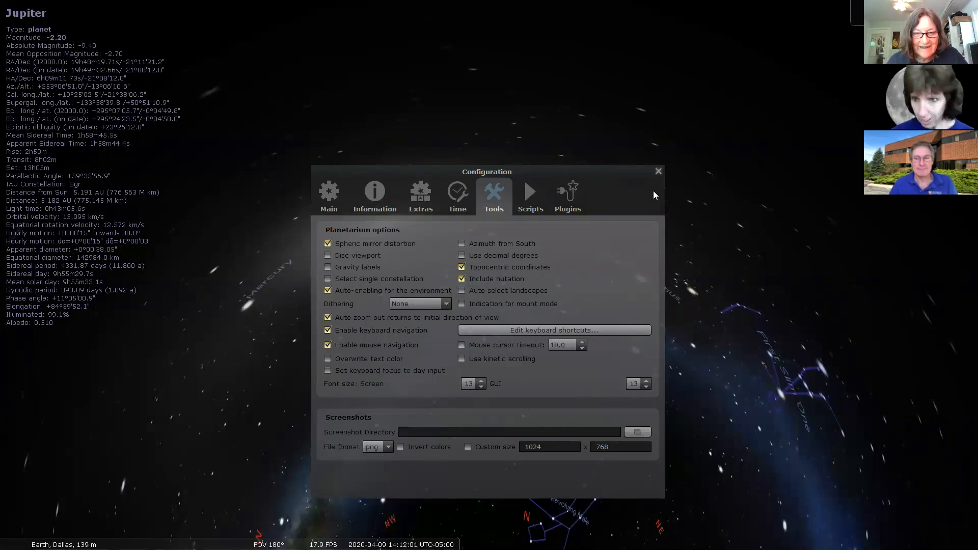
pyautogui.click(481, 380)
pyautogui.click(481, 380)
pyautogui.click(481, 381)
pyautogui.click(481, 381)
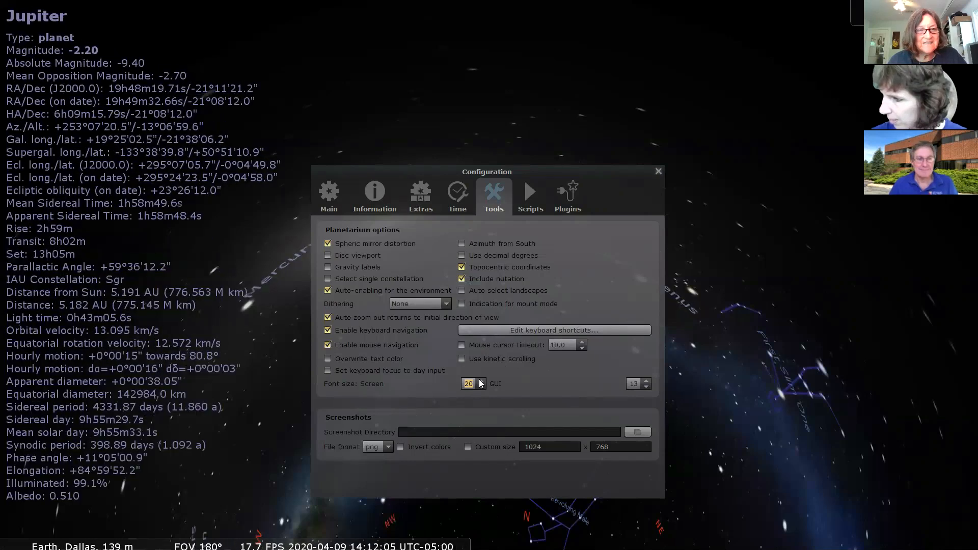
pyautogui.click(480, 387)
pyautogui.click(480, 386)
pyautogui.click(480, 386)
pyautogui.click(481, 386)
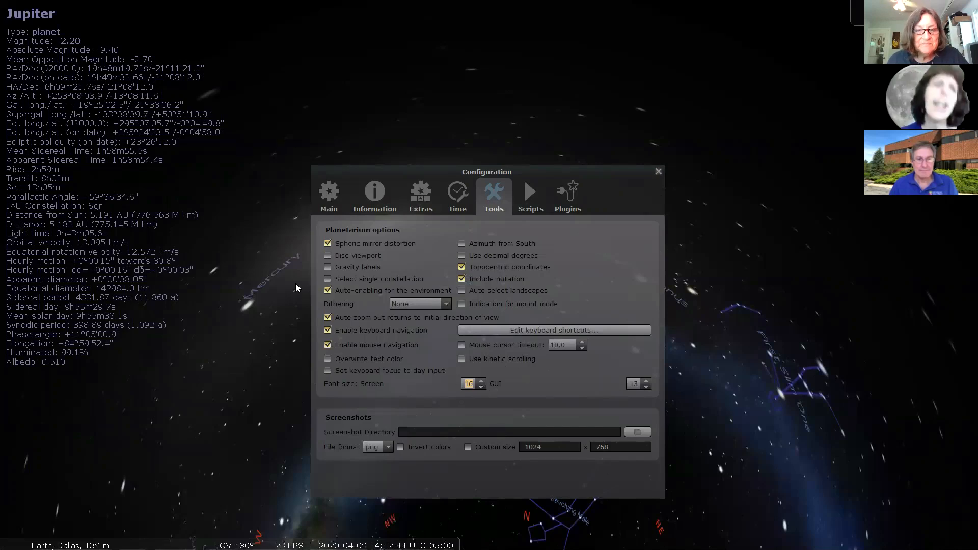
# Turn gravity labels on and off again, and close the configuration window.
pyautogui.click(328, 267)
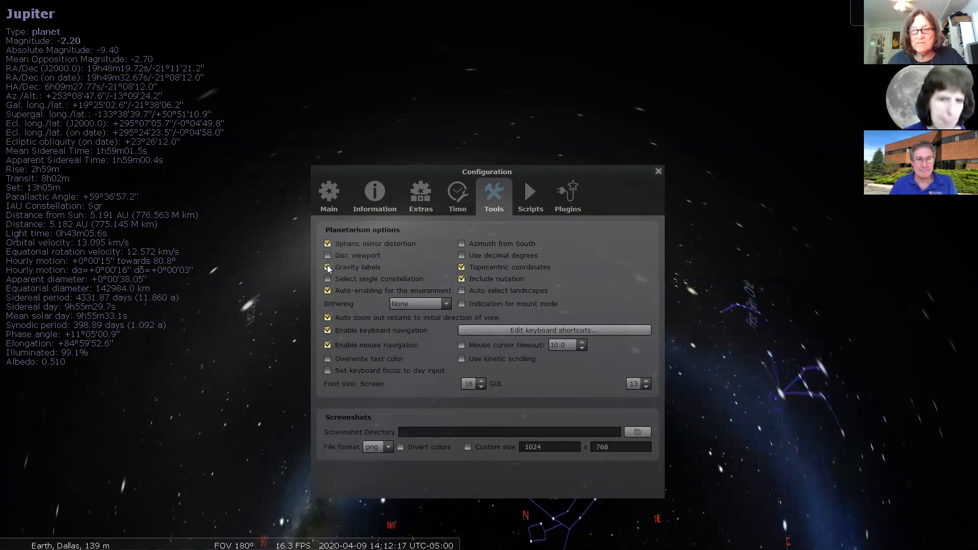
pyautogui.click(327, 266)
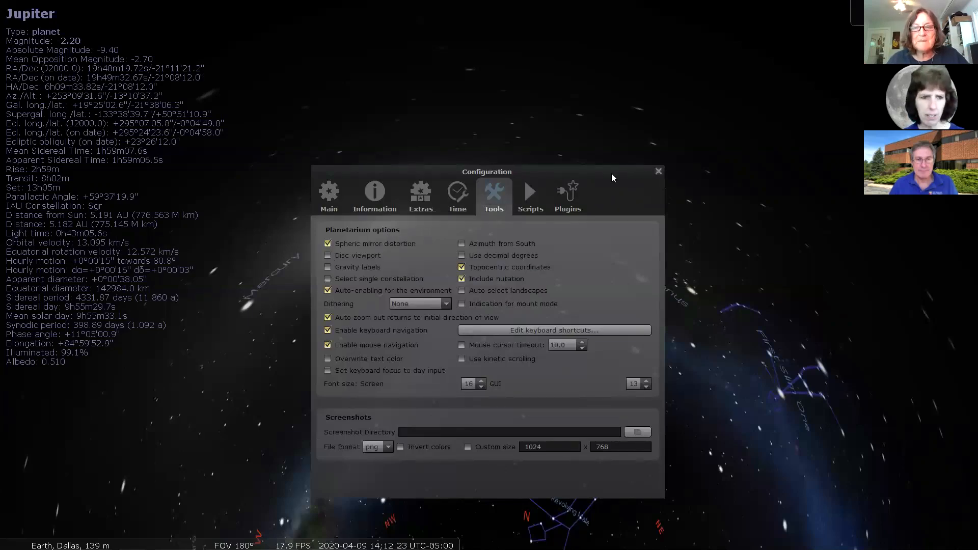
pyautogui.click(657, 171)
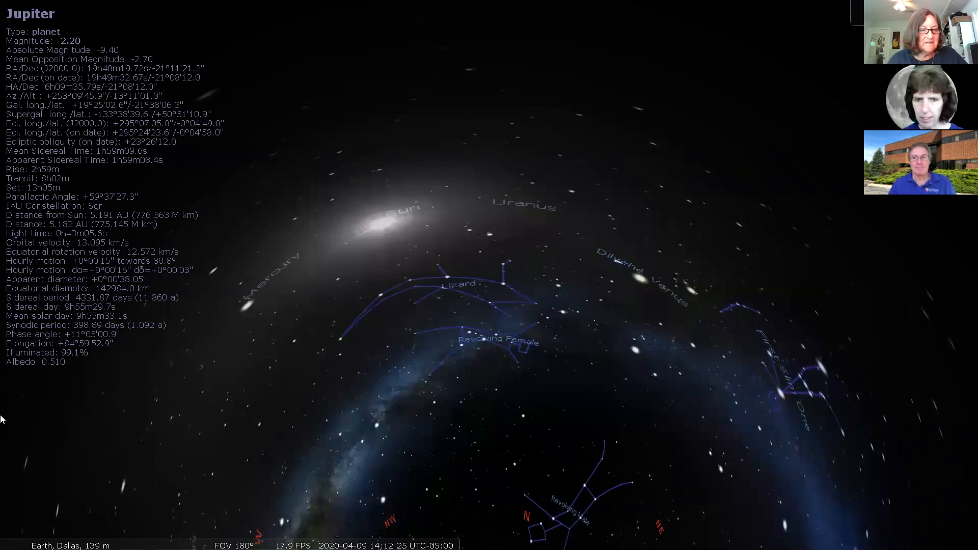
# Review the Navajo sky culture's description and display options in the starlore settings.
pyautogui.moveTo(12, 438)
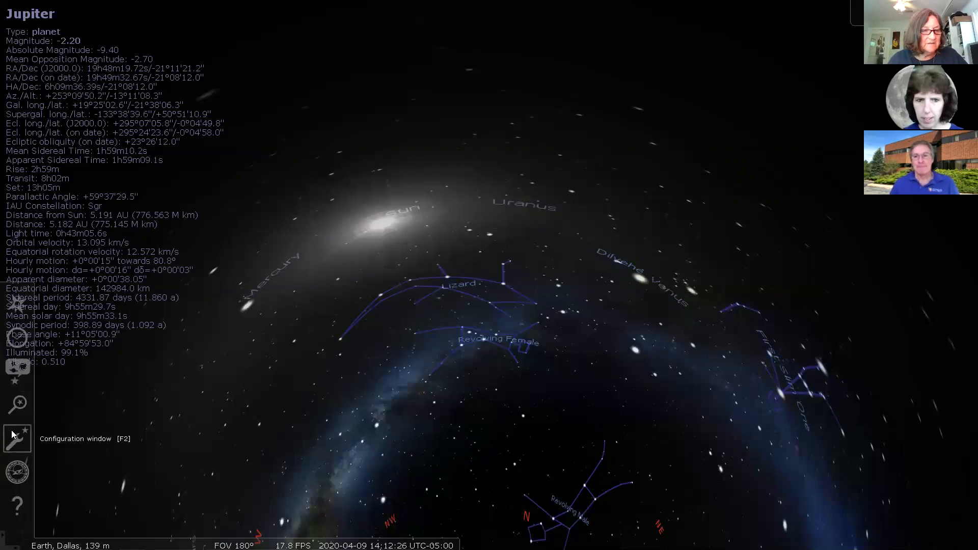
pyautogui.click(22, 377)
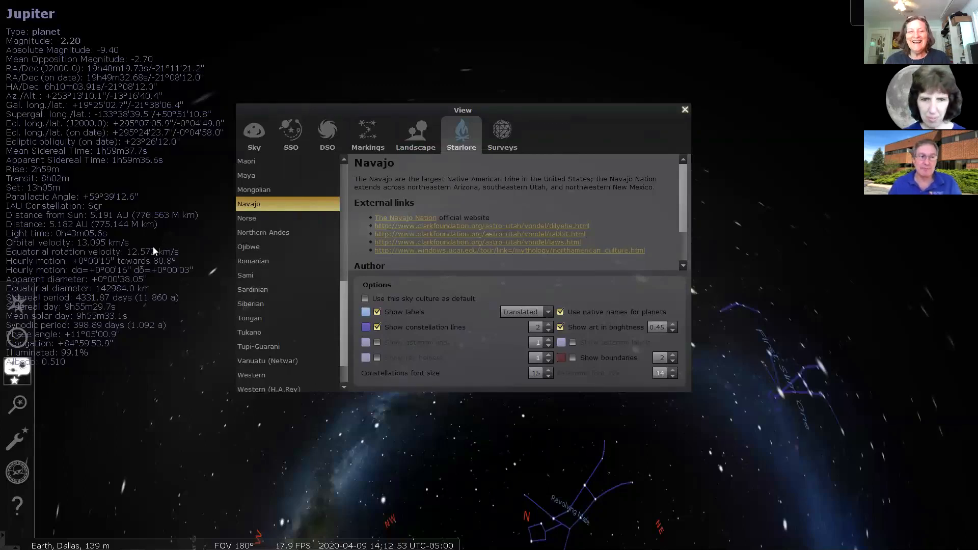
pyautogui.click(684, 110)
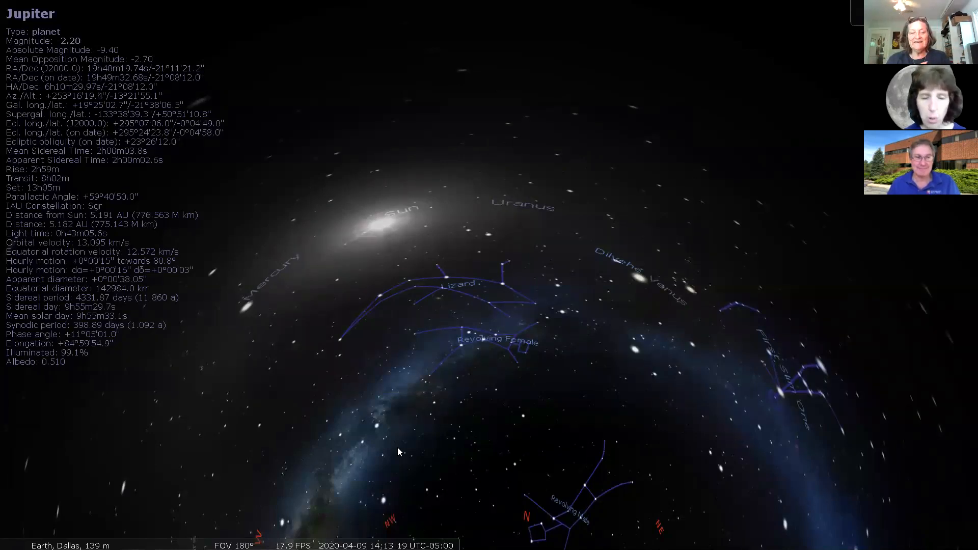
pyautogui.moveTo(11, 437)
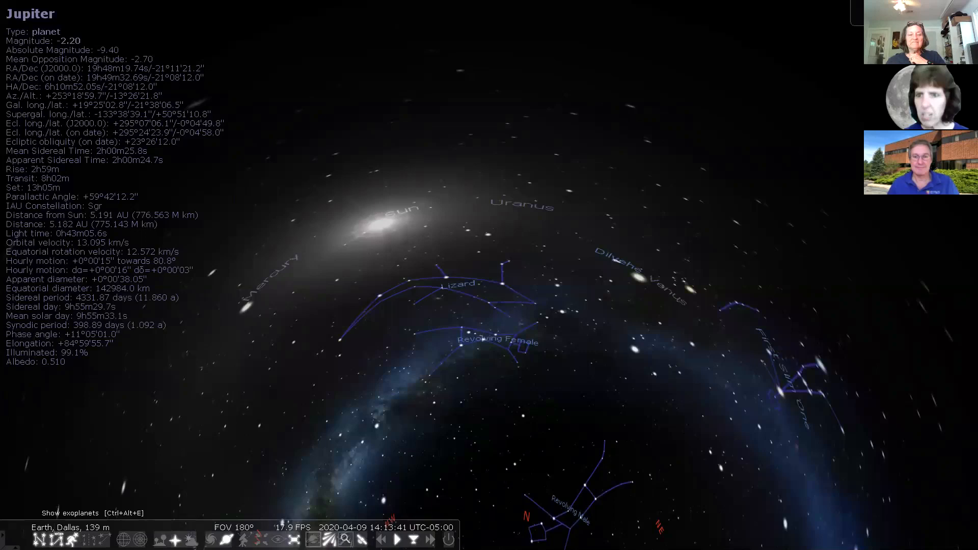
# Show the landscape ground and turn the view toward the northwest.
pyautogui.press('g')
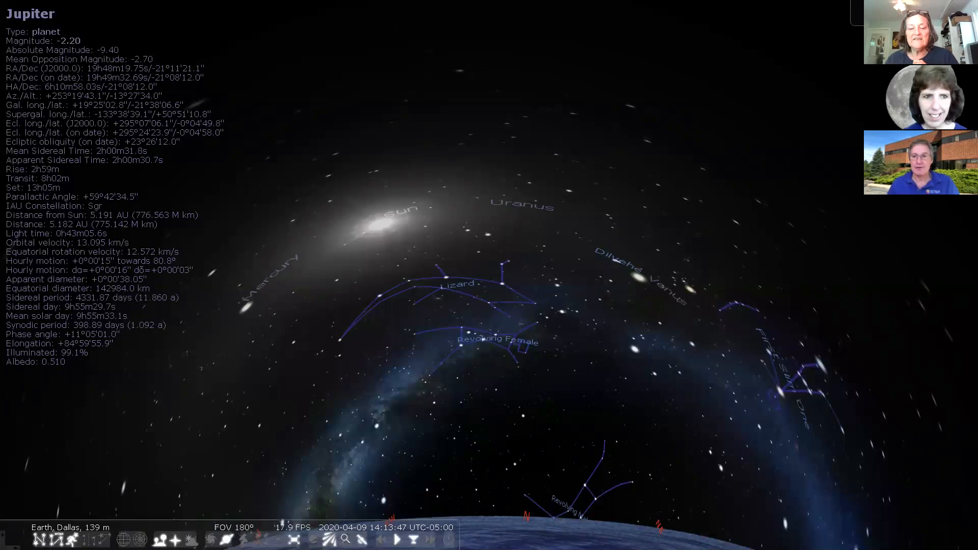
pyautogui.moveTo(431, 522); pyautogui.dragTo(554, 549)
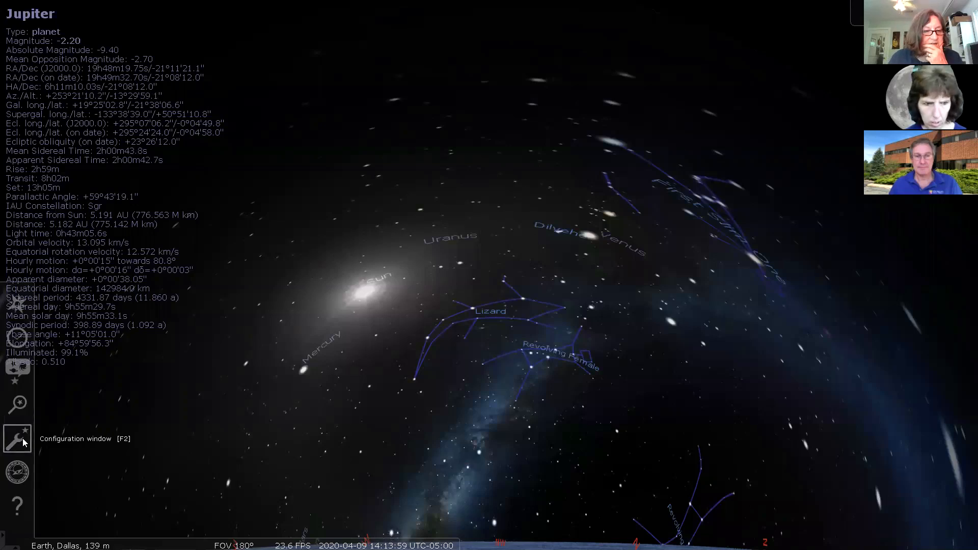
# Switch the starlore to the Western sky culture and close the view settings.
pyautogui.click(18, 439)
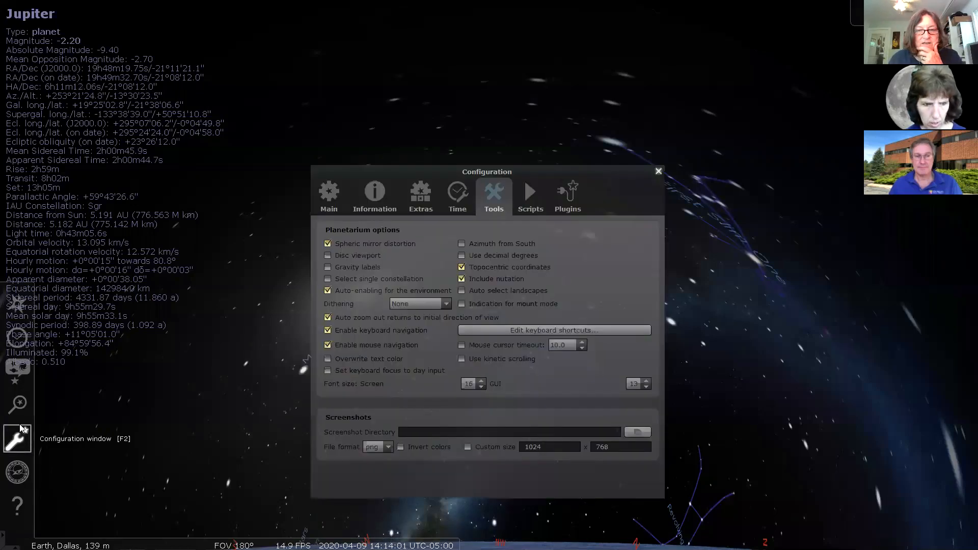
pyautogui.moveTo(15, 432)
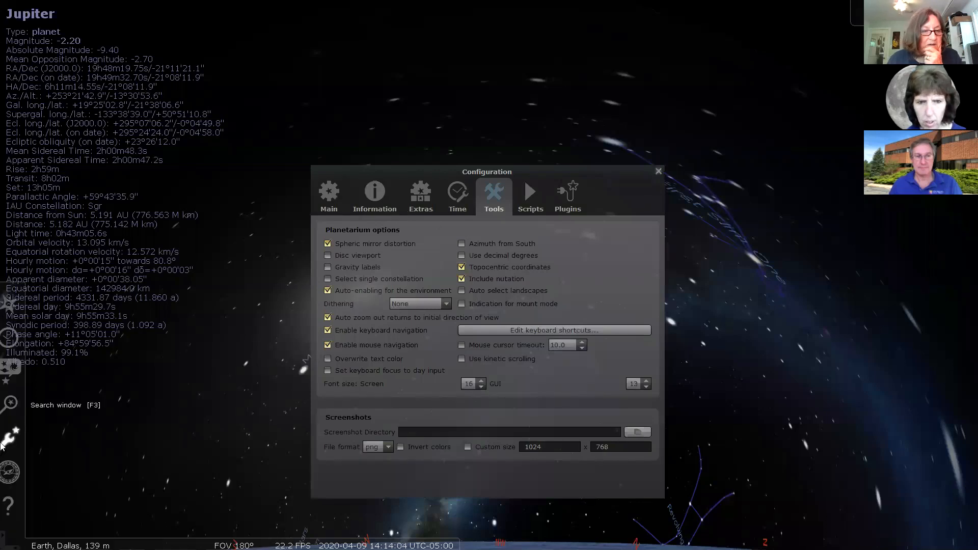
pyautogui.click(21, 370)
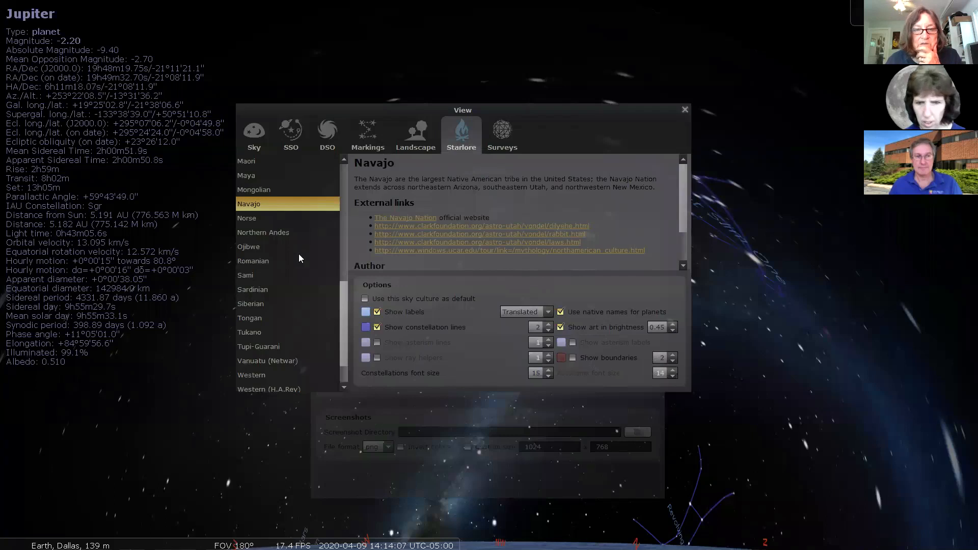
pyautogui.click(260, 375)
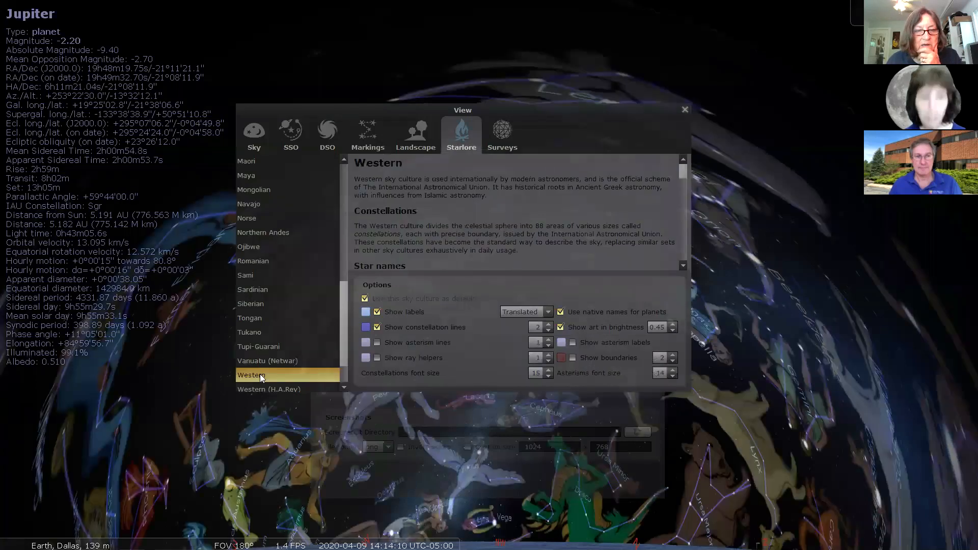
pyautogui.click(684, 109)
# Turn off the constellation art, lines and labels, and close the configuration window.
pyautogui.press('r')
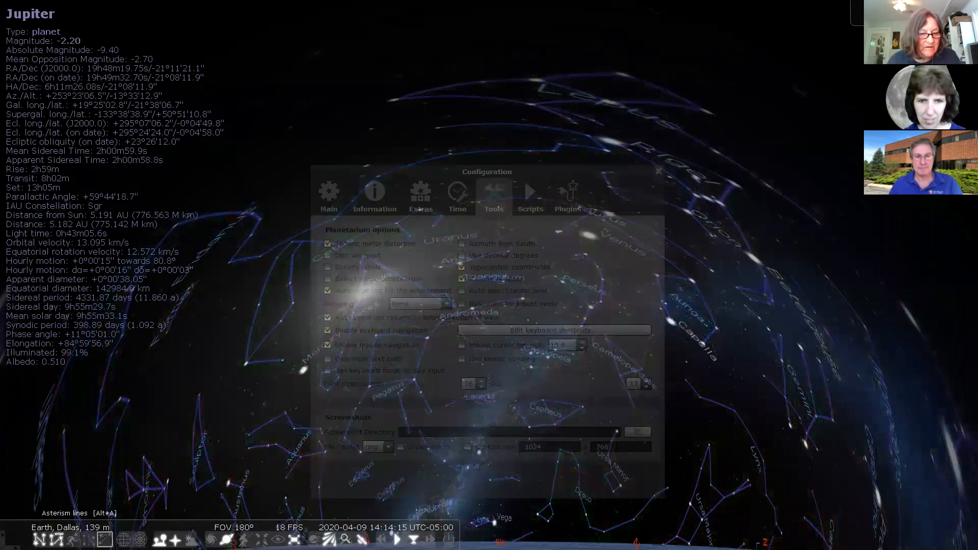
pyautogui.click(40, 540)
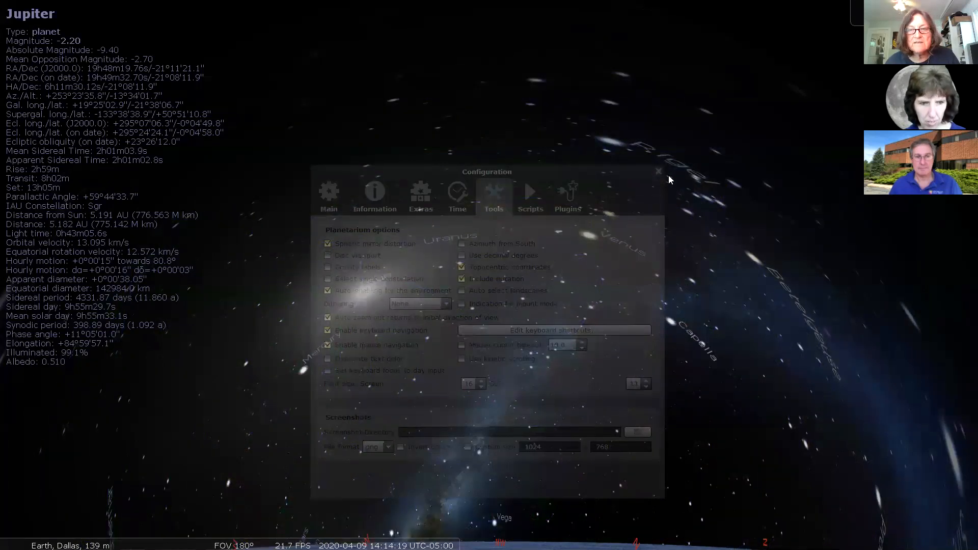
pyautogui.click(643, 180)
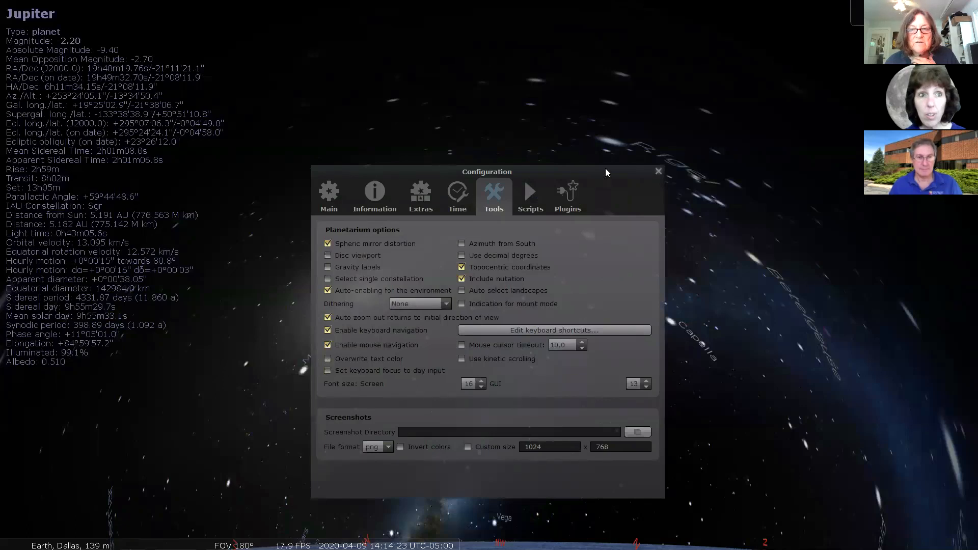
pyautogui.click(658, 171)
# Set the line thickness of the sky markings to 3 and show the azimuthal grid.
pyautogui.moveTo(19, 366)
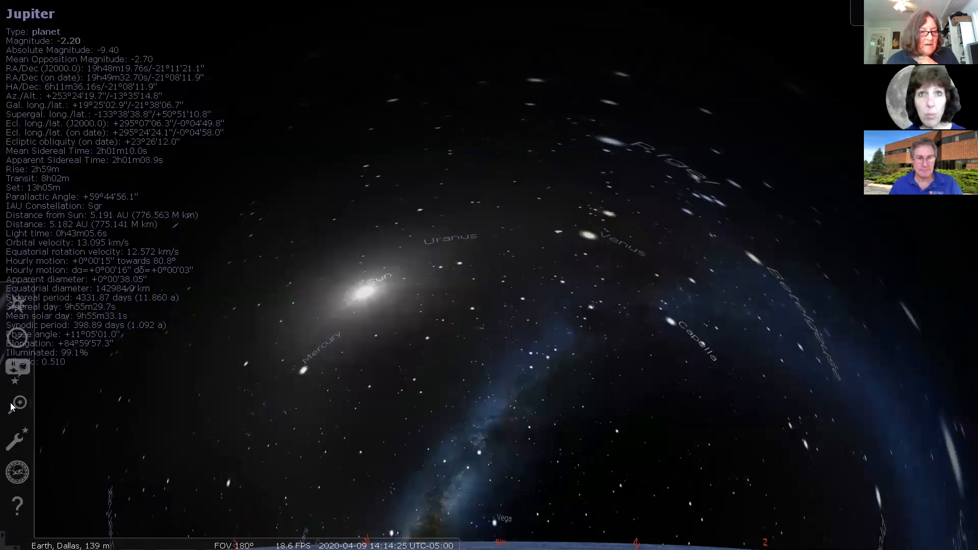
pyautogui.click(24, 370)
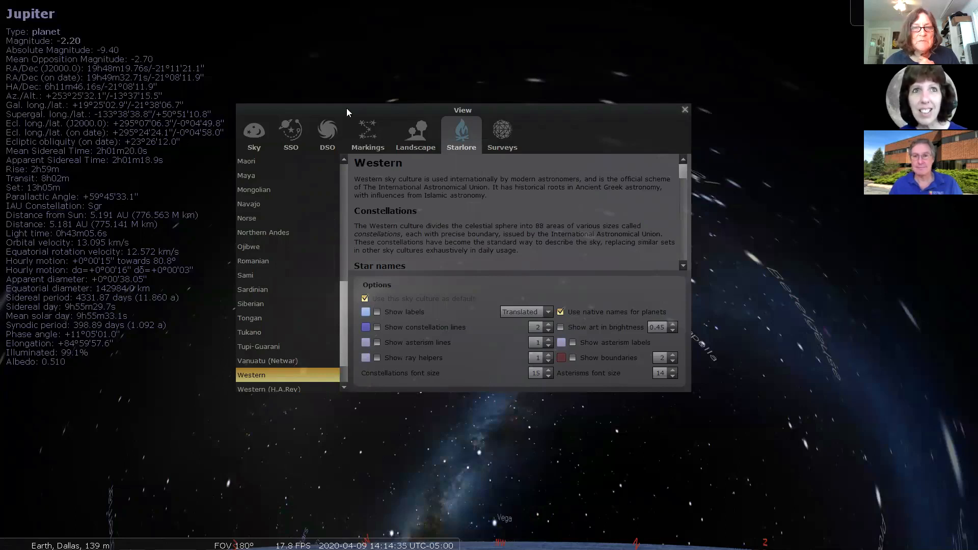
pyautogui.moveTo(346, 110); pyautogui.dragTo(358, 115)
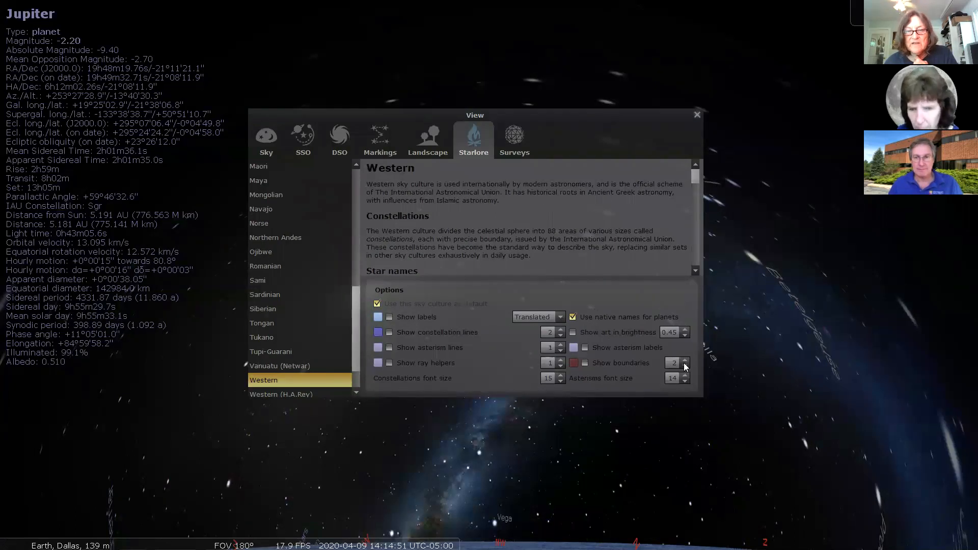
pyautogui.click(380, 141)
pyautogui.click(686, 307)
pyautogui.click(686, 308)
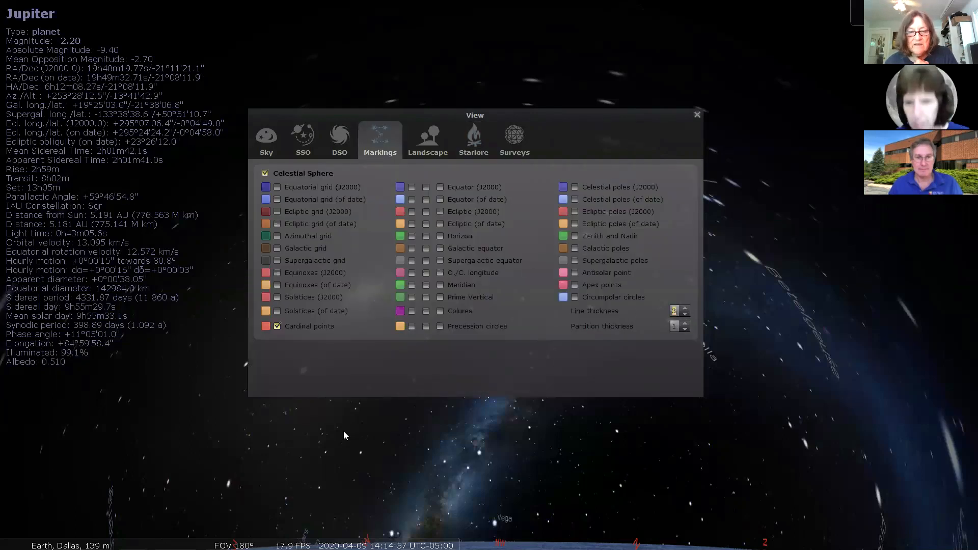
pyautogui.click(140, 539)
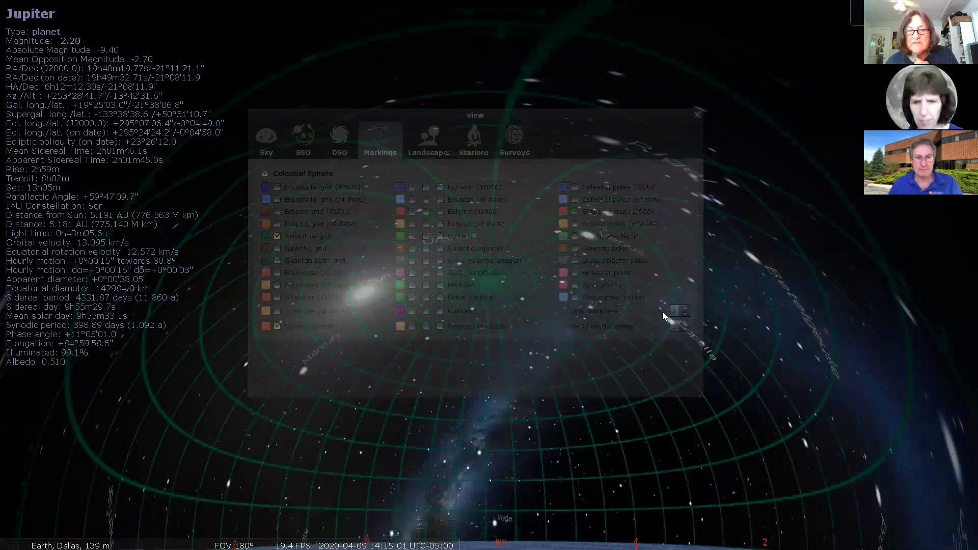
pyautogui.click(631, 308)
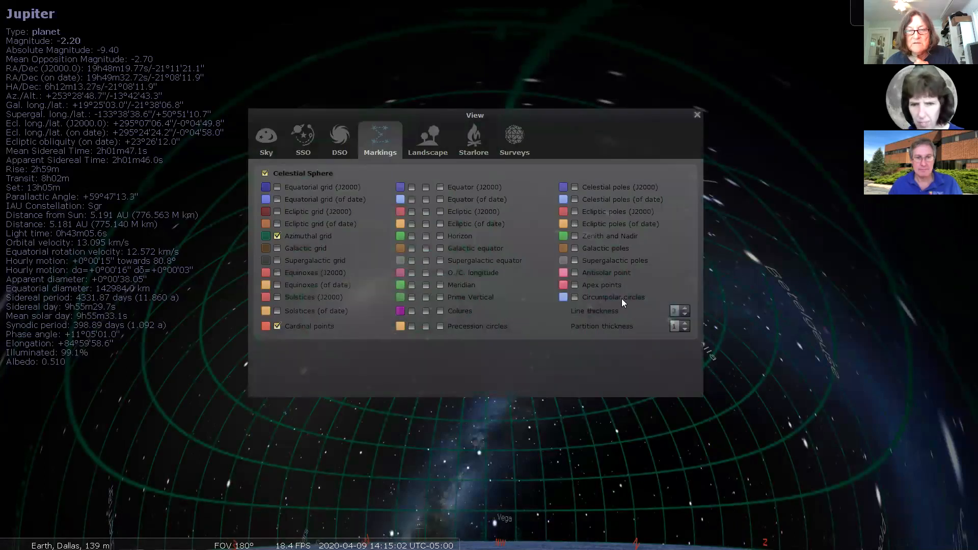
# Look at the colour choices for the equatorial grid (of date), dismiss them unchanged and close the view settings.
pyautogui.click(265, 199)
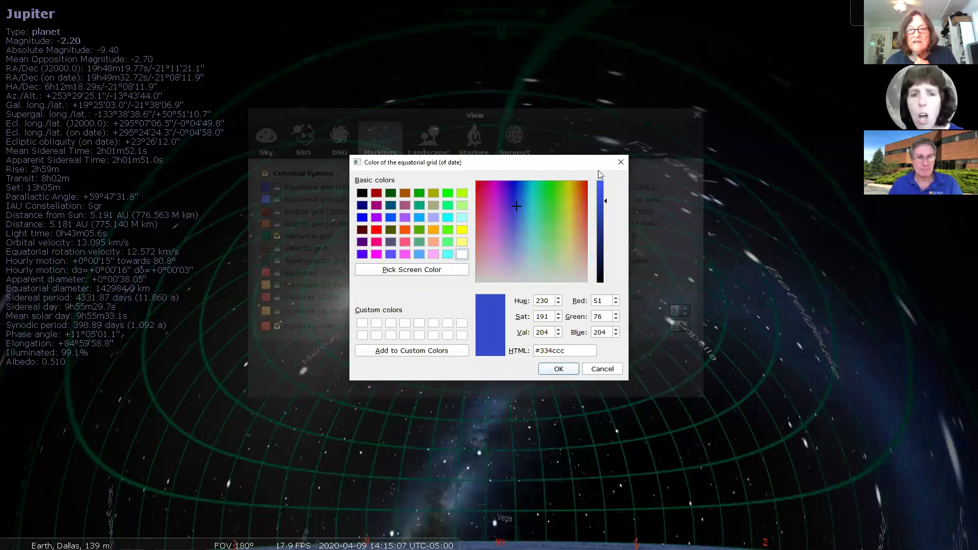
pyautogui.click(619, 163)
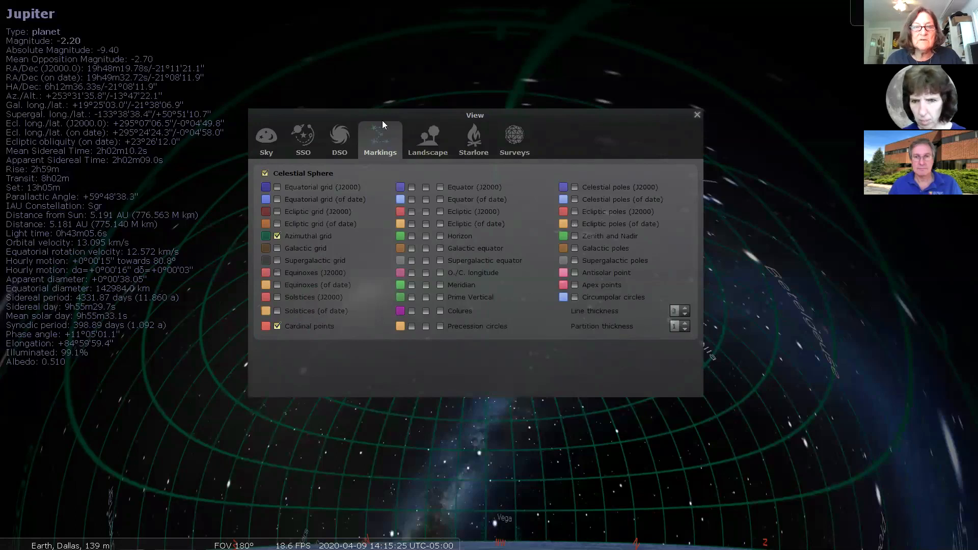
pyautogui.click(697, 114)
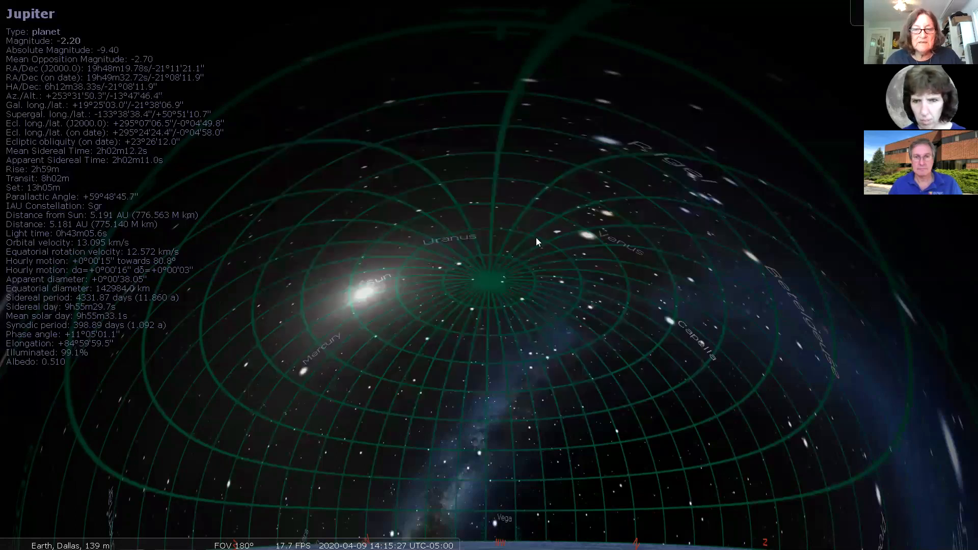
# Turn off the azimuthal grid and dismiss the help window.
pyautogui.click(140, 539)
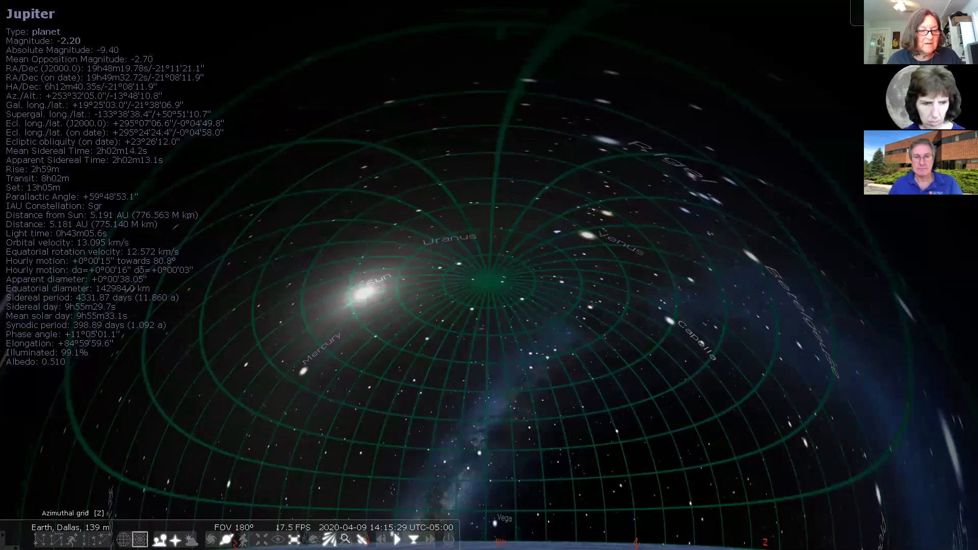
pyautogui.click(17, 506)
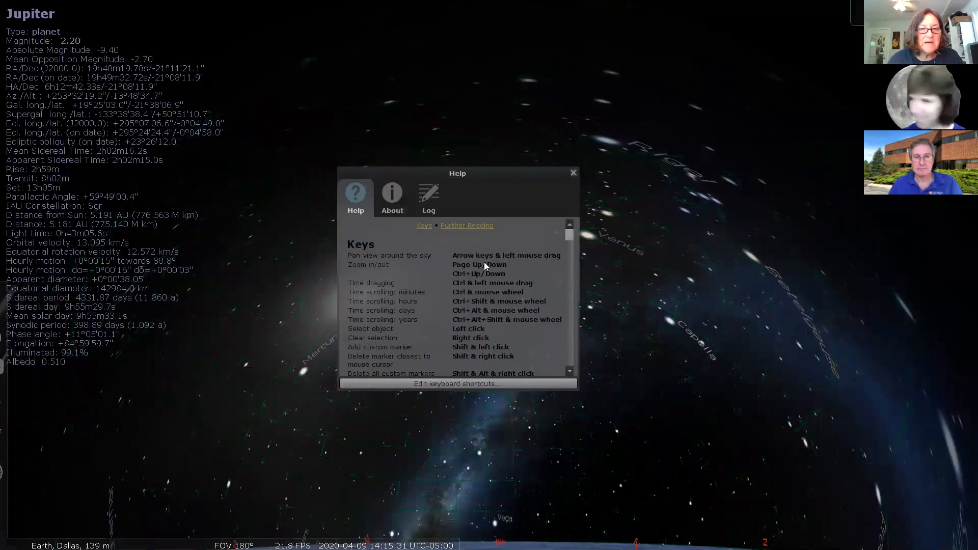
pyautogui.click(572, 173)
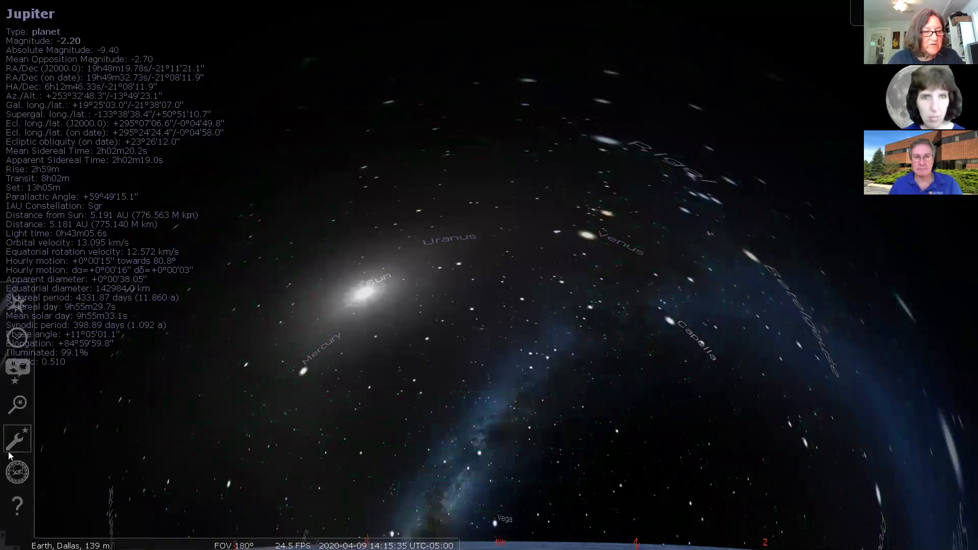
# Change the landscape to Moon and close the view settings.
pyautogui.click(18, 371)
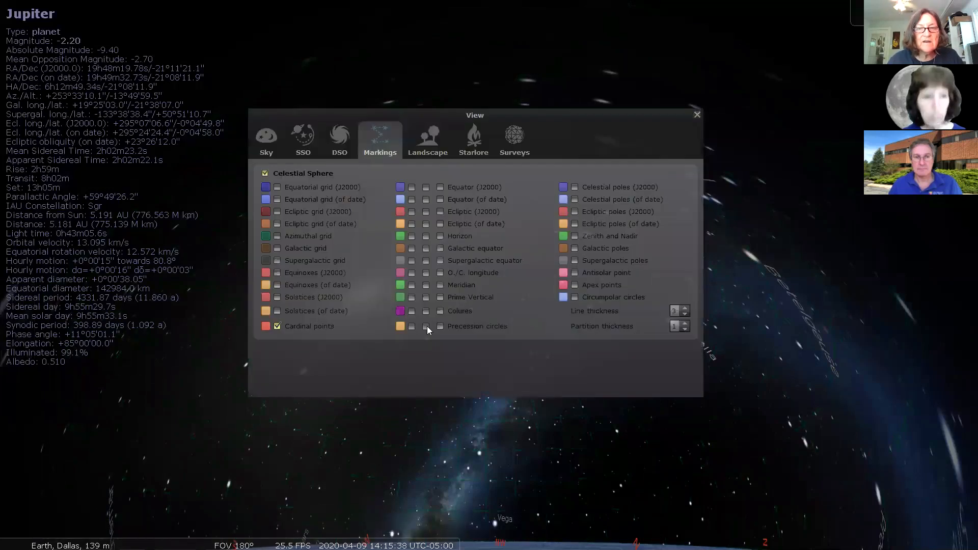
pyautogui.click(426, 144)
pyautogui.click(285, 264)
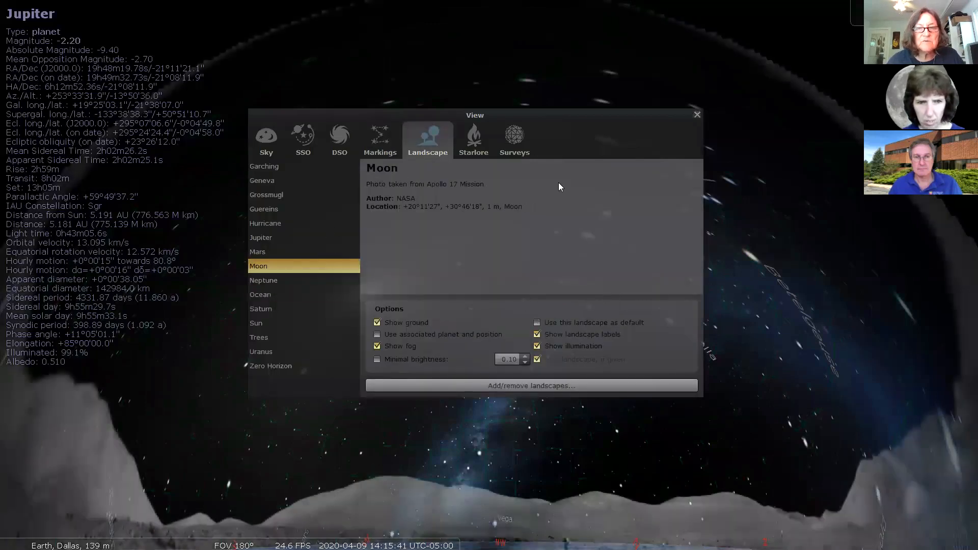
pyautogui.click(697, 114)
# Save the current view and settings as the startup defaults, and close the configuration window.
pyautogui.moveTo(1, 311)
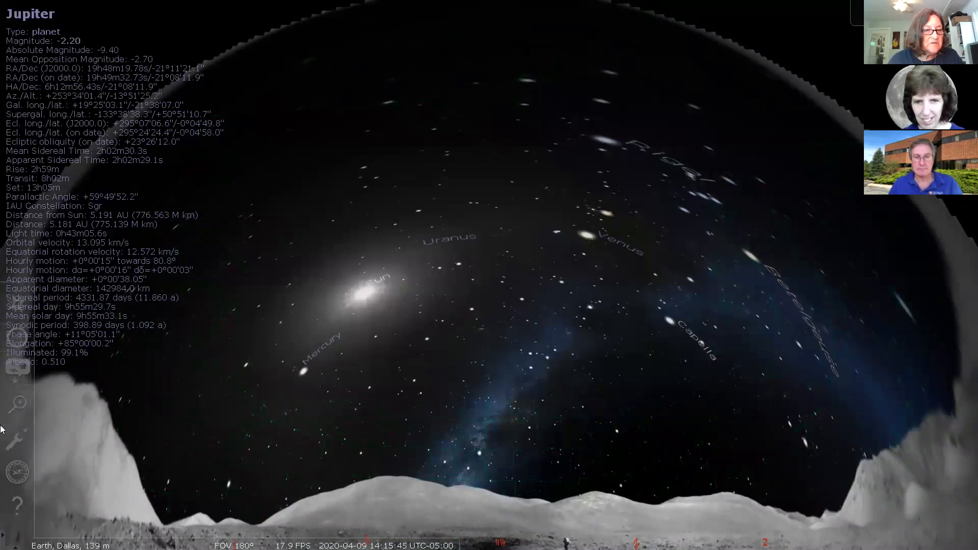
pyautogui.click(17, 438)
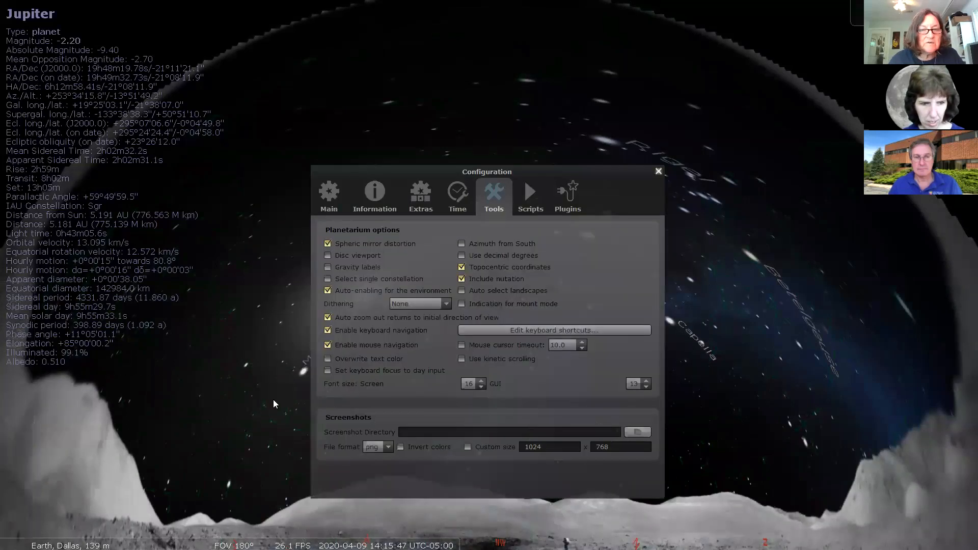
pyautogui.click(328, 199)
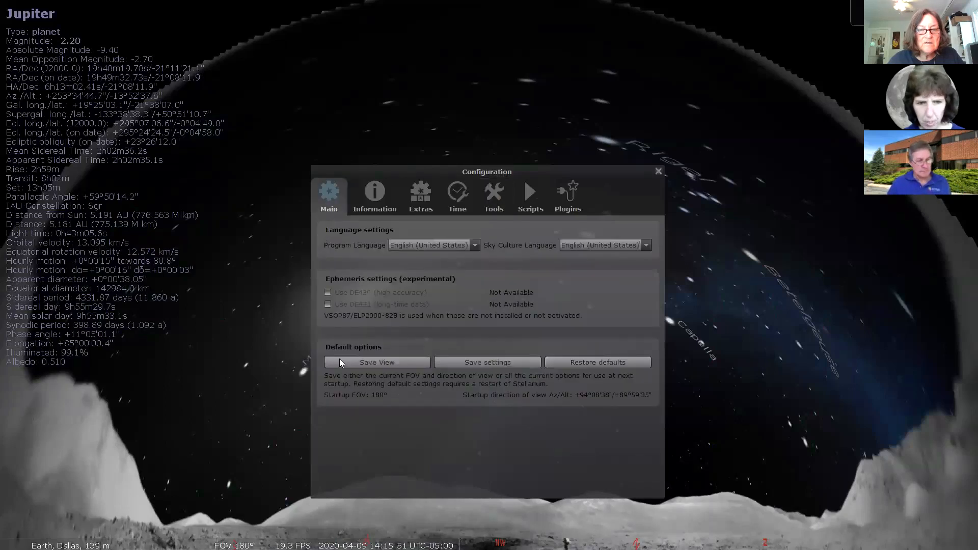
pyautogui.click(459, 362)
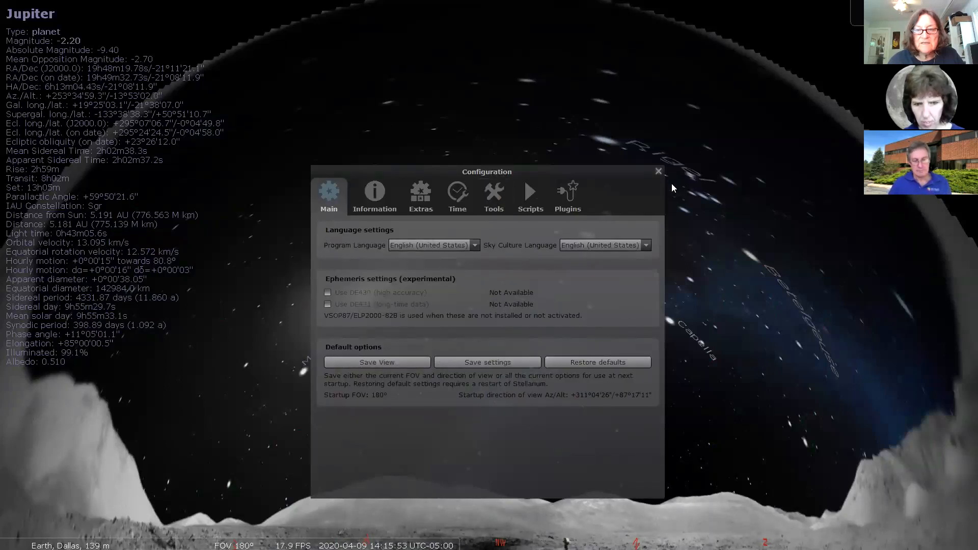
pyautogui.click(658, 172)
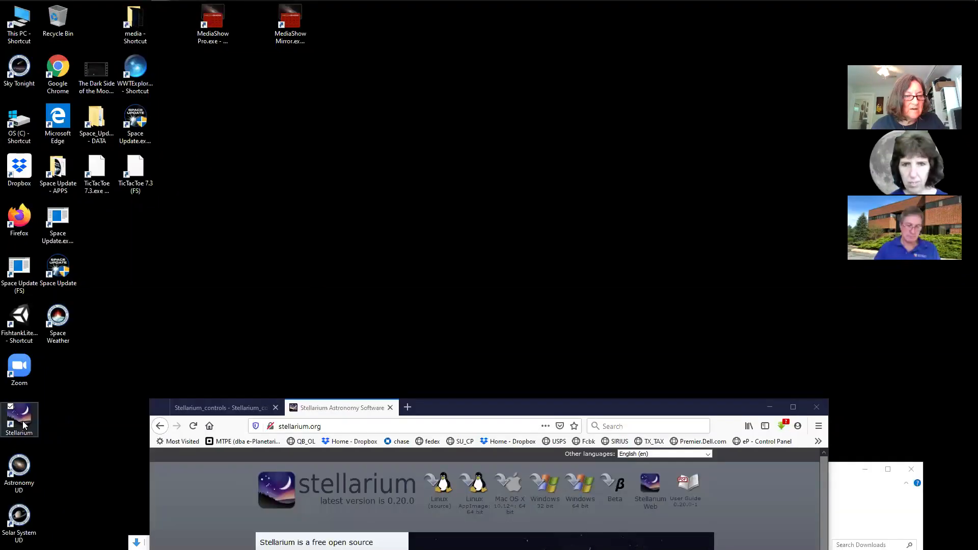
# Relaunch Stellarium from the desktop to check the saved startup view and settings.
pyautogui.doubleClick(22, 421)
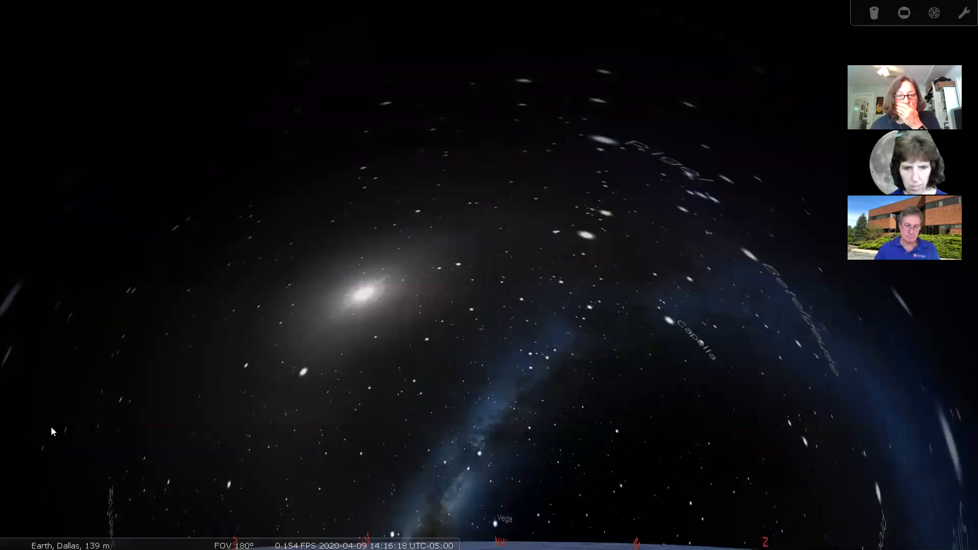
pyautogui.moveTo(269, 516)
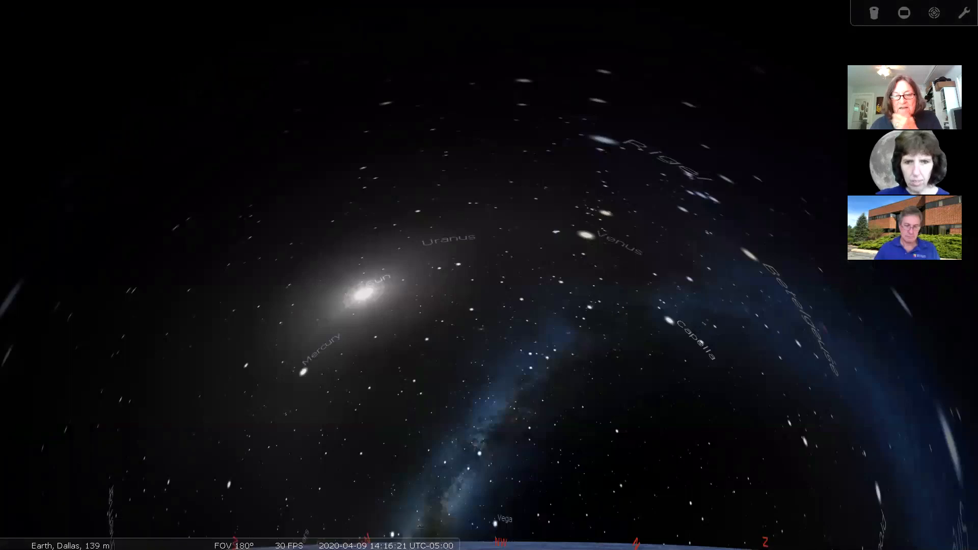